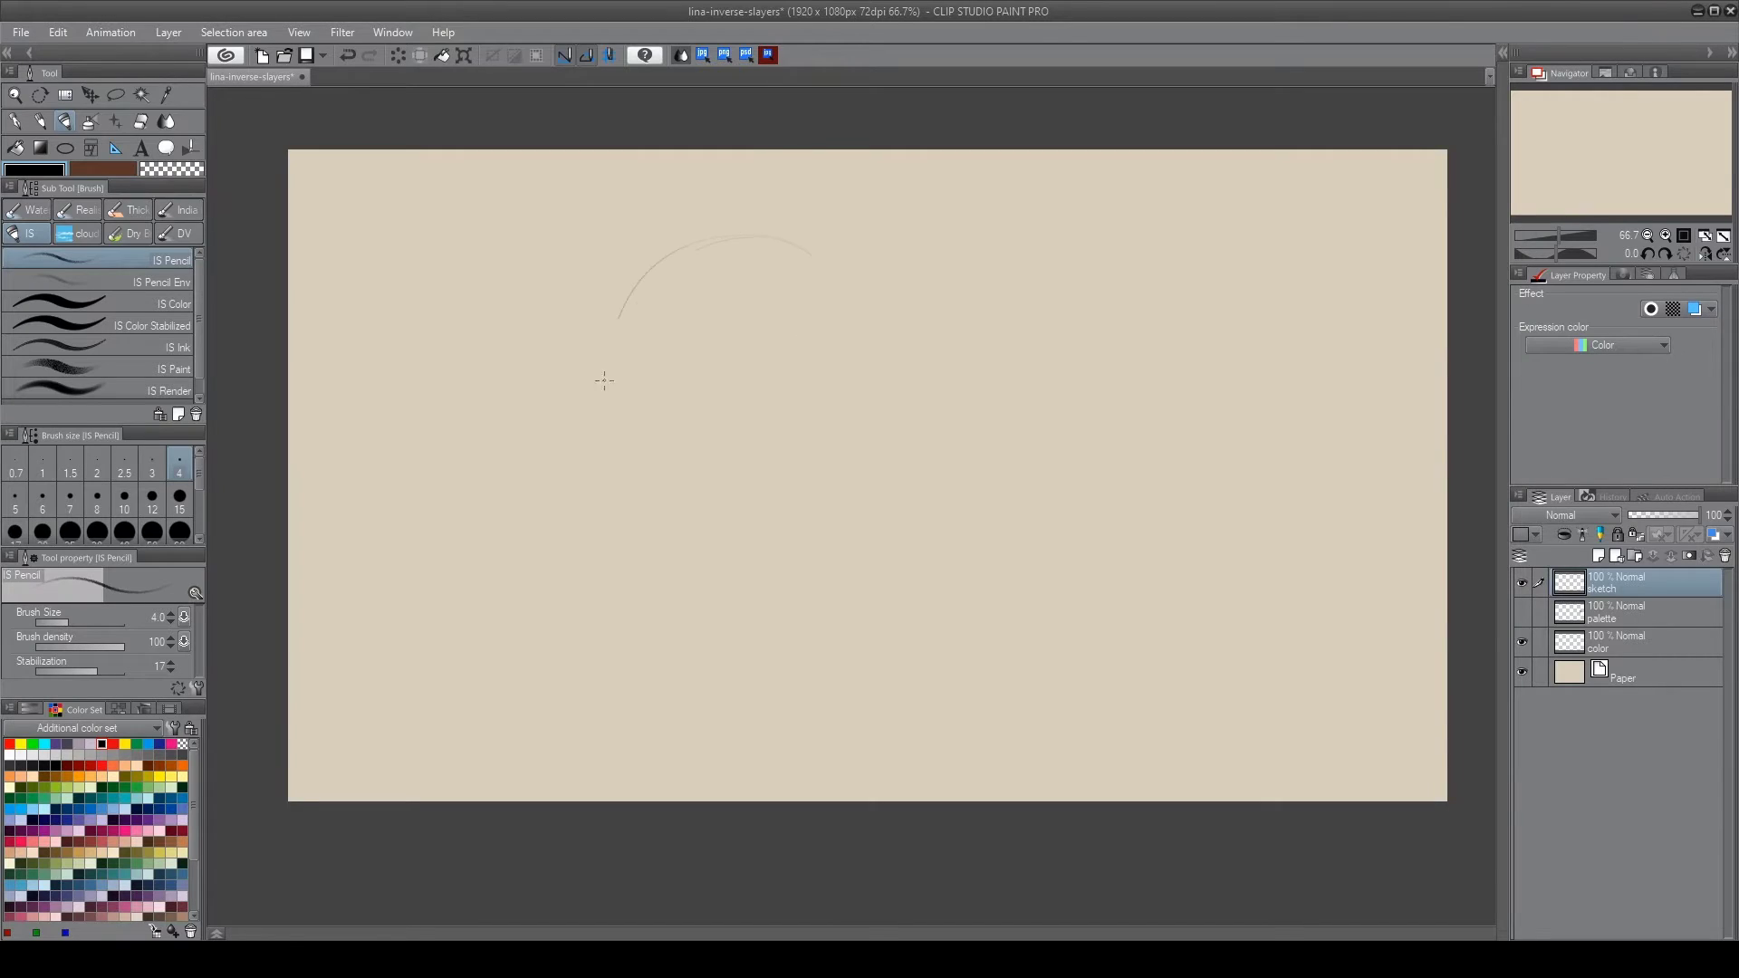
Sketch the egg-shaped head and jaw, trimming the circle and shifting the head right
left_click_drag(604, 380, 734, 468)
mouse_move(646, 415)
left_mouse_down()
mouse_move(709, 527)
mouse_move(851, 426)
left_mouse_up()
key("Delete")
key("ctrl+t")
left_click_drag(724, 362, 768, 359)
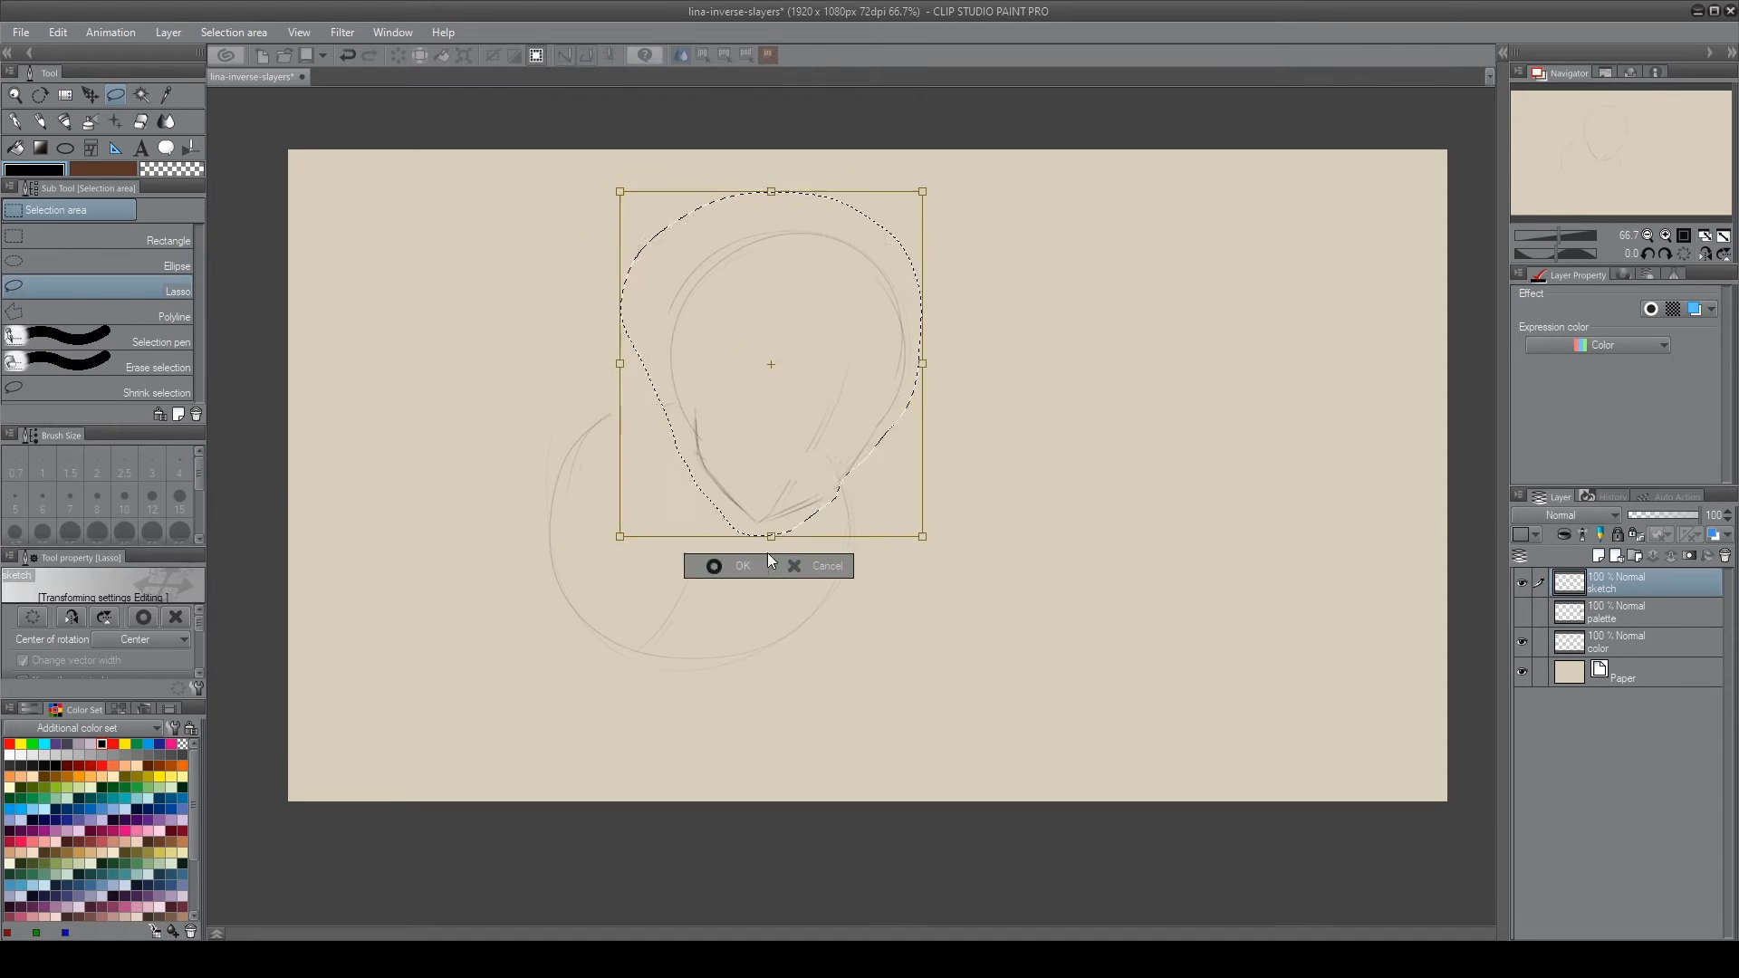
key("Return")
left_click_drag(738, 525, 670, 652)
Sketch the neck, ear, diagonal arm and a round hand
left_click_drag(624, 390, 603, 309)
left_click_drag(850, 493, 842, 580)
left_click_drag(606, 418, 497, 508)
left_click_drag(471, 485, 464, 486)
left_click_drag(516, 345, 450, 475)
left_click_drag(493, 329, 587, 325)
left_click_drag(589, 337, 598, 379)
Draw the long arm curving right and darken the left arm outline
left_click_drag(896, 677, 1094, 588)
left_click_drag(940, 597, 997, 584)
left_click_drag(520, 385, 504, 475)
left_click_drag(494, 367, 436, 480)
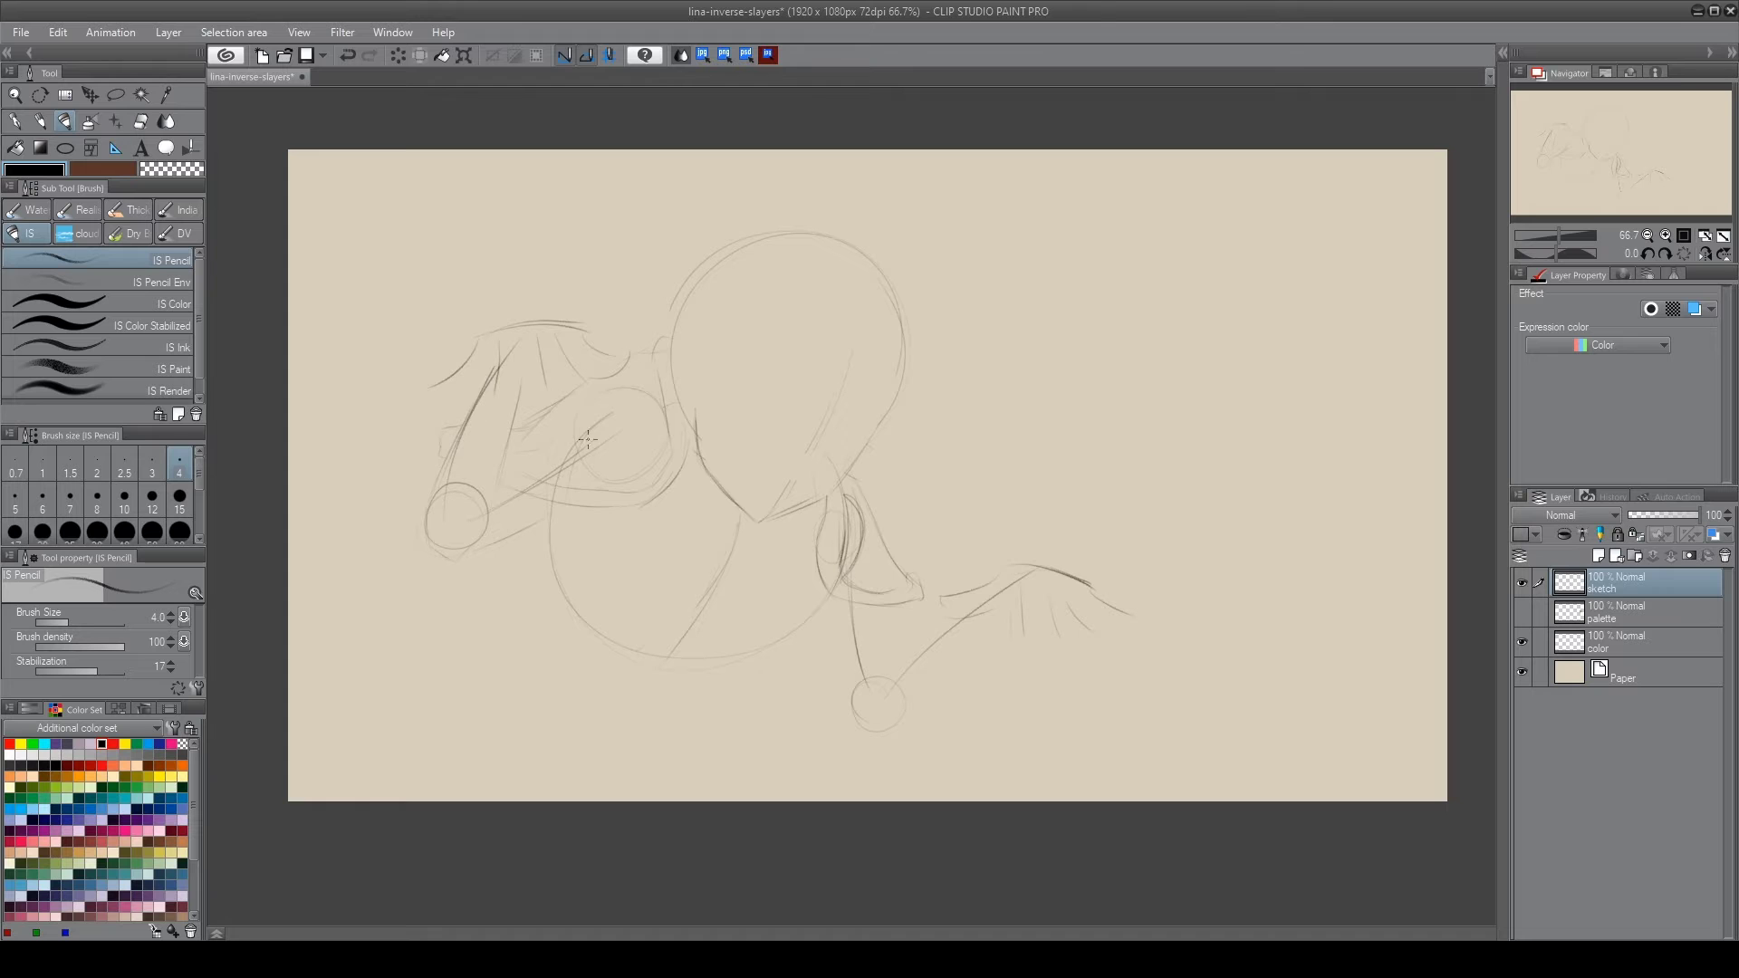
Sketch the cape curves on both sides and the curve below the face
left_click_drag(492, 547, 288, 771)
left_click_drag(827, 646, 1261, 613)
left_click_drag(1334, 510, 1265, 482)
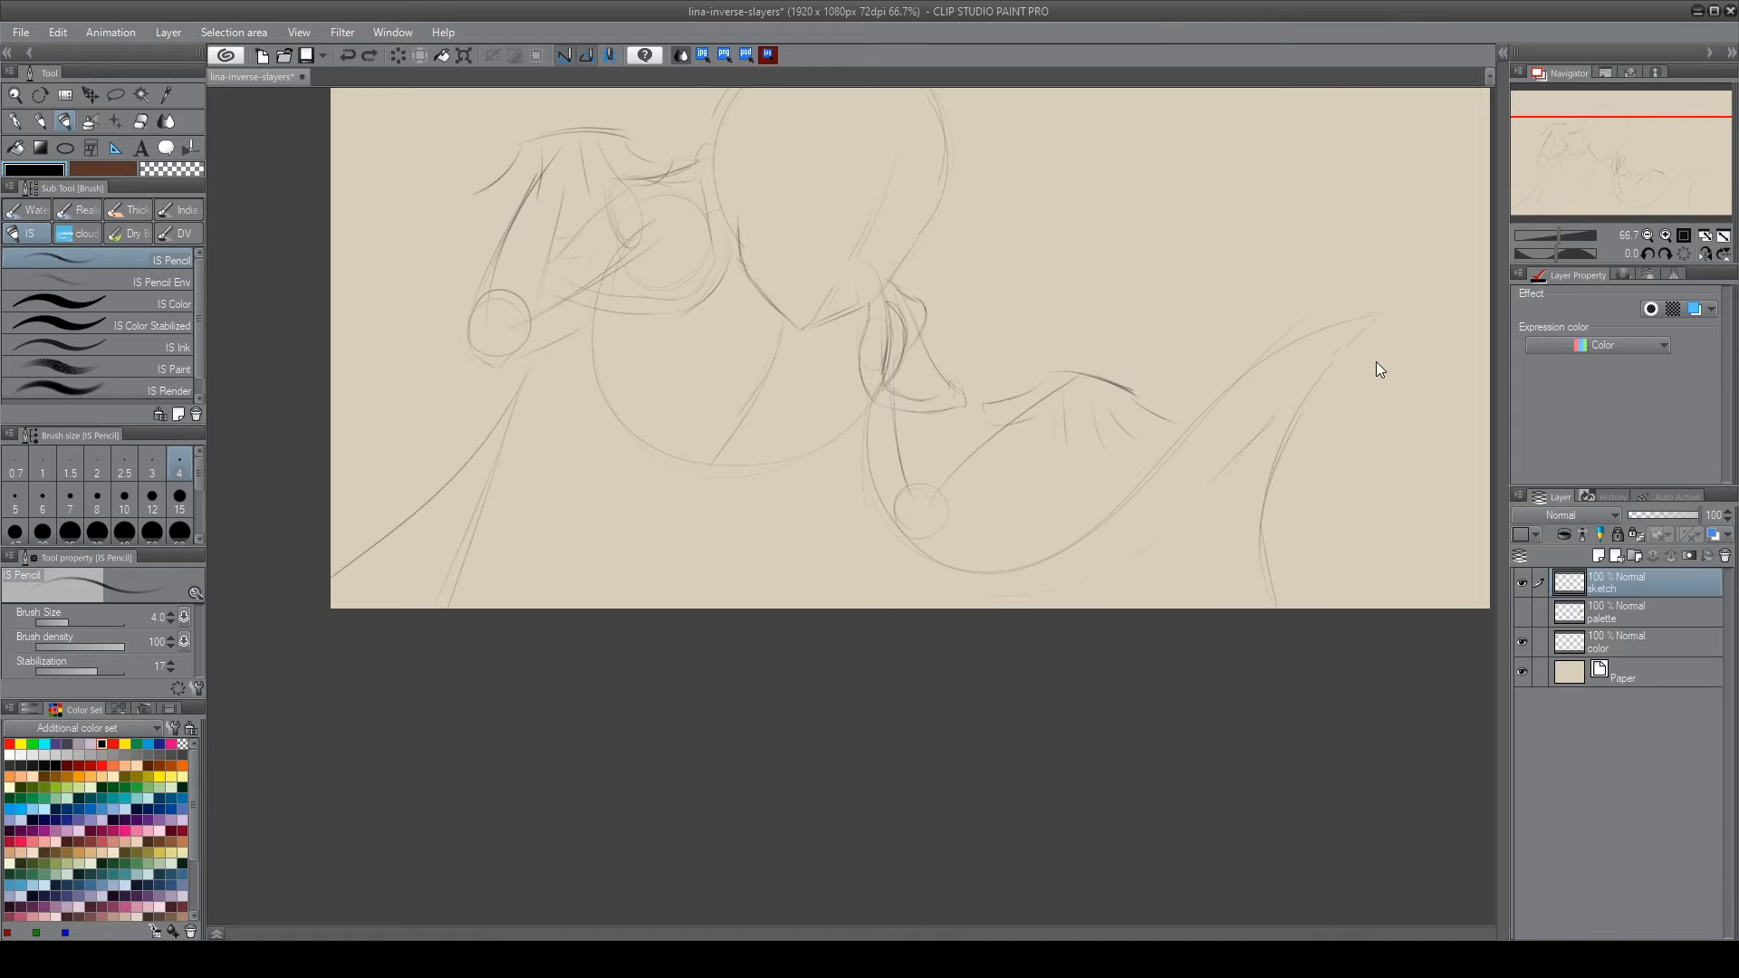
left_click_drag(983, 602, 825, 563)
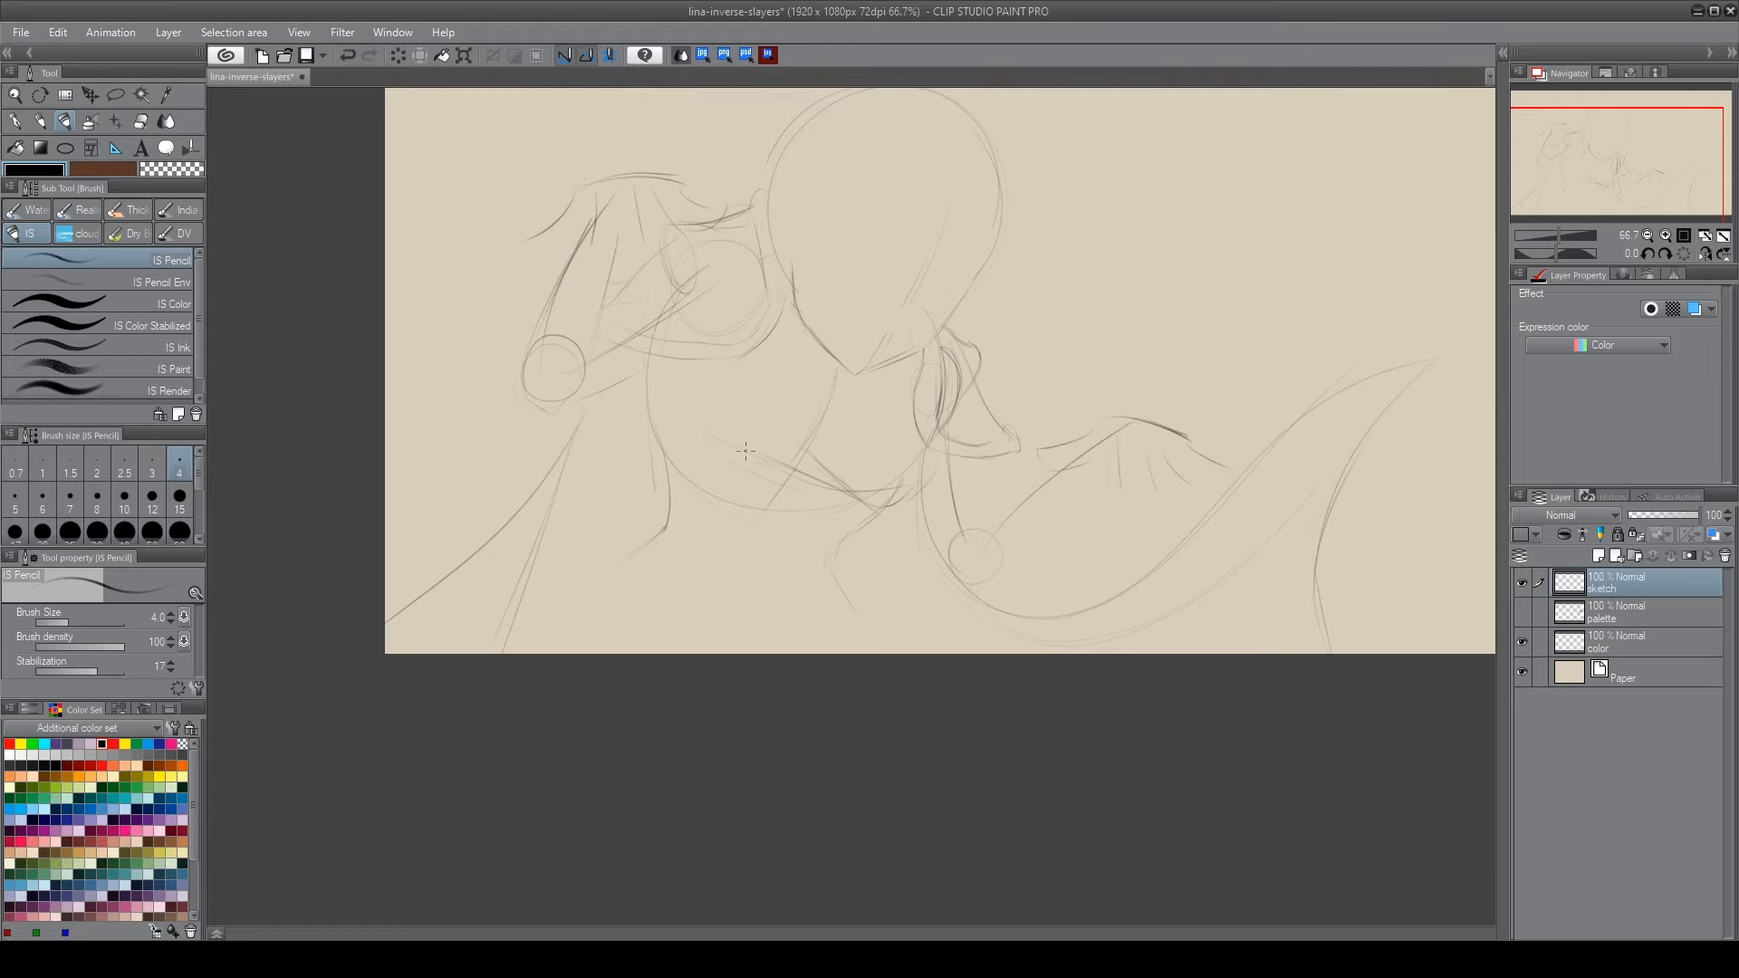
left_click_drag(770, 347, 922, 425)
Lasso-delete unwanted strokes along the bottom, then undo it and clear the selection
key("ctrl+0")
key("m")
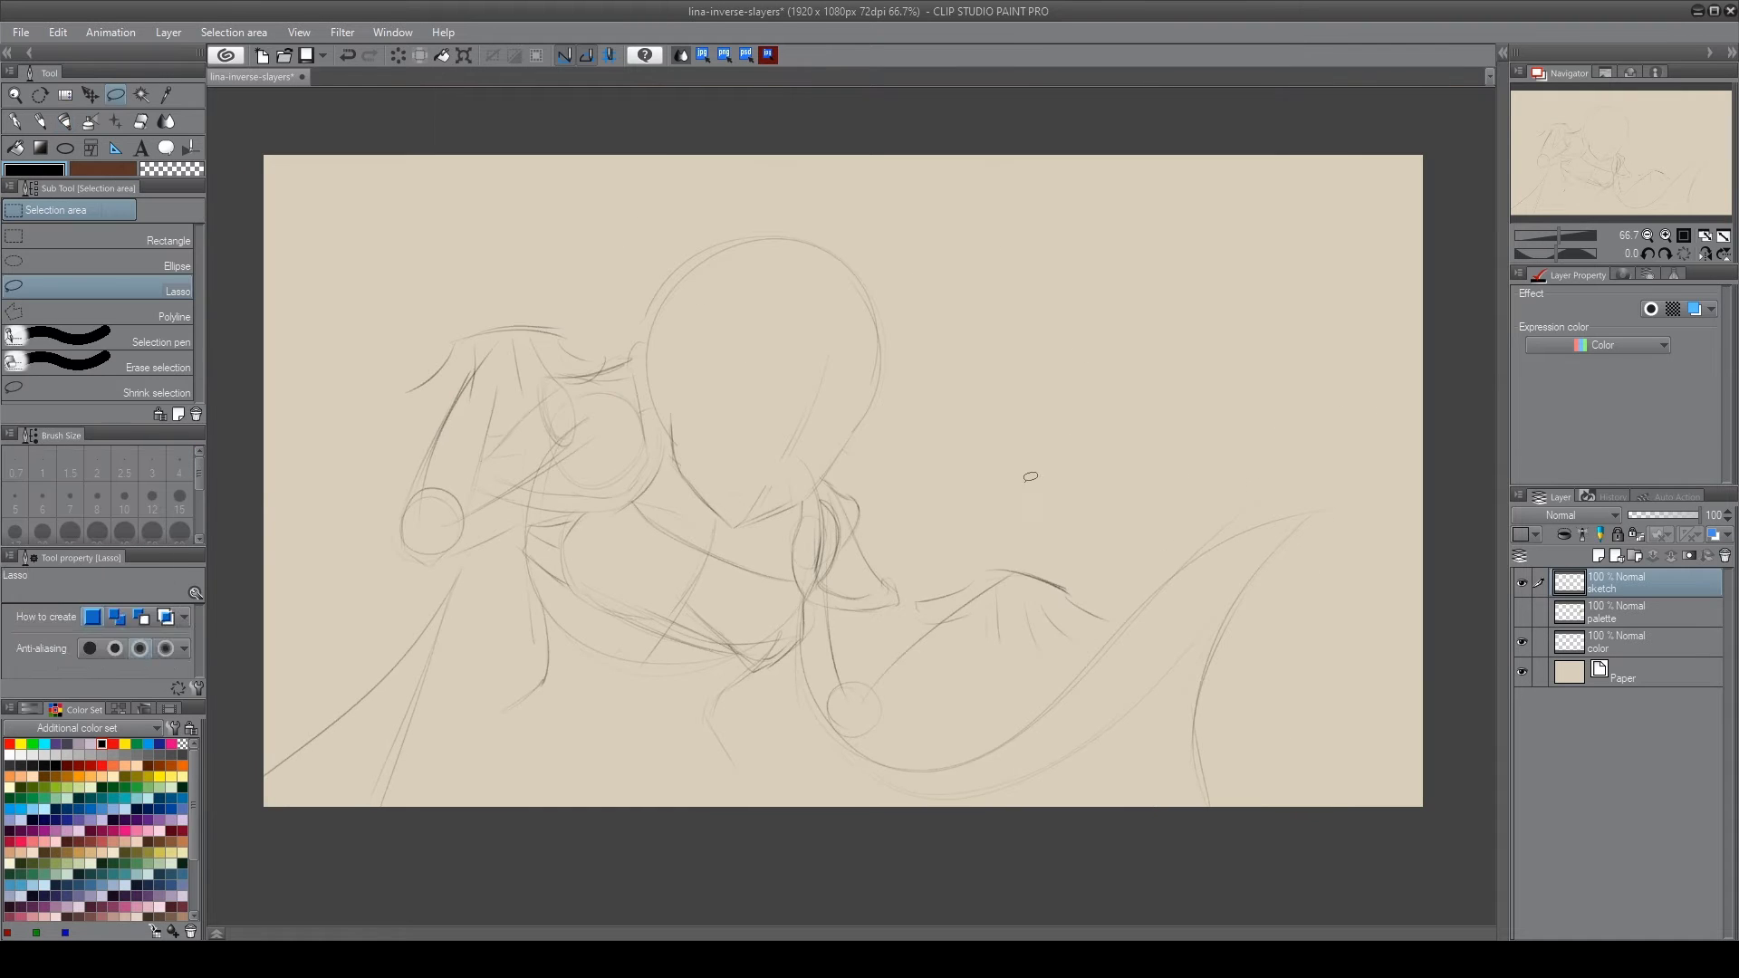
left_click_drag(264, 806, 1327, 806)
key("Delete")
key("ctrl+z")
key("ctrl+d")
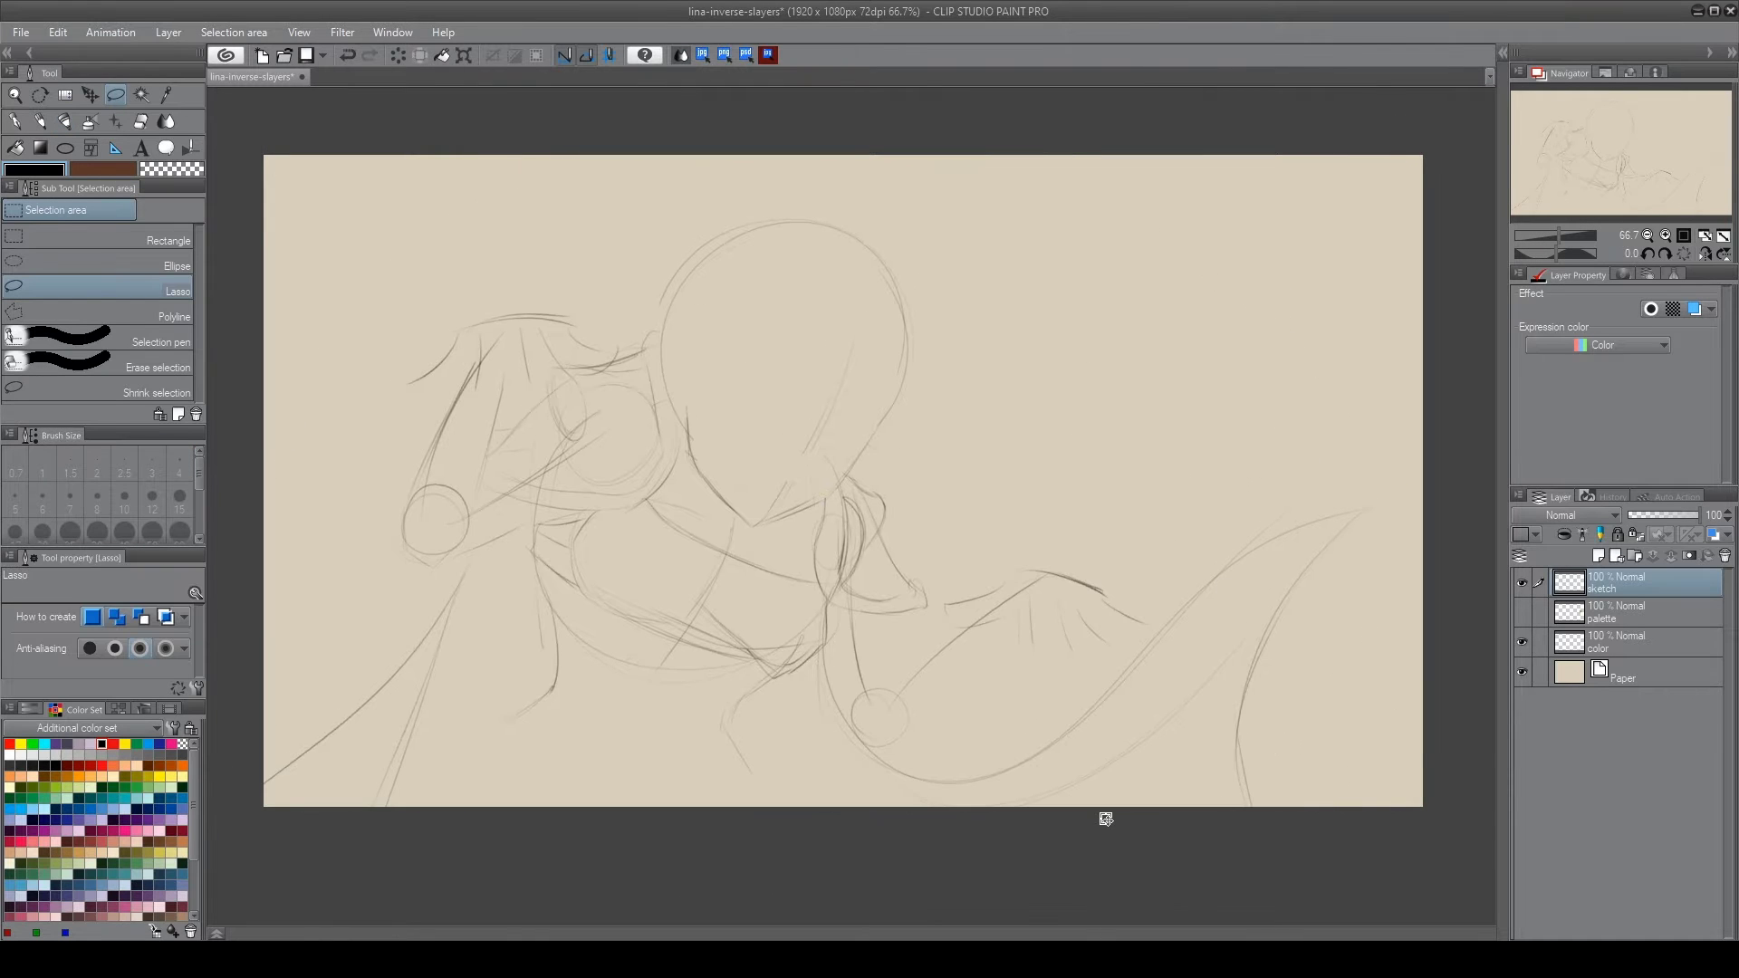
key("b")
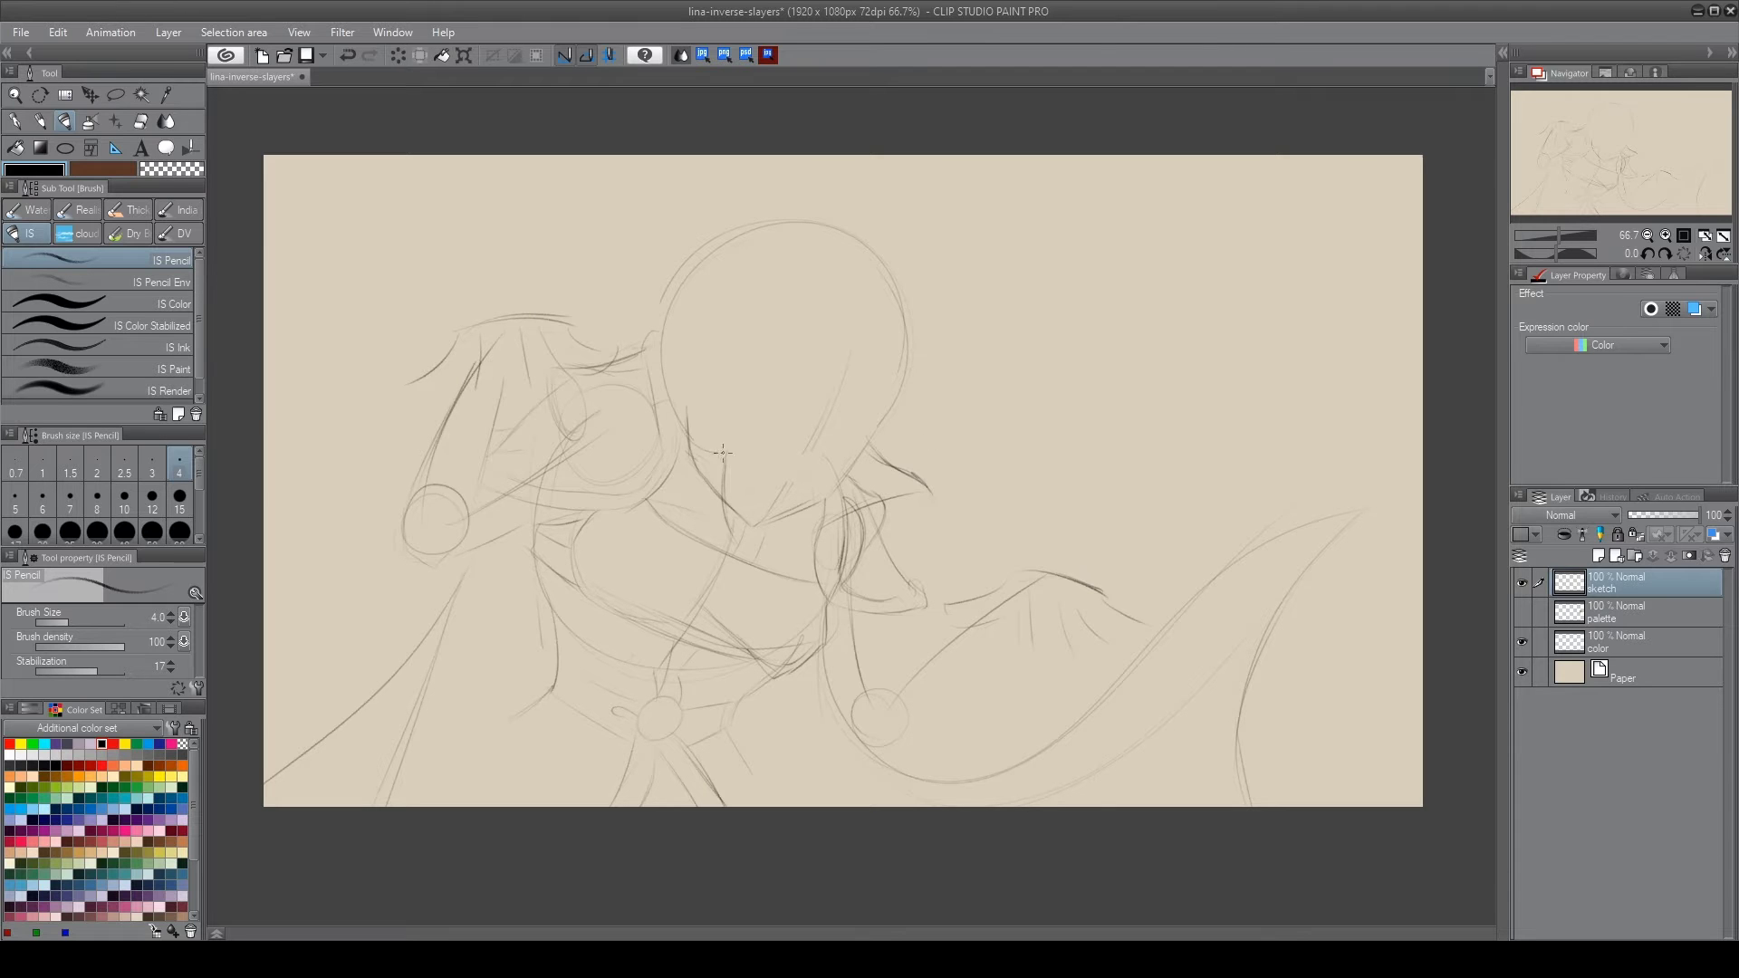
Add strokes near the neck and erase faint lines around the head and face
left_click_drag(738, 551, 735, 549)
mouse_move(767, 556)
left_mouse_down()
mouse_move(858, 512)
mouse_move(882, 420)
mouse_move(857, 436)
left_mouse_up()
key("e")
key("b")
key("e")
left_click_drag(684, 267, 789, 397)
key("b")
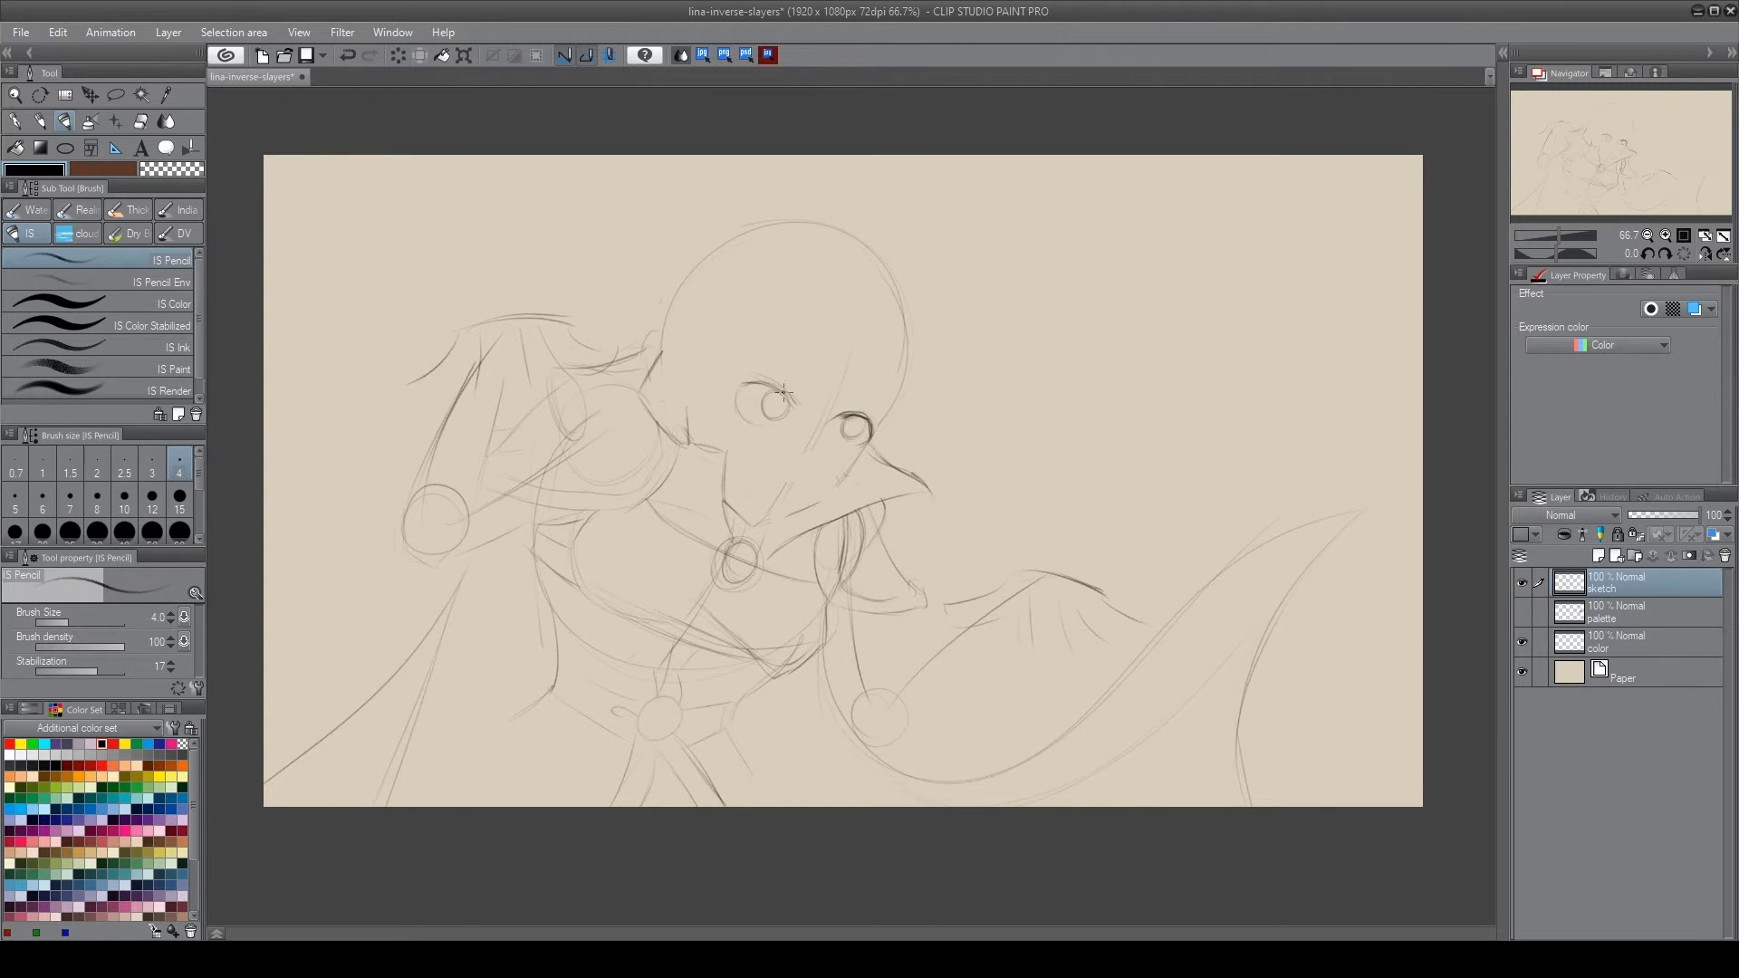
Flip the canvas to check proportions and try a selection around the eye
key("h")
key("m")
left_click_drag(942, 363, 914, 384)
key("ctrl+d")
key("b")
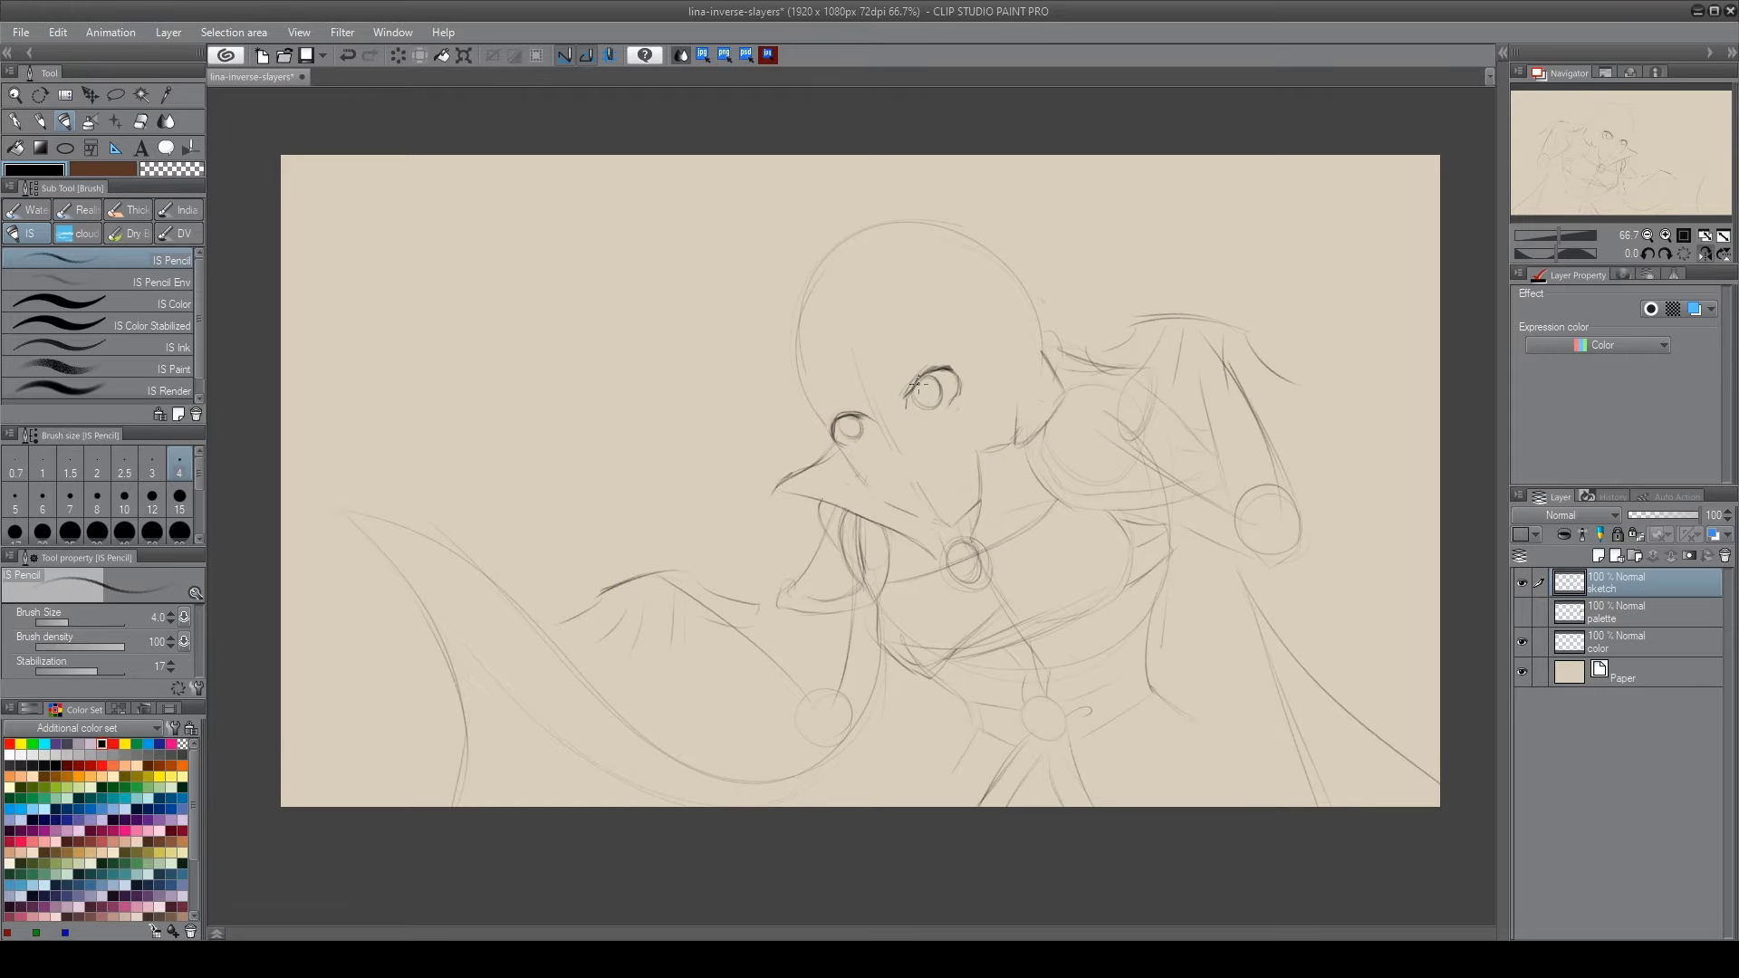
key("h")
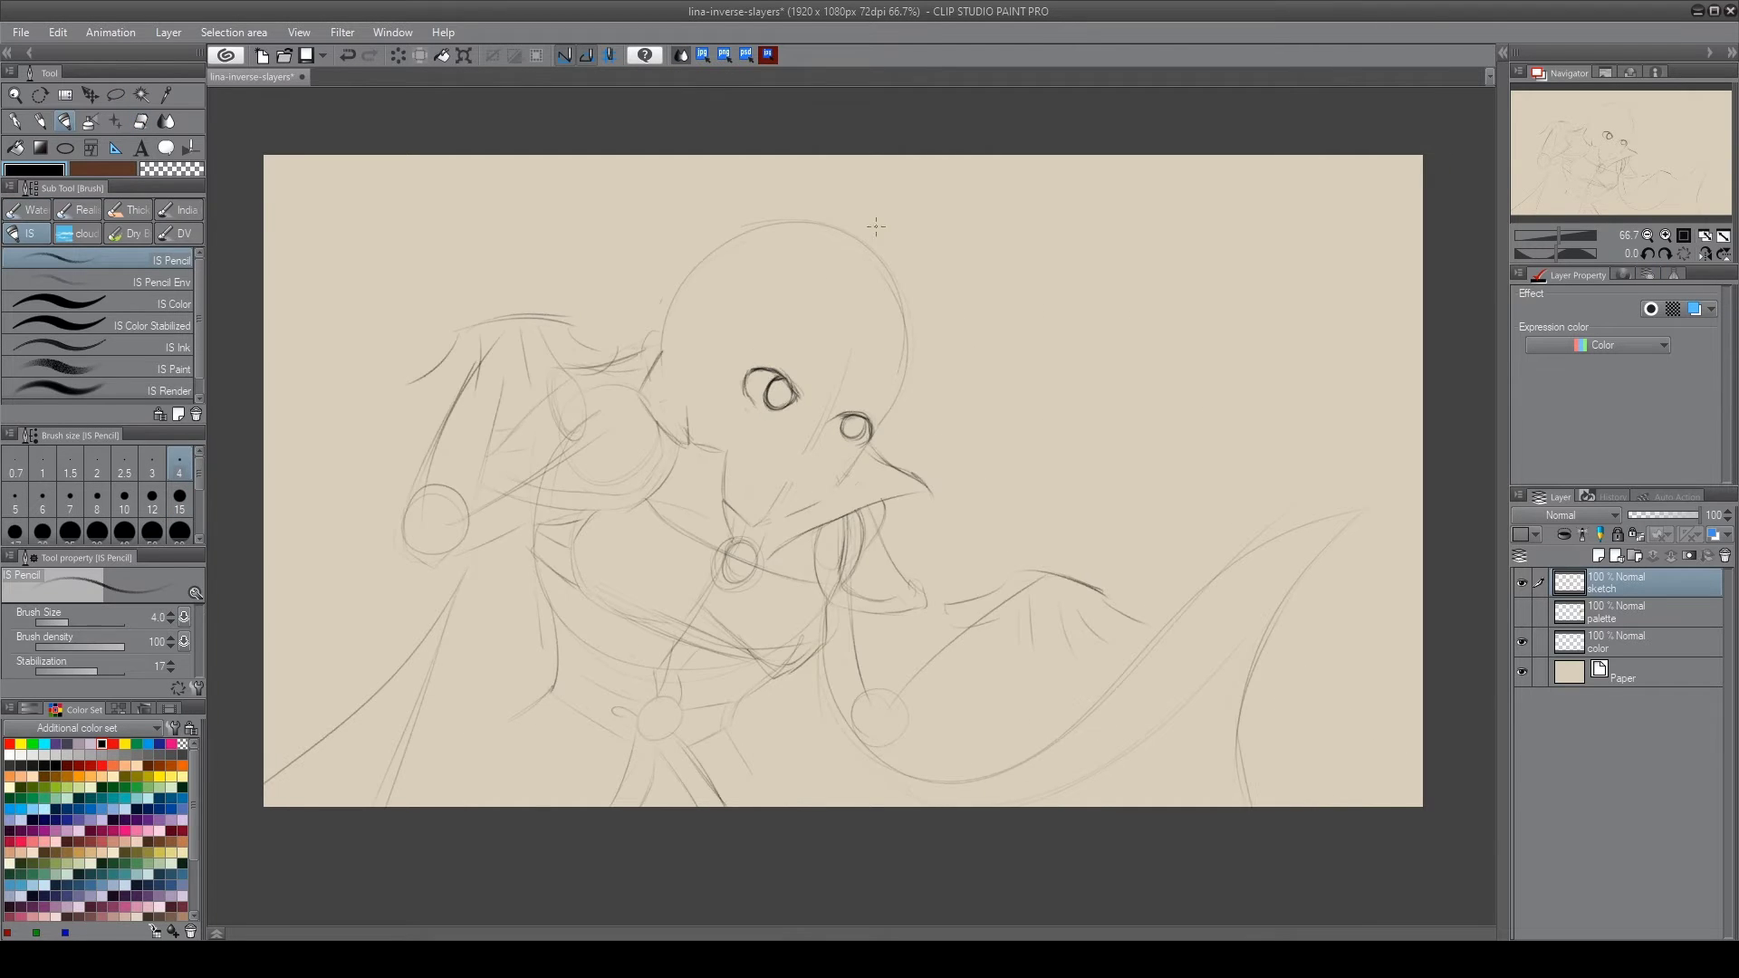
key("h")
Draw darker eye lines, a line toward the jaw, and the eyebrow arc
left_click_drag(978, 452, 1000, 419)
mouse_move(896, 414)
left_mouse_down()
mouse_move(921, 460)
mouse_move(1016, 515)
left_mouse_up()
left_click_drag(921, 355, 902, 446)
mouse_move(1012, 331)
left_mouse_down()
mouse_move(971, 338)
mouse_move(1017, 354)
left_mouse_up()
key("h")
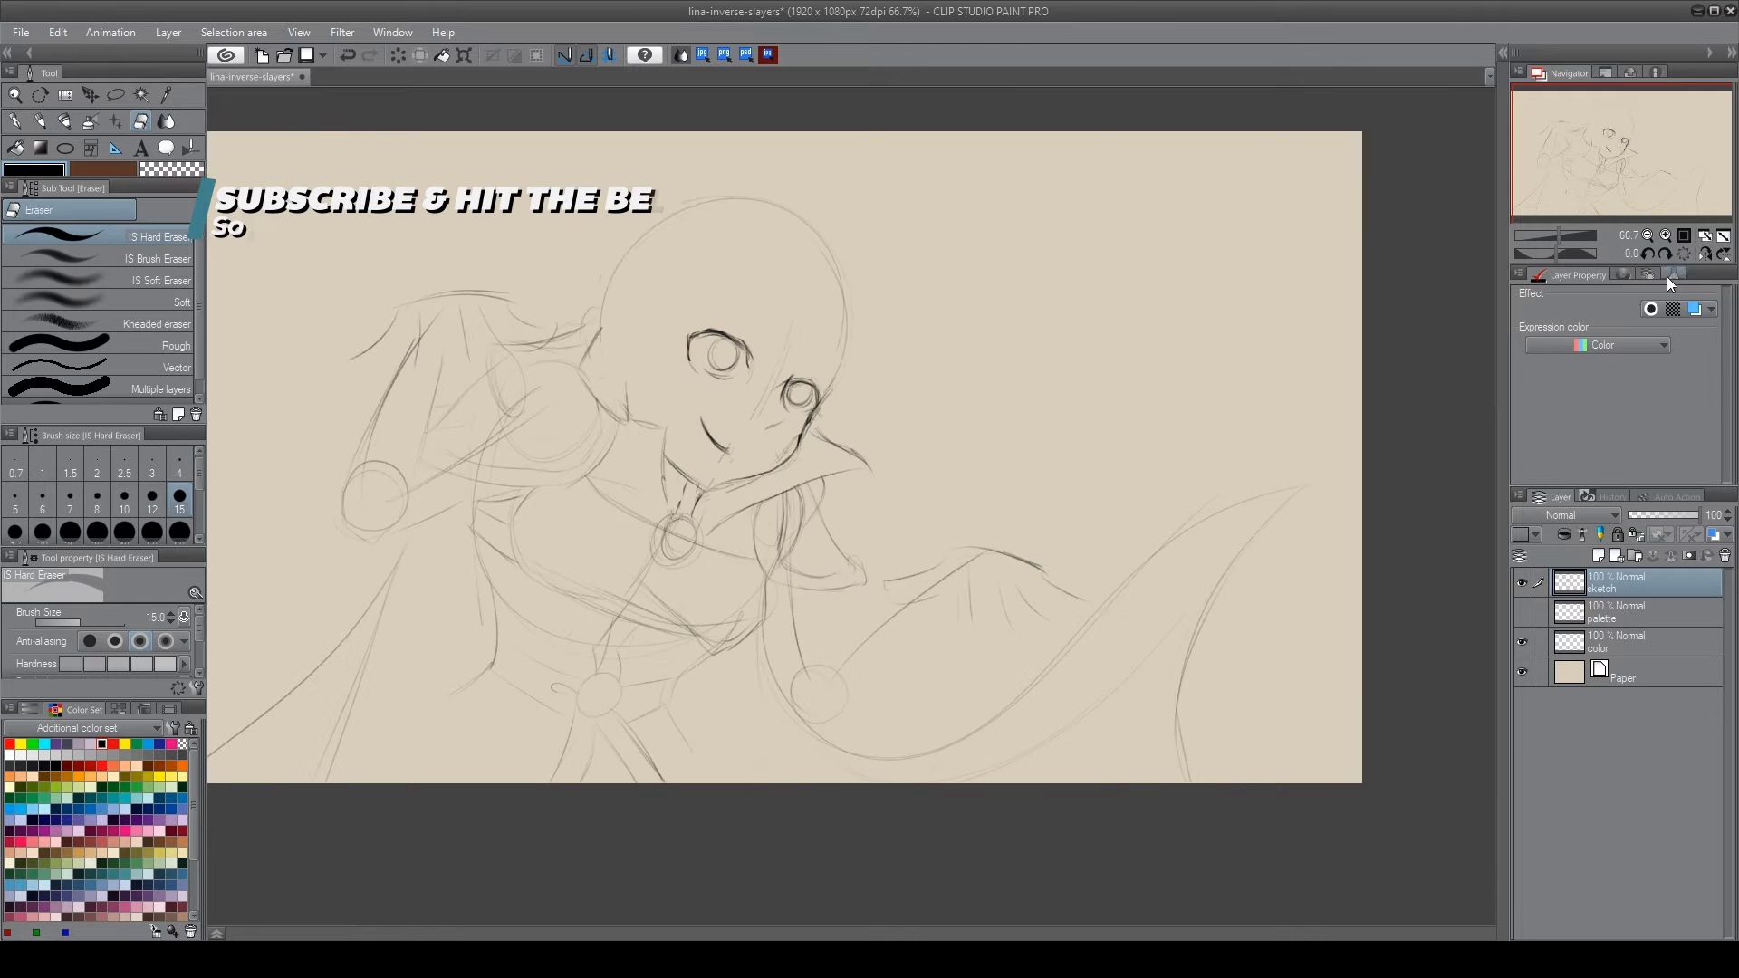
Reshape the mouth with a lasso transform and save the illustration
key("m")
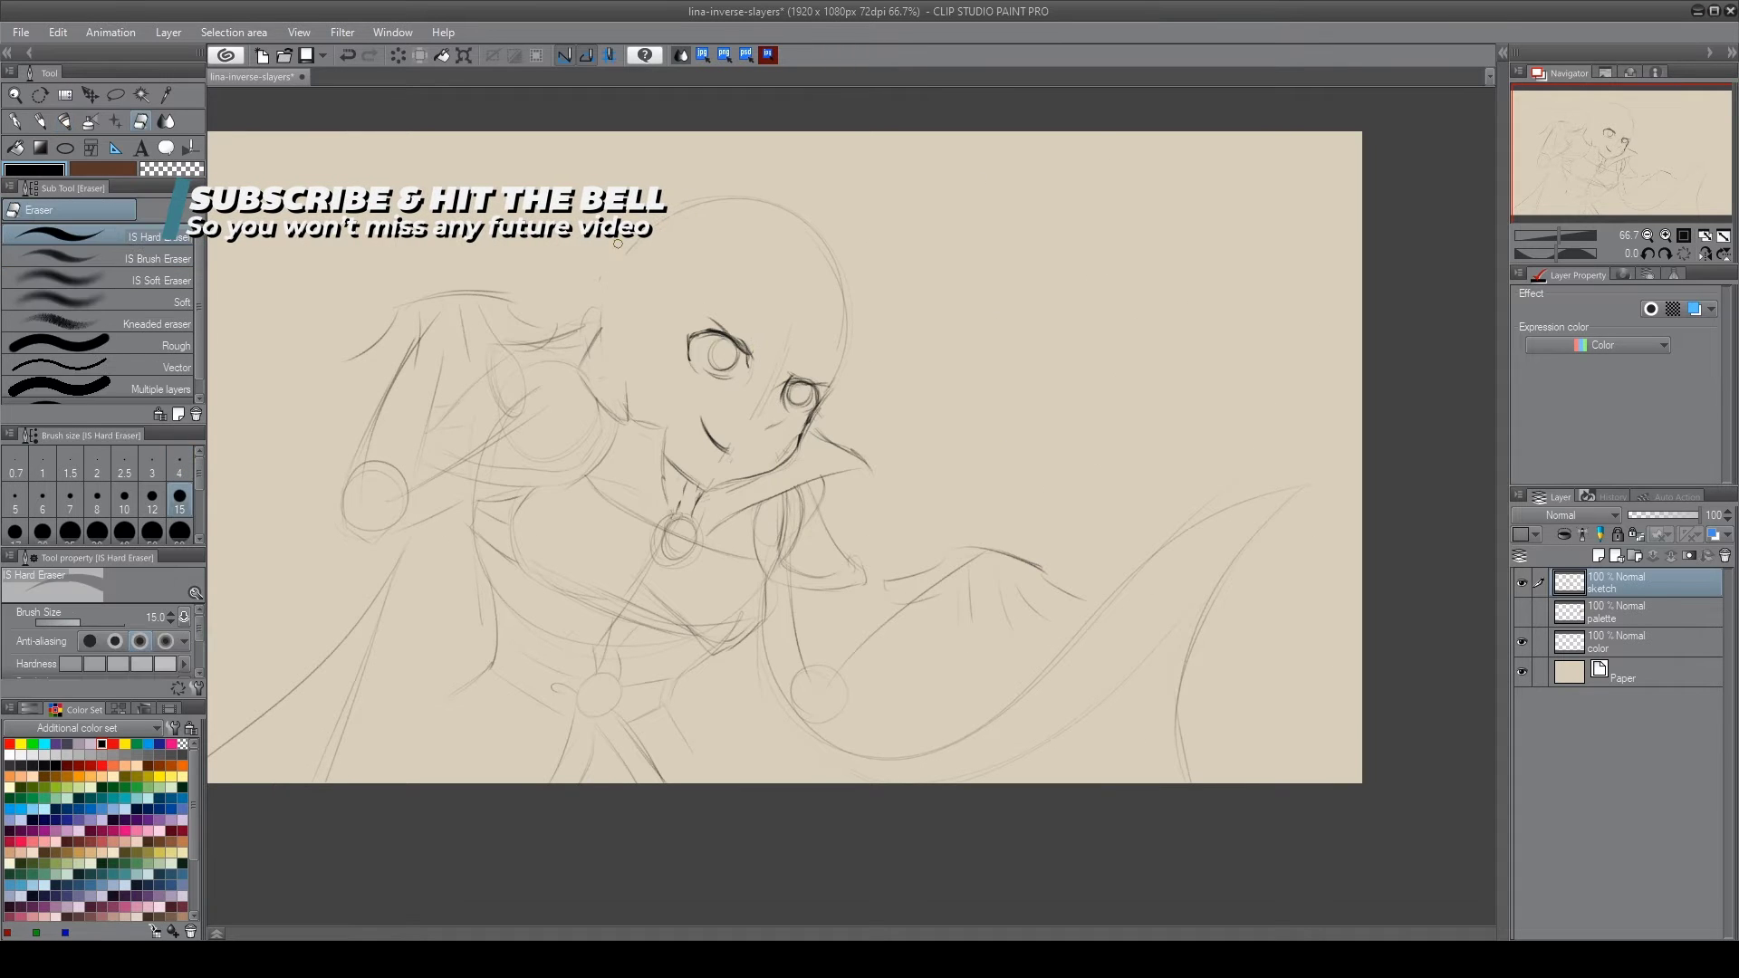
key("h")
mouse_move(992, 296)
left_mouse_down()
mouse_move(924, 435)
mouse_move(960, 453)
left_mouse_up()
key("ctrl+t")
key("Return")
key("ctrl+d")
key("ctrl+s")
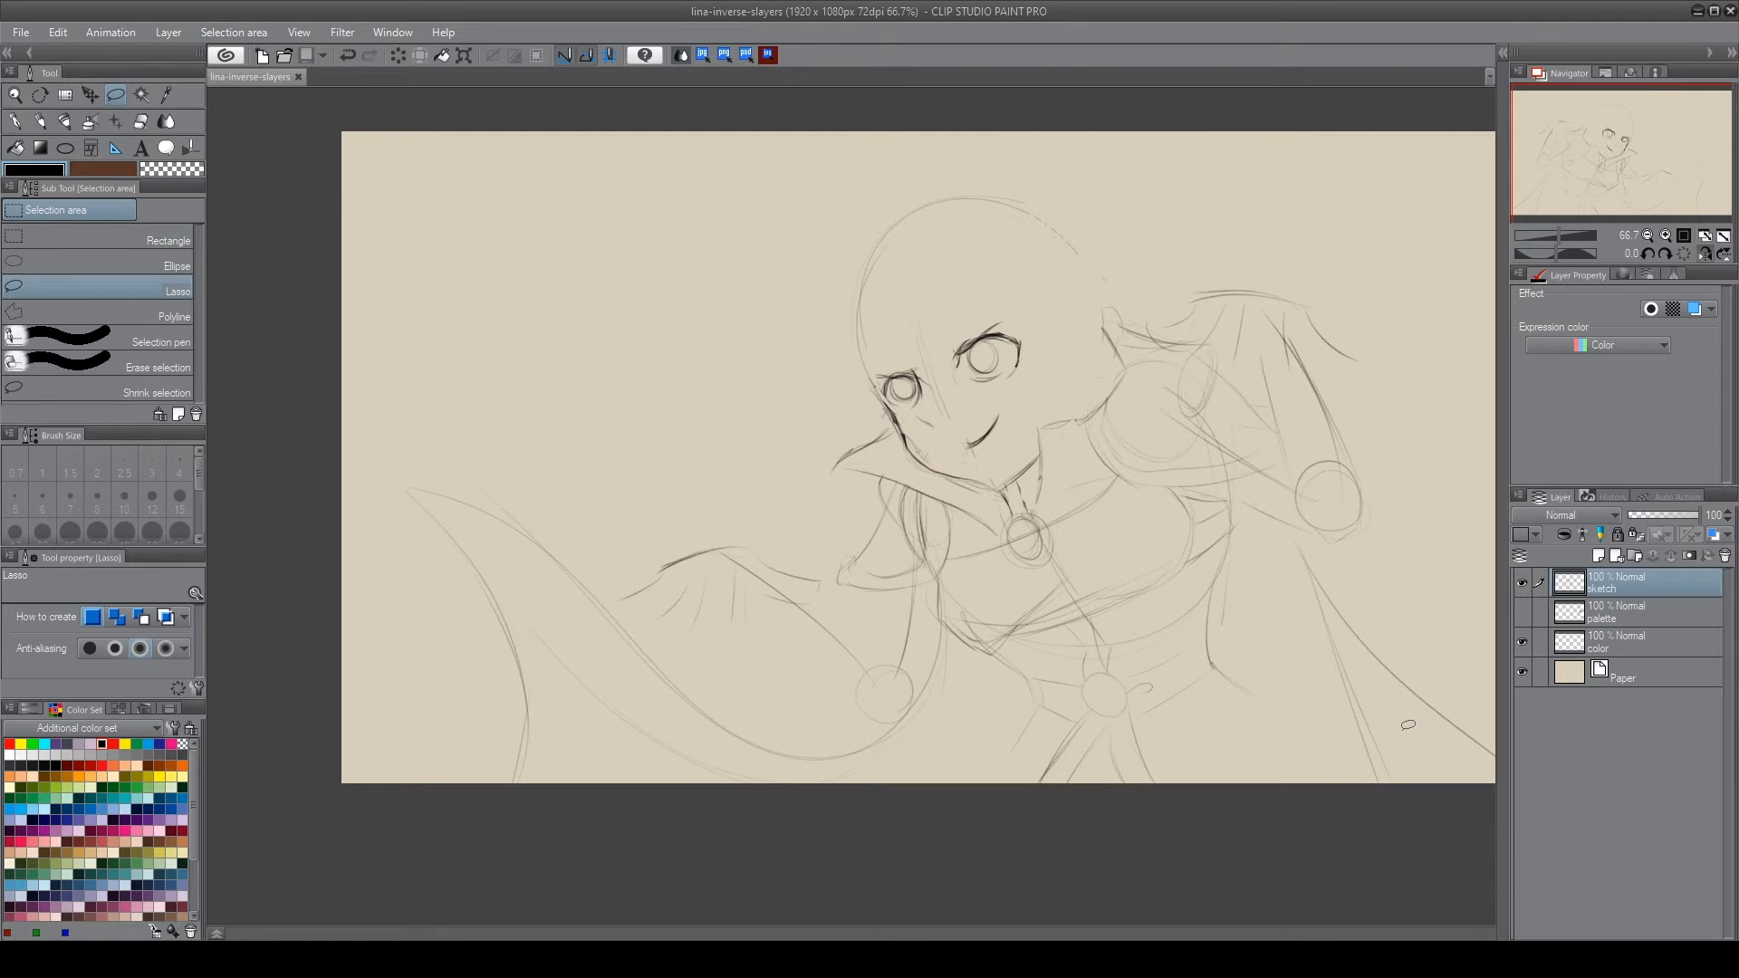
Draw a line above the left eye and start the right-side hair
key("b")
left_click_drag(888, 376, 1013, 317)
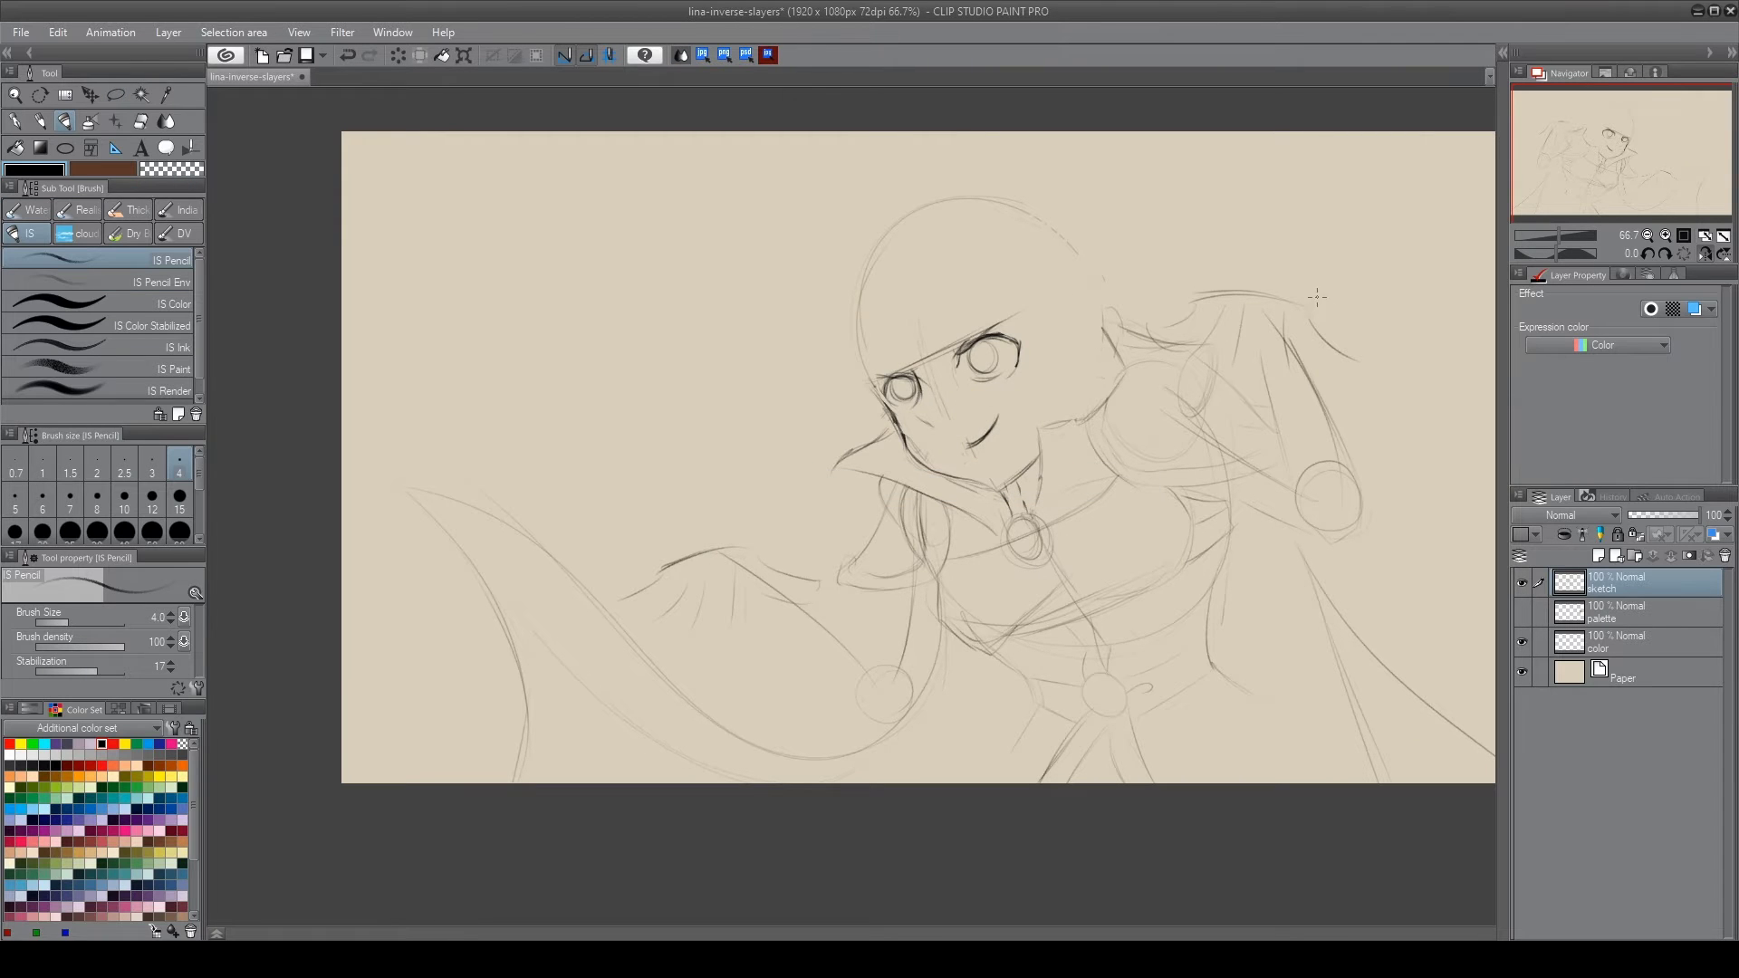
left_click_drag(994, 286, 1080, 376)
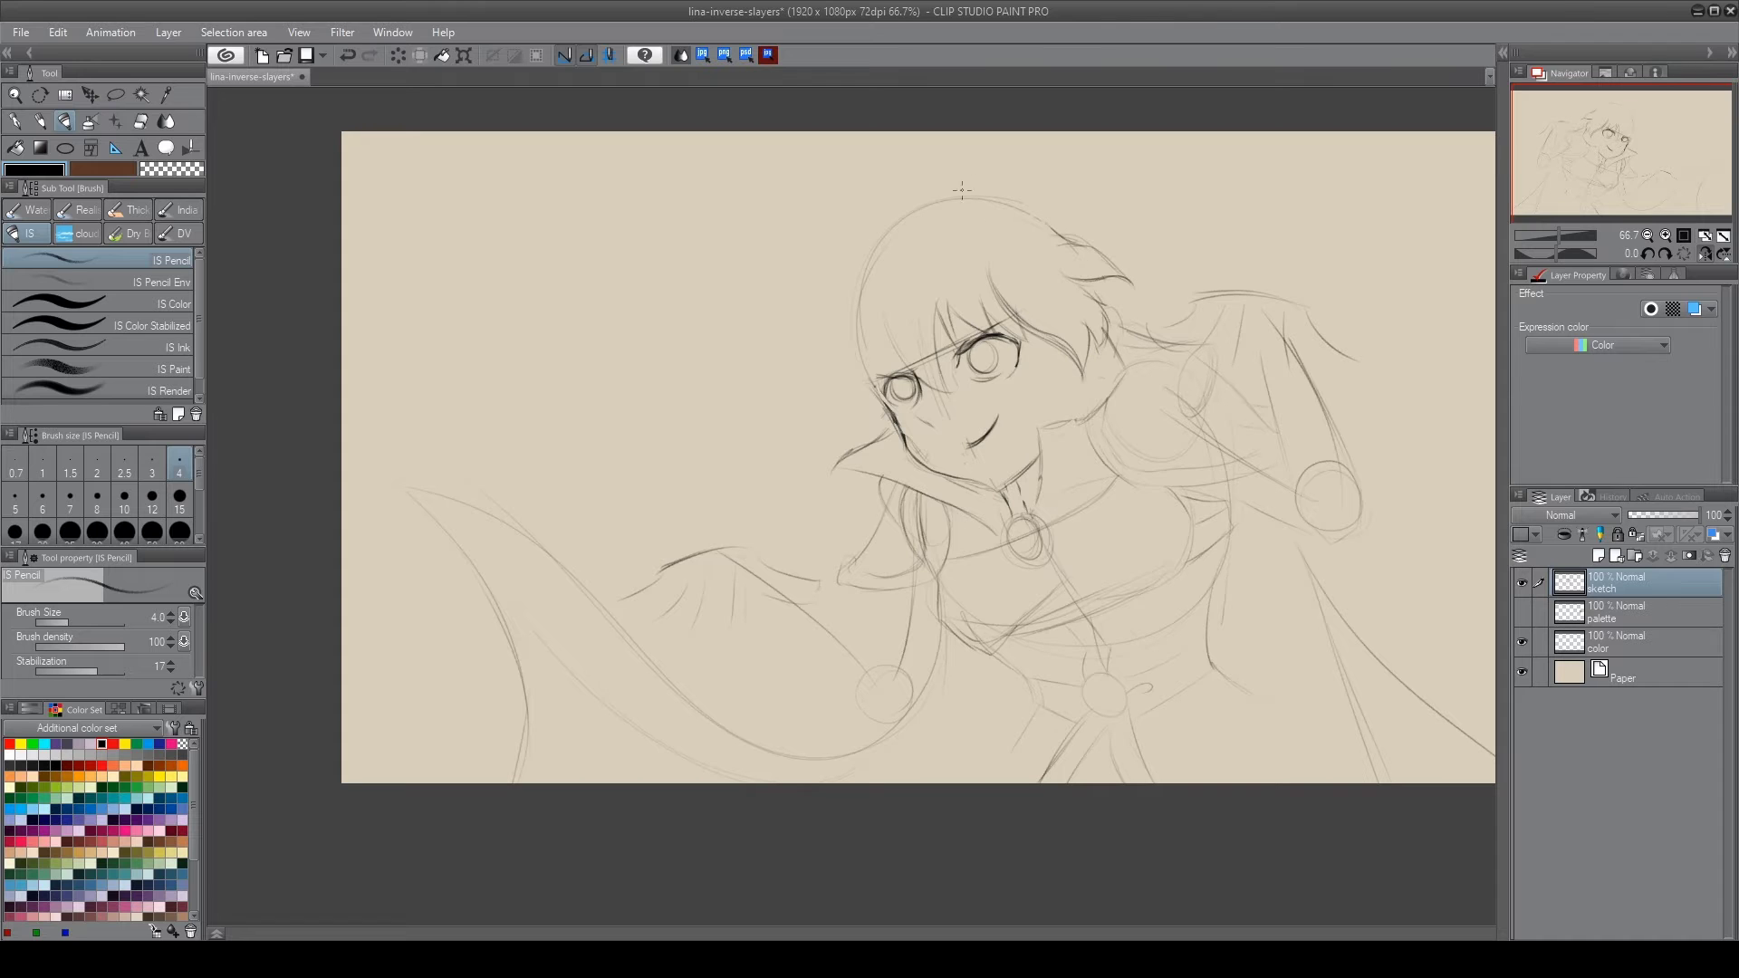
Sketch the left hair curl and strands down the side of the face
left_click_drag(839, 212, 843, 421)
left_click_drag(874, 349, 860, 412)
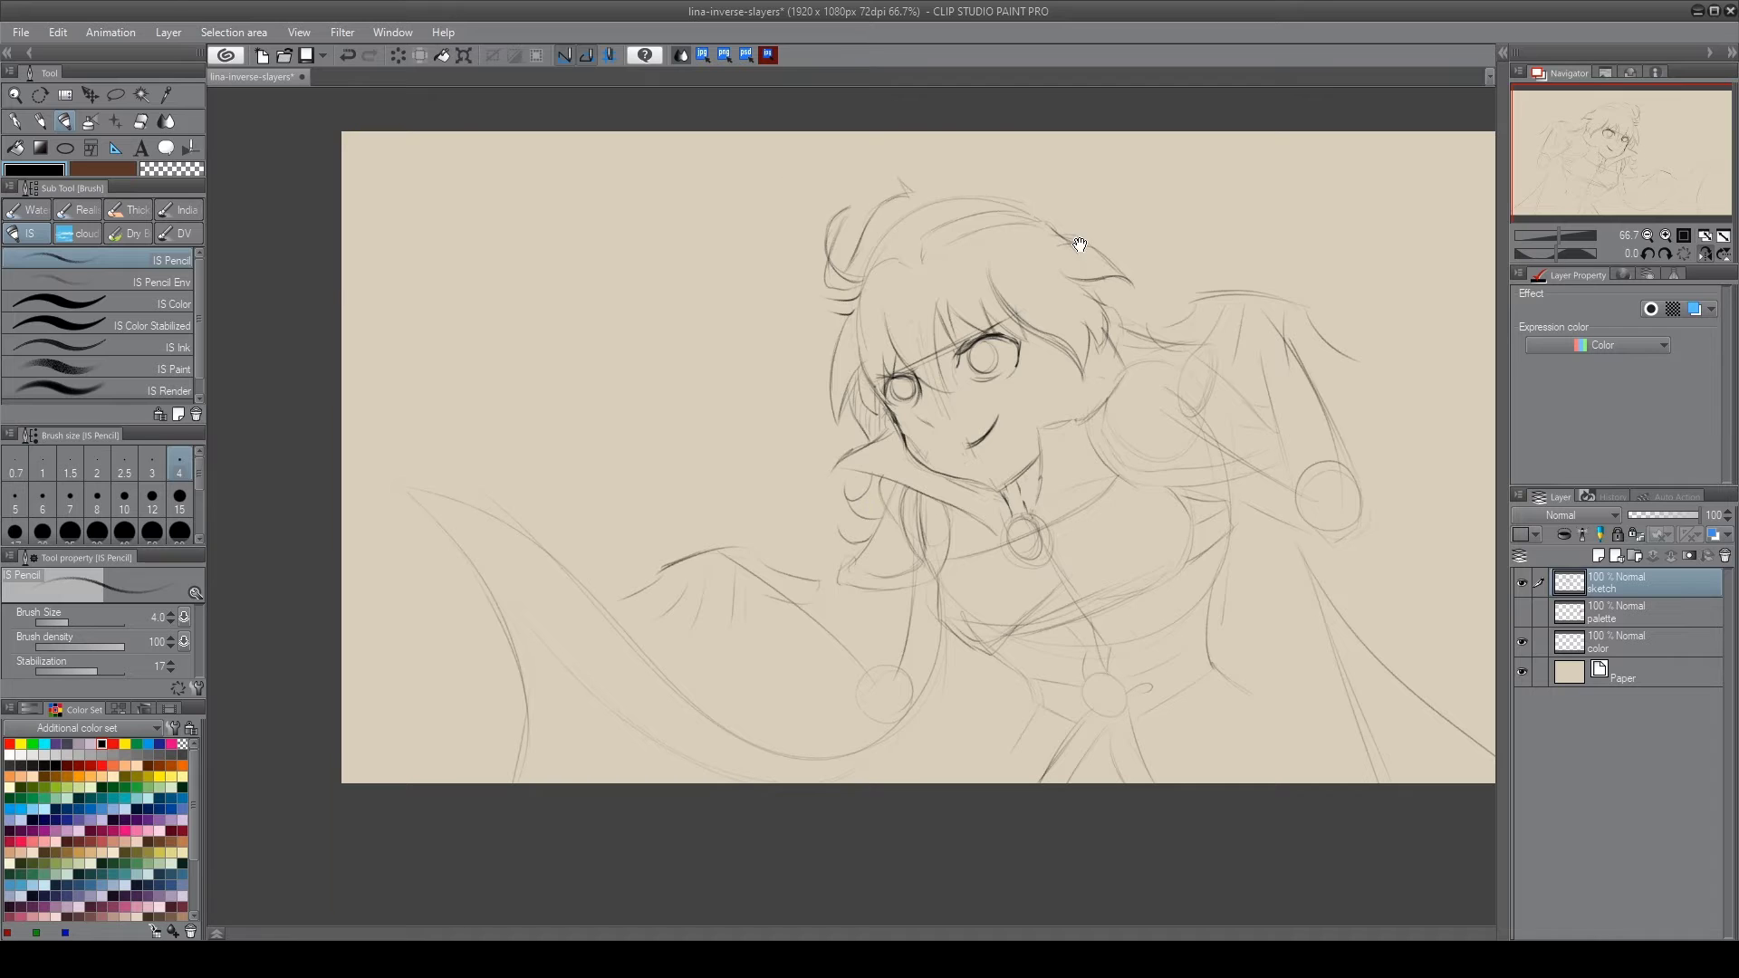
left_click_drag(1080, 244, 1071, 376)
key("e")
key("h")
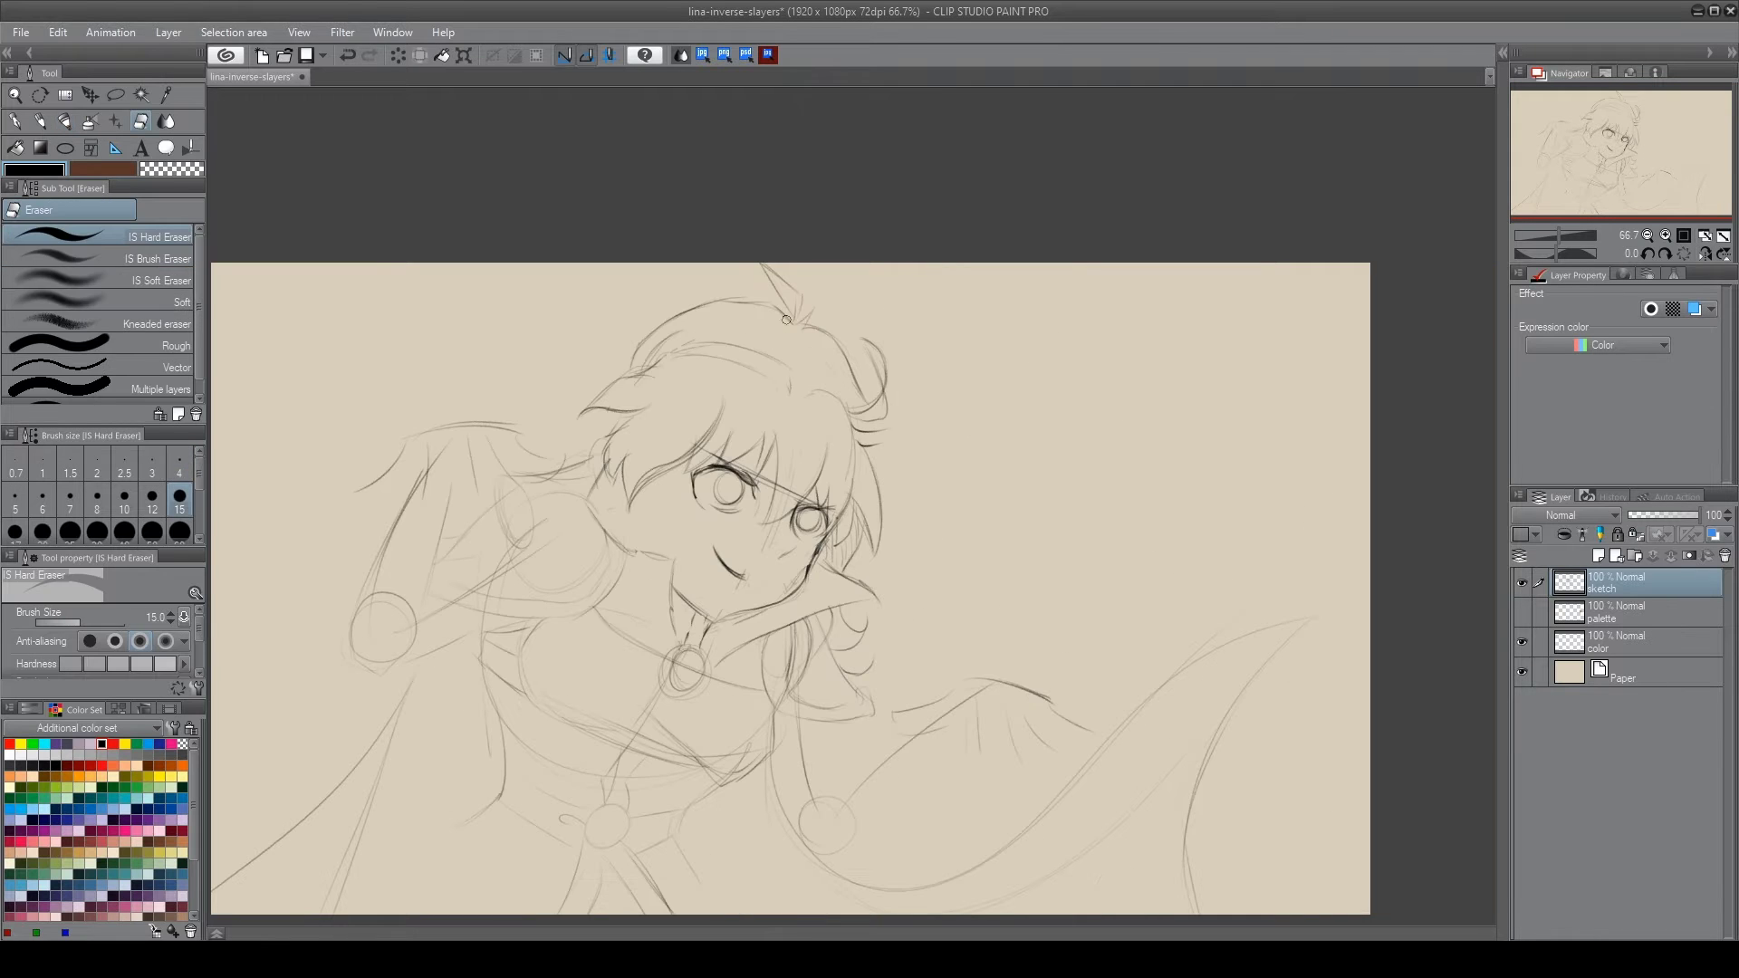
key("b")
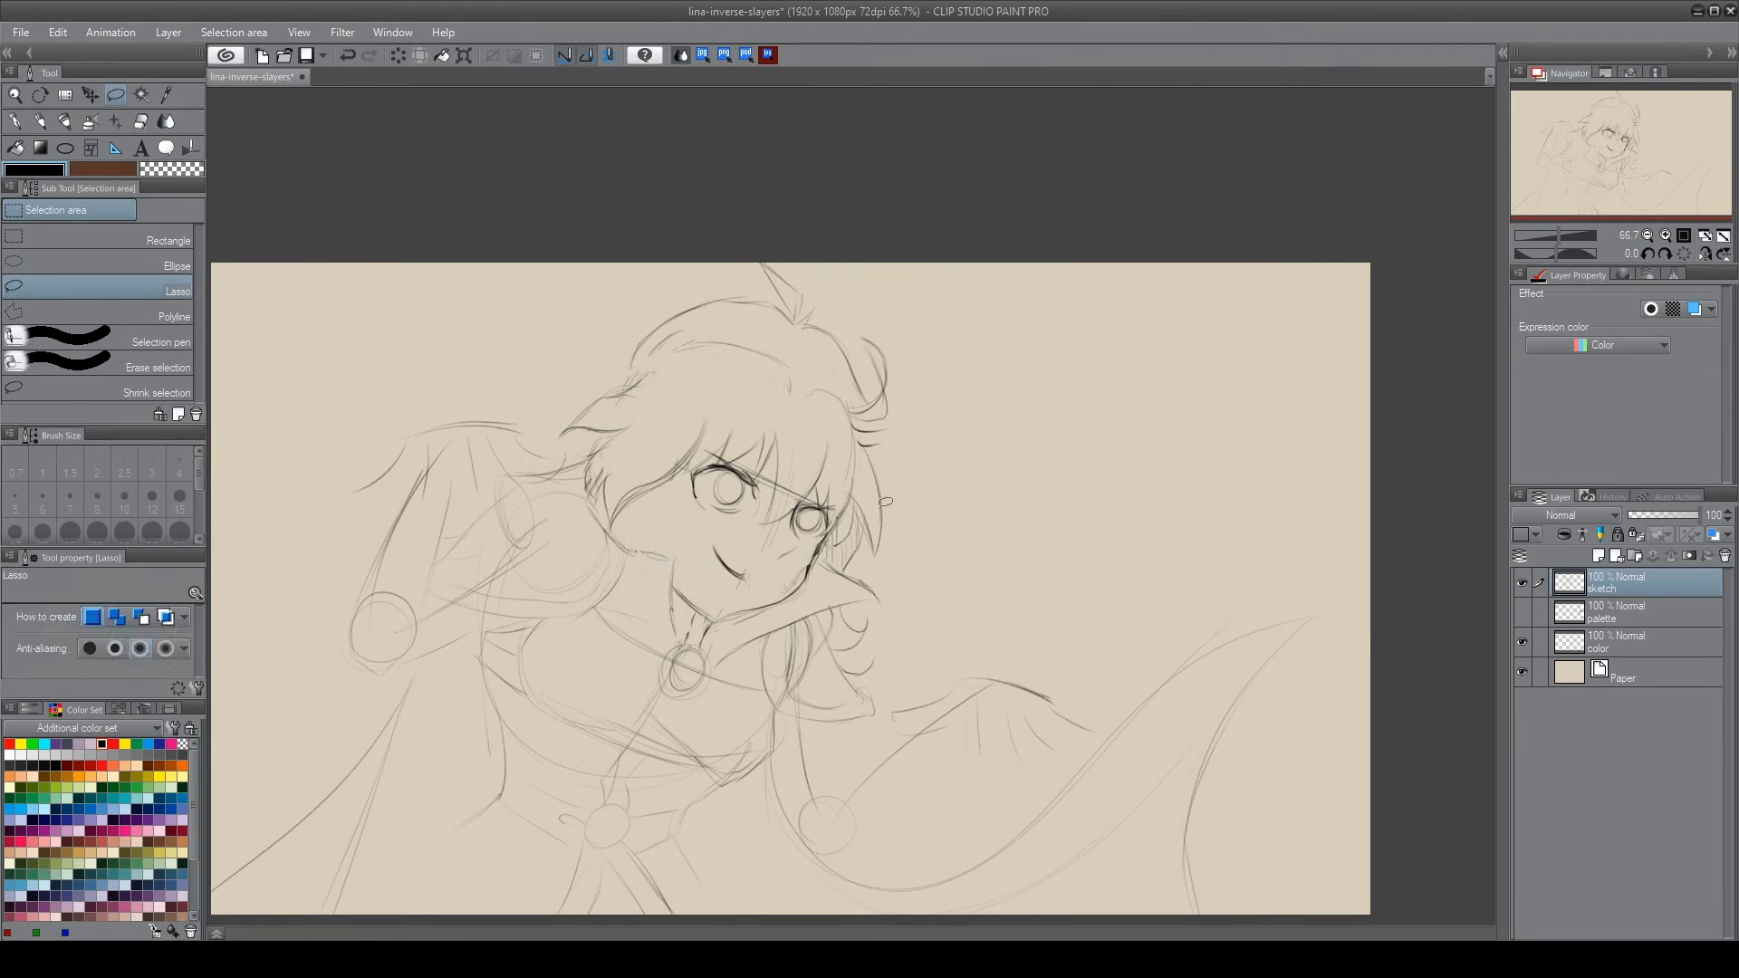
mouse_move(654, 531)
left_mouse_down()
mouse_move(638, 544)
mouse_move(646, 500)
left_mouse_up()
Lasso-select the head and transform it to adjust its shape
key("m")
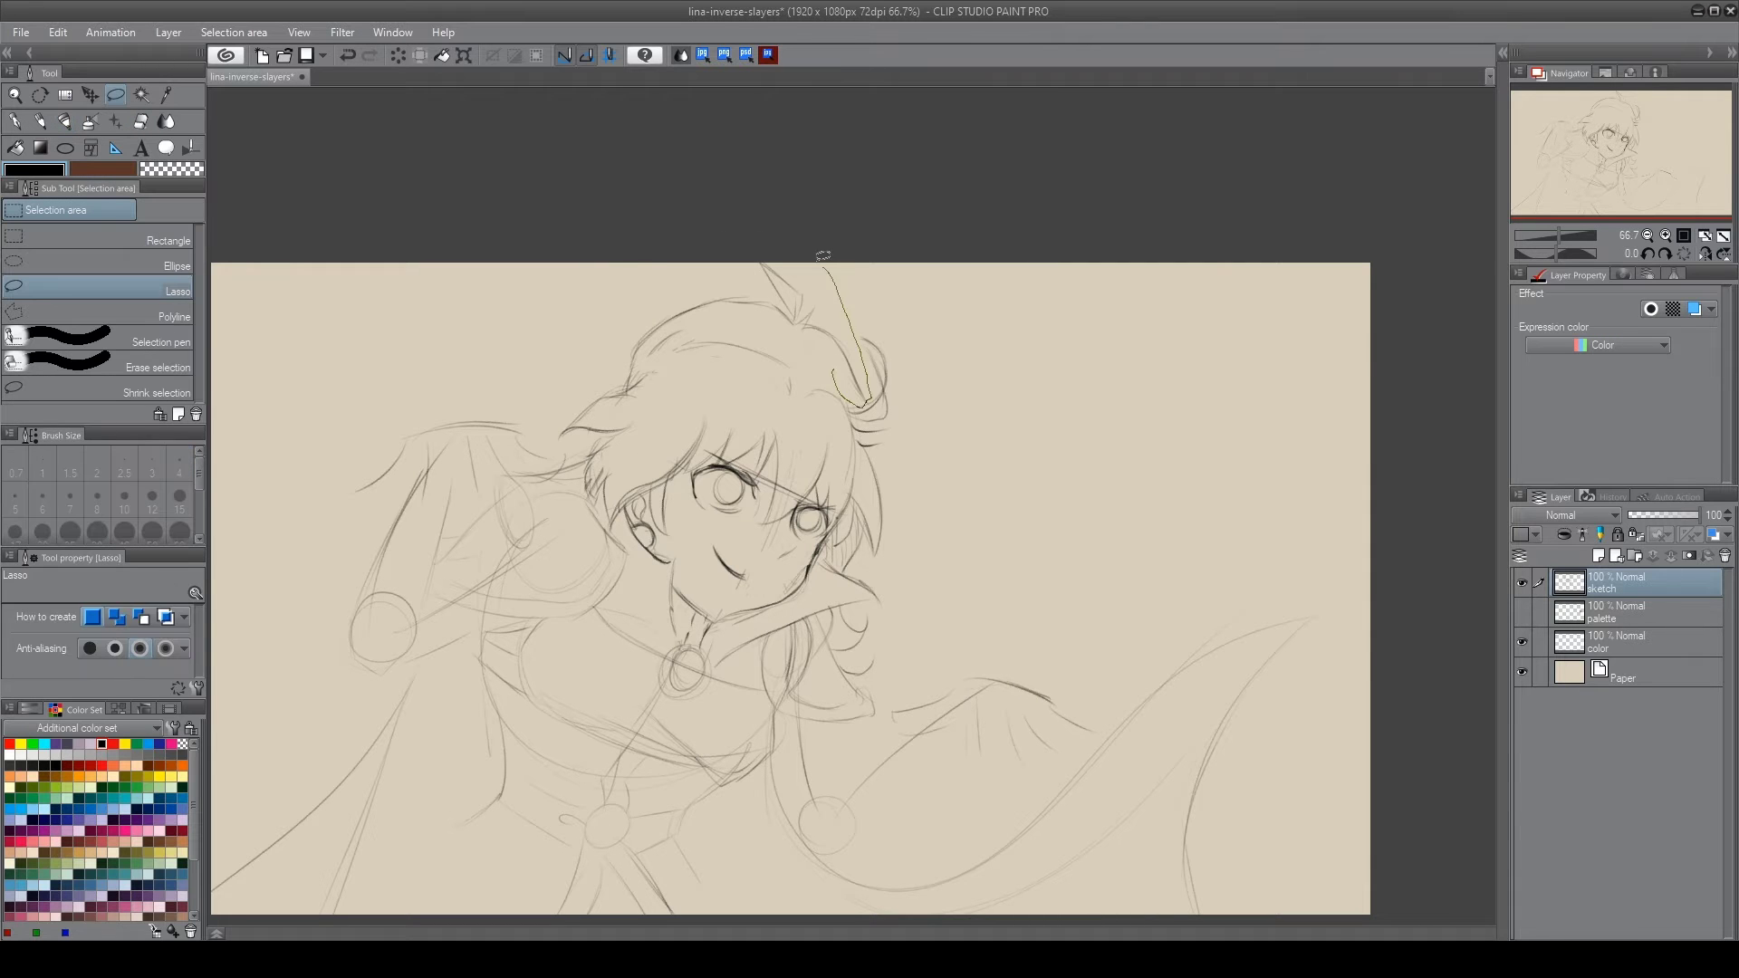
left_click_drag(933, 317, 928, 371)
key("ctrl+t")
key("Return")
key("b")
Refine the left eye and redraw the eyebrow and right-side hair
mouse_move(647, 529)
left_mouse_down()
mouse_move(670, 534)
mouse_move(666, 507)
mouse_move(670, 557)
left_mouse_up()
key("e")
left_click_drag(688, 434, 652, 480)
key("b")
left_click_drag(888, 543, 855, 584)
left_click_drag(725, 439, 780, 459)
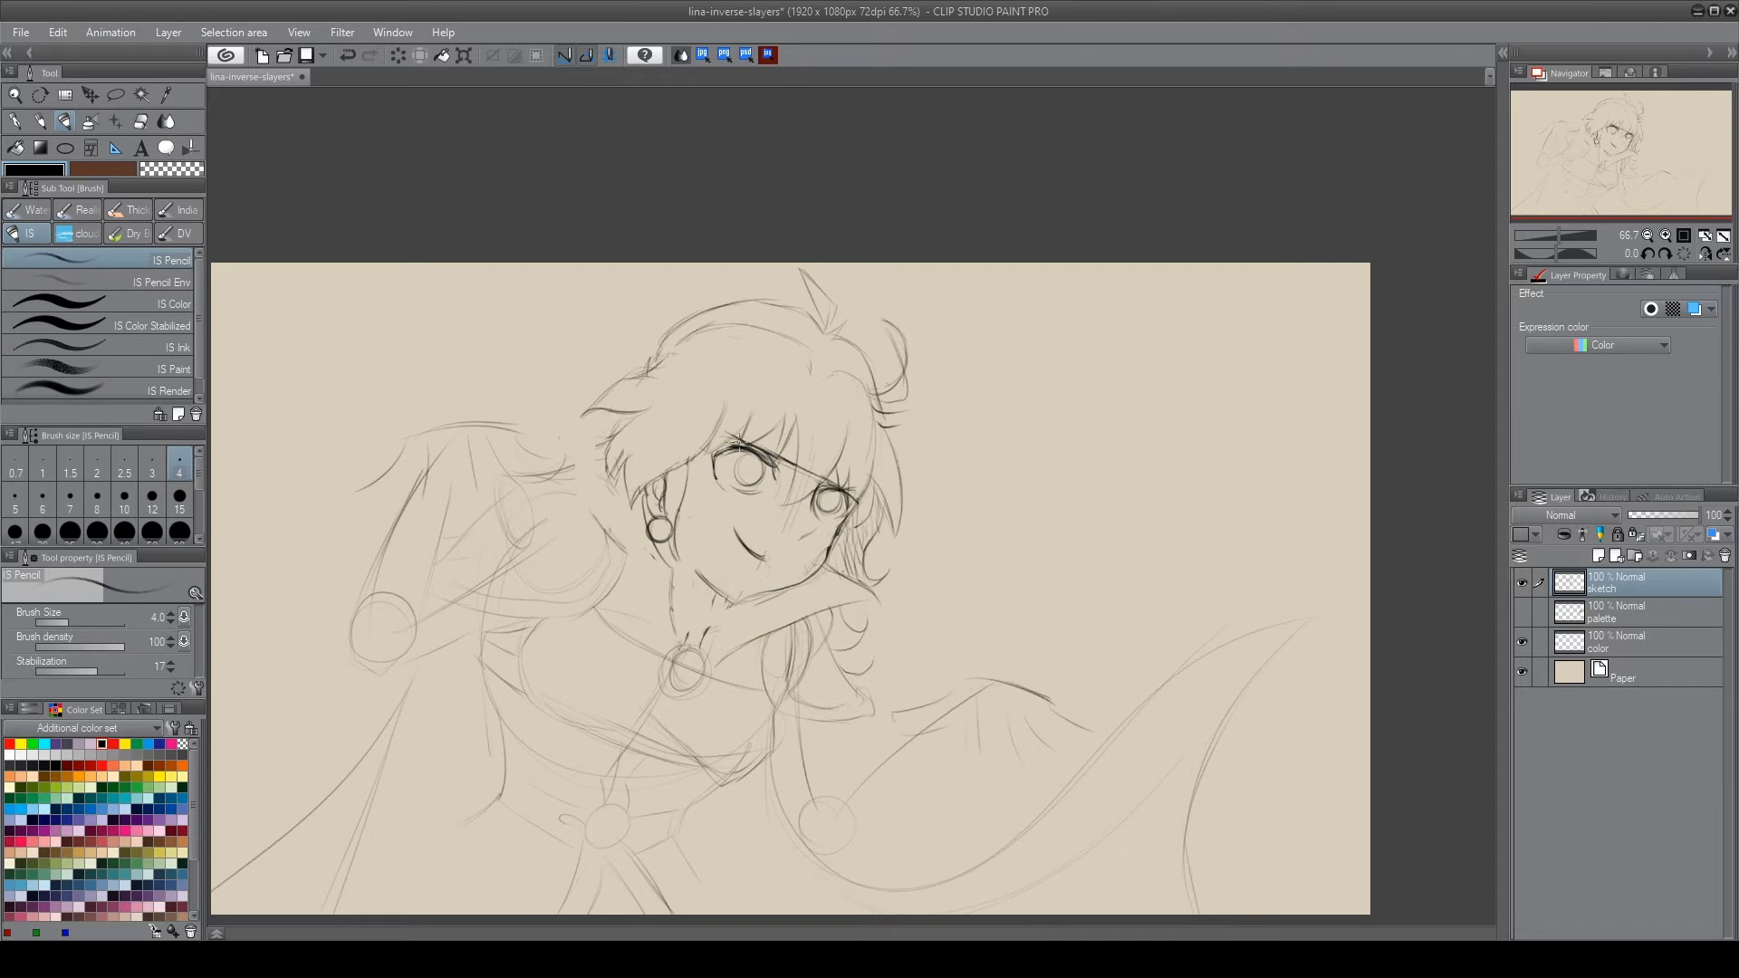
Delete the lasso-selected strokes of the lower face
key("m")
left_click_drag(679, 552, 671, 603)
key("Delete")
key("ctrl+d")
key("b")
key("e")
key("b")
Draw the left cheek and jaw line, earring strokes and a short neck stroke
mouse_move(589, 469)
left_mouse_down()
mouse_move(634, 548)
mouse_move(613, 520)
mouse_move(689, 566)
left_mouse_up()
key("e")
key("b")
left_click_drag(627, 496, 635, 556)
left_click_drag(648, 496, 633, 523)
left_click_drag(726, 670, 732, 654)
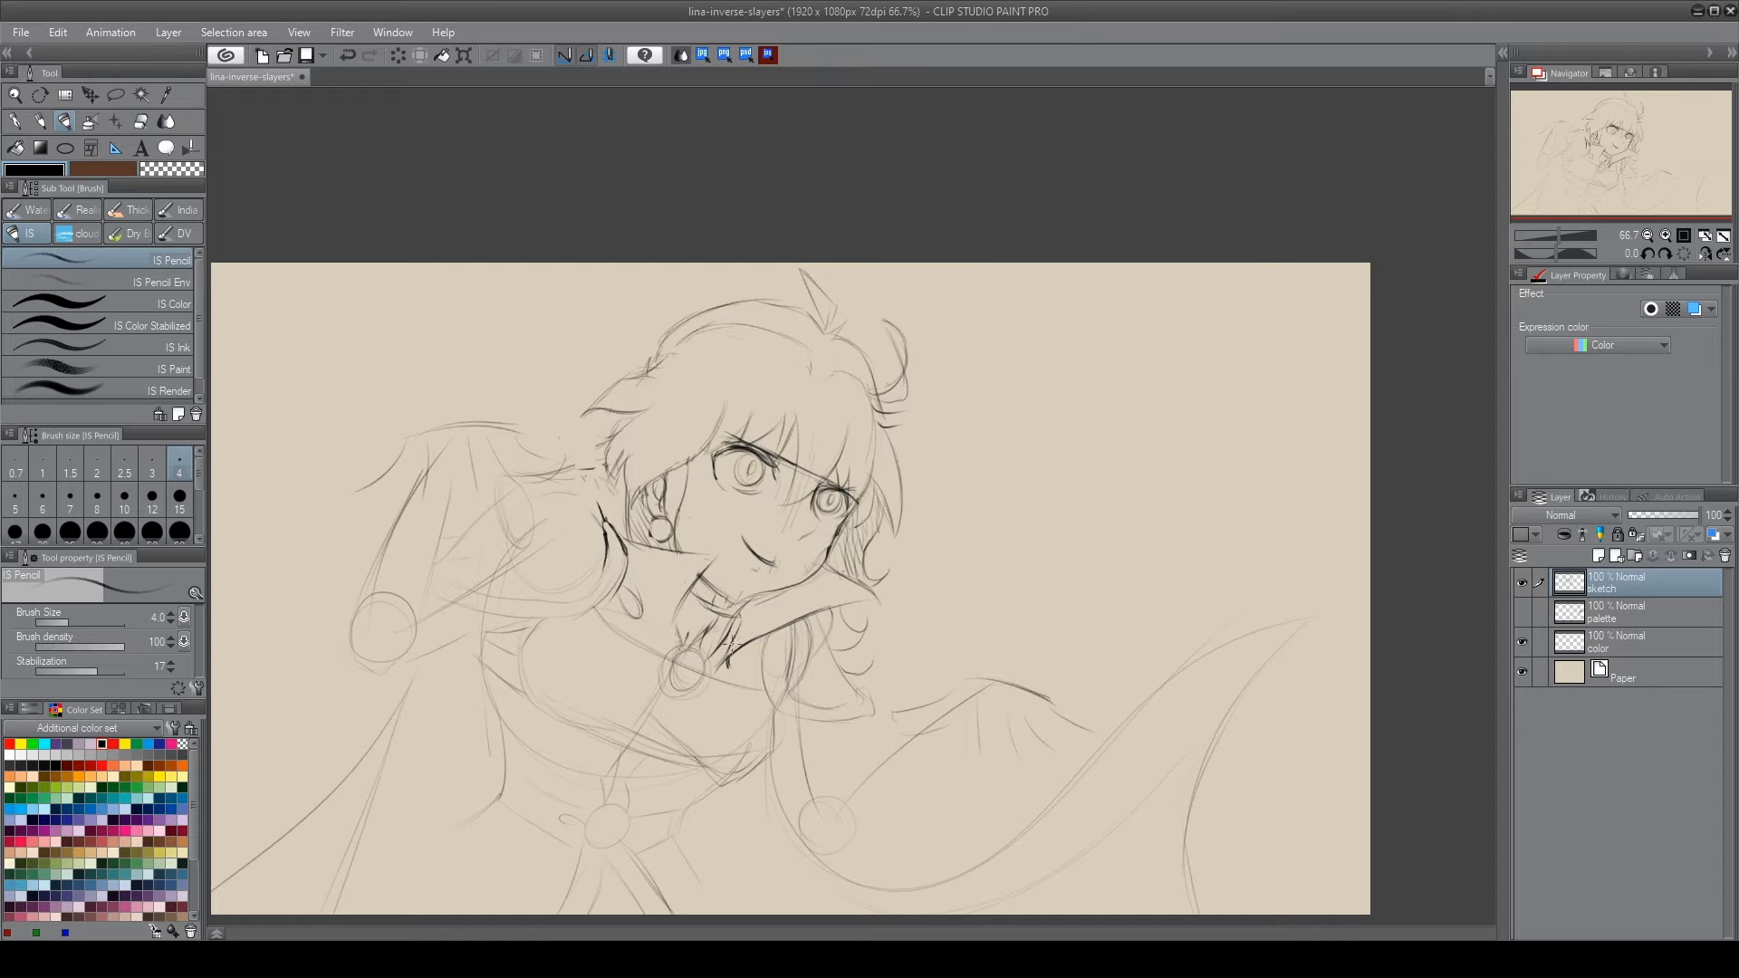
key("e")
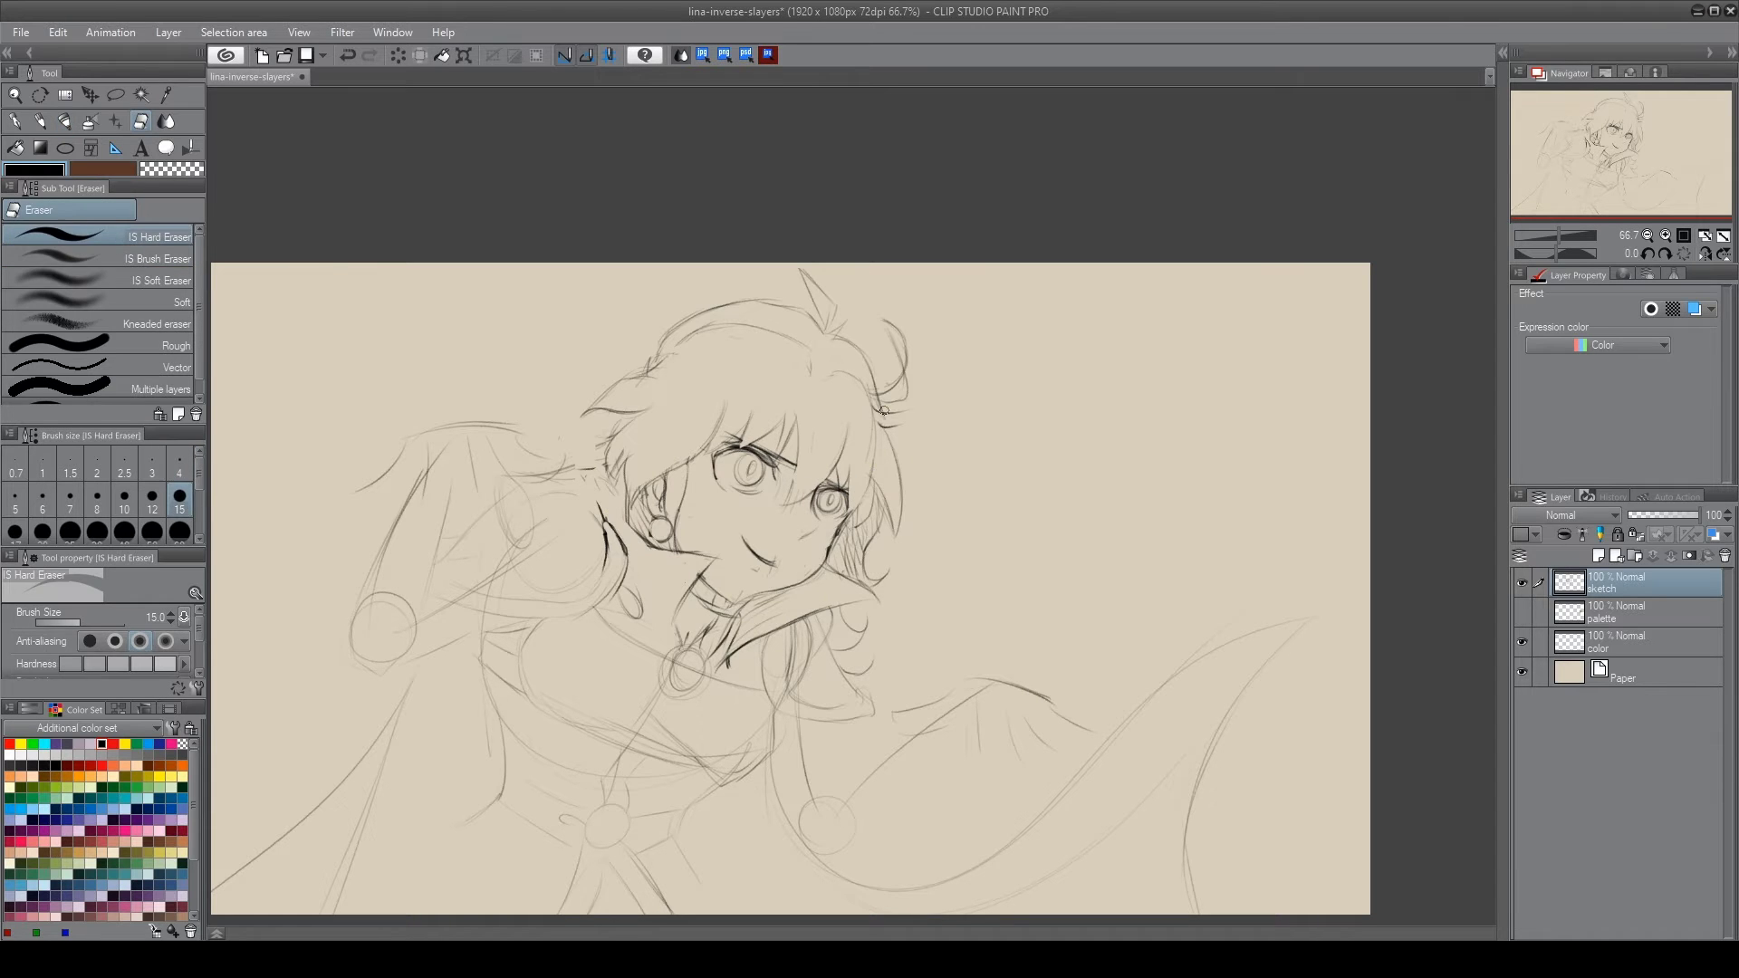
Lasso-select the face and transform it to reposition it within the head
key("h")
key("m")
mouse_move(1000, 418)
left_mouse_down()
mouse_move(1005, 476)
mouse_move(1006, 448)
left_mouse_up()
key("ctrl+t")
key("Return")
key("b")
Sketch the bangs across the forehead and darken the hair outline
left_click_drag(1002, 358, 1056, 403)
mouse_move(797, 421)
left_mouse_down()
mouse_move(828, 544)
mouse_move(923, 426)
mouse_move(1078, 407)
left_mouse_up()
left_click_drag(1069, 480, 1119, 367)
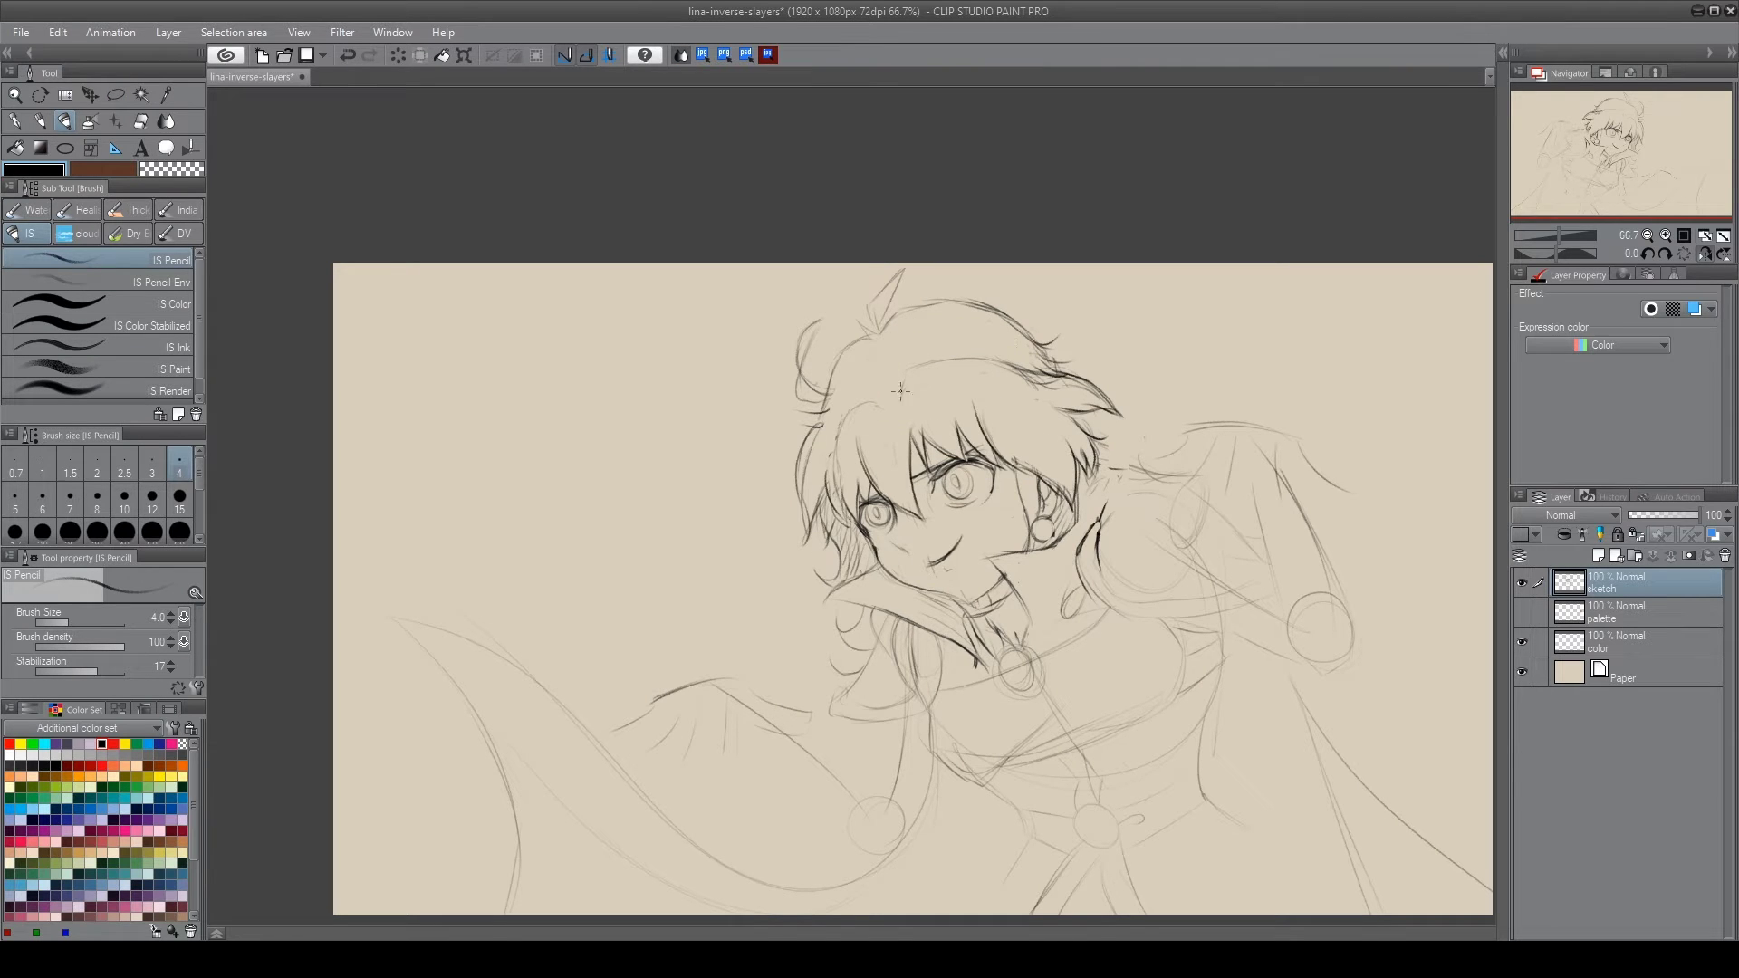
left_click_drag(883, 400, 815, 483)
left_click_drag(902, 269, 825, 405)
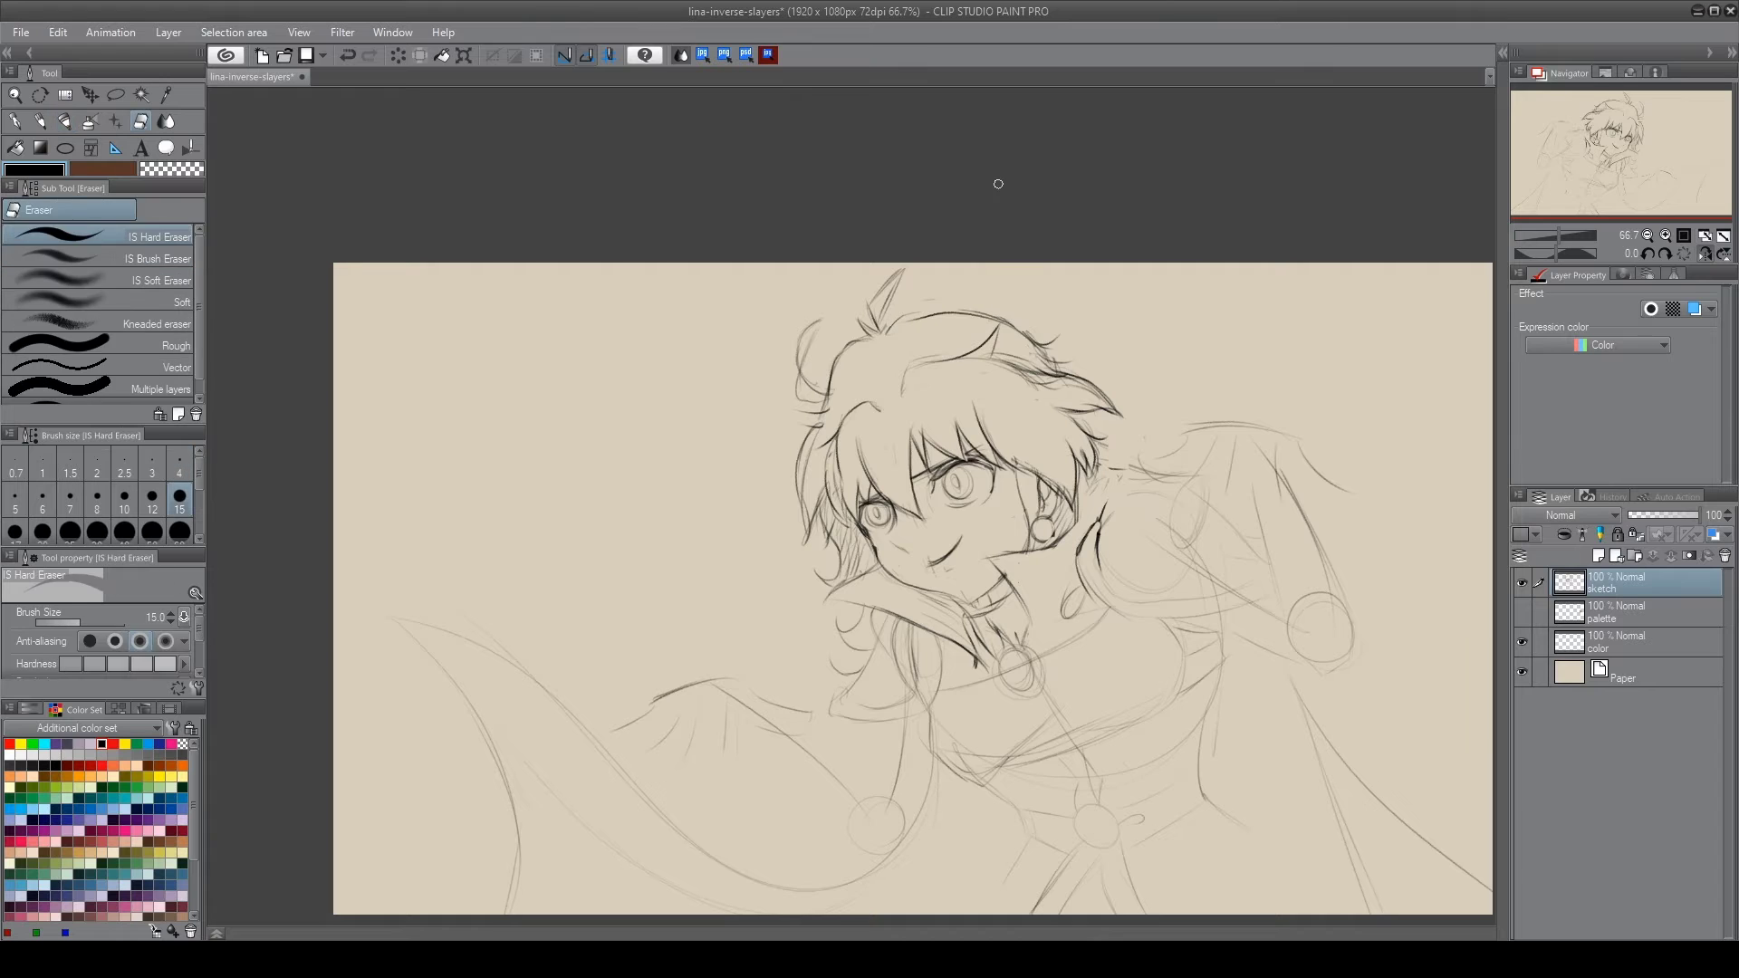
left_click_drag(1052, 623, 996, 447)
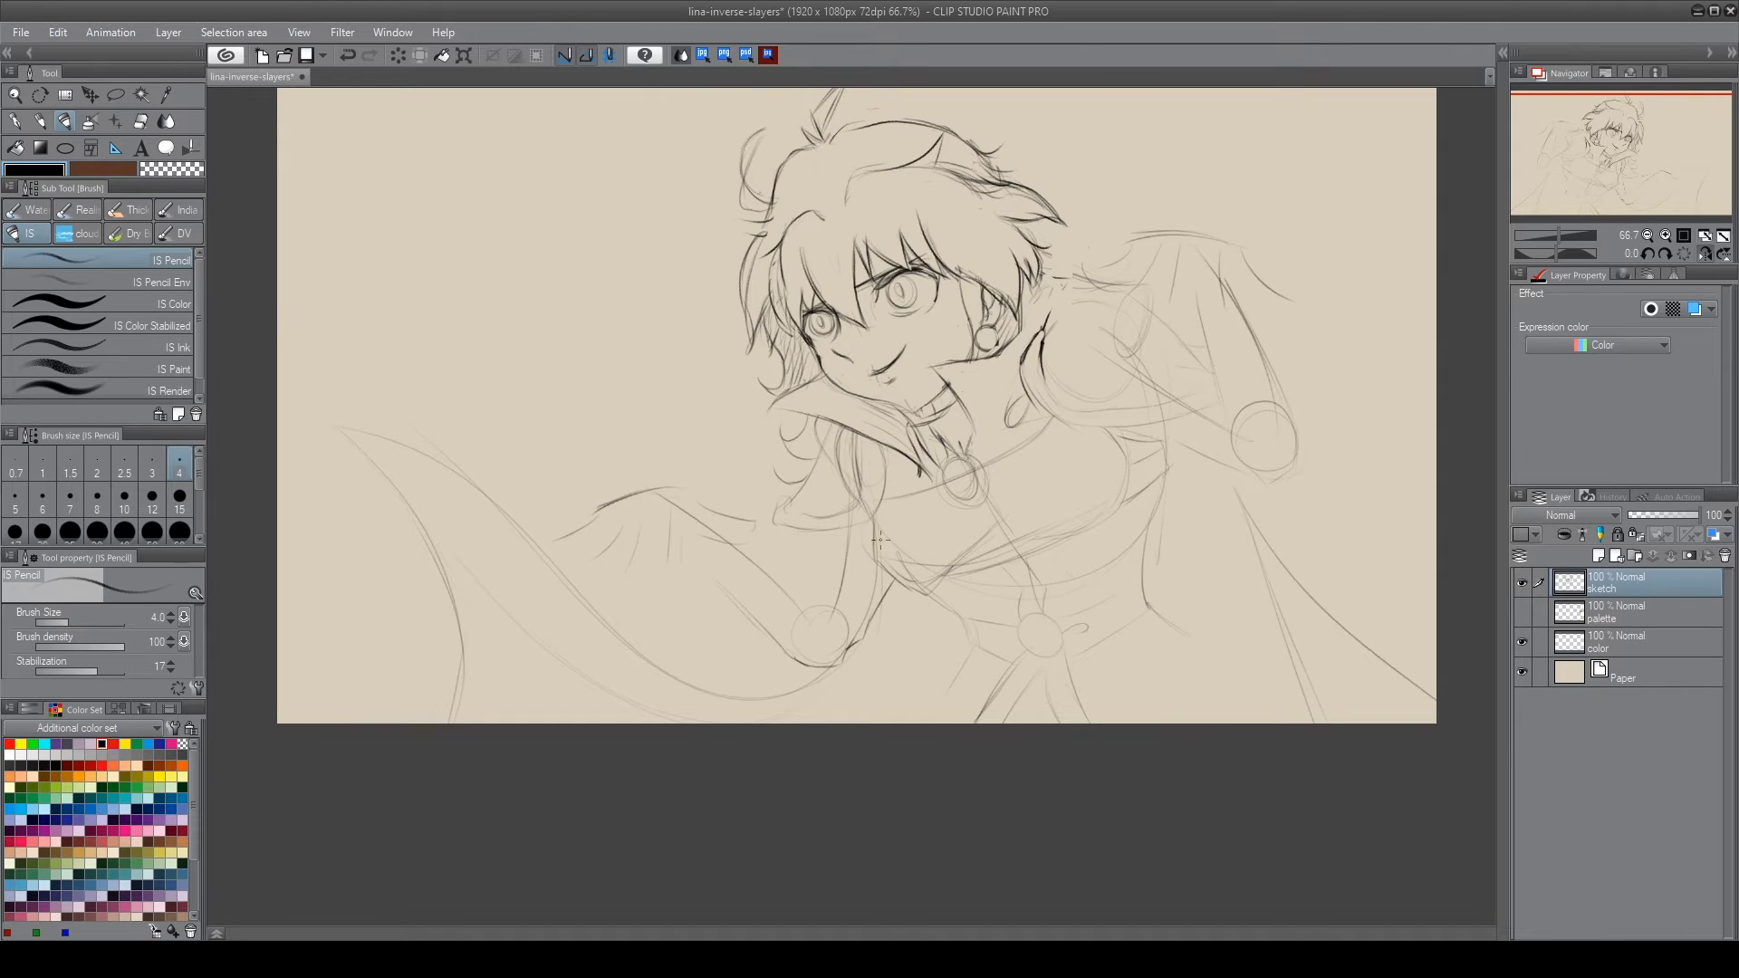
Sketch the collar outline, both brooch circles and the lower collar band at the neck
left_click_drag(815, 534, 842, 598)
mouse_move(779, 494)
left_mouse_down()
mouse_move(887, 485)
mouse_move(856, 498)
mouse_move(822, 438)
left_mouse_up()
left_click_drag(951, 457, 947, 512)
mouse_move(969, 466)
left_mouse_down()
mouse_move(883, 503)
mouse_move(1060, 422)
left_mouse_up()
mouse_move(1123, 430)
left_mouse_down()
mouse_move(1104, 502)
mouse_move(969, 571)
mouse_move(1023, 629)
left_mouse_up()
mouse_move(1041, 620)
left_mouse_down()
mouse_move(1032, 666)
mouse_move(1150, 588)
left_mouse_up()
left_click_drag(978, 652, 1150, 616)
left_click_drag(1132, 493, 1171, 438)
Add hair strokes, flip the canvas horizontally and start sketching the left shoulder
left_click_drag(1014, 321, 1069, 421)
left_click_drag(1073, 271, 1014, 371)
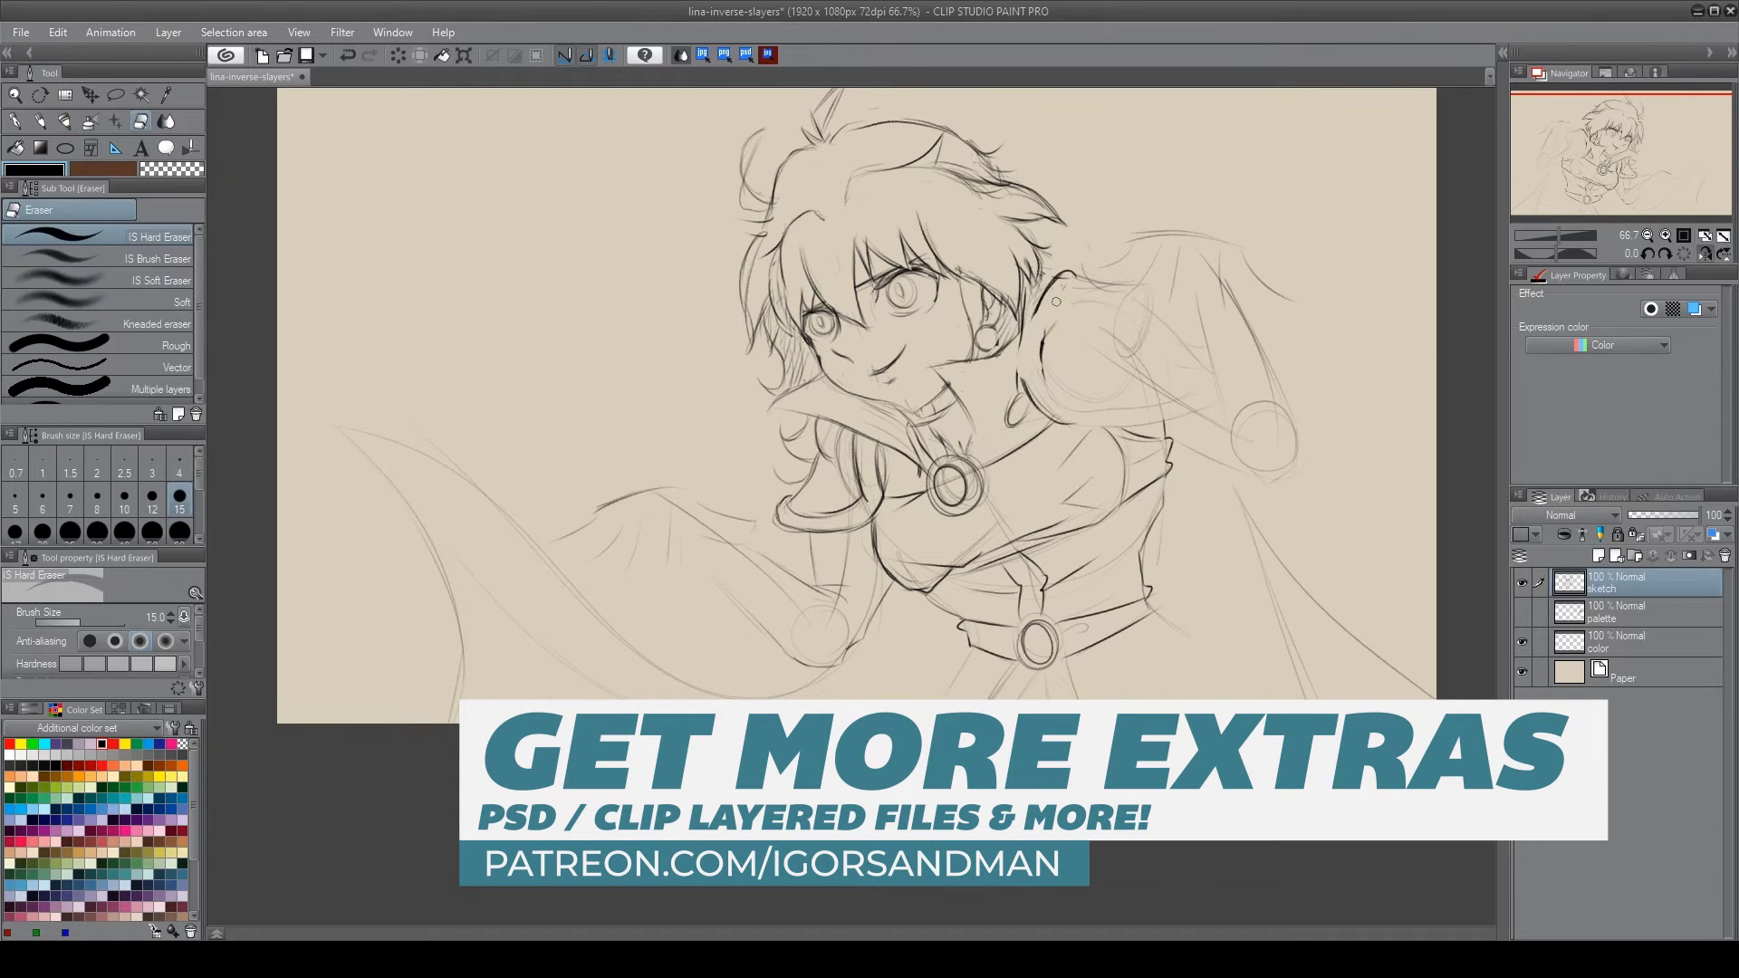
key("h")
left_click_drag(643, 267, 670, 376)
left_click_drag(656, 408, 512, 390)
left_click_drag(566, 285, 557, 353)
Sketch the left shoulder lines and arm edges, undoing one stray upper-arm stroke
left_click_drag(494, 369, 568, 288)
left_click_drag(593, 276, 638, 299)
mouse_move(567, 439)
left_mouse_down()
mouse_move(477, 419)
mouse_move(423, 482)
left_mouse_up()
mouse_move(464, 317)
left_mouse_down()
mouse_move(405, 451)
mouse_move(650, 401)
left_mouse_up()
left_click_drag(487, 241, 442, 302)
key("ctrl+z")
key("ctrl+z")
Sketch the long left and right cape edges with the IS Pencil
mouse_move(878, 699)
left_mouse_down()
mouse_move(1349, 407)
mouse_move(1259, 716)
left_mouse_up()
left_click_drag(1078, 698, 1267, 543)
left_click_drag(788, 652, 729, 725)
left_click_drag(473, 483, 270, 711)
left_click_drag(538, 462, 500, 715)
key("e")
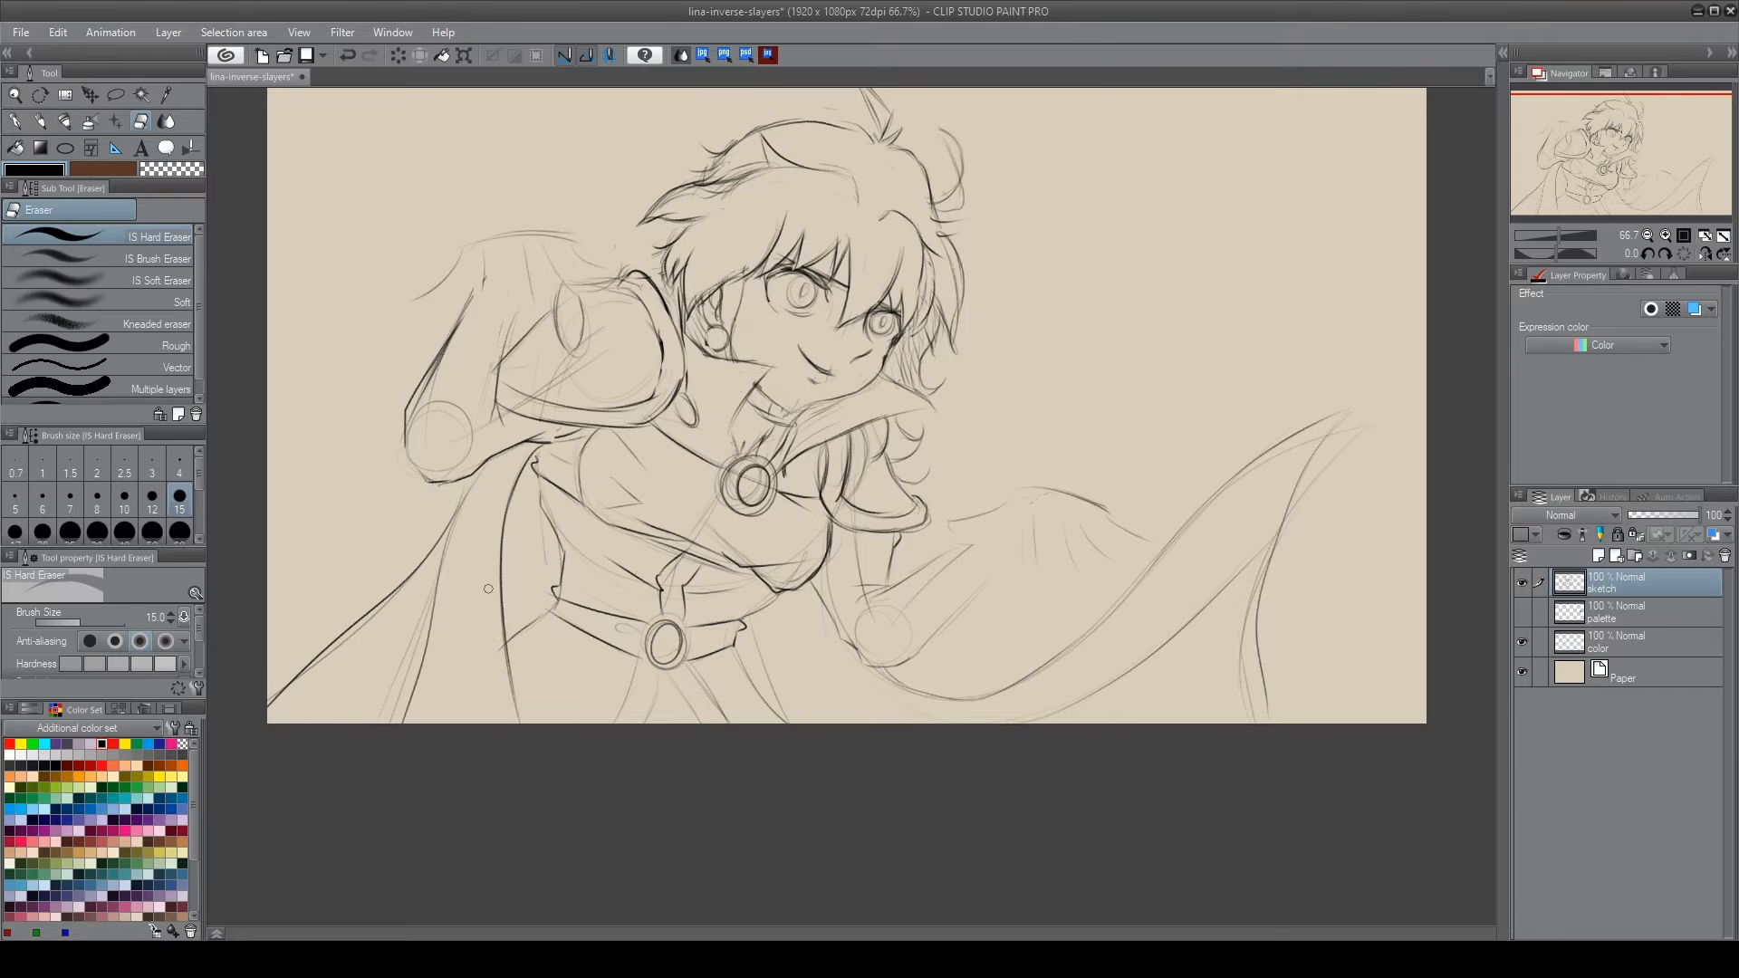
key("b")
Sketch the lines below the belt and along the lower cape
left_click_drag(786, 648, 735, 725)
left_click_drag(635, 665, 618, 725)
left_click_drag(688, 665, 720, 725)
left_click_drag(671, 627, 683, 668)
left_click_drag(847, 607, 783, 724)
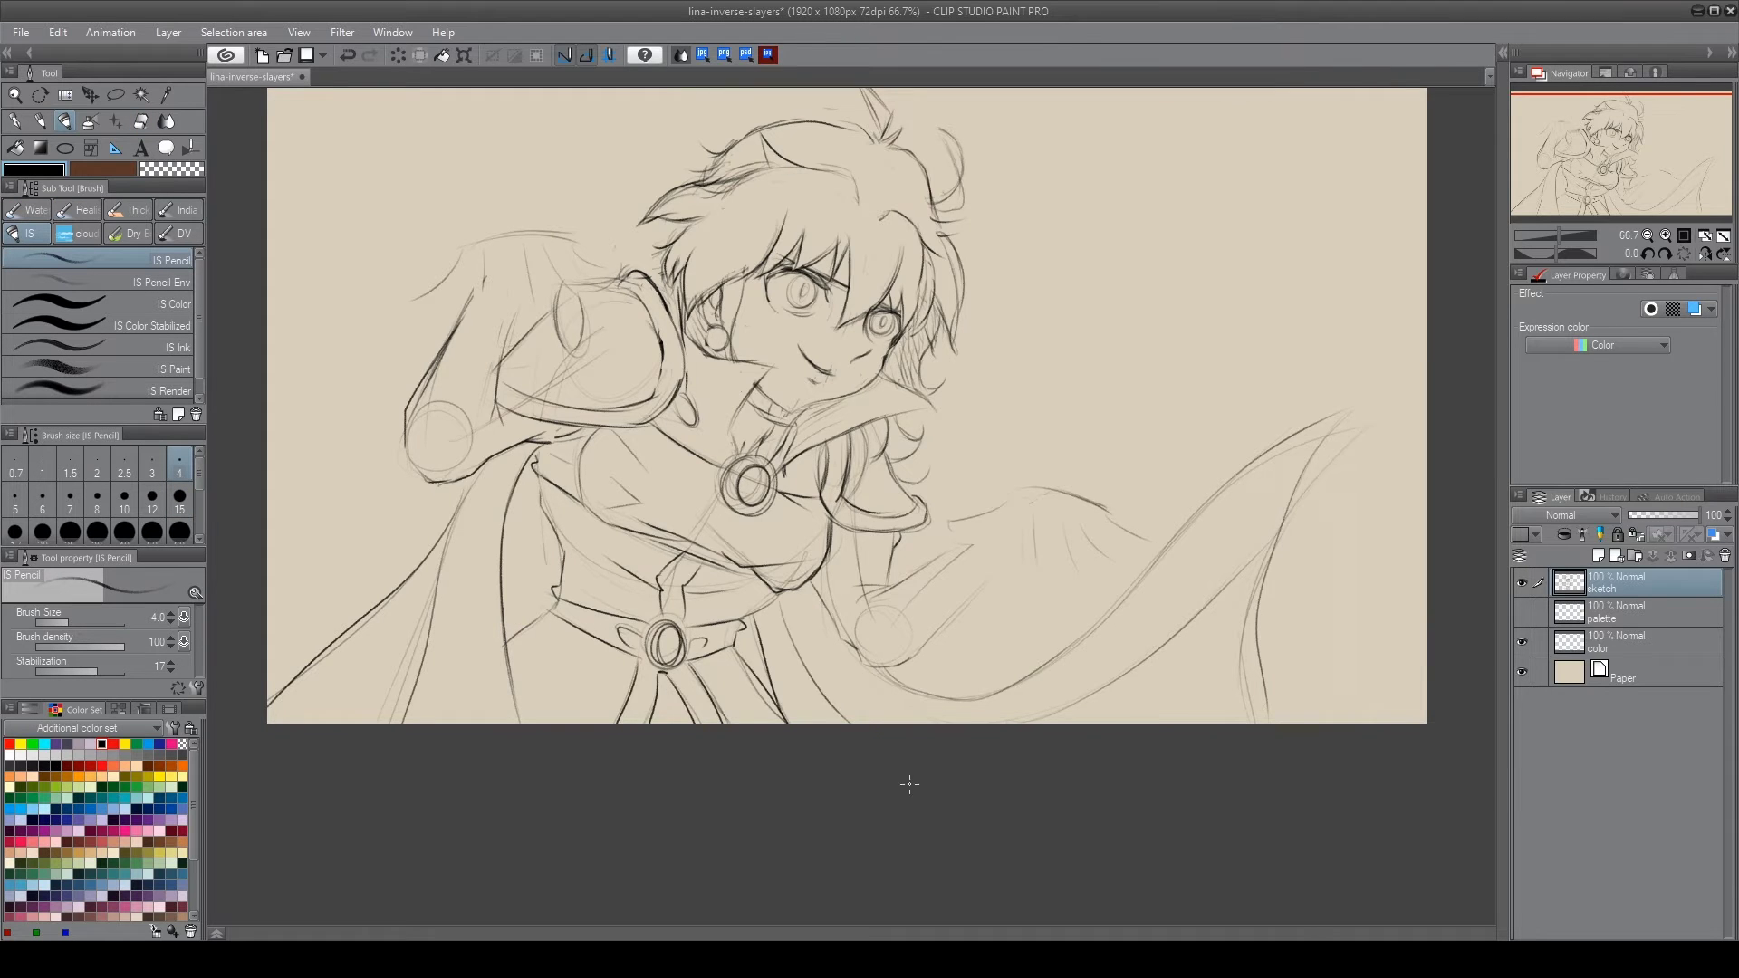
scroll(1105, 561, "up", 2)
Outline the right cape wing's edge and draw rib strokes down it
left_click_drag(1106, 563, 1041, 326)
left_click_drag(910, 340, 1091, 412)
left_click_drag(1010, 359, 1054, 441)
left_click_drag(980, 345, 1005, 440)
mouse_move(939, 331)
left_mouse_down()
mouse_move(949, 443)
mouse_move(915, 443)
left_mouse_up()
mouse_move(960, 373)
left_mouse_down()
mouse_move(989, 439)
mouse_move(1258, 439)
left_mouse_up()
left_click_drag(1205, 513, 1134, 586)
Sketch the hand below the cape wing, tidying it with the IS Hard Eraser
left_click_drag(1263, 500, 1204, 555)
left_click_drag(1221, 477, 1135, 511)
key("e")
key("b")
key("e")
Sketch strokes around the shoulder and the circles and lines of the shoulder pad
left_click_drag(1268, 432, 1449, 478)
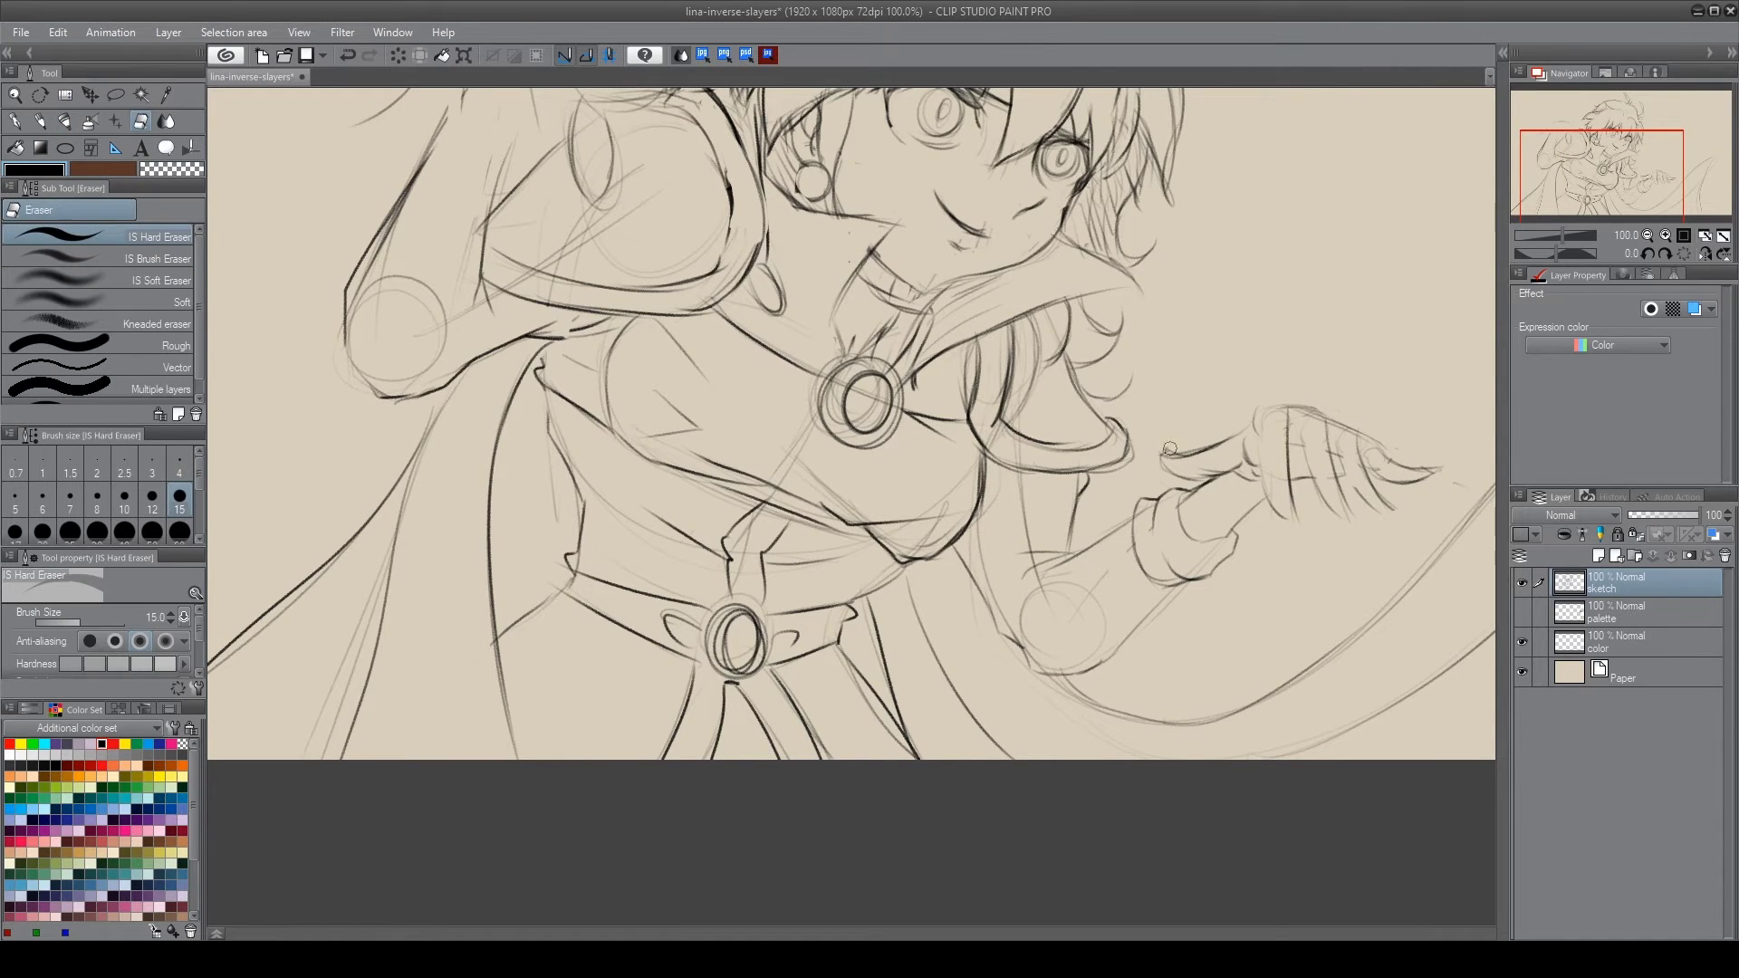
key("b")
left_click_drag(634, 226, 638, 553)
left_click_drag(449, 378, 592, 383)
left_click_drag(498, 422, 584, 399)
mouse_move(453, 381)
left_mouse_down()
mouse_move(476, 398)
mouse_move(425, 417)
left_mouse_up()
mouse_move(553, 363)
left_mouse_down()
mouse_move(598, 426)
mouse_move(521, 425)
mouse_move(493, 379)
mouse_move(480, 389)
mouse_move(552, 426)
left_mouse_up()
Touch up the shoulder pad sketch with eraser and pencil strokes, zoomed out
key("e")
key("b")
mouse_move(466, 376)
left_mouse_down()
mouse_move(553, 421)
mouse_move(611, 423)
mouse_move(652, 390)
left_mouse_up()
key("ctrl+minus")
left_click_drag(519, 376, 462, 435)
mouse_move(444, 453)
left_mouse_down()
mouse_move(510, 459)
mouse_move(491, 457)
left_mouse_up()
Add a new layer for inking and zoom in on the face
key("e")
key("b")
key("ctrl+shift+n")
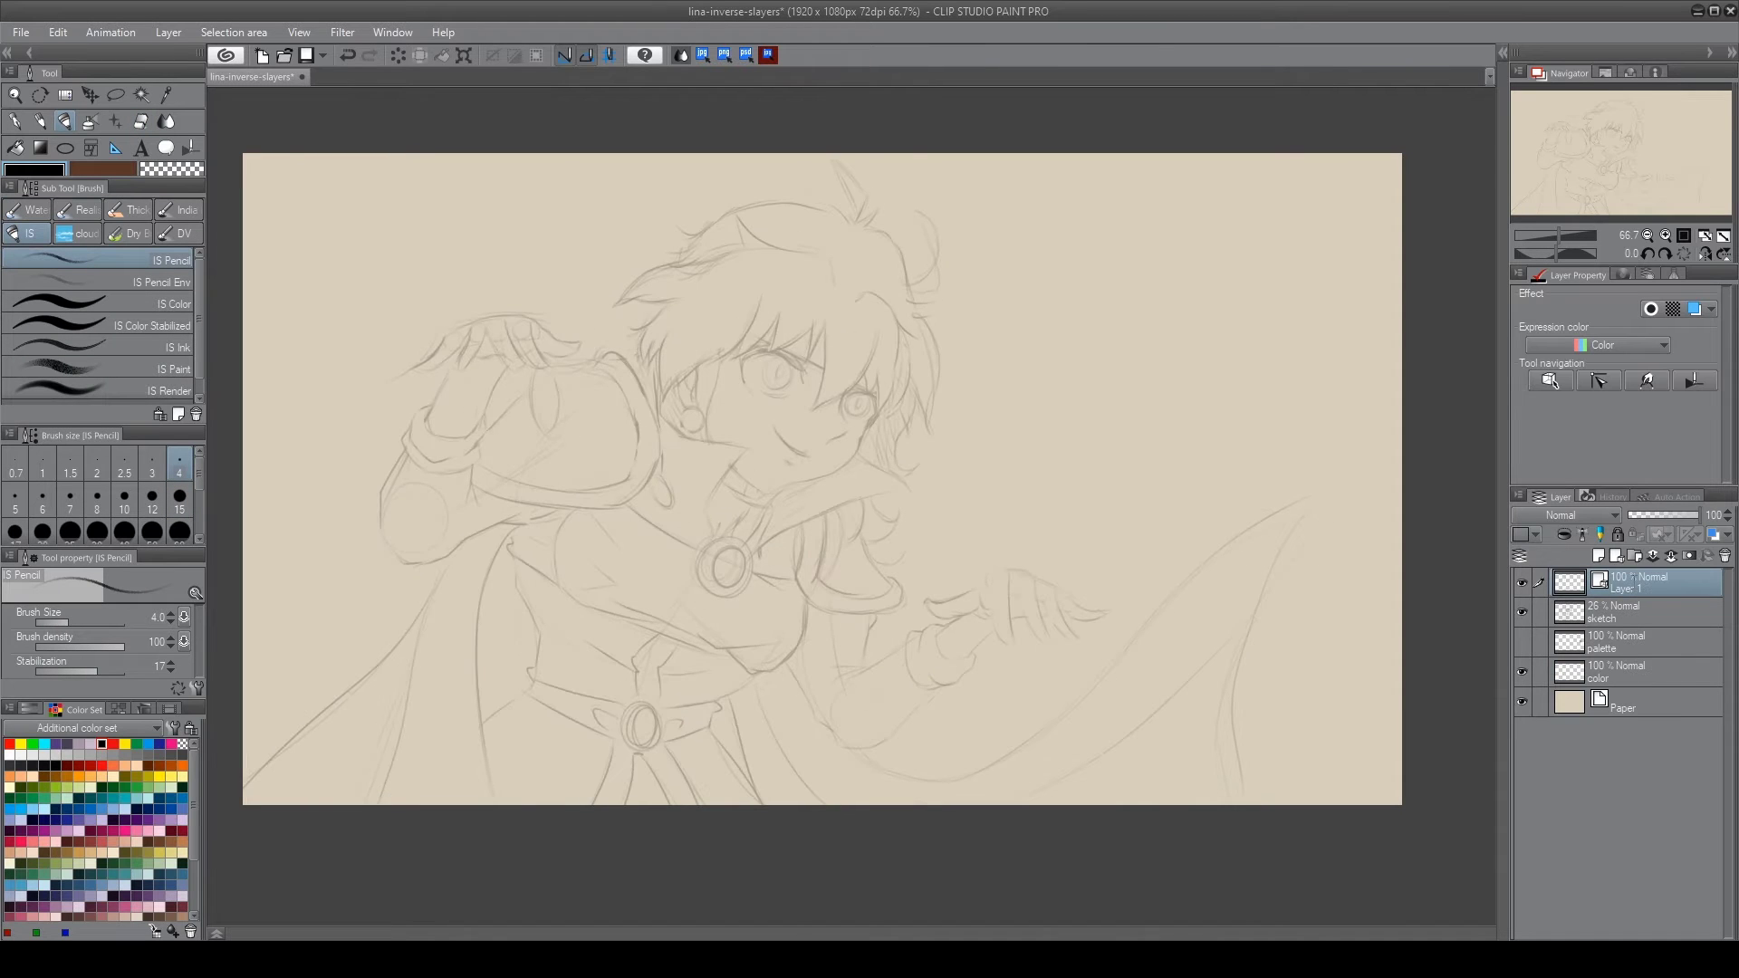
key("ctrl+plus")
key("ctrl+plus")
Ink the collar line under the mouth, the mouth, chin and right eye with lashes and iris
mouse_move(628, 568)
left_mouse_down()
mouse_move(843, 591)
mouse_move(955, 449)
left_mouse_up()
left_click_drag(723, 483, 793, 544)
mouse_move(744, 552)
left_mouse_down()
mouse_move(771, 559)
mouse_move(894, 487)
left_mouse_up()
mouse_move(875, 412)
left_mouse_down()
mouse_move(880, 466)
mouse_move(949, 450)
mouse_move(956, 384)
left_mouse_up()
left_click_drag(994, 376, 950, 457)
left_click_drag(926, 353, 930, 405)
mouse_move(897, 412)
left_mouse_down()
mouse_move(937, 426)
mouse_move(901, 422)
left_mouse_up()
Ink the hair lines beside the eye and the zigzag bangs with their spikes
left_click_drag(955, 277, 813, 442)
left_click_drag(838, 250, 812, 440)
left_click_drag(833, 353, 703, 290)
left_click_drag(807, 254, 833, 354)
left_click_drag(711, 308, 807, 253)
left_click_drag(654, 311, 720, 306)
left_click_drag(730, 226, 625, 328)
mouse_move(784, 376)
left_mouse_down()
mouse_move(730, 317)
mouse_move(774, 344)
left_mouse_up()
Ink the left eye's lids, iris and pupil, the cheek contour, blush marks and earring
left_click_drag(691, 399, 734, 409)
mouse_move(725, 323)
left_mouse_down()
mouse_move(729, 391)
mouse_move(761, 385)
mouse_move(768, 345)
left_mouse_up()
left_click_drag(597, 336, 568, 489)
left_click_drag(634, 417, 661, 430)
left_click_drag(541, 436, 559, 487)
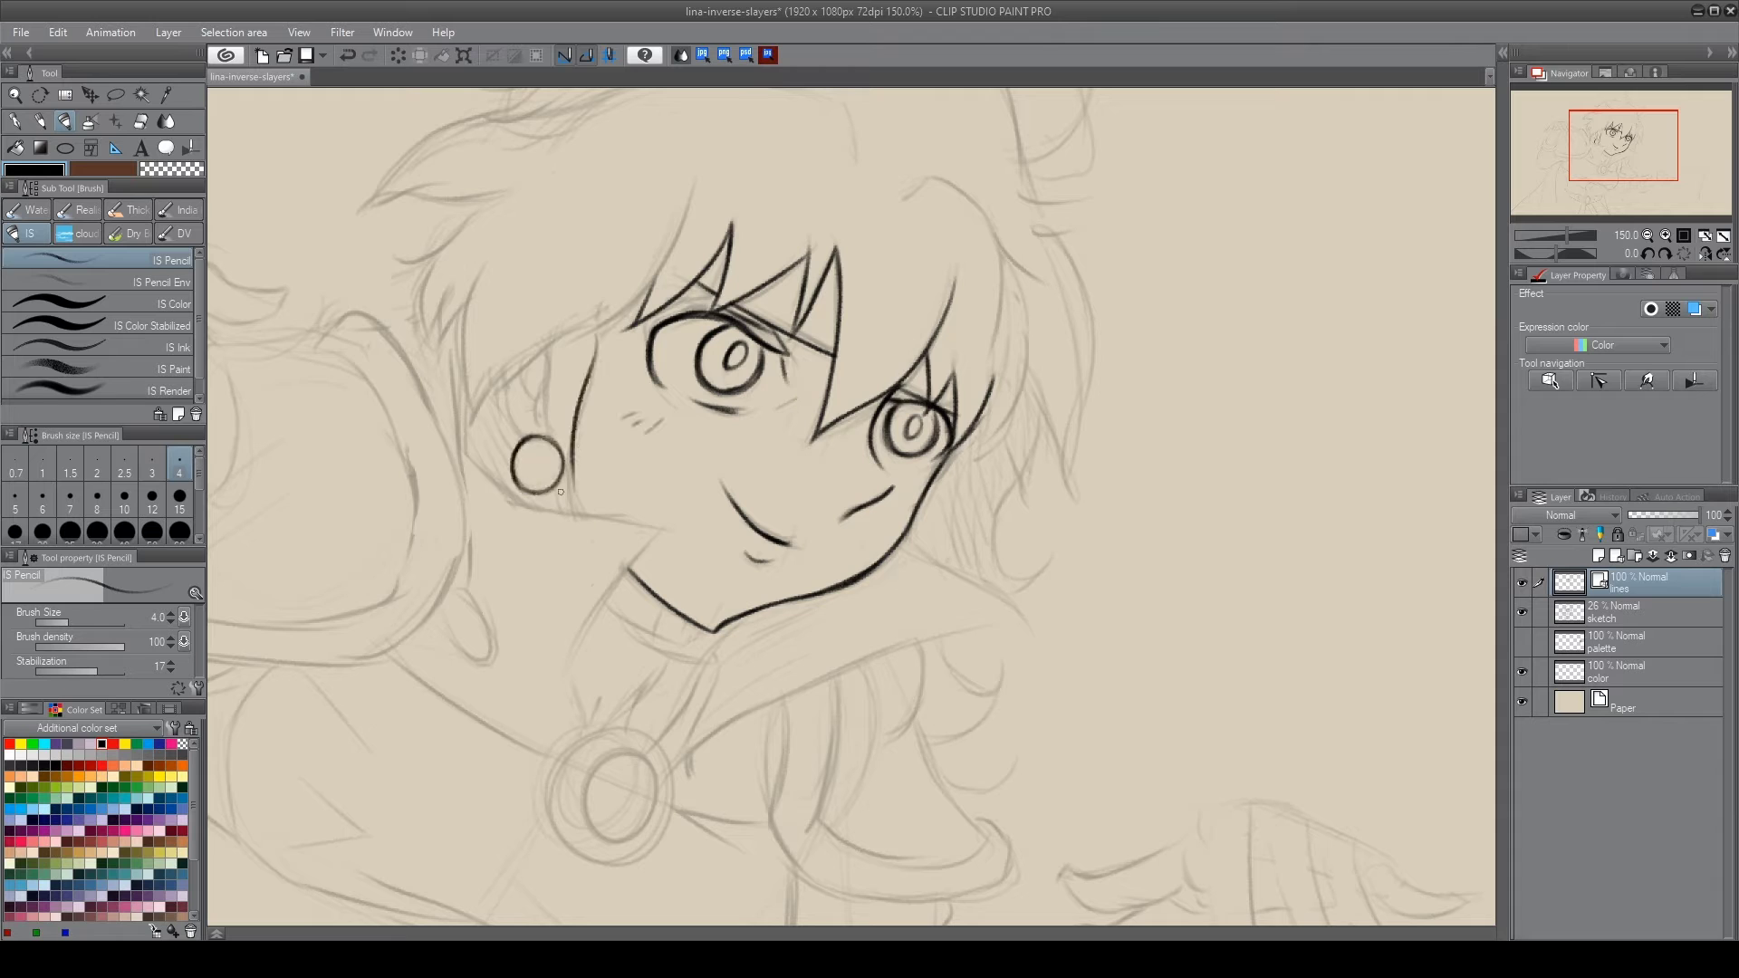
Ink hair strands around the face, near the ear and at upper left
left_click_drag(688, 189, 572, 345)
mouse_move(486, 254)
left_mouse_down()
mouse_move(587, 313)
mouse_move(593, 425)
left_mouse_up()
left_click_drag(532, 370, 507, 439)
left_click_drag(465, 288, 435, 343)
left_click_drag(445, 244, 418, 334)
left_click_drag(492, 201, 394, 261)
mouse_move(366, 203)
left_mouse_down()
mouse_move(504, 193)
mouse_move(738, 474)
left_mouse_up()
Ink the long top-of-head hair curve and small strands on the right
left_click_drag(601, 482, 766, 393)
left_click_drag(1077, 385, 1091, 442)
left_click_drag(871, 286, 1077, 390)
mouse_move(883, 355)
left_mouse_down()
mouse_move(788, 398)
mouse_move(770, 375)
left_mouse_up()
mouse_move(738, 299)
left_mouse_down()
mouse_move(787, 342)
mouse_move(1116, 267)
left_mouse_up()
Ink the top hair spike, curled strand and long right strand, then save
mouse_move(1086, 172)
left_mouse_down()
mouse_move(1137, 312)
mouse_move(1236, 370)
mouse_move(1263, 485)
left_mouse_up()
left_click_drag(1254, 486, 1315, 473)
left_click_drag(1267, 518, 1327, 496)
mouse_move(1282, 276)
left_mouse_down()
mouse_move(1261, 445)
mouse_move(1291, 277)
left_mouse_up()
left_click_drag(1270, 518, 1307, 783)
key("ctrl+s")
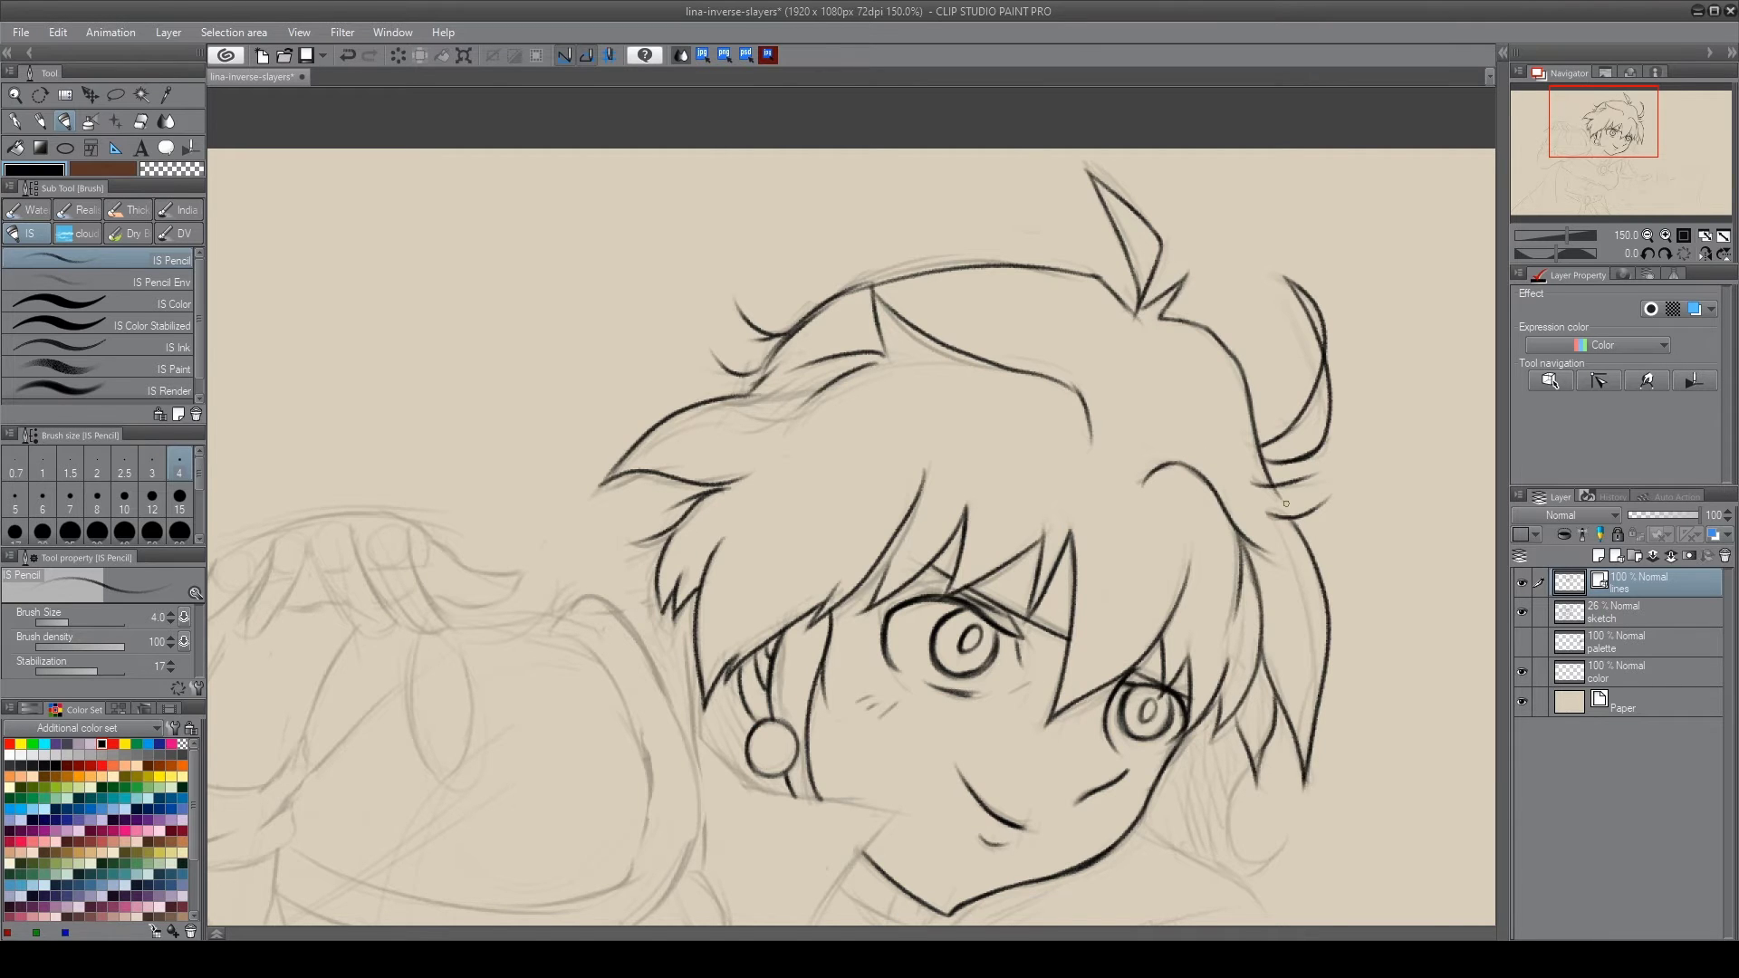
Ink hair strokes beside the earring and the hair strands below the collar
scroll(1304, 534, "down", 3)
left_click_drag(710, 358, 789, 532)
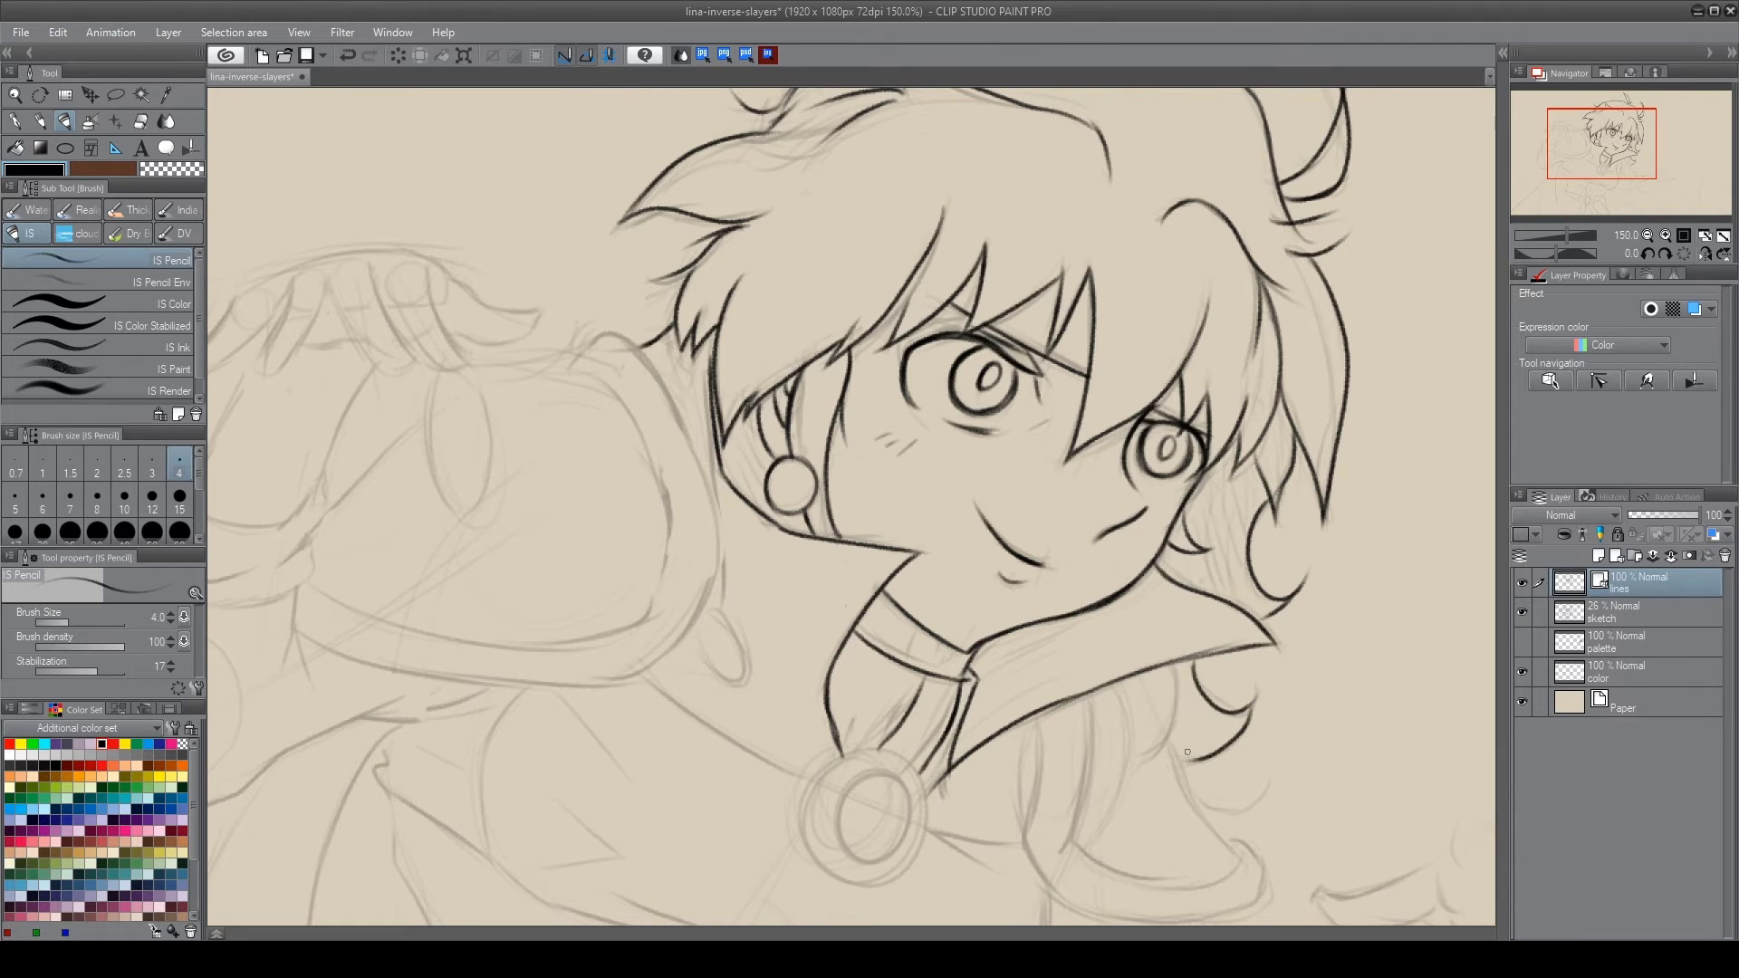
left_click_drag(1143, 752, 1065, 572)
left_click_drag(1014, 521, 982, 668)
mouse_move(961, 539)
left_mouse_down()
mouse_move(949, 644)
mouse_move(1168, 661)
left_mouse_up()
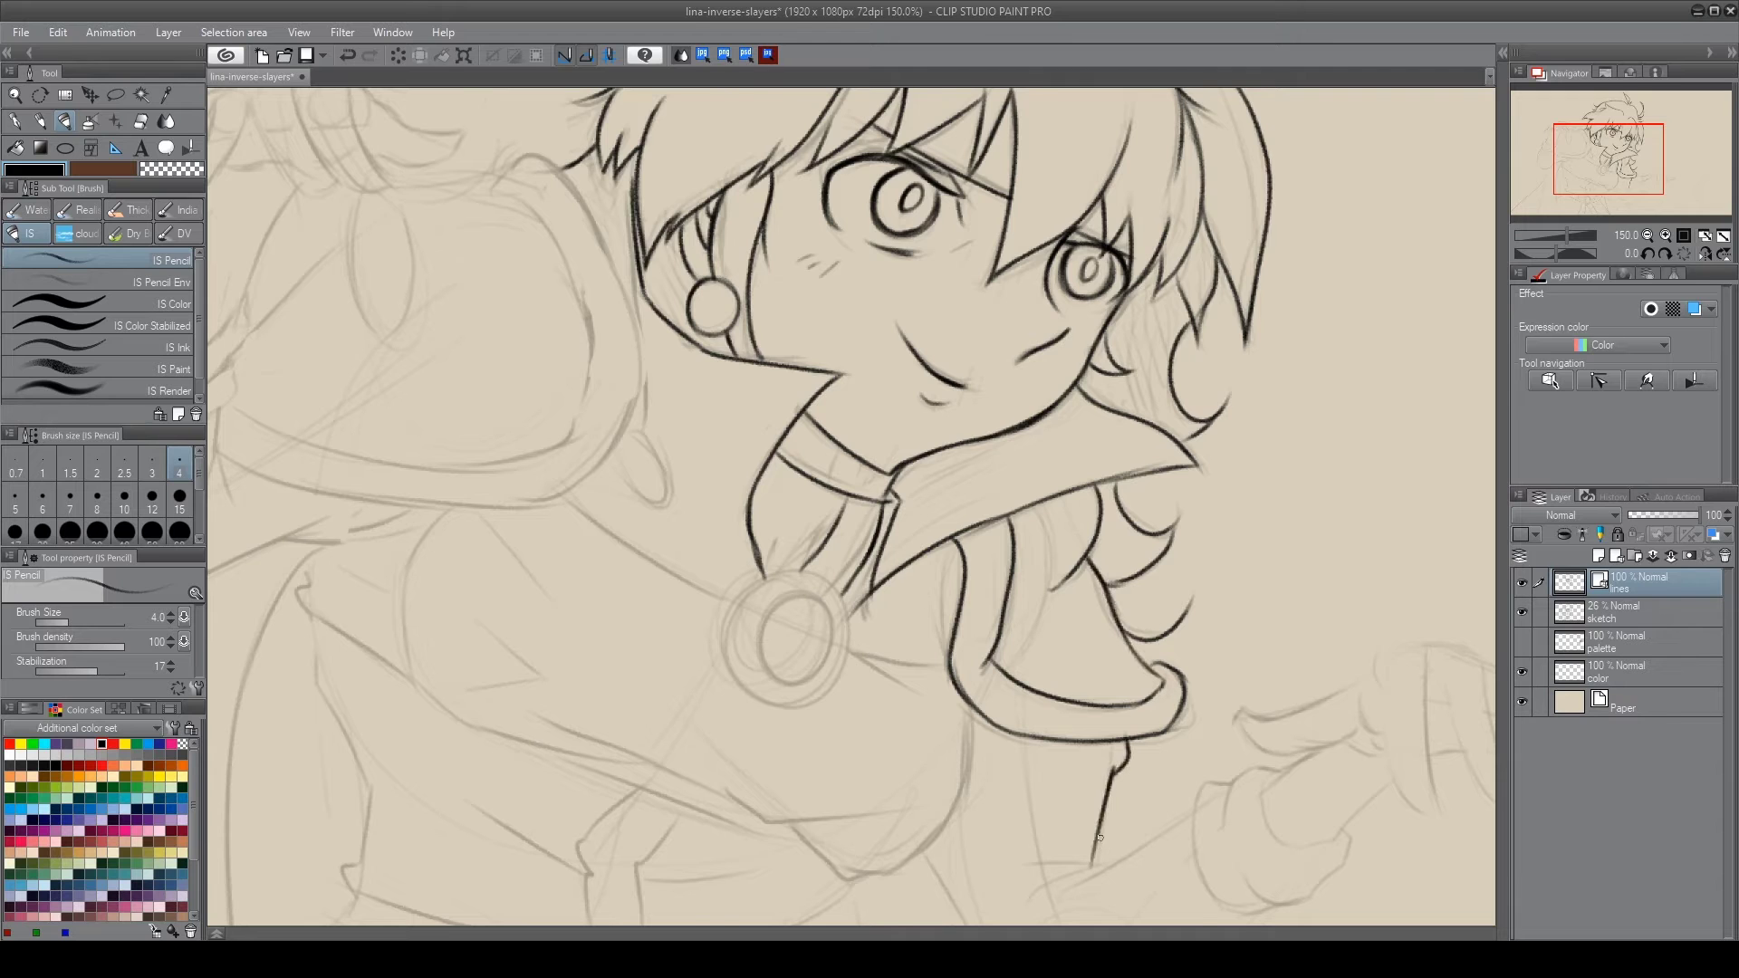
left_click_drag(1019, 872, 1095, 867)
Ink the sleeve cuff, arm line and fingers of the outstretched hand
left_click_drag(1095, 867, 1168, 745)
left_click_drag(1347, 674, 1174, 628)
mouse_move(1286, 616)
left_mouse_down()
mouse_move(1204, 735)
mouse_move(1132, 744)
mouse_move(1098, 604)
left_mouse_up()
mouse_move(851, 635)
left_mouse_down()
mouse_move(906, 720)
mouse_move(1121, 603)
left_mouse_up()
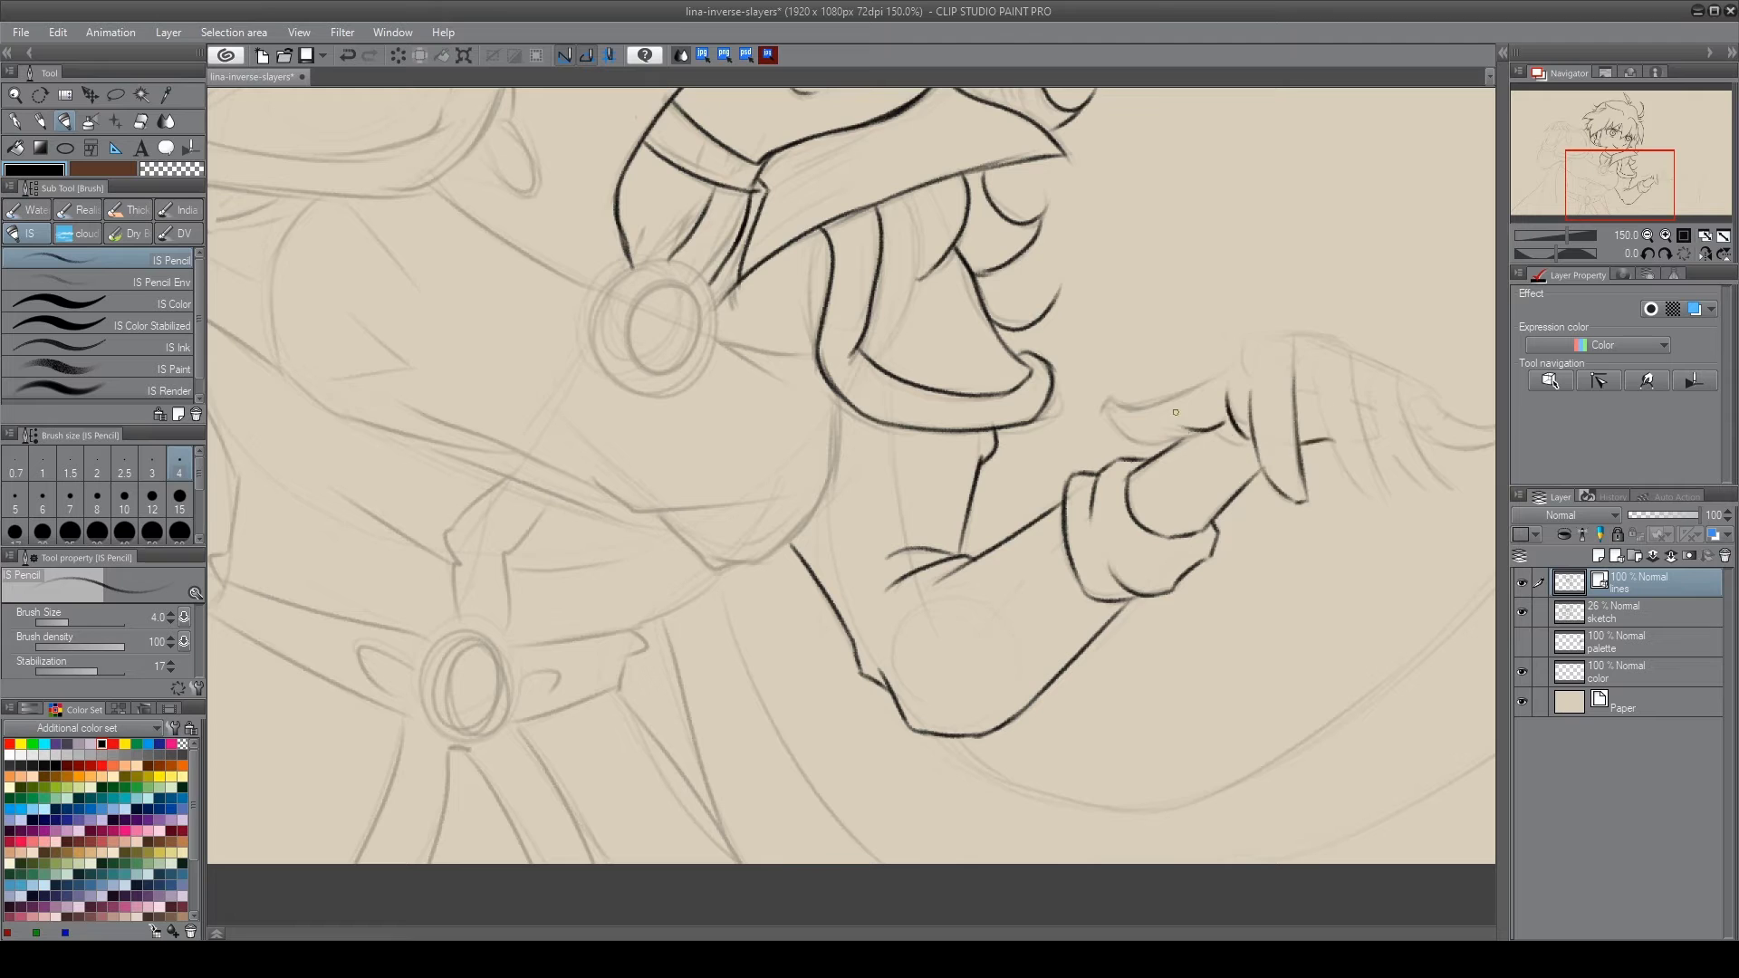
left_click_drag(1132, 403, 1343, 340)
mouse_move(1344, 340)
left_mouse_down()
mouse_move(855, 339)
mouse_move(954, 483)
left_mouse_up()
left_click_drag(866, 369, 905, 492)
left_click_drag(831, 357, 876, 492)
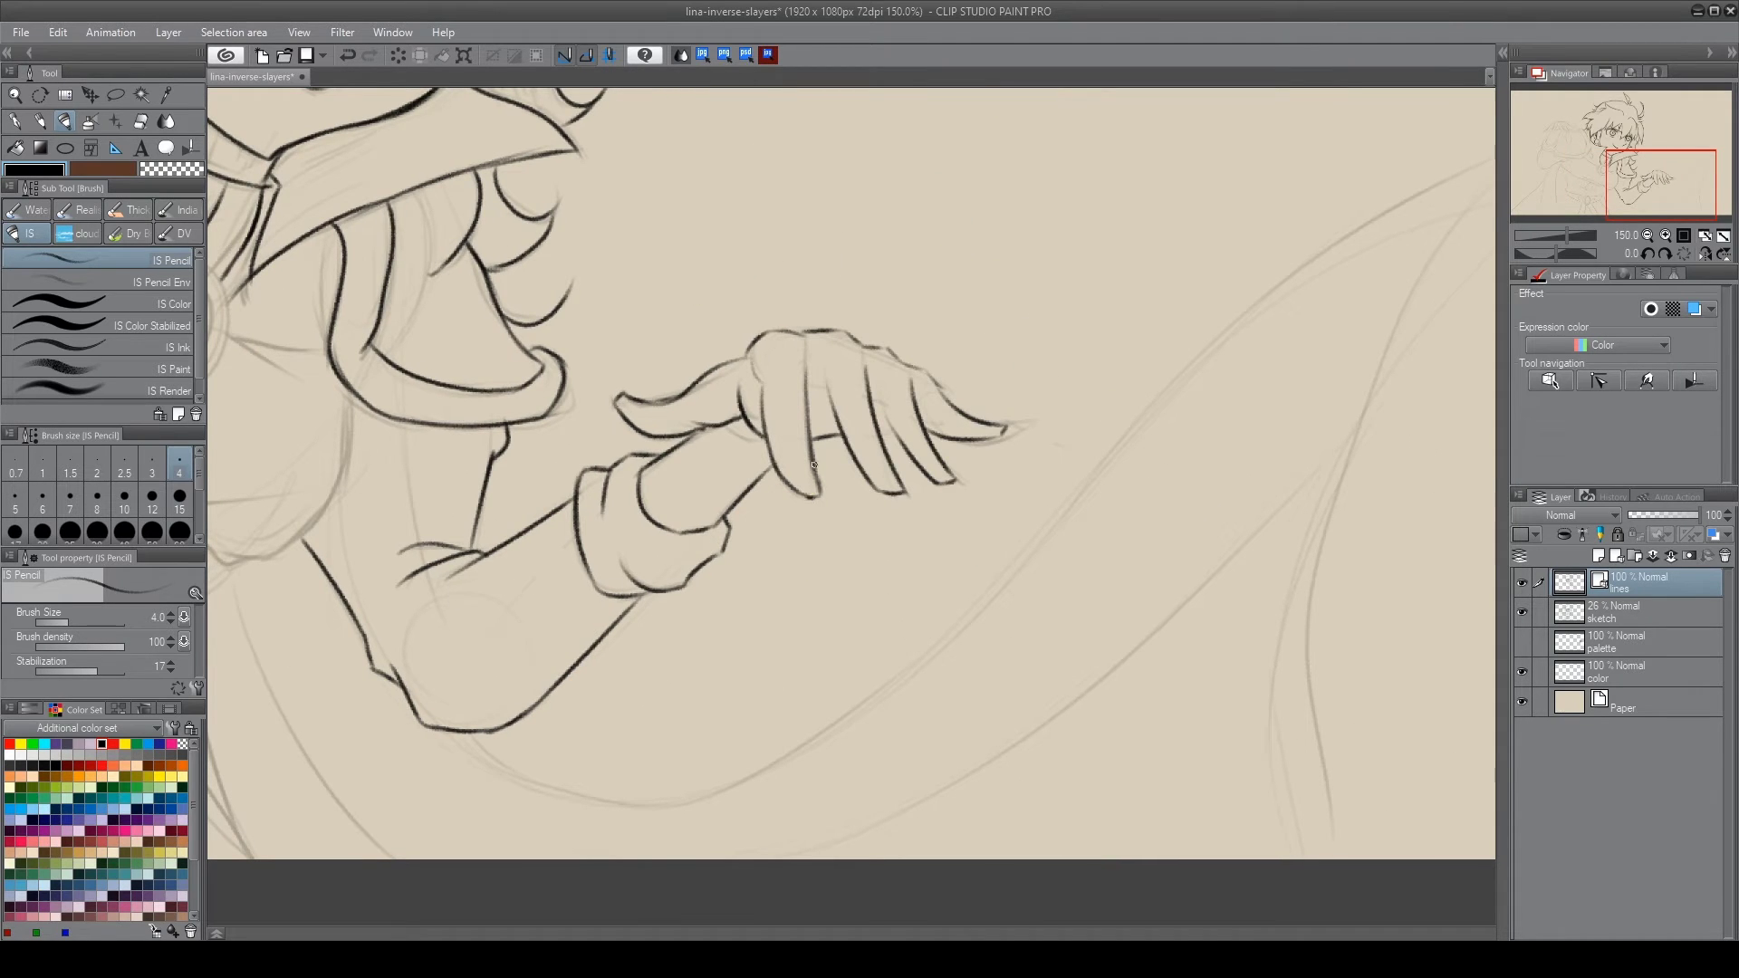
Rotate the canvas and ink the curved edge of the cape wing
scroll(877, 426, "down", 3)
scroll(876, 427, "up", 3)
mouse_move(711, 392)
left_mouse_down()
mouse_move(971, 696)
mouse_move(717, 239)
mouse_move(885, 757)
left_mouse_up()
left_click_drag(1002, 609, 948, 282)
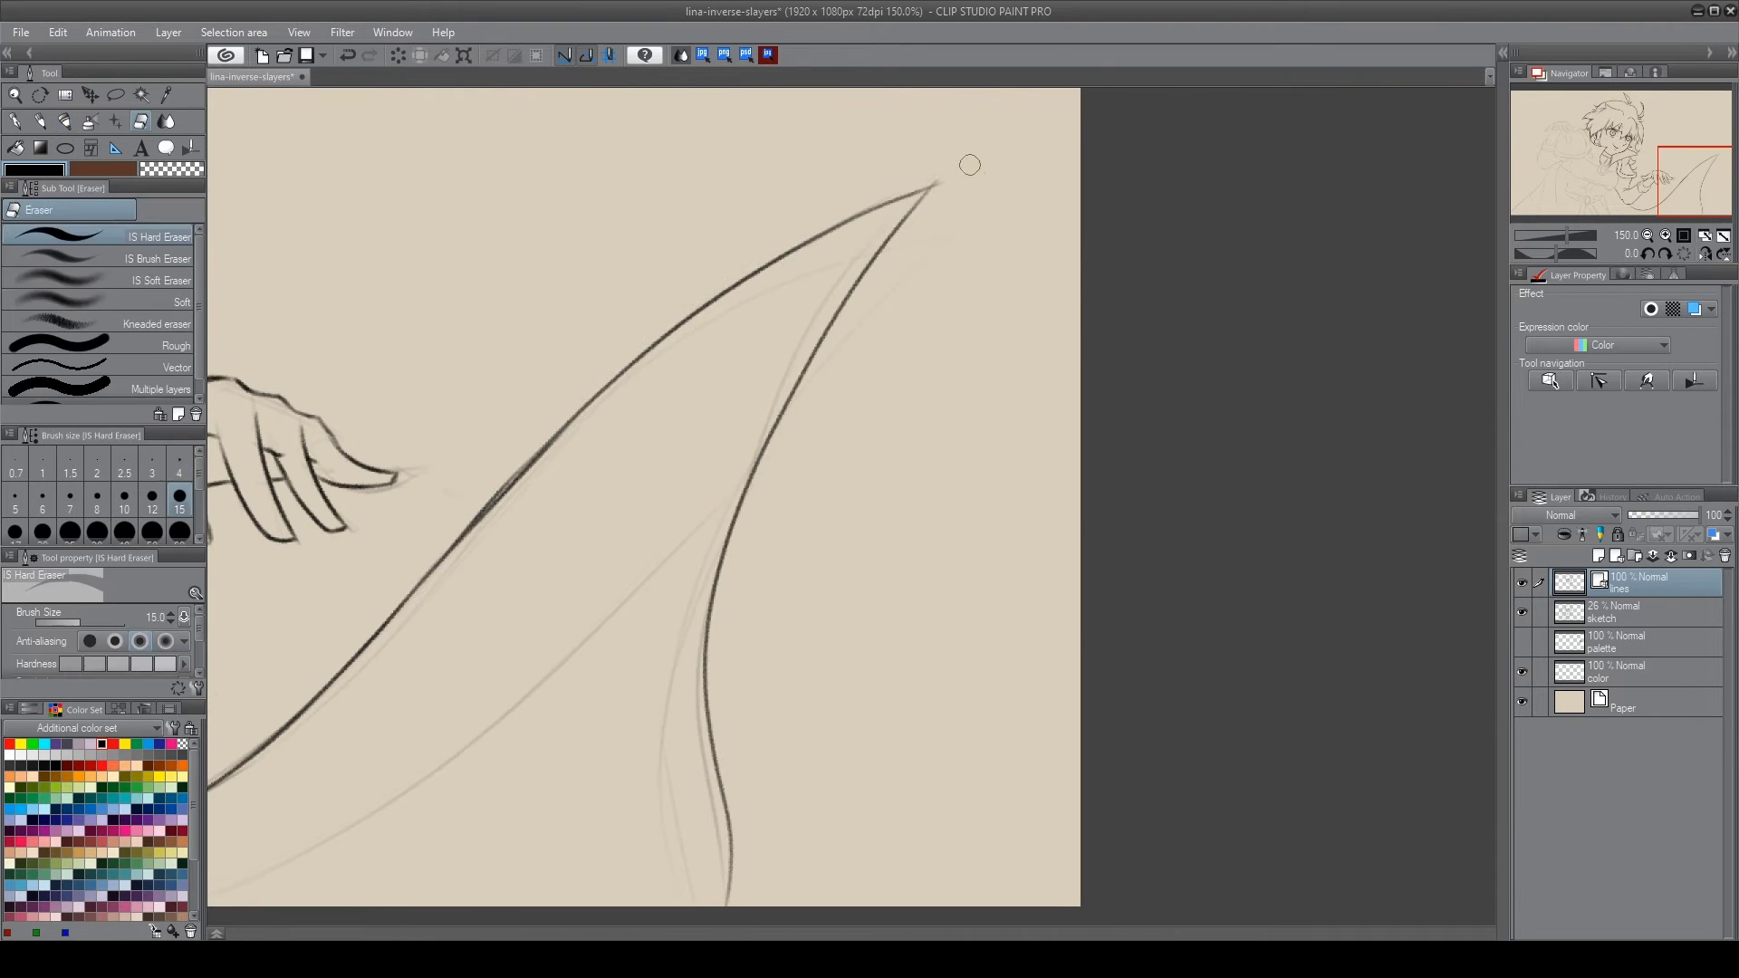
scroll(966, 163, "left", 5)
scroll(966, 163, "down", 3)
scroll(364, 407, "left", 5)
scroll(867, 442, "up", 2)
scroll(867, 442, "left", 5)
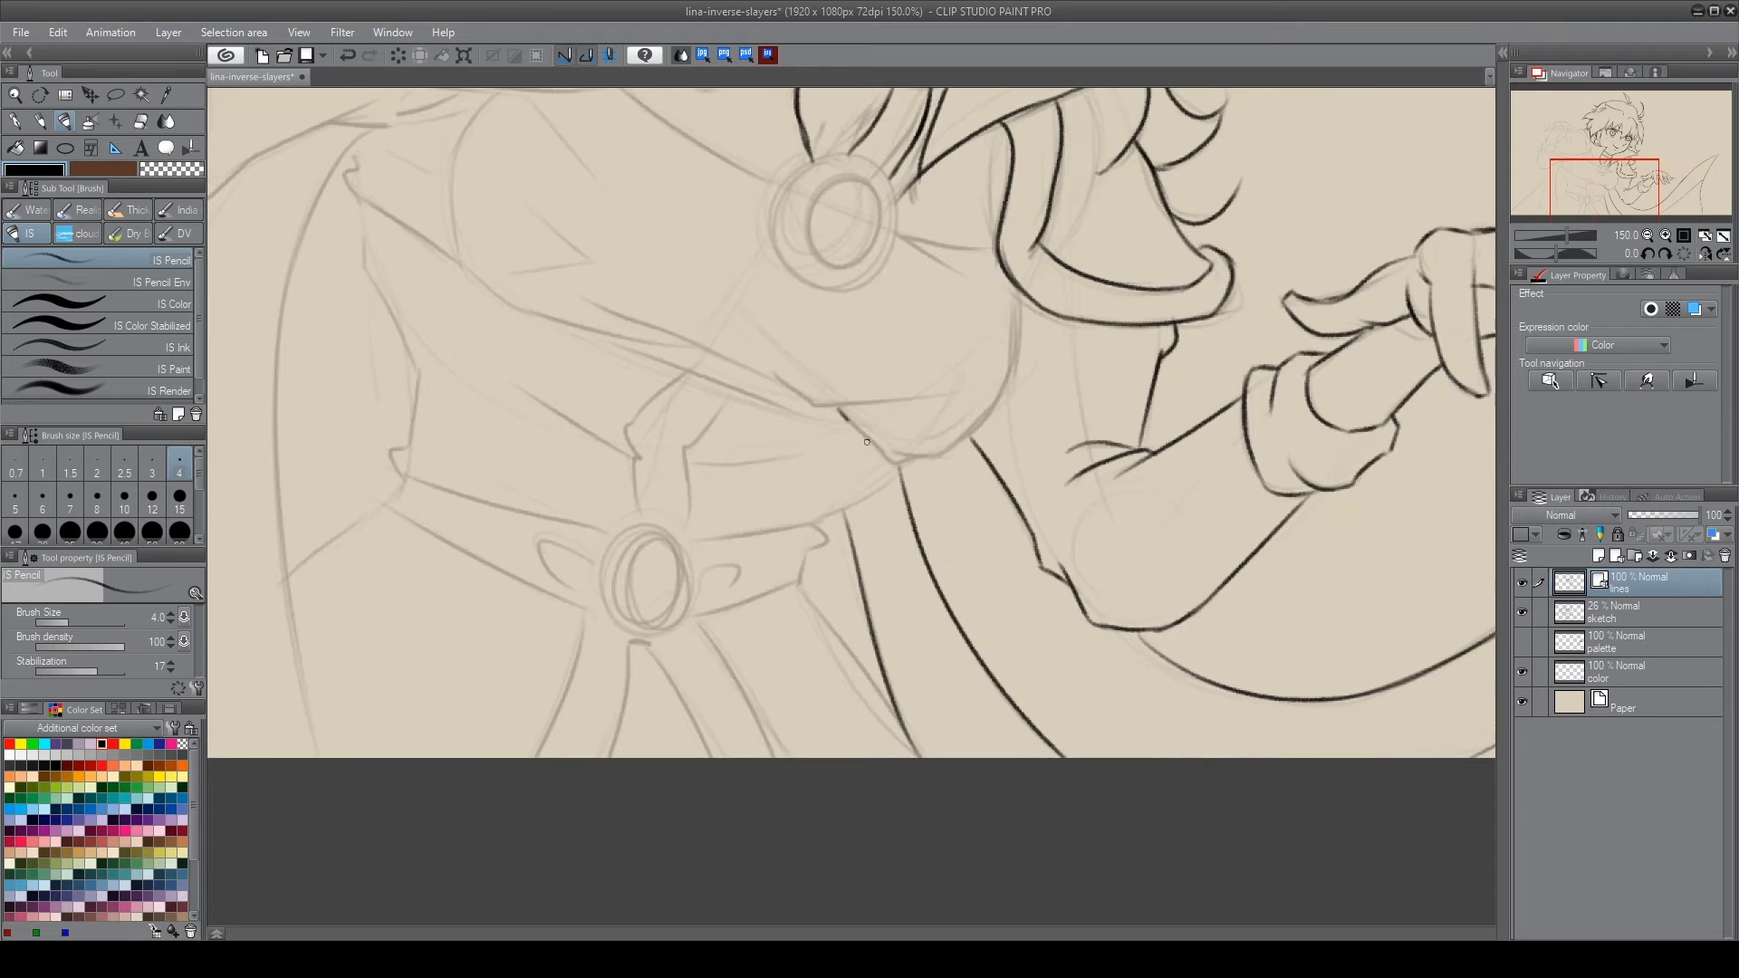
scroll(1000, 247, "up", 3)
Ink the collar brooch circles, the oval above it and the sweeping collar lines
mouse_move(883, 364)
left_mouse_down()
mouse_move(819, 480)
mouse_move(928, 416)
mouse_move(905, 462)
left_mouse_up()
left_click_drag(724, 237, 748, 294)
left_click_drag(651, 290, 813, 395)
mouse_move(554, 295)
left_mouse_down()
mouse_move(650, 399)
mouse_move(494, 342)
left_mouse_up()
left_click_drag(477, 440, 720, 555)
left_click_drag(616, 507, 847, 614)
left_click_drag(630, 536, 847, 613)
left_click_drag(806, 581, 852, 613)
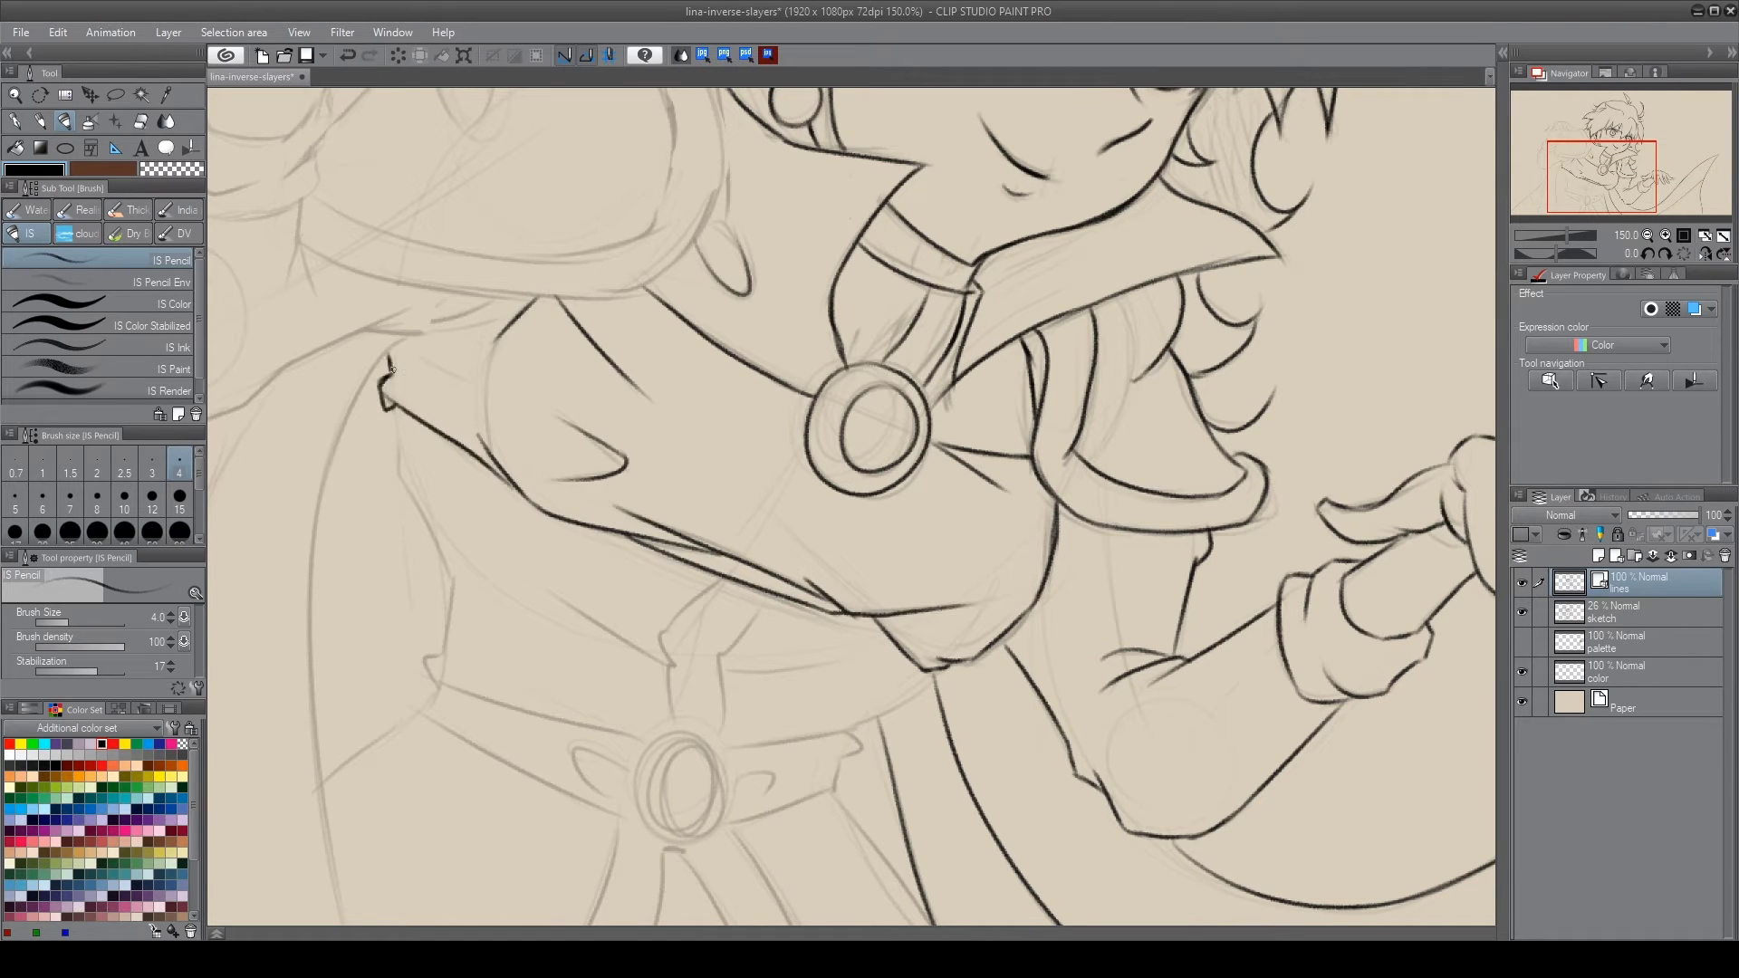
Ink the body's left contour, chest diagonal and belt brooch ovals, undoing a stray stroke
left_click_drag(390, 366, 335, 439)
left_click_drag(448, 508, 489, 811)
left_click_drag(452, 650, 576, 559)
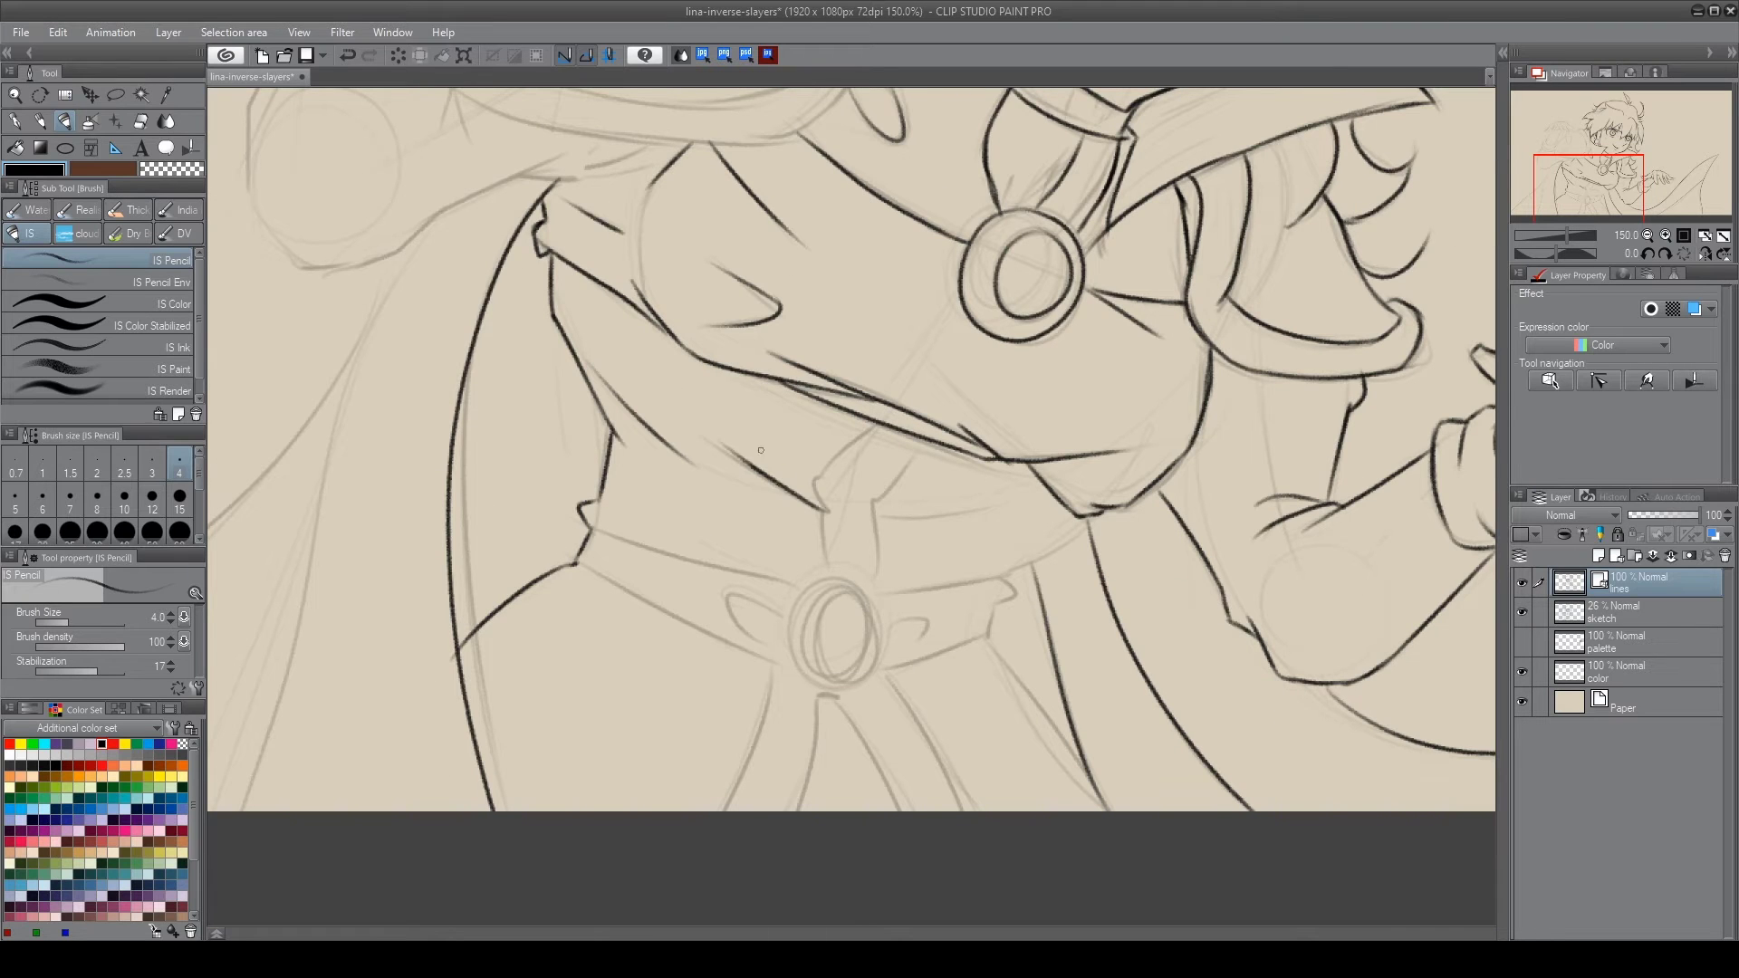
mouse_move(865, 587)
left_mouse_down()
mouse_move(838, 605)
mouse_move(817, 591)
mouse_move(906, 649)
left_mouse_up()
left_click_drag(747, 599, 765, 641)
key("ctrl+z")
left_click_drag(767, 573, 687, 540)
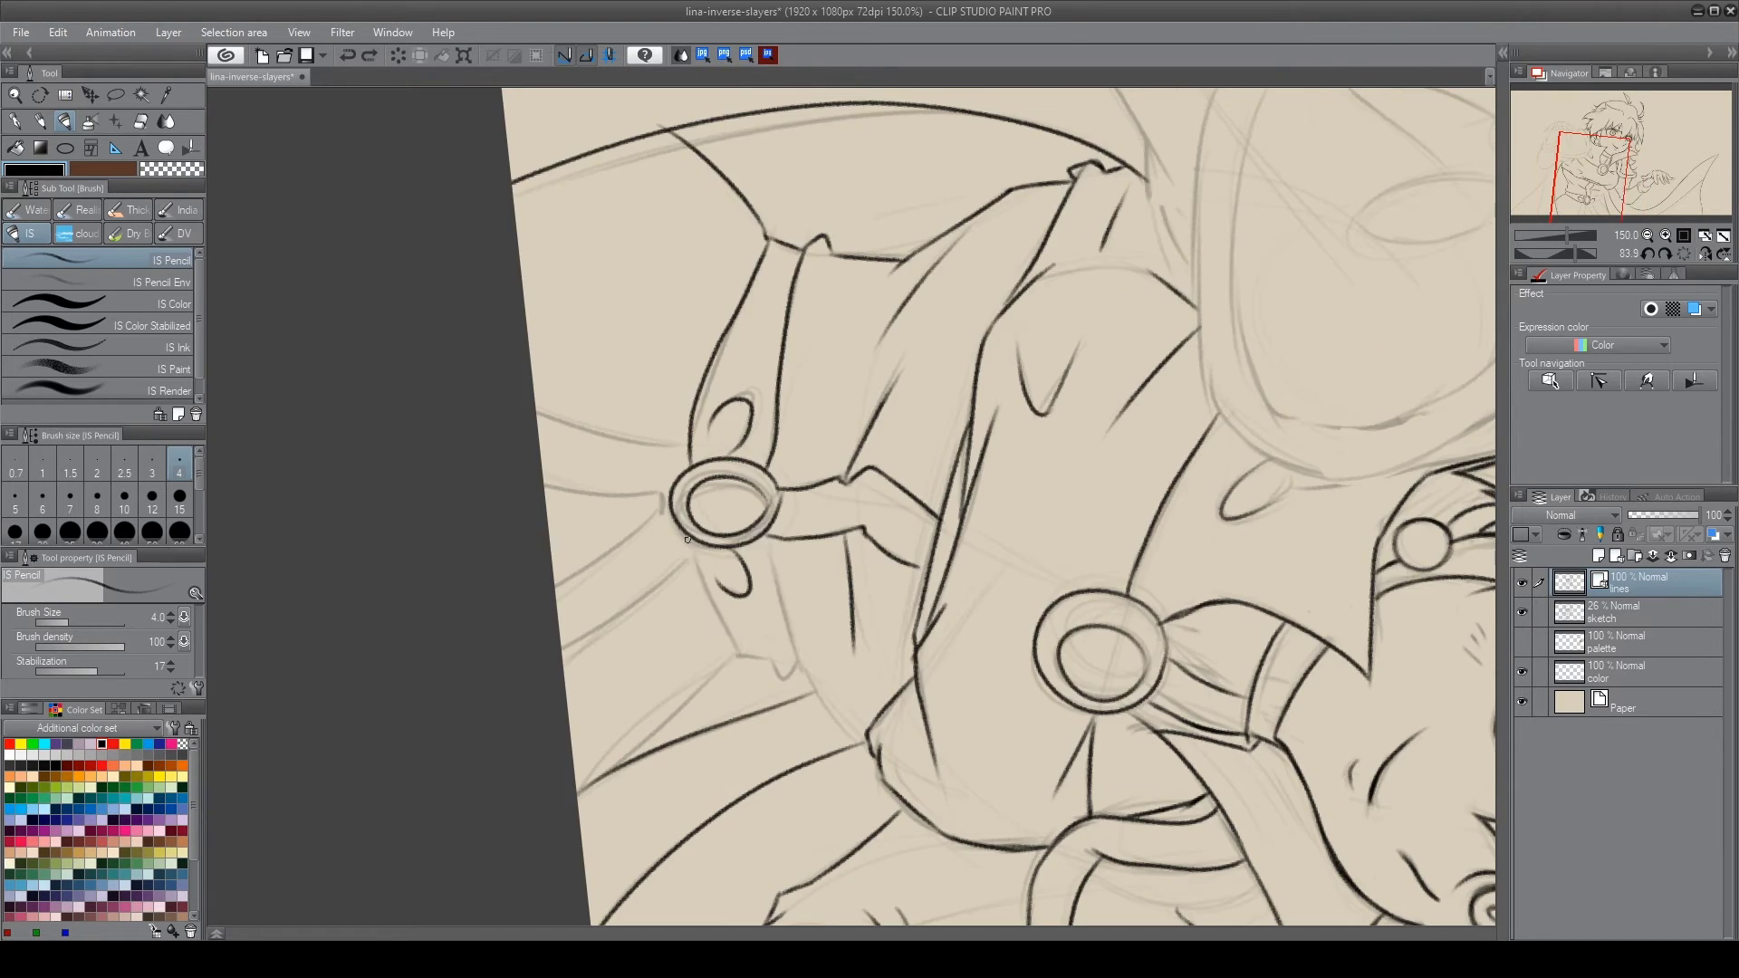
key("ctrl+at")
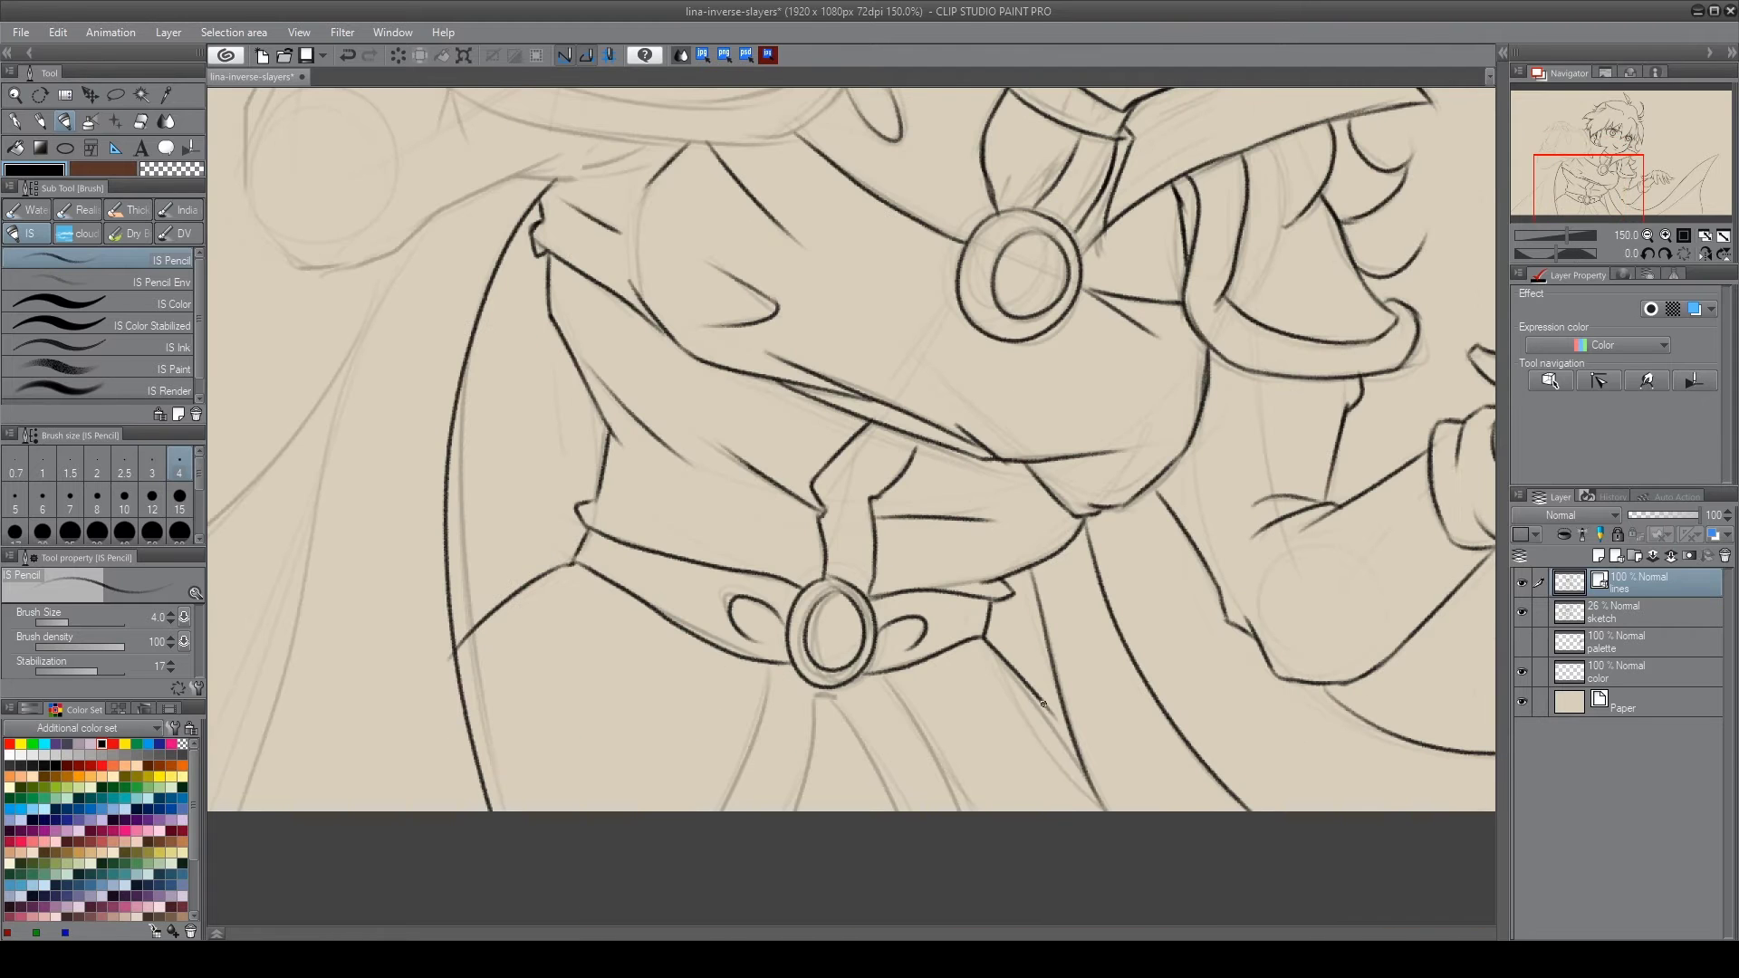
Ink the neck line and sleeve edges, redoing one sleeve stroke
left_click_drag(869, 363, 934, 761)
left_click_drag(847, 195, 873, 467)
left_click_drag(926, 208, 935, 340)
left_click_drag(1103, 319, 815, 453)
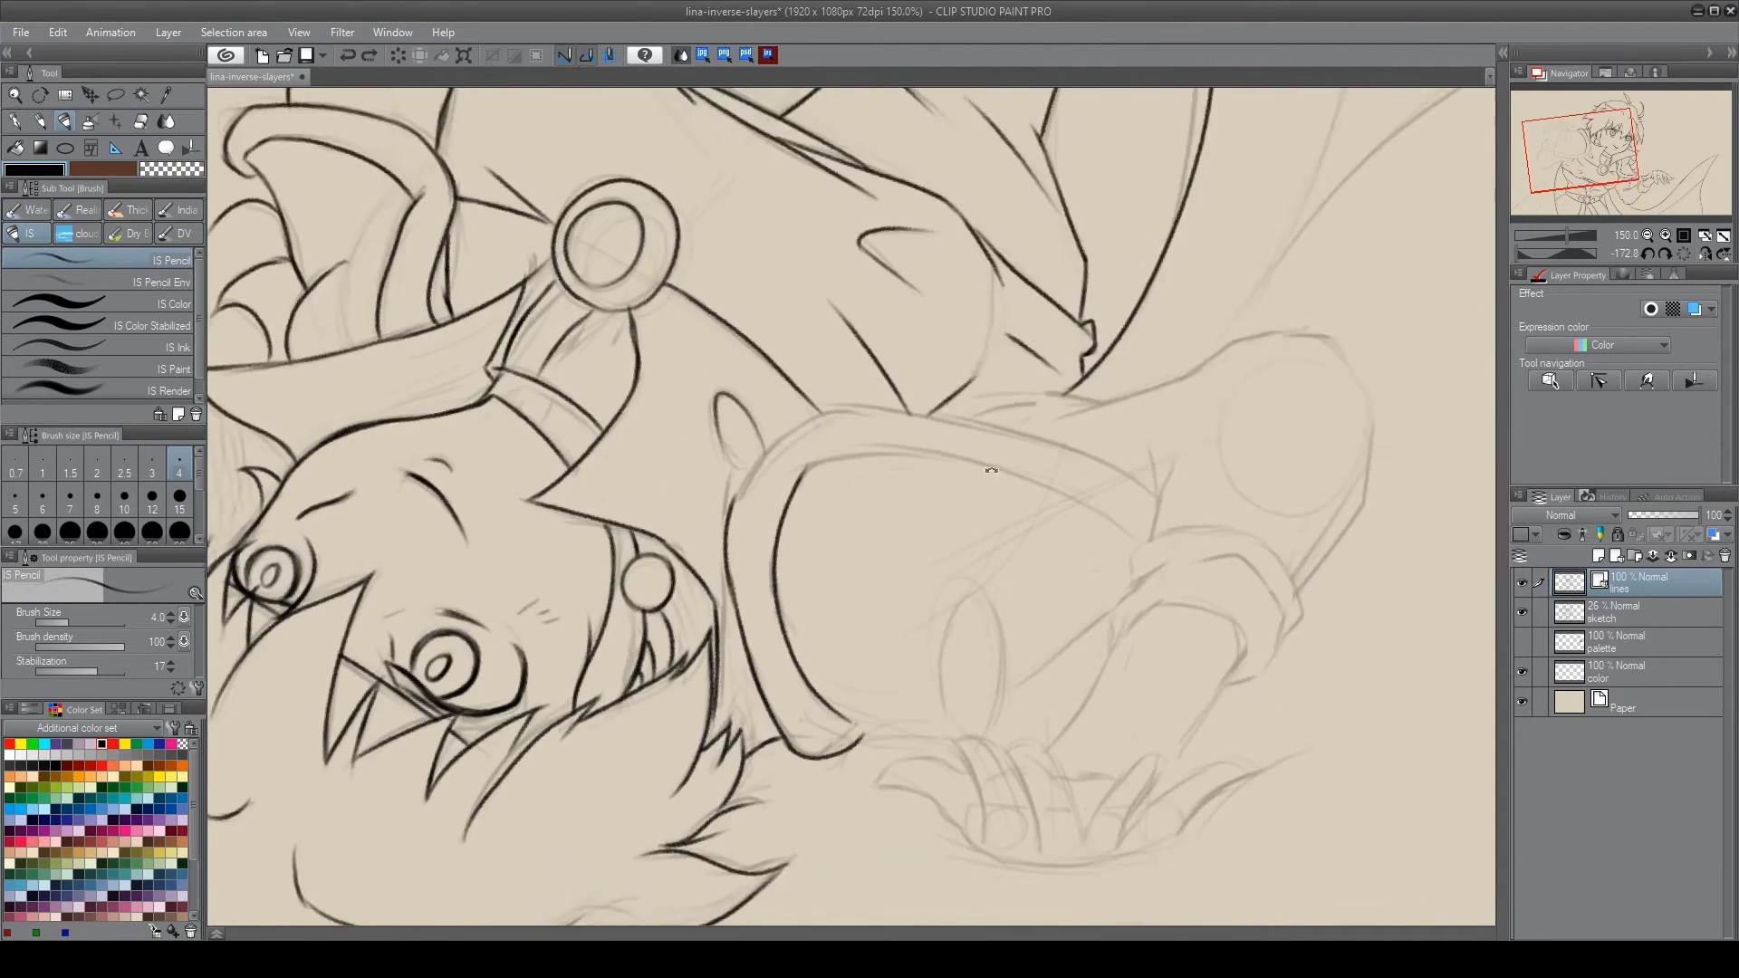
left_click_drag(756, 507, 801, 418)
mouse_move(1041, 288)
left_mouse_down()
mouse_move(802, 419)
mouse_move(761, 625)
left_mouse_up()
key("ctrl+z")
left_click_drag(986, 312, 756, 489)
key("ctrl+z")
key("ctrl+at")
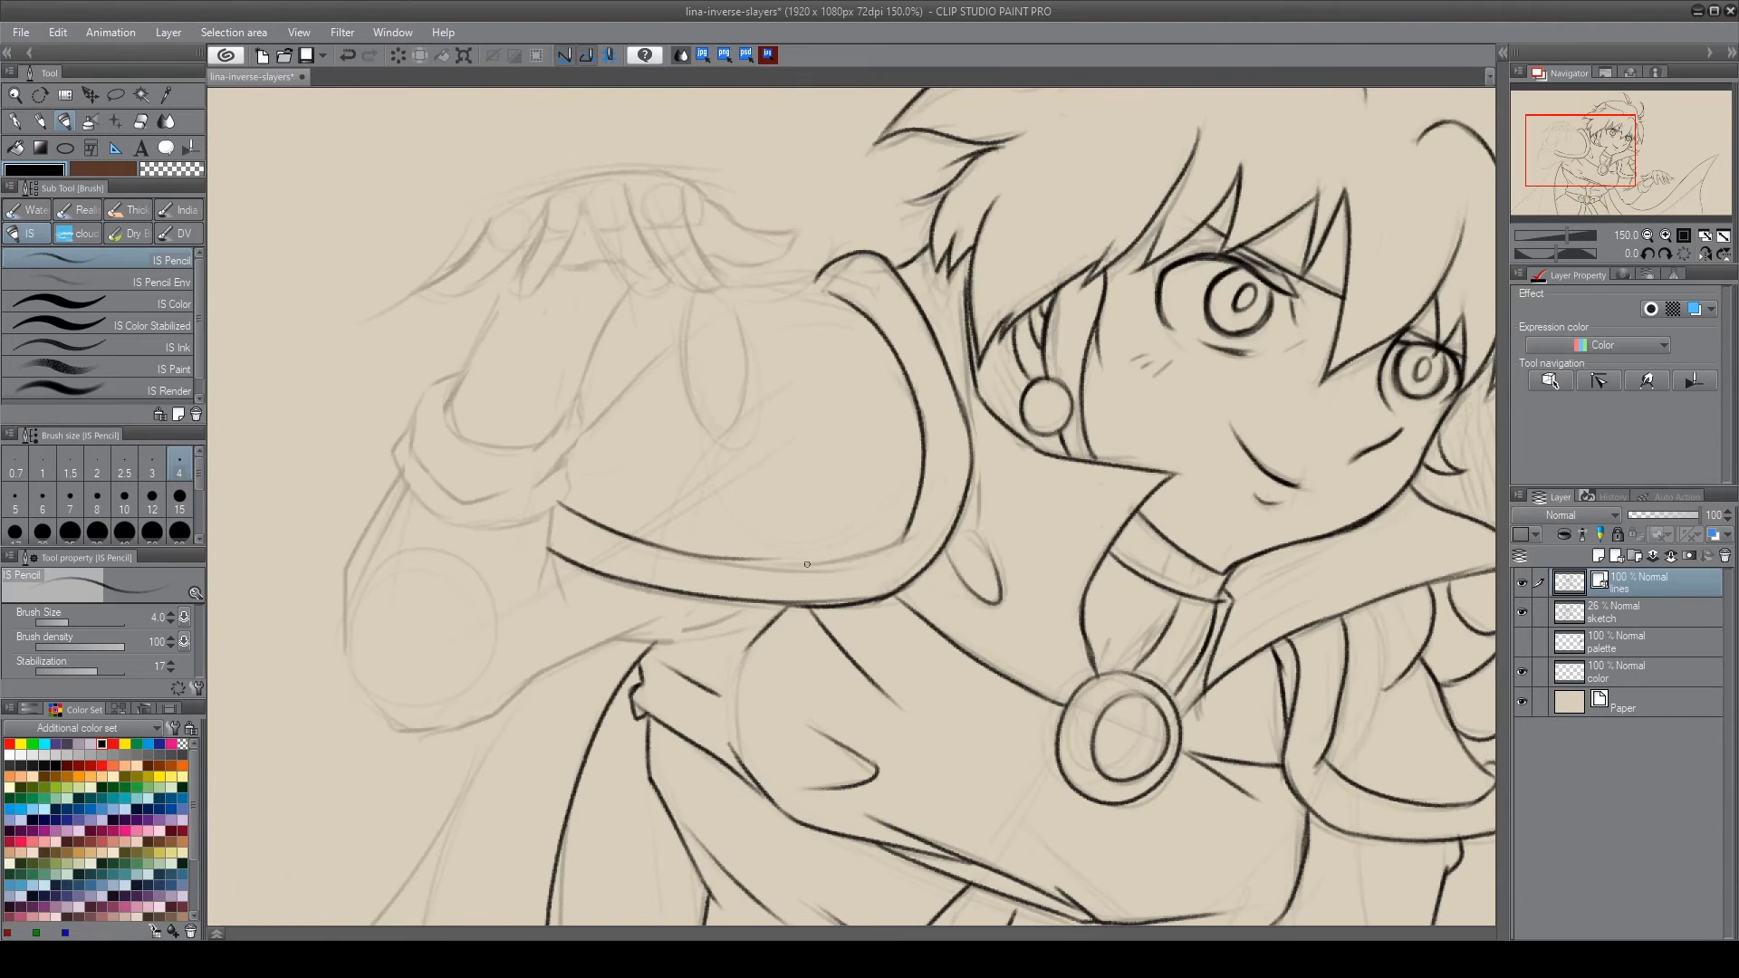
Ink the shoulder pad oval, the hand edge on the shoulder and the arm line
left_click_drag(695, 296, 686, 301)
left_click_drag(582, 420, 664, 348)
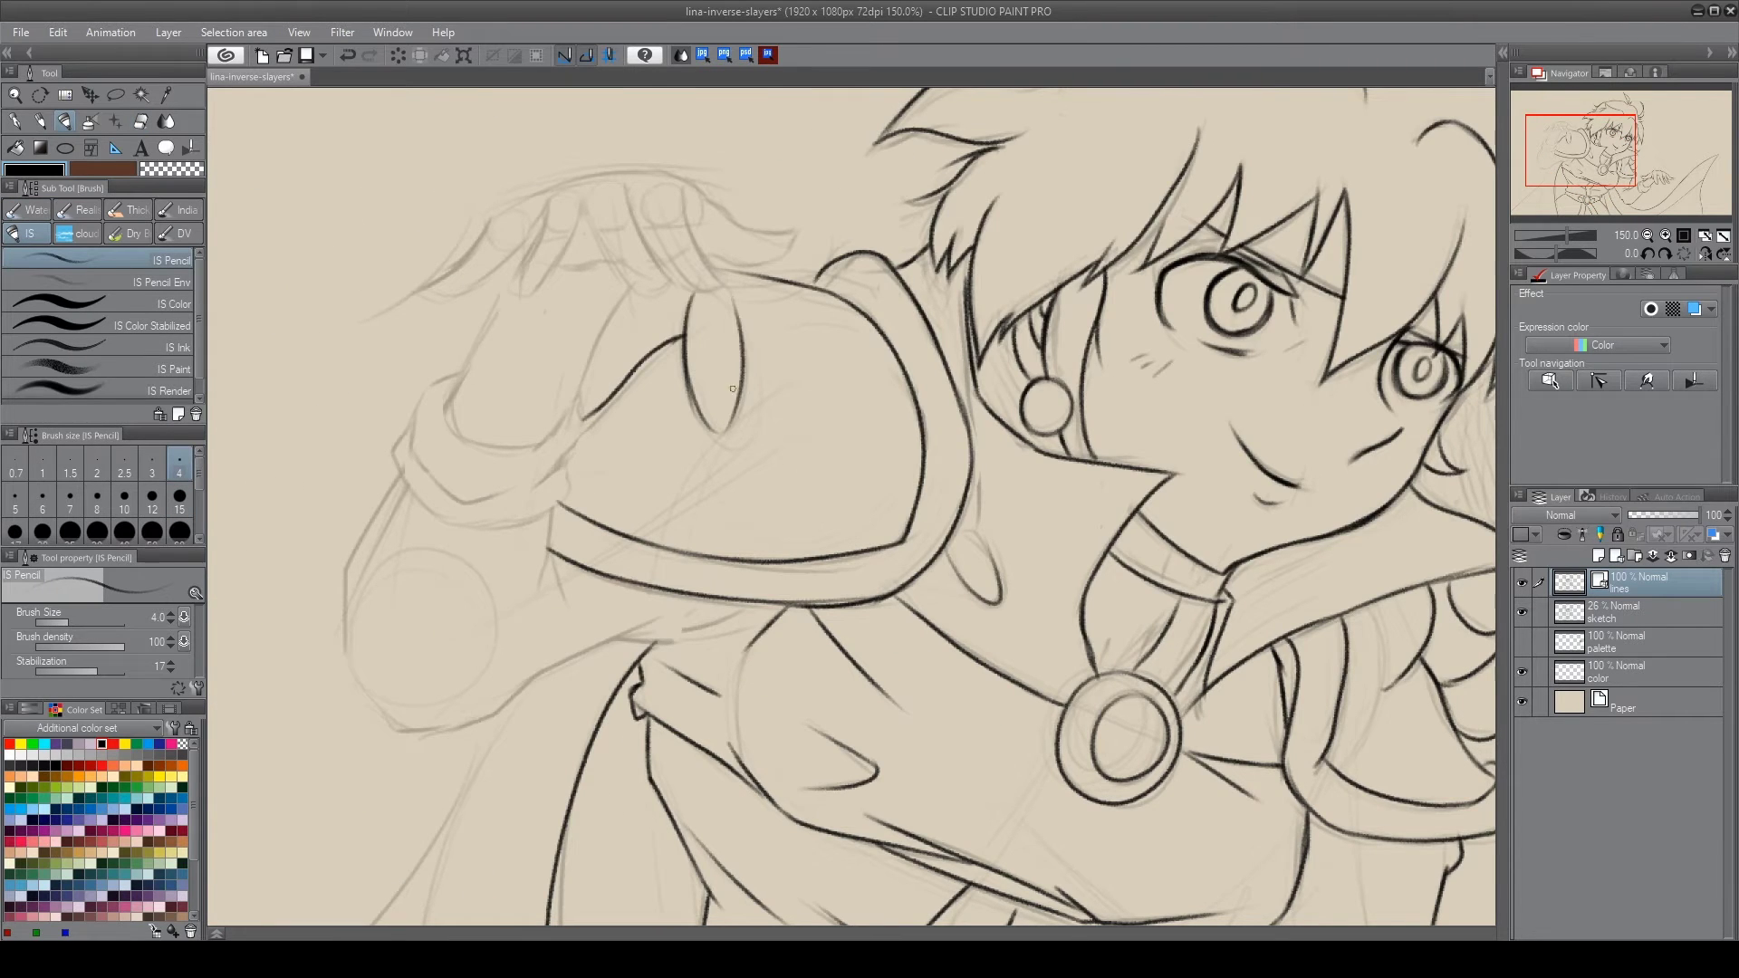
left_click_drag(752, 603, 517, 706)
left_click_drag(518, 706, 975, 575)
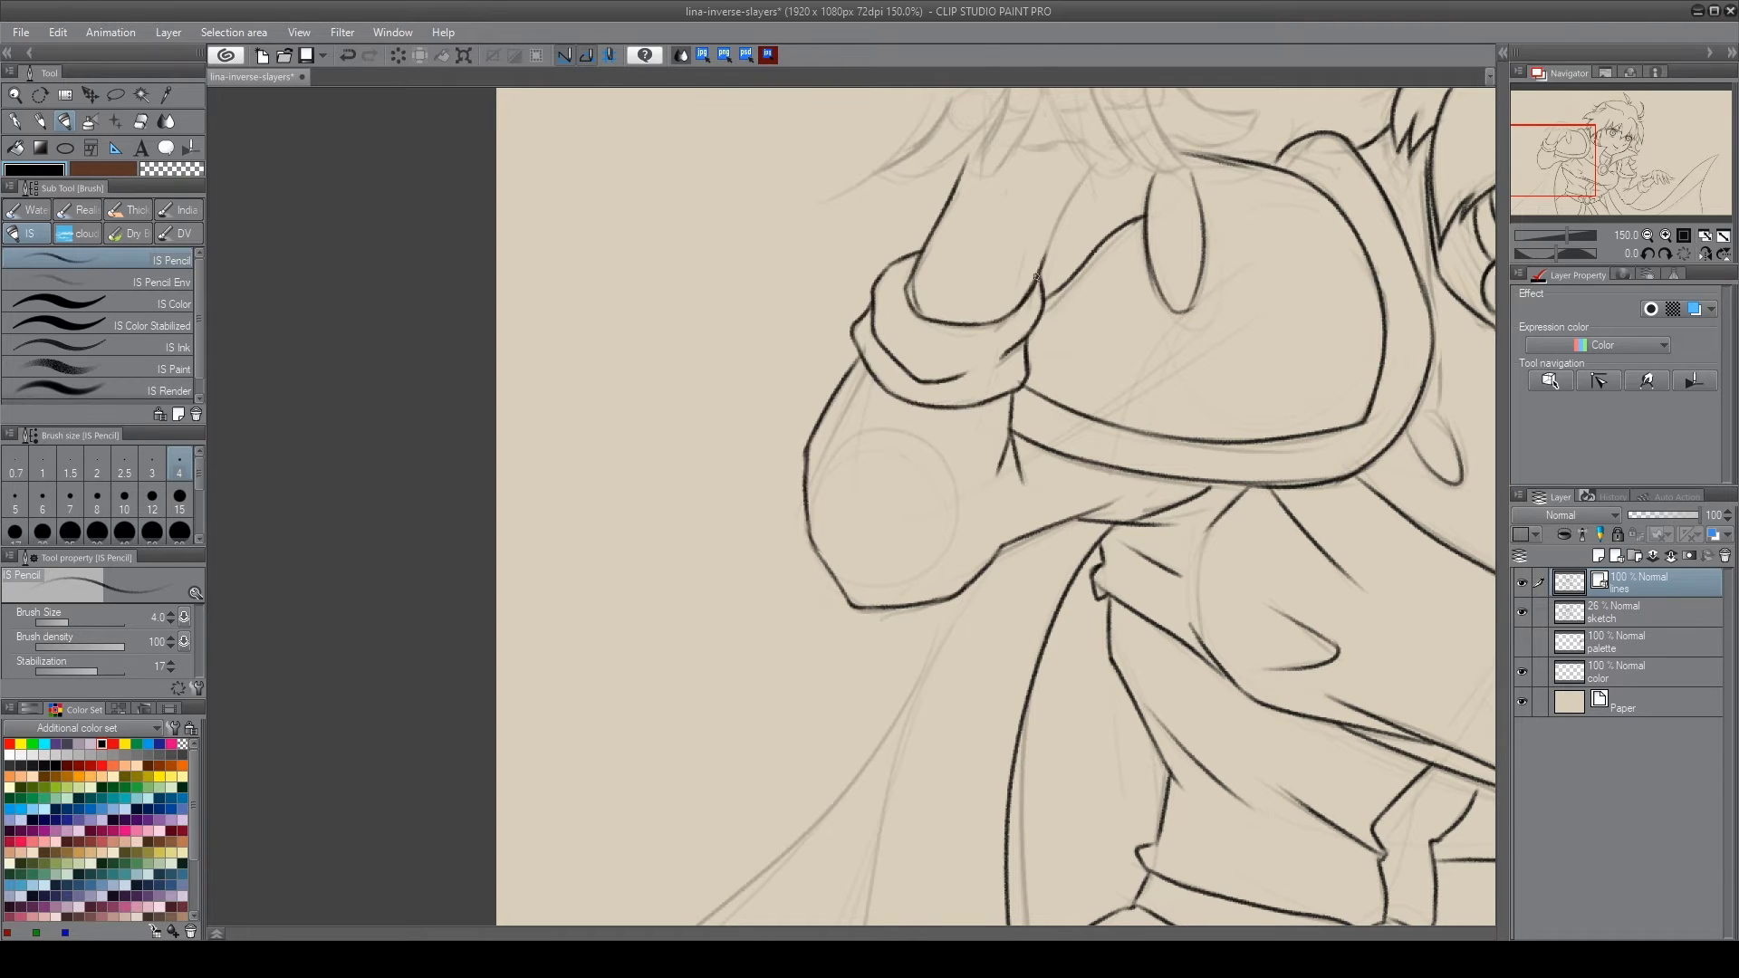
Ink the raised hand's fingers and the long line down the raised arm
scroll(1036, 276, "up", 1)
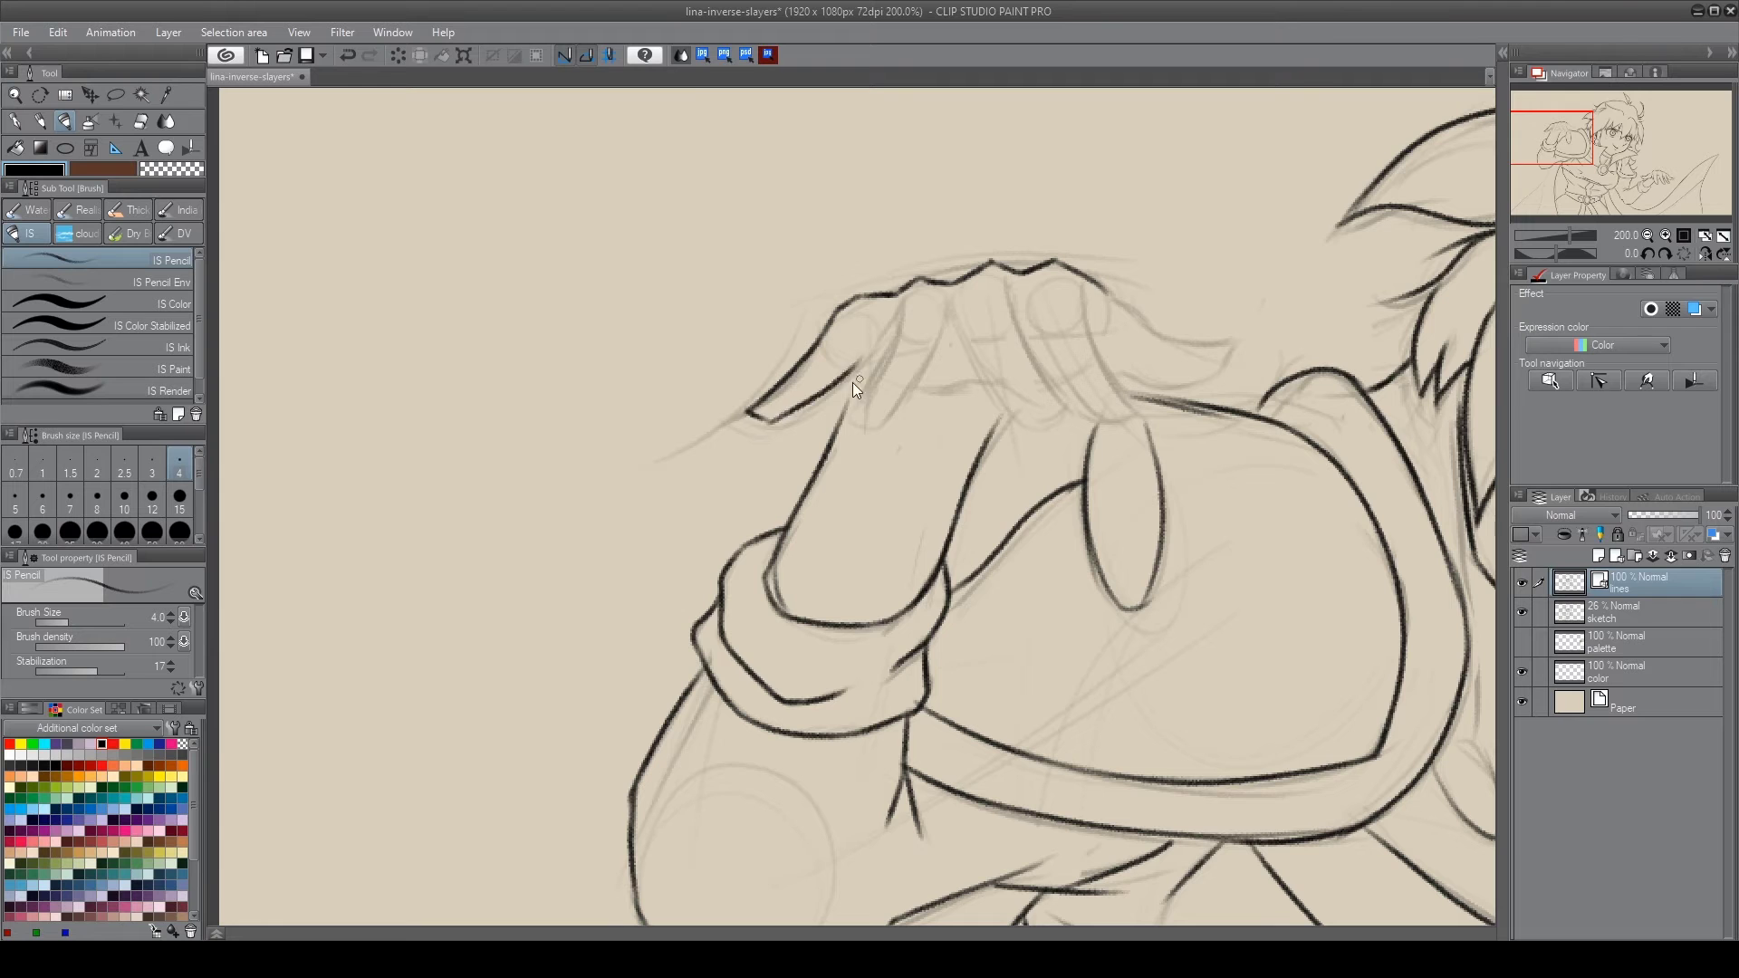
left_click_drag(1008, 290, 1067, 413)
left_click_drag(1034, 324, 1141, 412)
left_click_drag(1082, 284, 1086, 310)
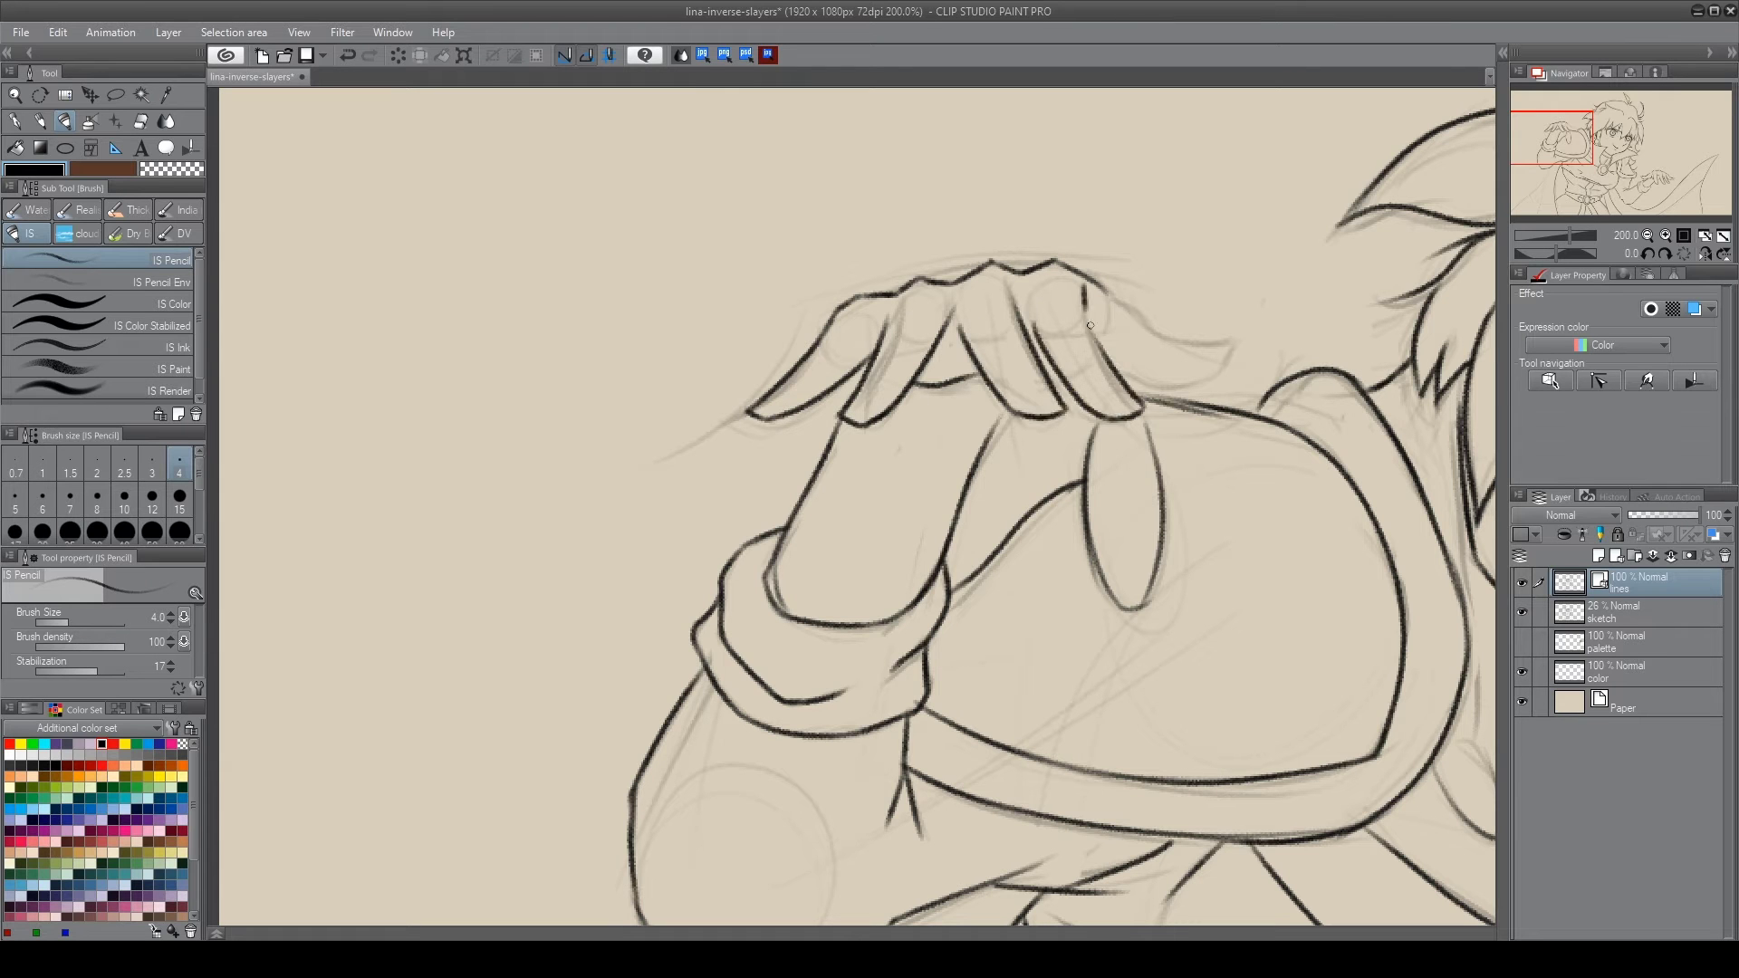
mouse_move(986, 370)
left_mouse_down()
mouse_move(965, 377)
mouse_move(943, 572)
left_mouse_up()
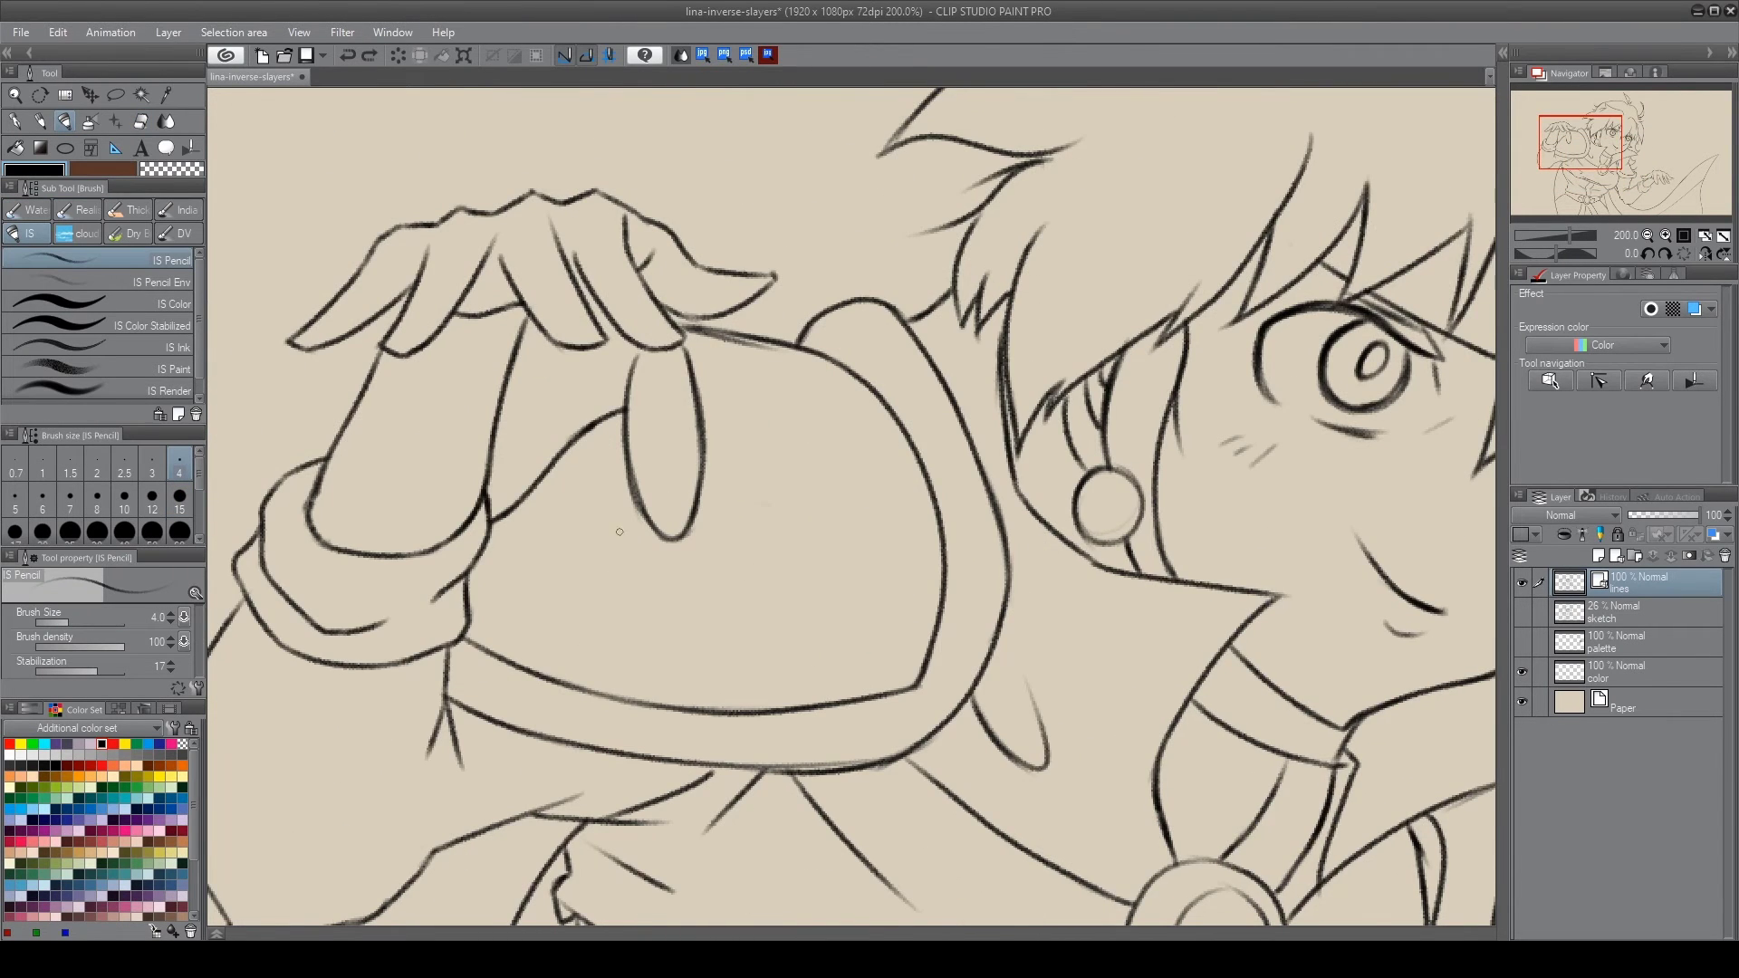
key("b")
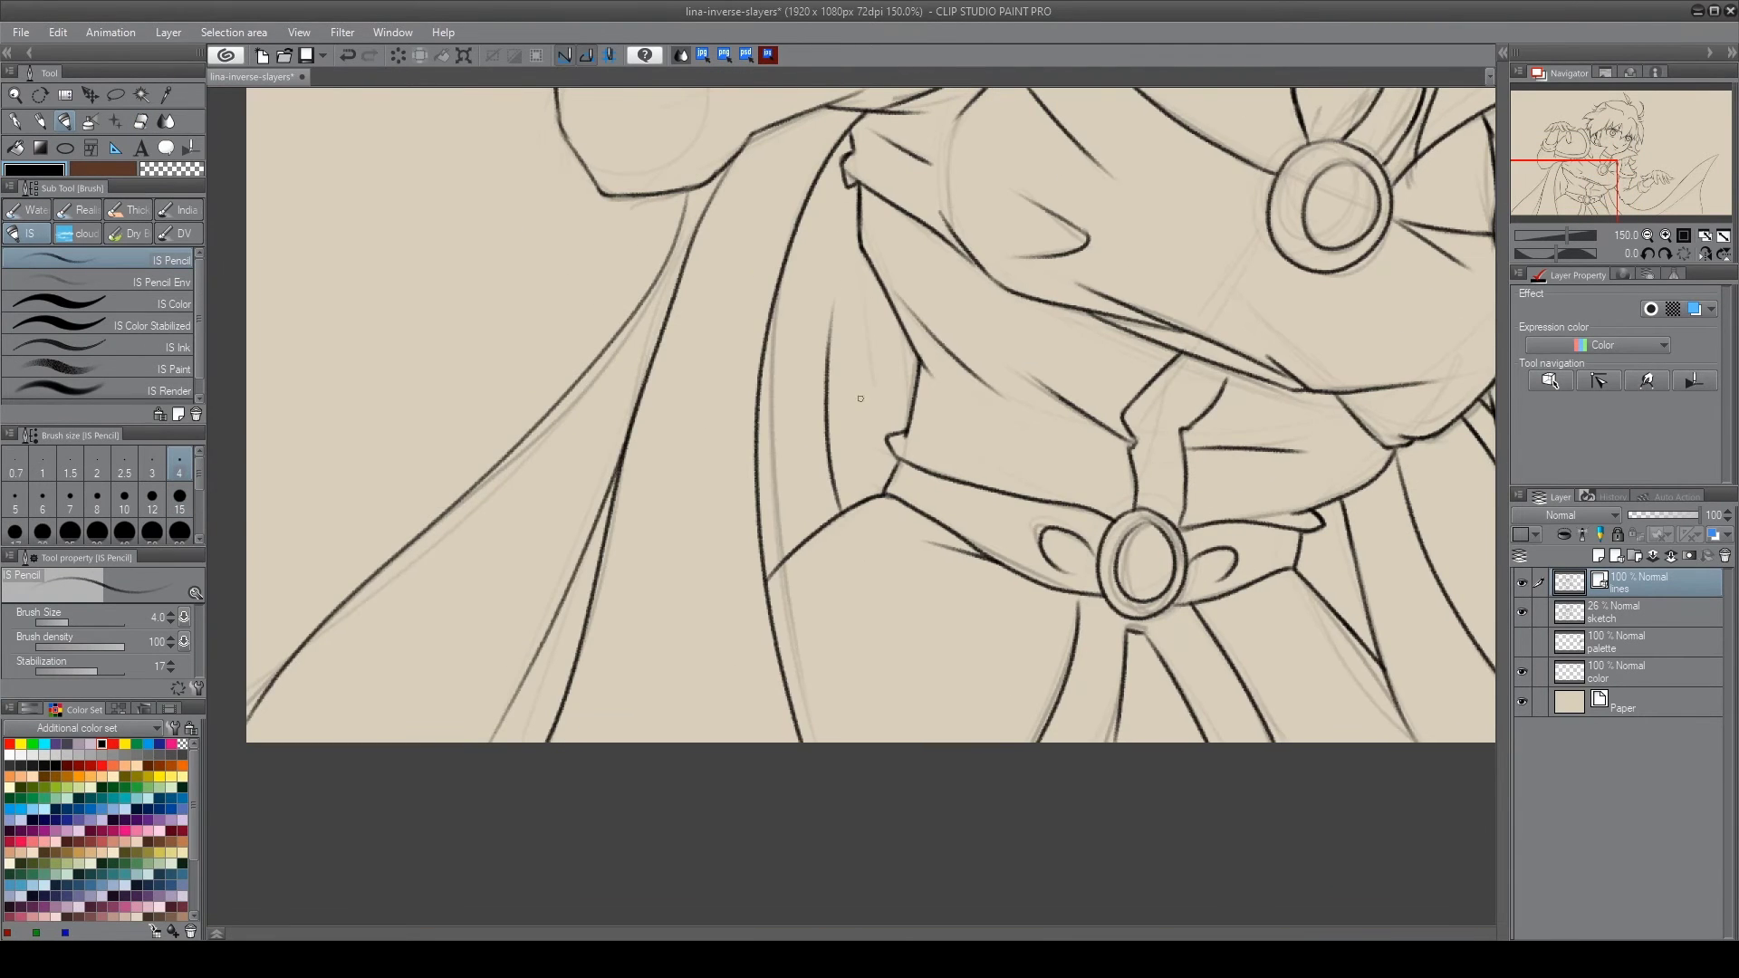
key("ctrl+plus")
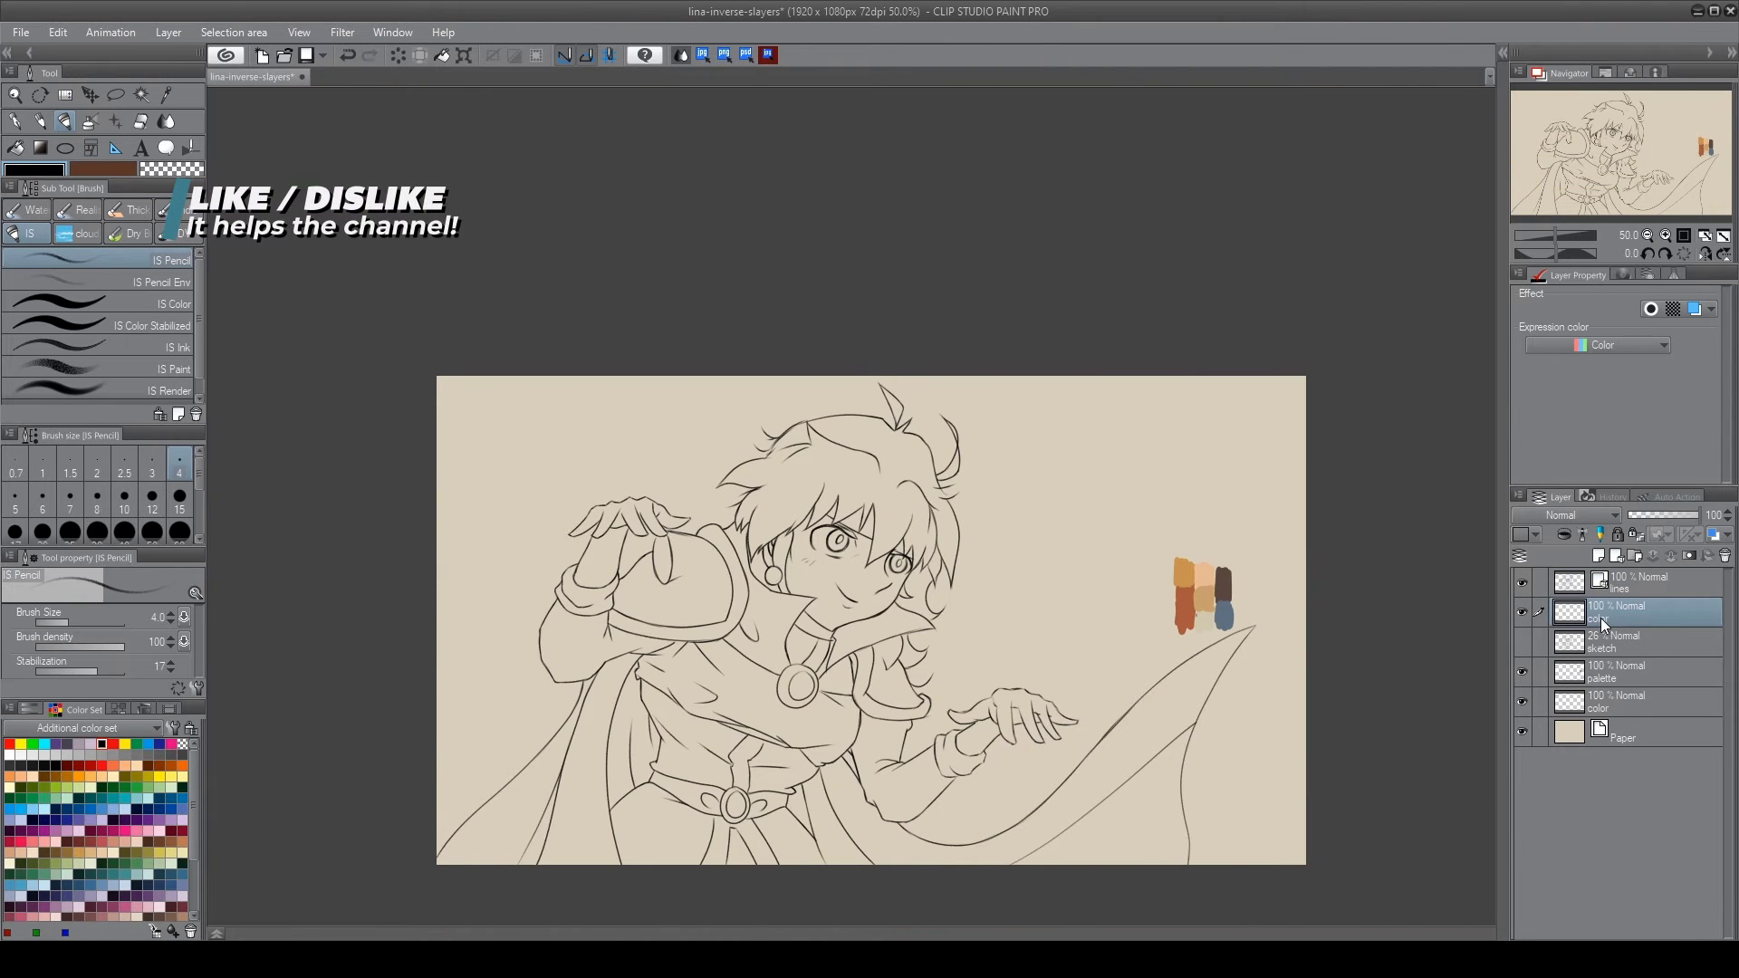
Select the figure's area and fill it with orange-brown
key("ctrl+plus")
key("w")
left_click(1521, 671)
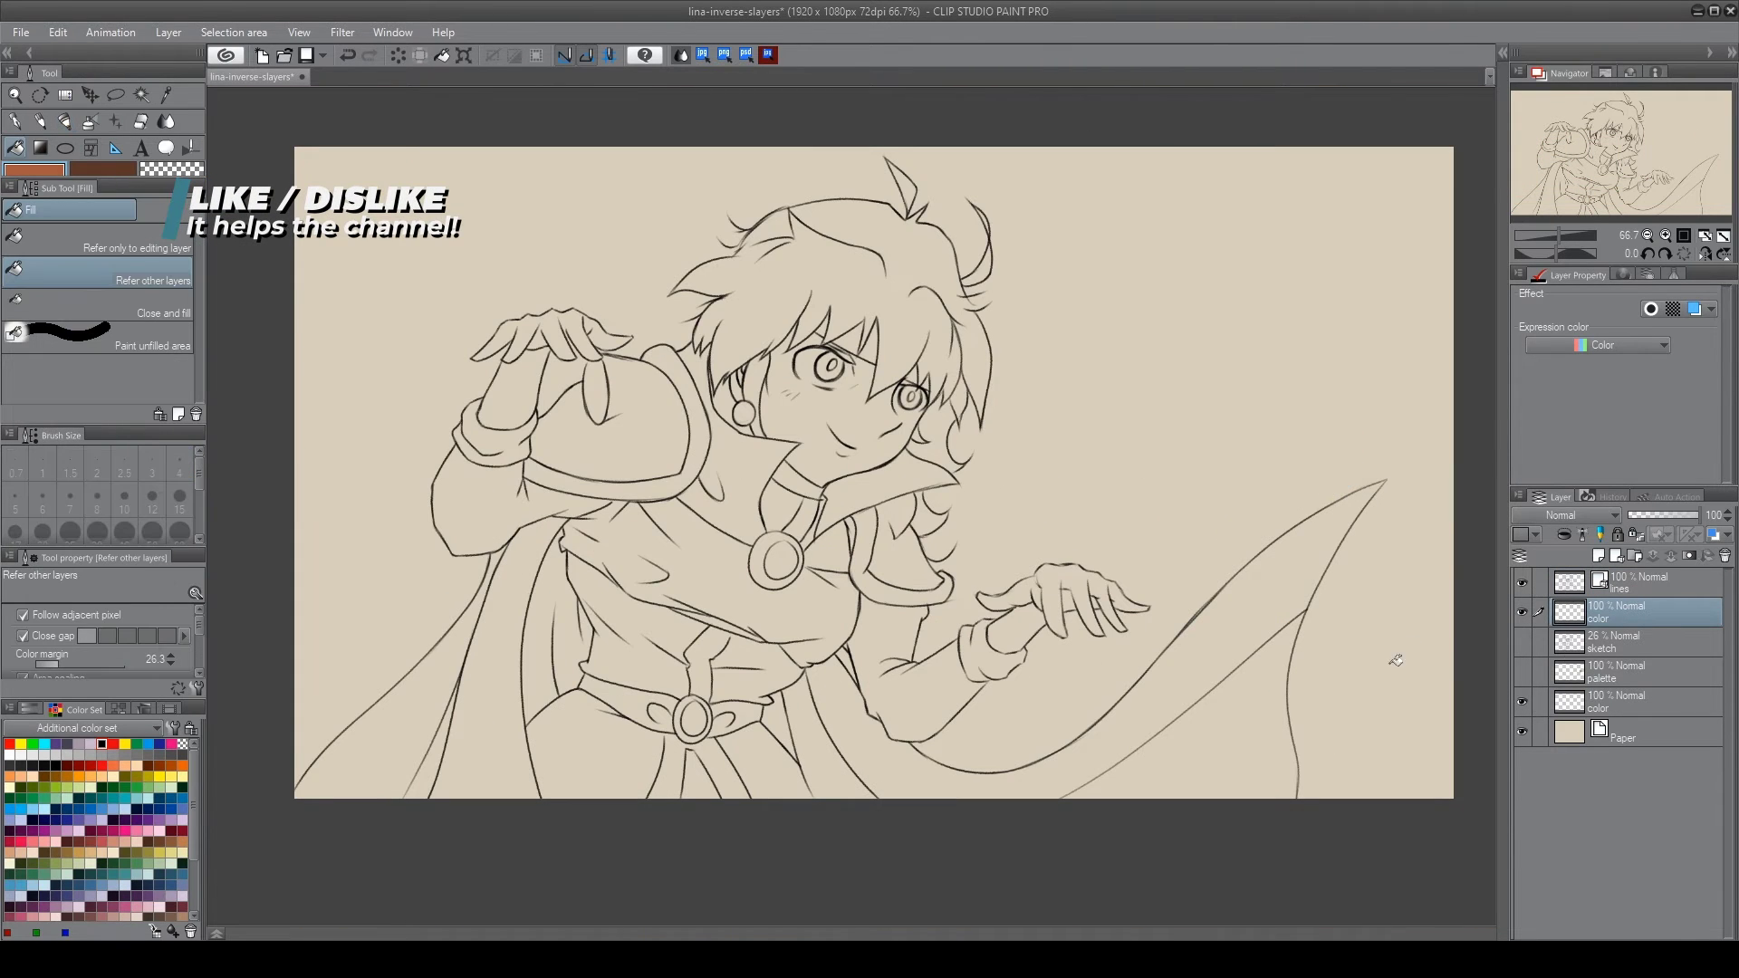
left_click(1285, 508)
key("alt+BackSpace")
key("ctrl+d")
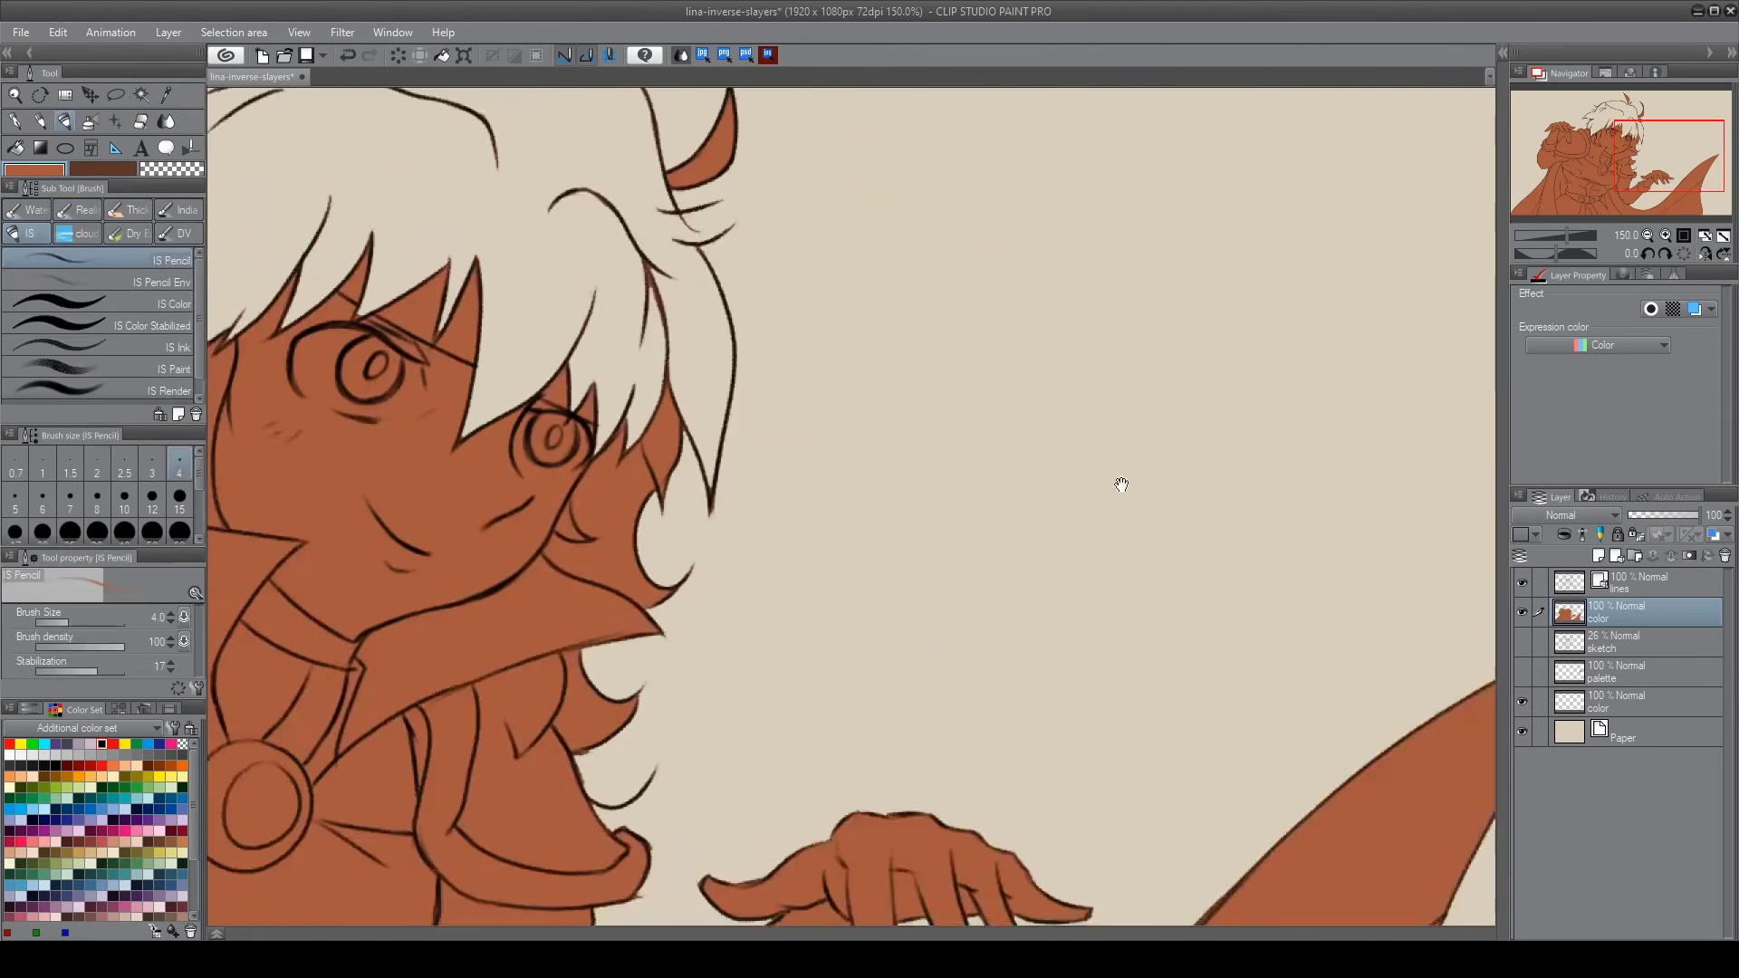
Paint the hair edges and fill the remaining white hair brown
left_click_drag(561, 867, 694, 619)
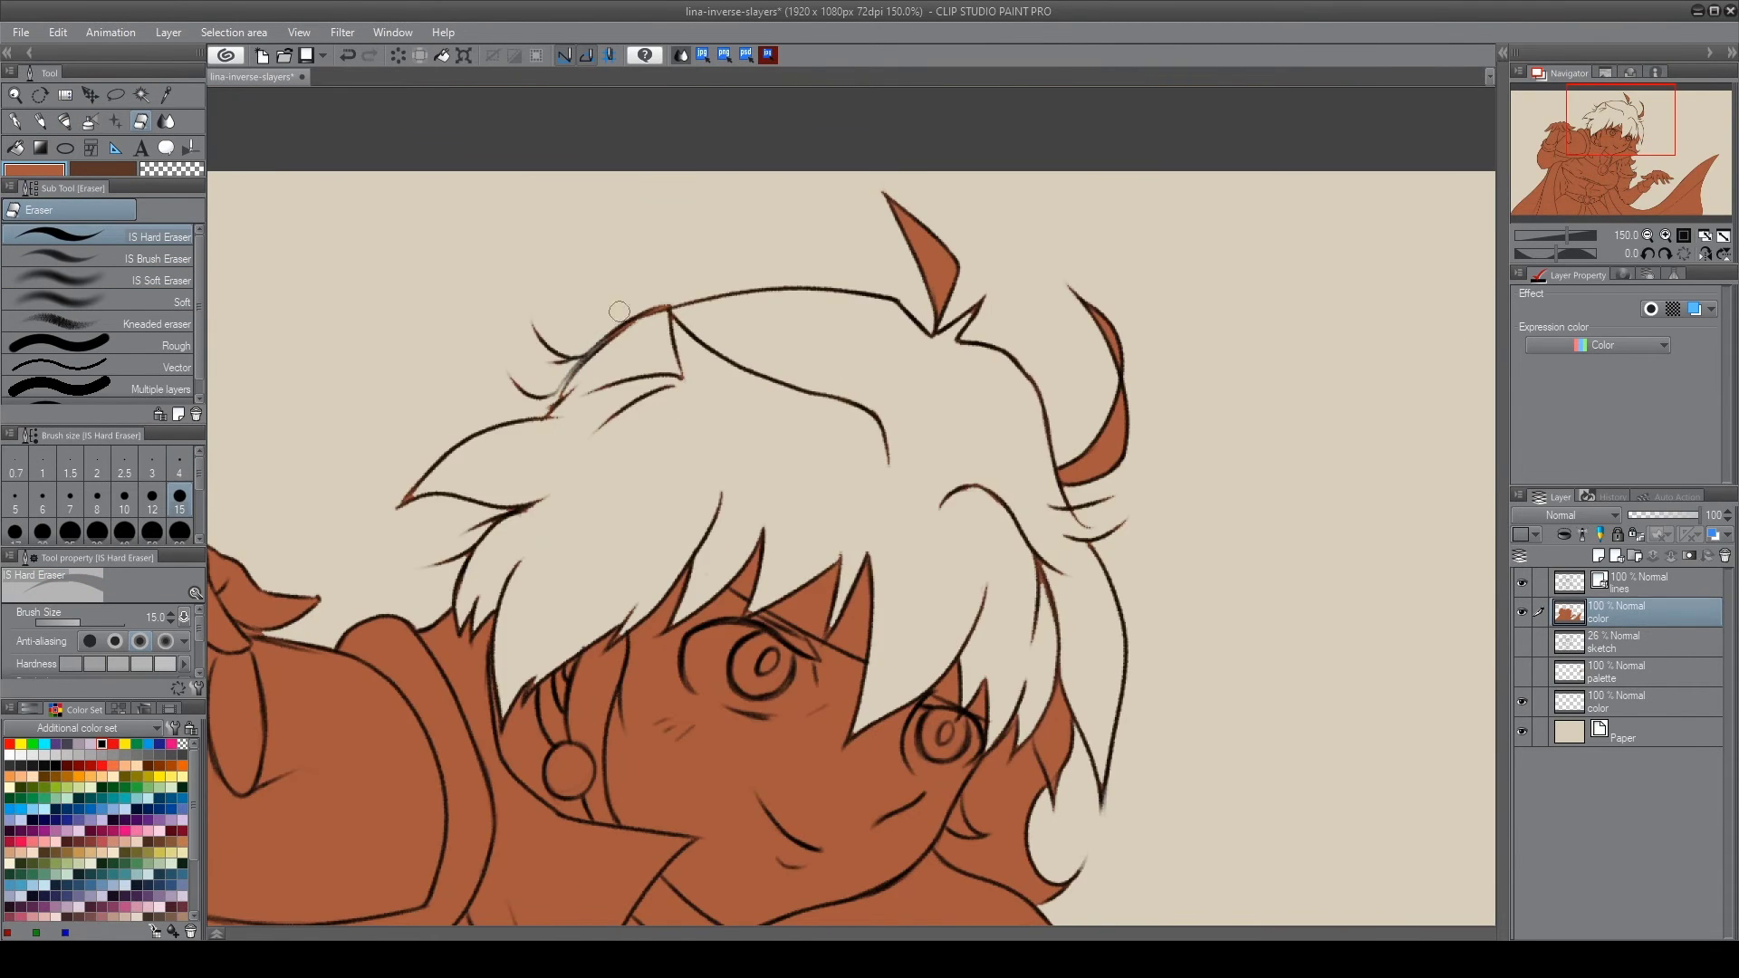
left_click_drag(812, 700, 738, 432)
left_click_drag(924, 535, 941, 698)
mouse_move(951, 358)
left_mouse_down()
mouse_move(1008, 556)
mouse_move(930, 632)
left_mouse_up()
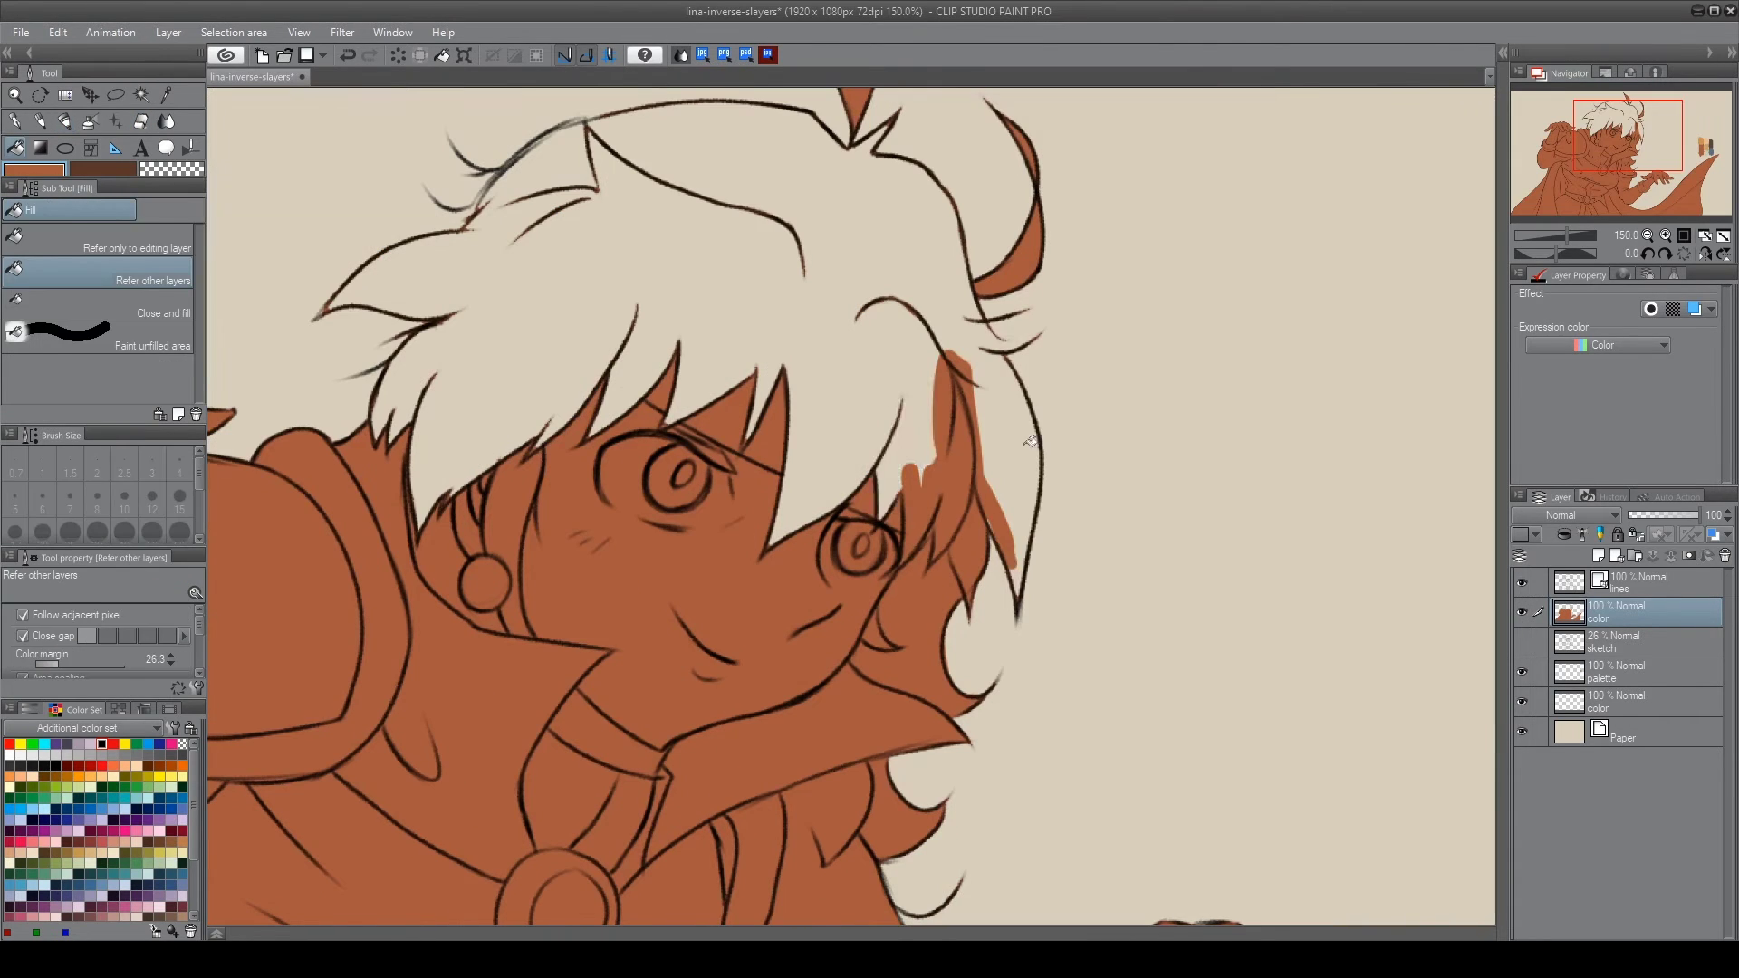
mouse_move(1028, 594)
left_mouse_down()
mouse_move(1018, 435)
mouse_move(960, 246)
mouse_move(860, 136)
mouse_move(747, 113)
left_mouse_up()
mouse_move(426, 416)
left_mouse_down()
mouse_move(344, 299)
mouse_move(485, 251)
mouse_move(696, 115)
left_mouse_up()
left_click_drag(507, 172, 869, 181)
left_click_drag(869, 181, 1014, 526)
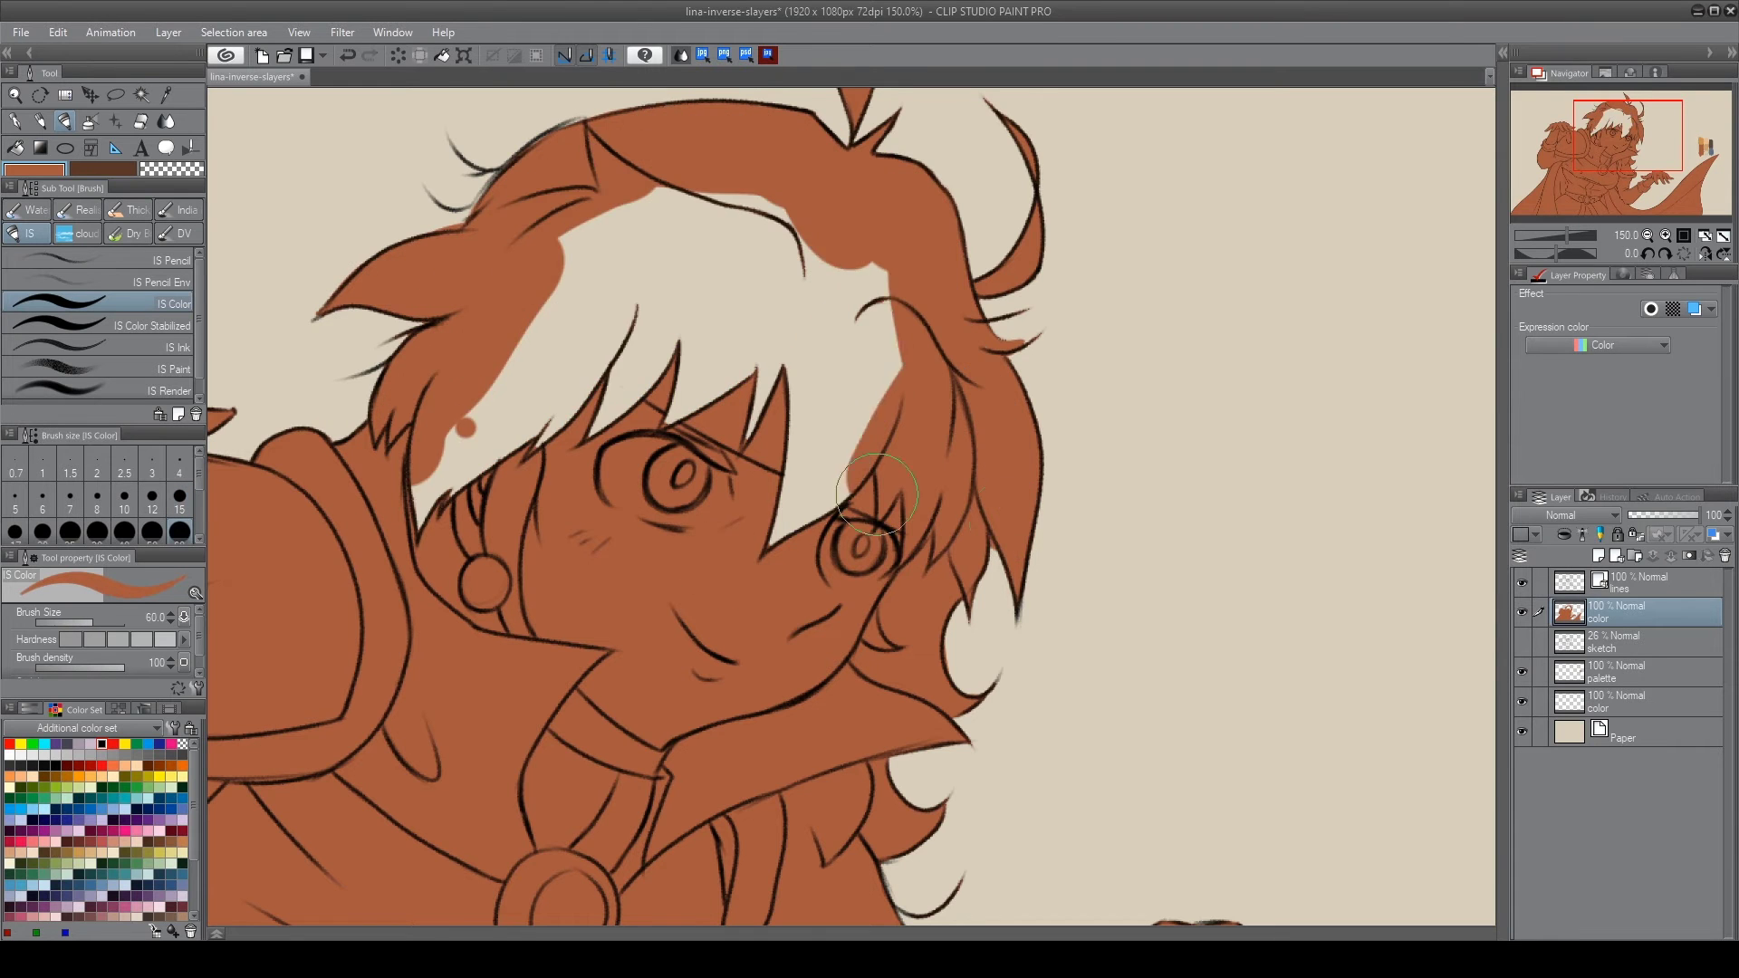
left_click_drag(905, 507, 435, 290)
Erase stray bits, pick peach from the colour swatches and paint the face
key("e")
left_click_drag(344, 416, 634, 340)
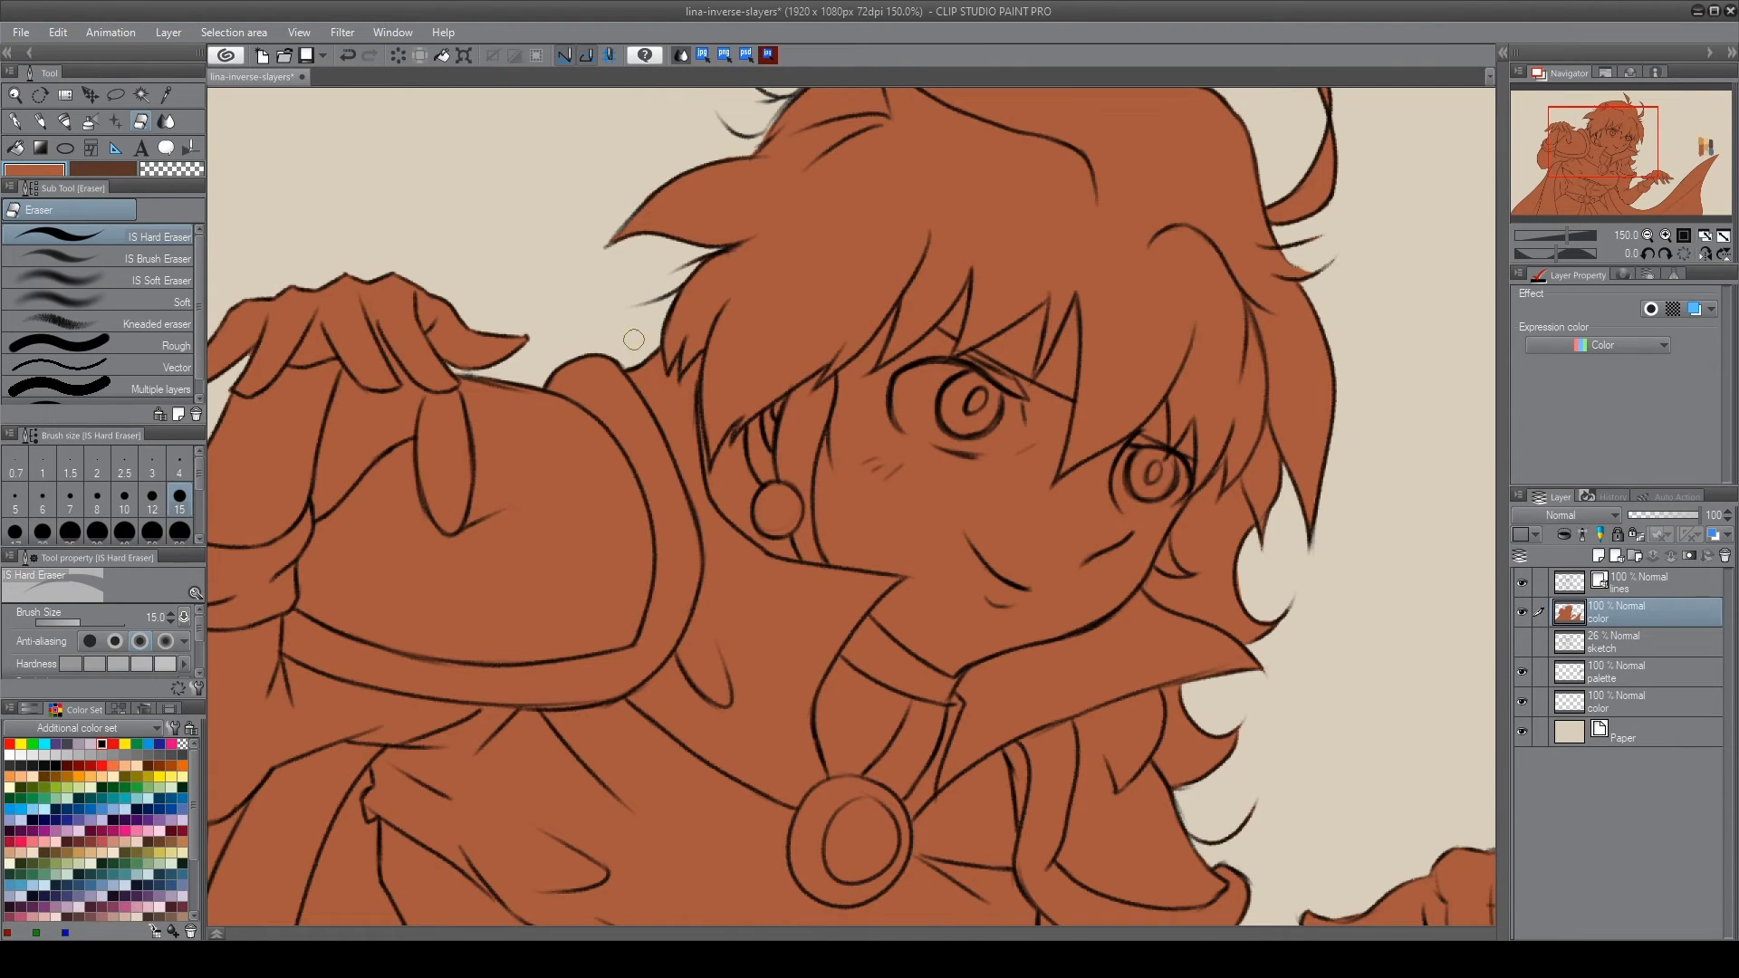
mouse_move(1277, 602)
left_mouse_down()
mouse_move(1001, 746)
mouse_move(1448, 815)
left_mouse_up()
key("b")
left_click(1366, 371, "alt")
left_click_drag(520, 421, 541, 544)
mouse_move(623, 394)
left_mouse_down()
mouse_move(664, 579)
mouse_move(613, 562)
mouse_move(716, 688)
mouse_move(797, 525)
mouse_move(636, 417)
mouse_move(716, 371)
mouse_move(869, 634)
mouse_move(860, 494)
mouse_move(875, 509)
left_mouse_up()
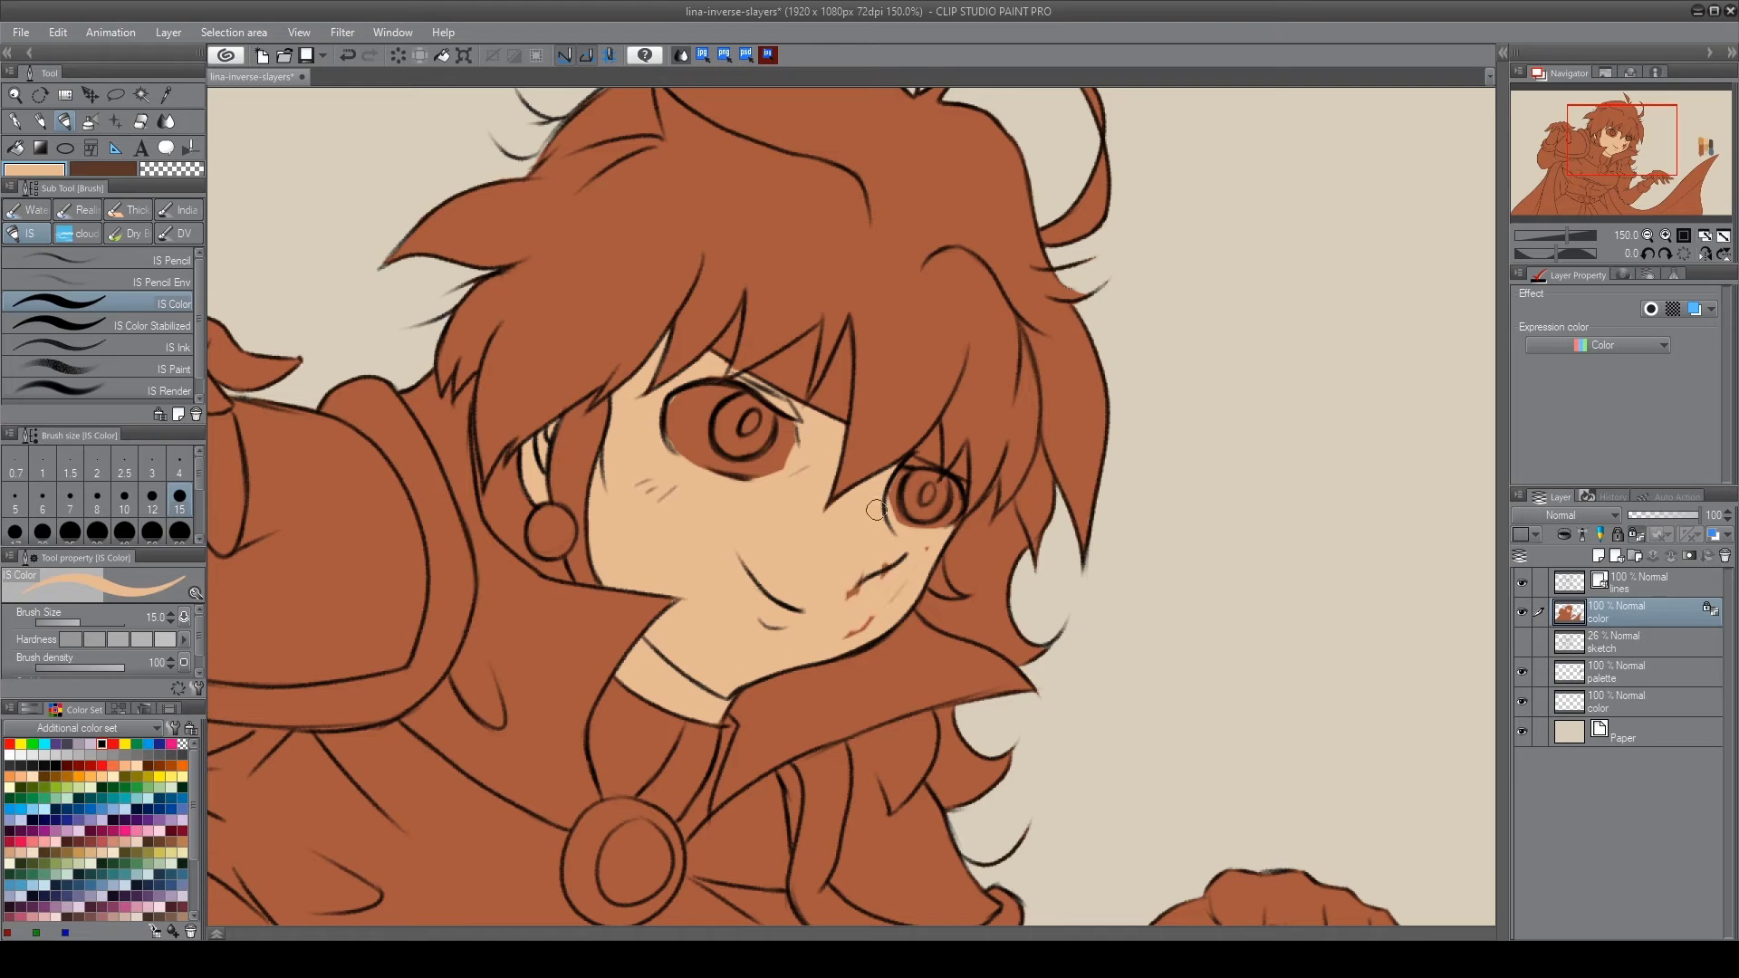
Paint dark brown shadows under the bangs and beside both eyes
left_click(1385, 389, "alt")
mouse_move(975, 385)
left_mouse_down()
mouse_move(458, 262)
mouse_move(430, 317)
left_mouse_up()
left_click_drag(634, 453, 905, 579)
left_click_drag(507, 330, 525, 403)
mouse_move(480, 340)
left_mouse_down()
mouse_move(447, 350)
mouse_move(503, 380)
left_mouse_up()
left_click_drag(398, 289, 417, 345)
left_click_drag(416, 344, 150, 239)
Paint both eye whites and the collar strip light cream
left_click(1250, 474, "alt")
left_click_drag(1249, 474, 1539, 637)
left_click_drag(380, 462, 489, 462)
left_click(614, 554, "alt")
mouse_move(372, 784)
left_mouse_down()
mouse_move(751, 688)
mouse_move(777, 755)
mouse_move(647, 815)
mouse_move(757, 842)
left_mouse_up()
Darken the brooch ring, collar edges and collar lining in reddish brown
left_click(777, 756, "alt")
mouse_move(670, 756)
left_mouse_down()
mouse_move(656, 665)
mouse_move(507, 363)
mouse_move(544, 416)
left_mouse_up()
mouse_move(556, 507)
left_mouse_down()
mouse_move(508, 670)
mouse_move(652, 769)
left_mouse_up()
mouse_move(571, 707)
left_mouse_down()
mouse_move(558, 662)
mouse_move(598, 544)
left_mouse_up()
left_click_drag(996, 725, 561, 556)
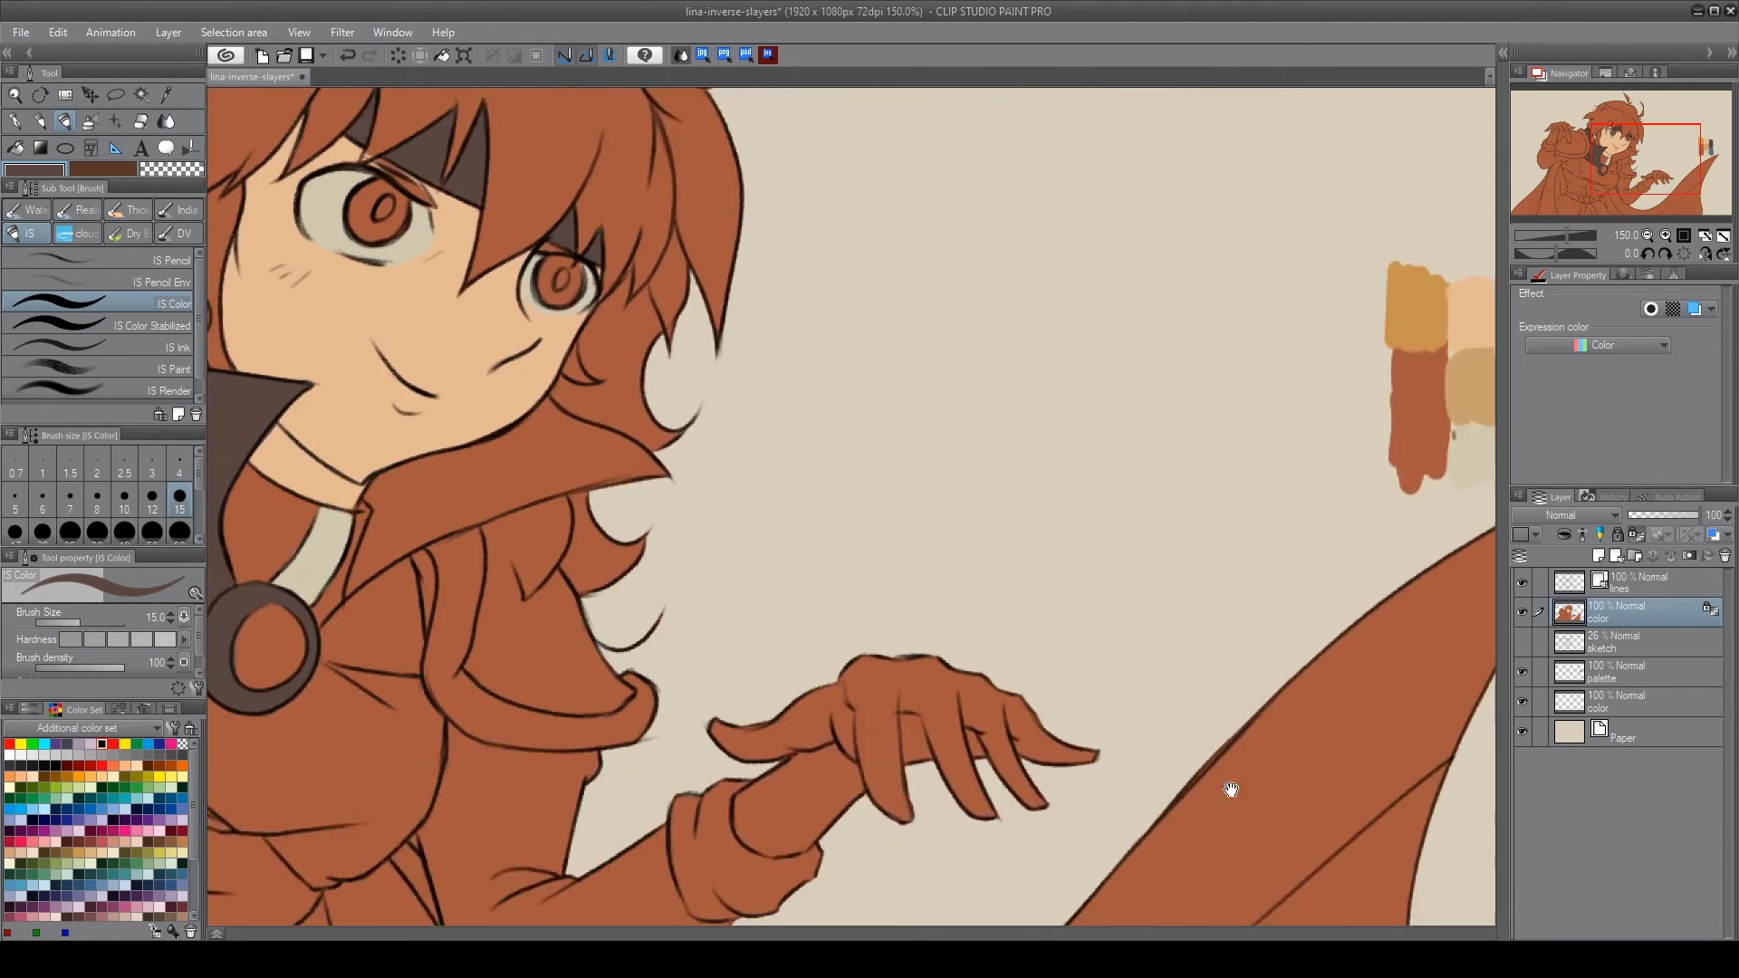
left_click_drag(906, 724, 1195, 616)
left_click_drag(642, 535, 718, 438)
Paint the earring and shoulder trim gold and fill the shoulder pad dark brown
left_click_drag(1005, 366, 1075, 508)
left_click_drag(430, 344, 435, 485)
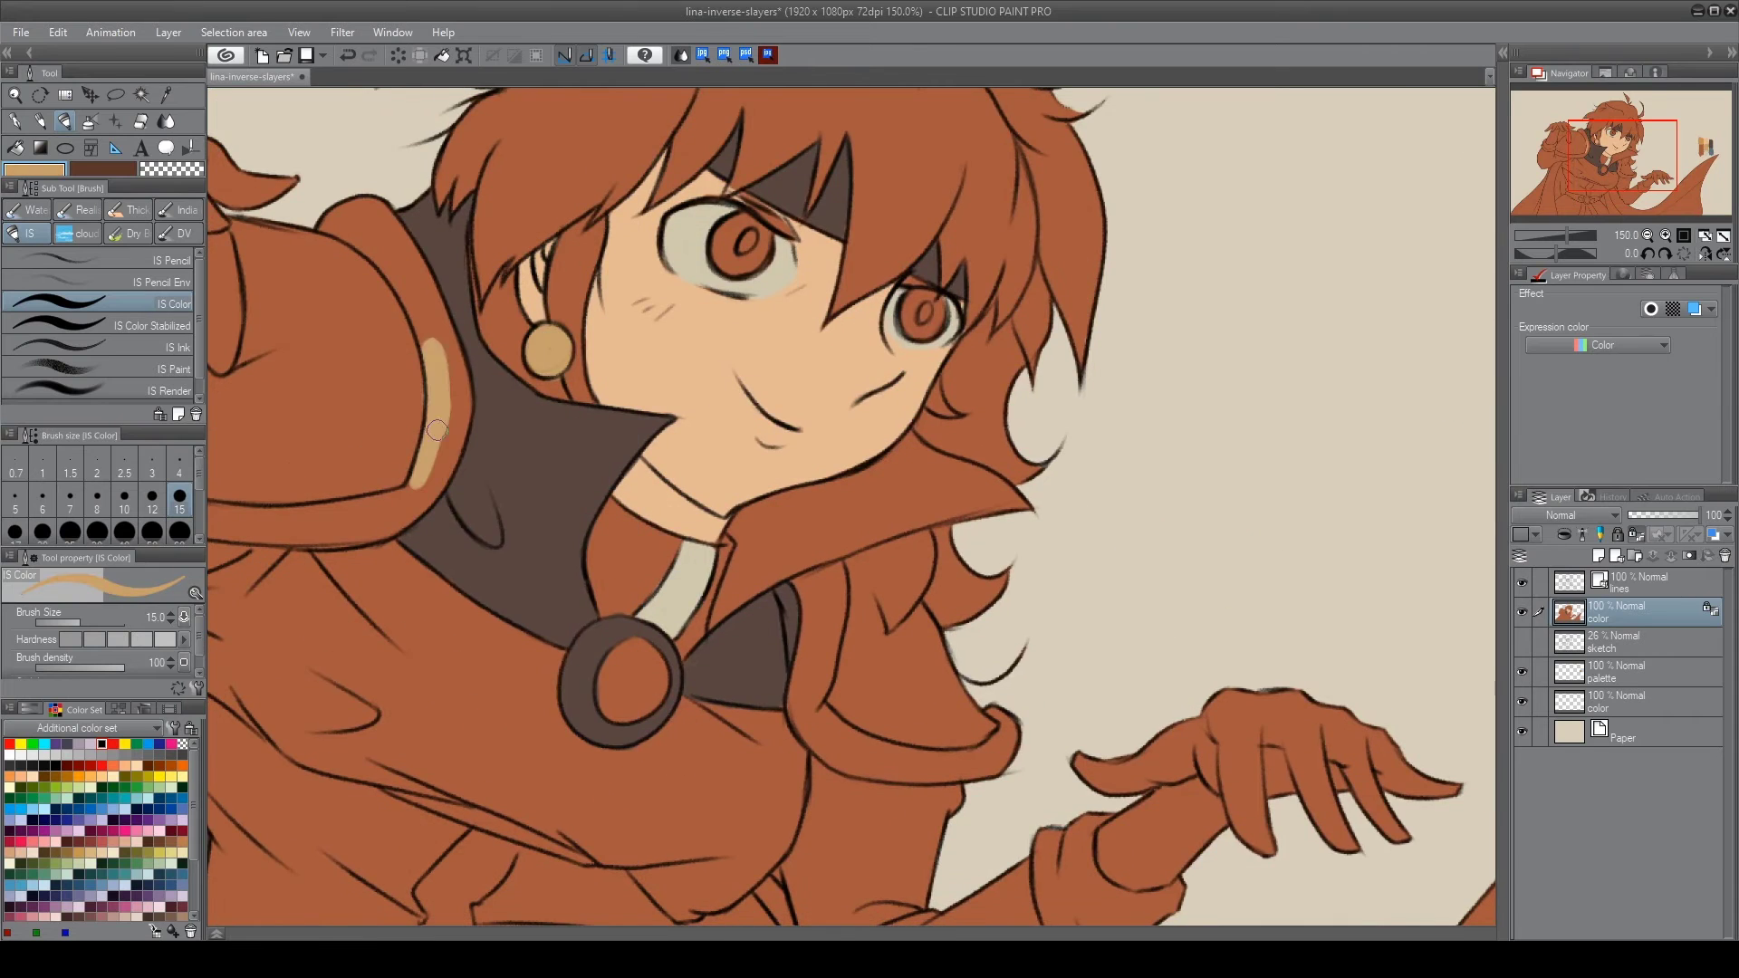
left_click_drag(453, 407, 541, 489)
left_click_drag(539, 425, 507, 584)
mouse_move(544, 507)
left_mouse_down()
mouse_move(502, 413)
mouse_move(815, 389)
left_mouse_up()
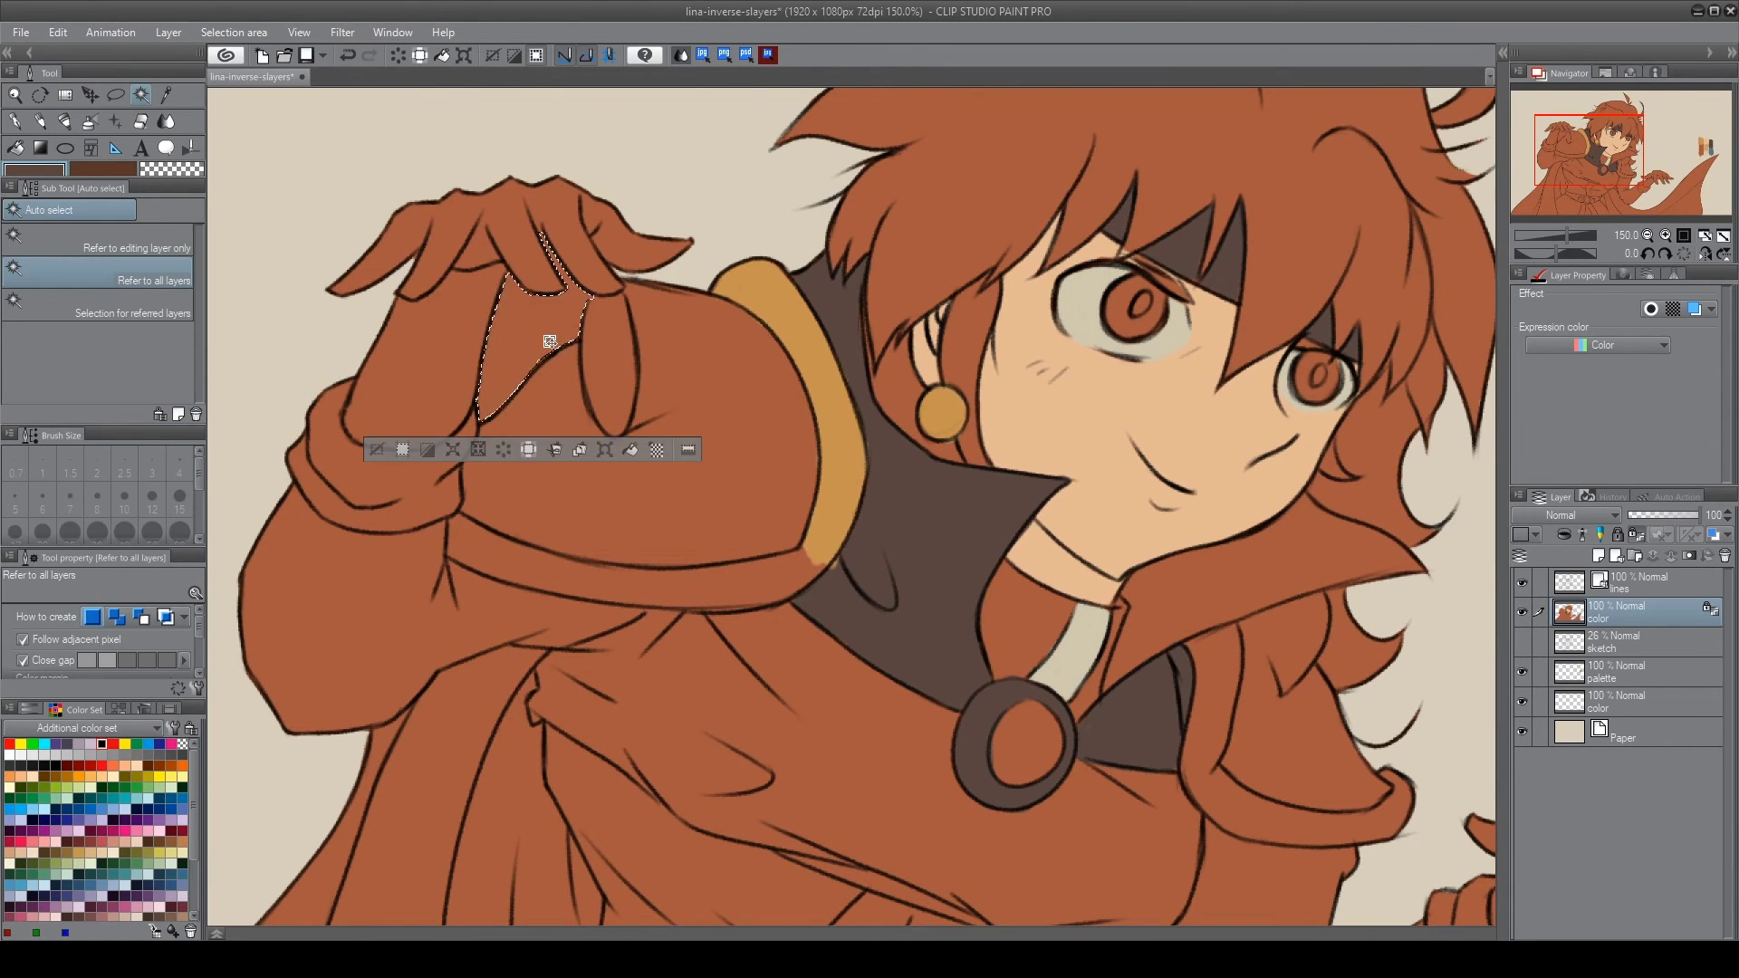
left_click_drag(543, 507, 586, 404)
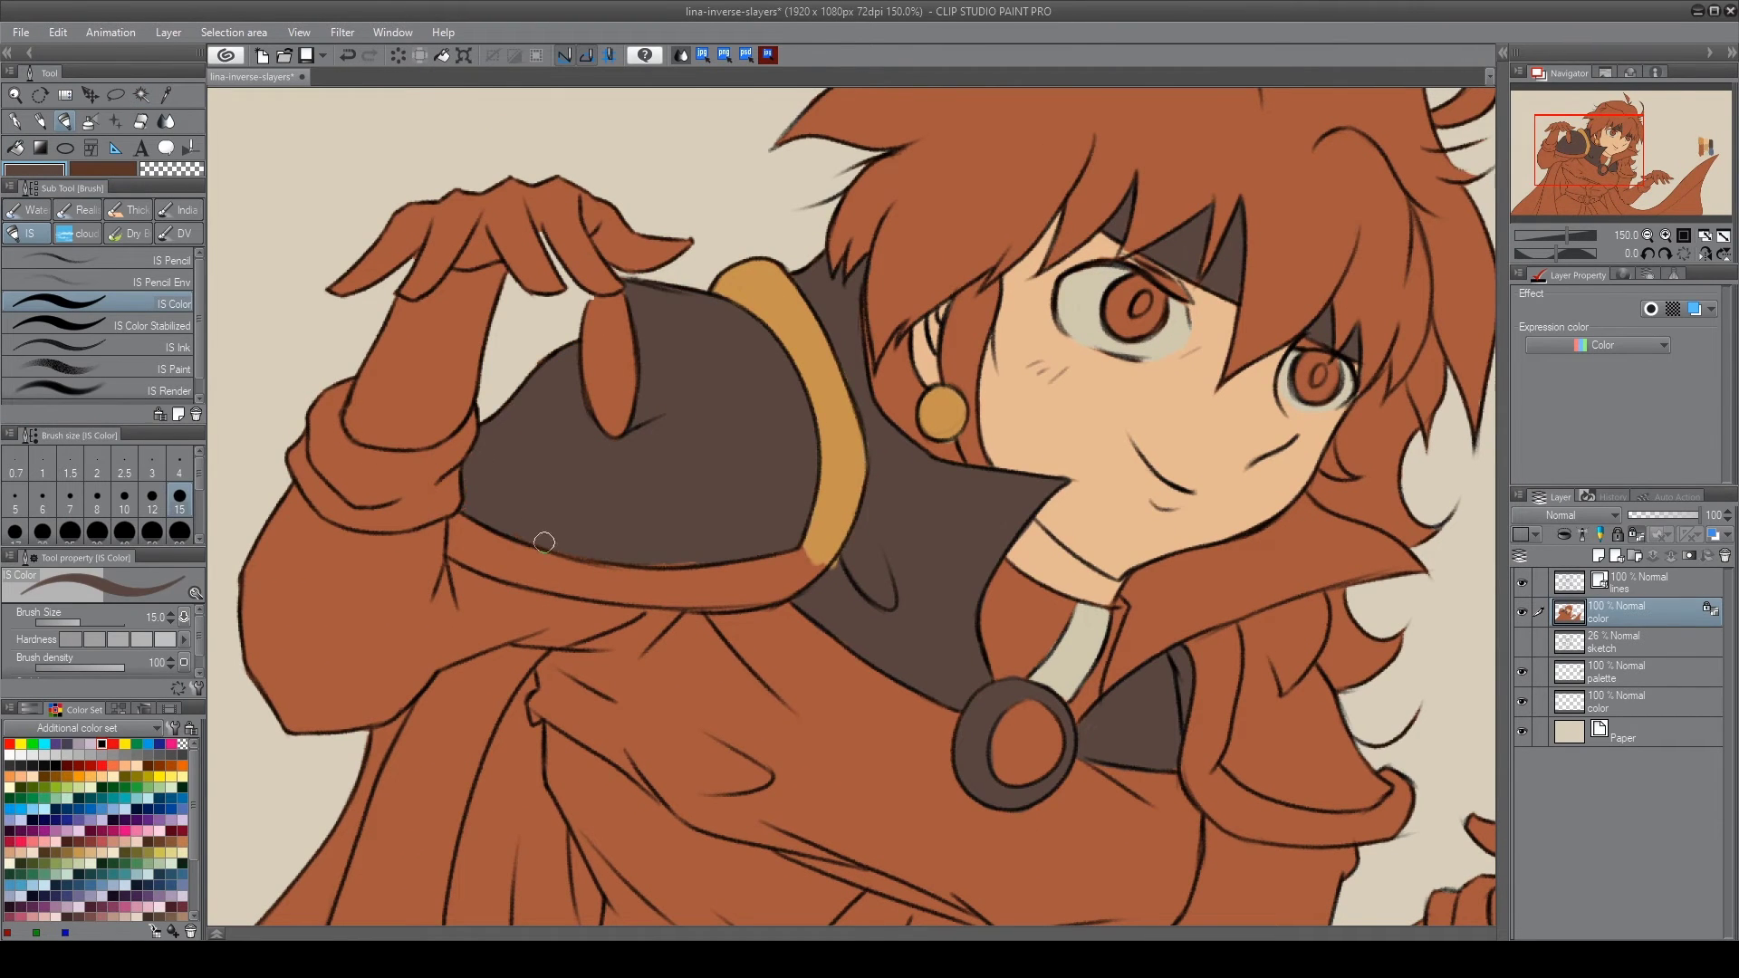
Paint the collar's lower edge, right cape edge, right sleeve and chest gold
left_click(820, 534, "alt")
left_click_drag(815, 579, 453, 521)
mouse_move(1236, 624)
left_mouse_down()
mouse_move(1399, 797)
mouse_move(1335, 530)
mouse_move(1256, 514)
left_mouse_up()
left_click_drag(1304, 561, 1195, 842)
left_click_drag(1068, 634, 521, 374)
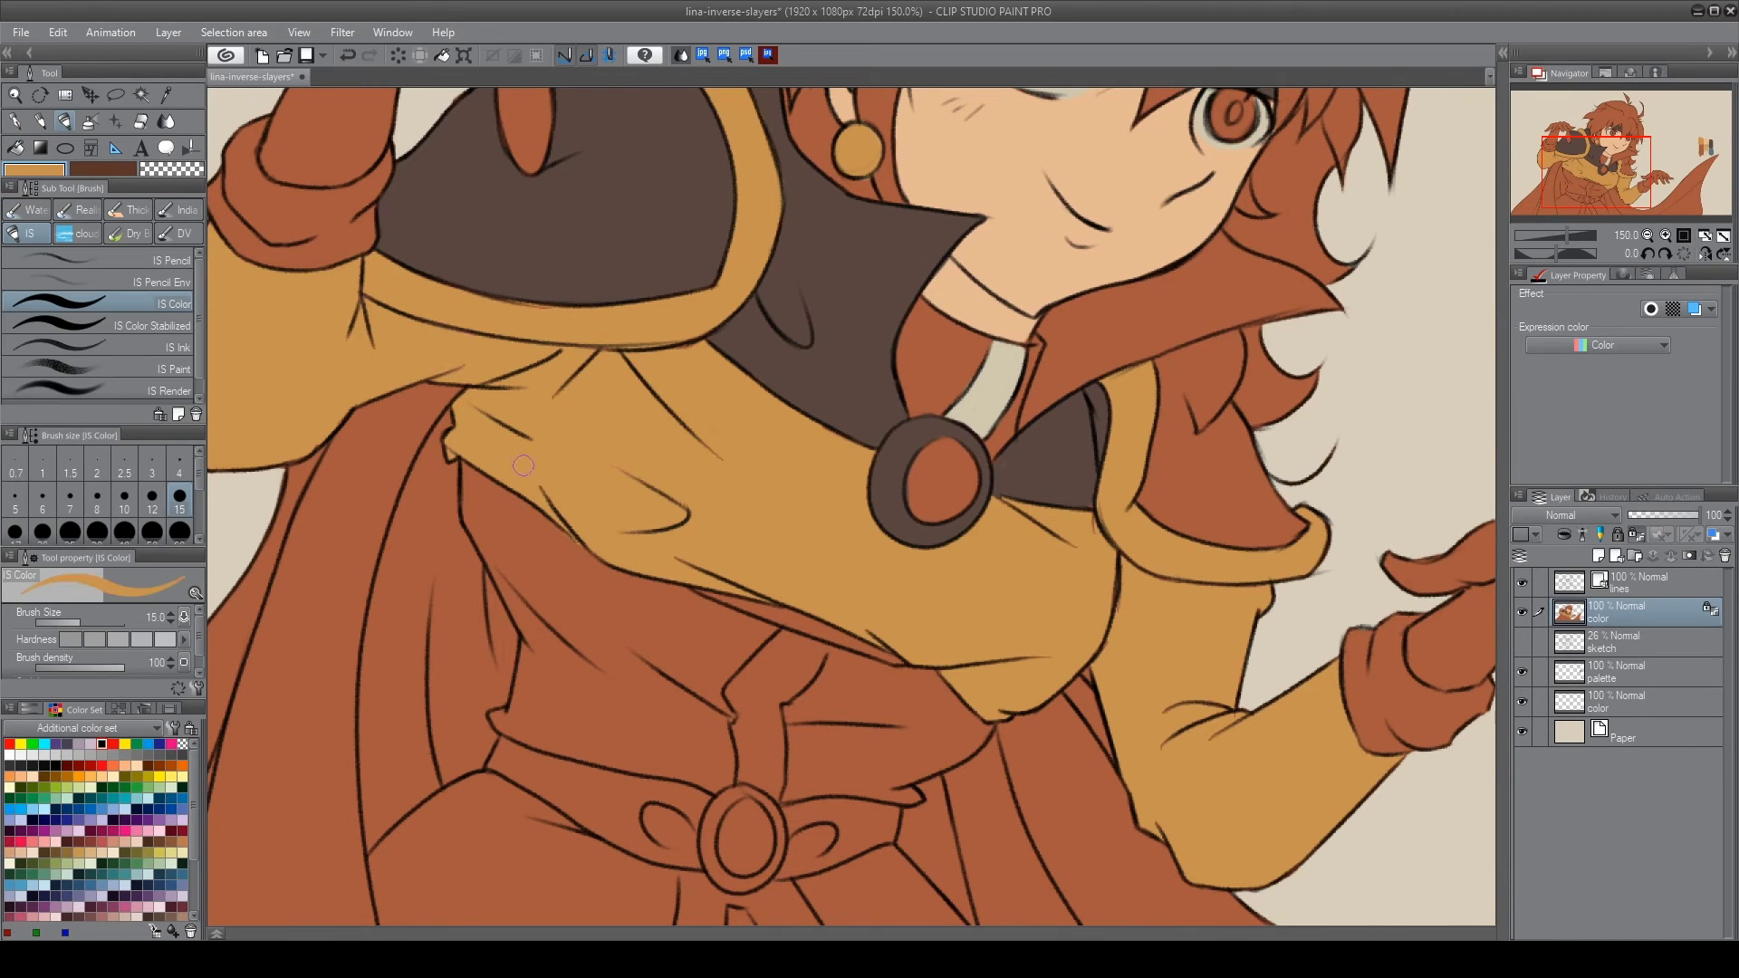
left_click_drag(1153, 734, 1281, 761)
Paint a cream stripe by the belt and the belt dark brown around the ring
left_click(1127, 399, "alt")
mouse_move(909, 666)
left_mouse_down()
mouse_move(863, 763)
mouse_move(915, 688)
left_mouse_up()
left_click(1186, 444, "alt")
left_click_drag(905, 815, 890, 570)
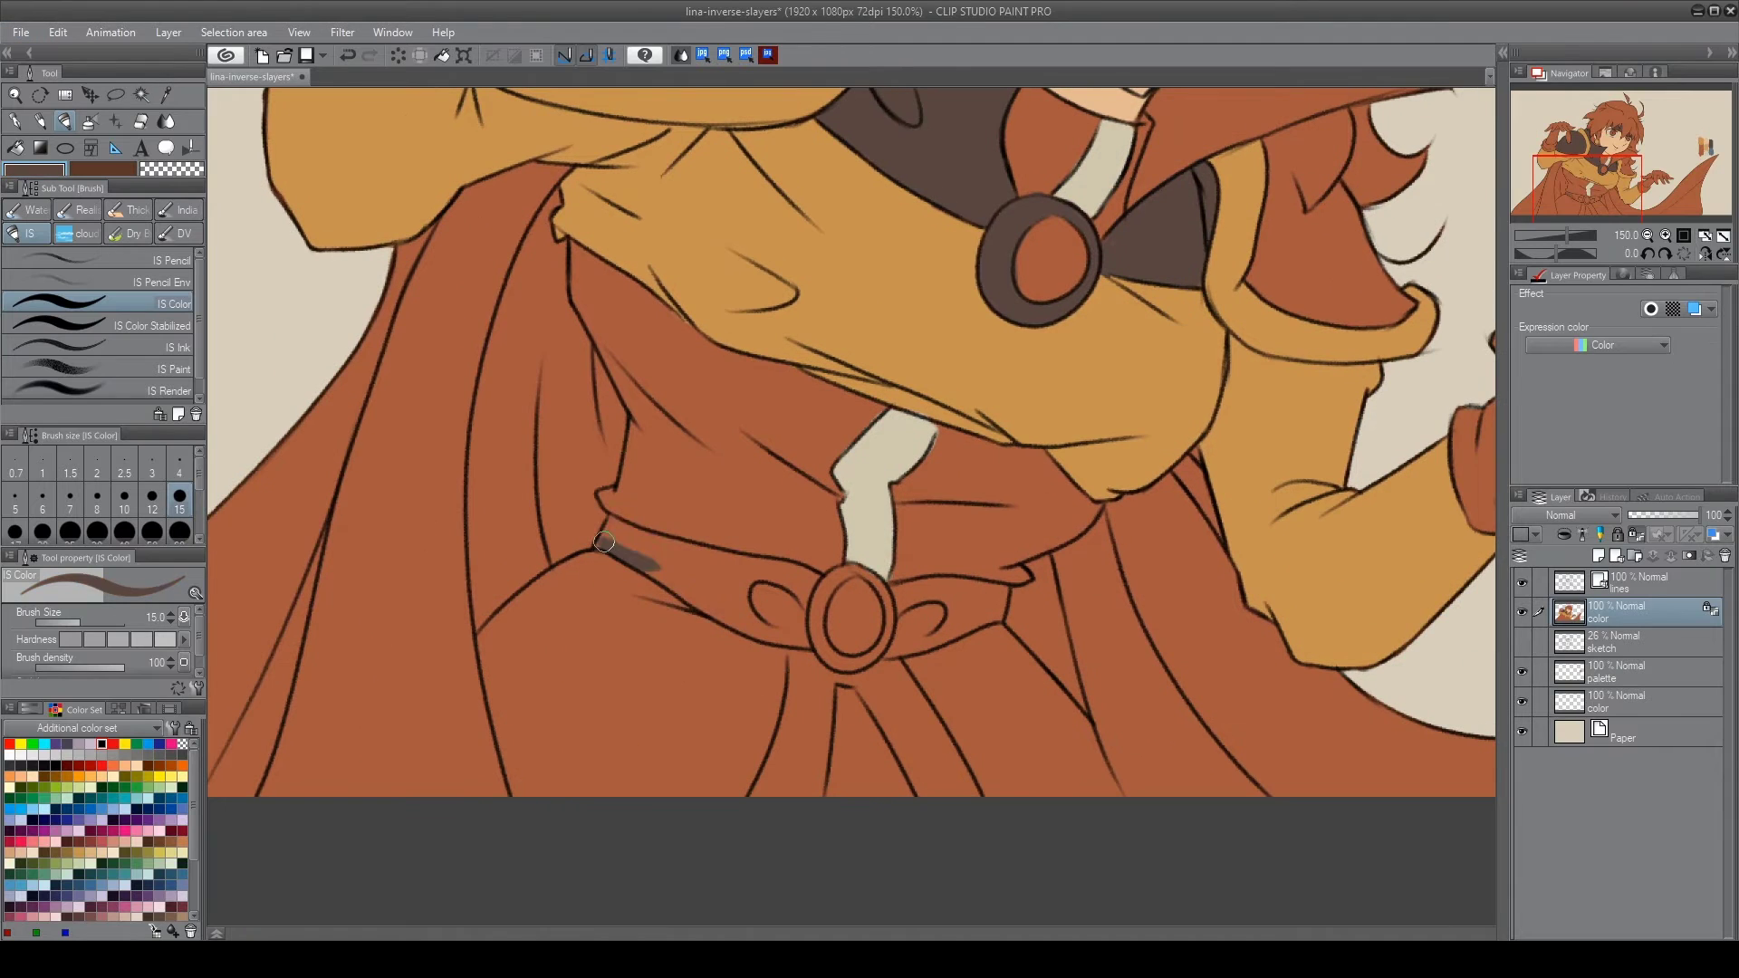
left_click_drag(602, 530, 811, 639)
left_click_drag(661, 544, 996, 625)
mouse_move(846, 579)
left_mouse_down()
mouse_move(809, 609)
mouse_move(860, 575)
left_mouse_up()
Extend the cream stripe below the belt ring and fill the cape band dark brown
left_click(870, 507, "alt")
mouse_move(803, 661)
left_mouse_down()
mouse_move(769, 797)
mouse_move(855, 684)
mouse_move(905, 779)
left_mouse_up()
left_click(857, 659, "alt")
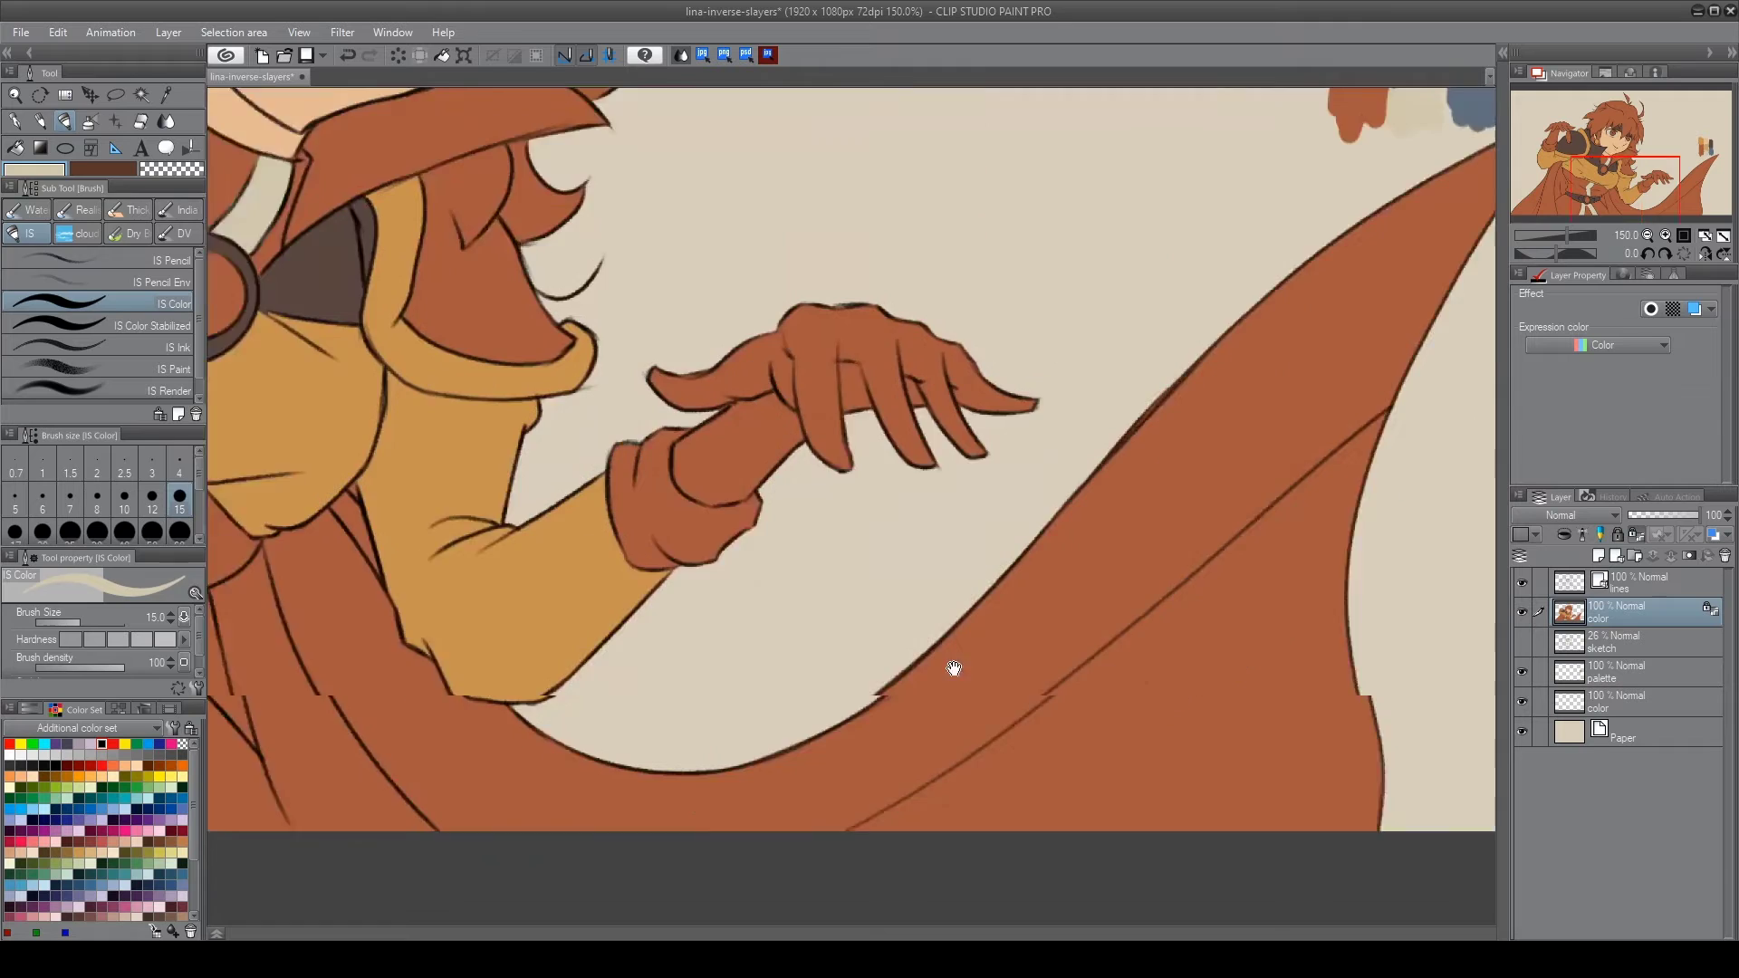
left_click_drag(951, 669, 1251, 571)
left_click(633, 408, "alt")
key("alt+BackSpace")
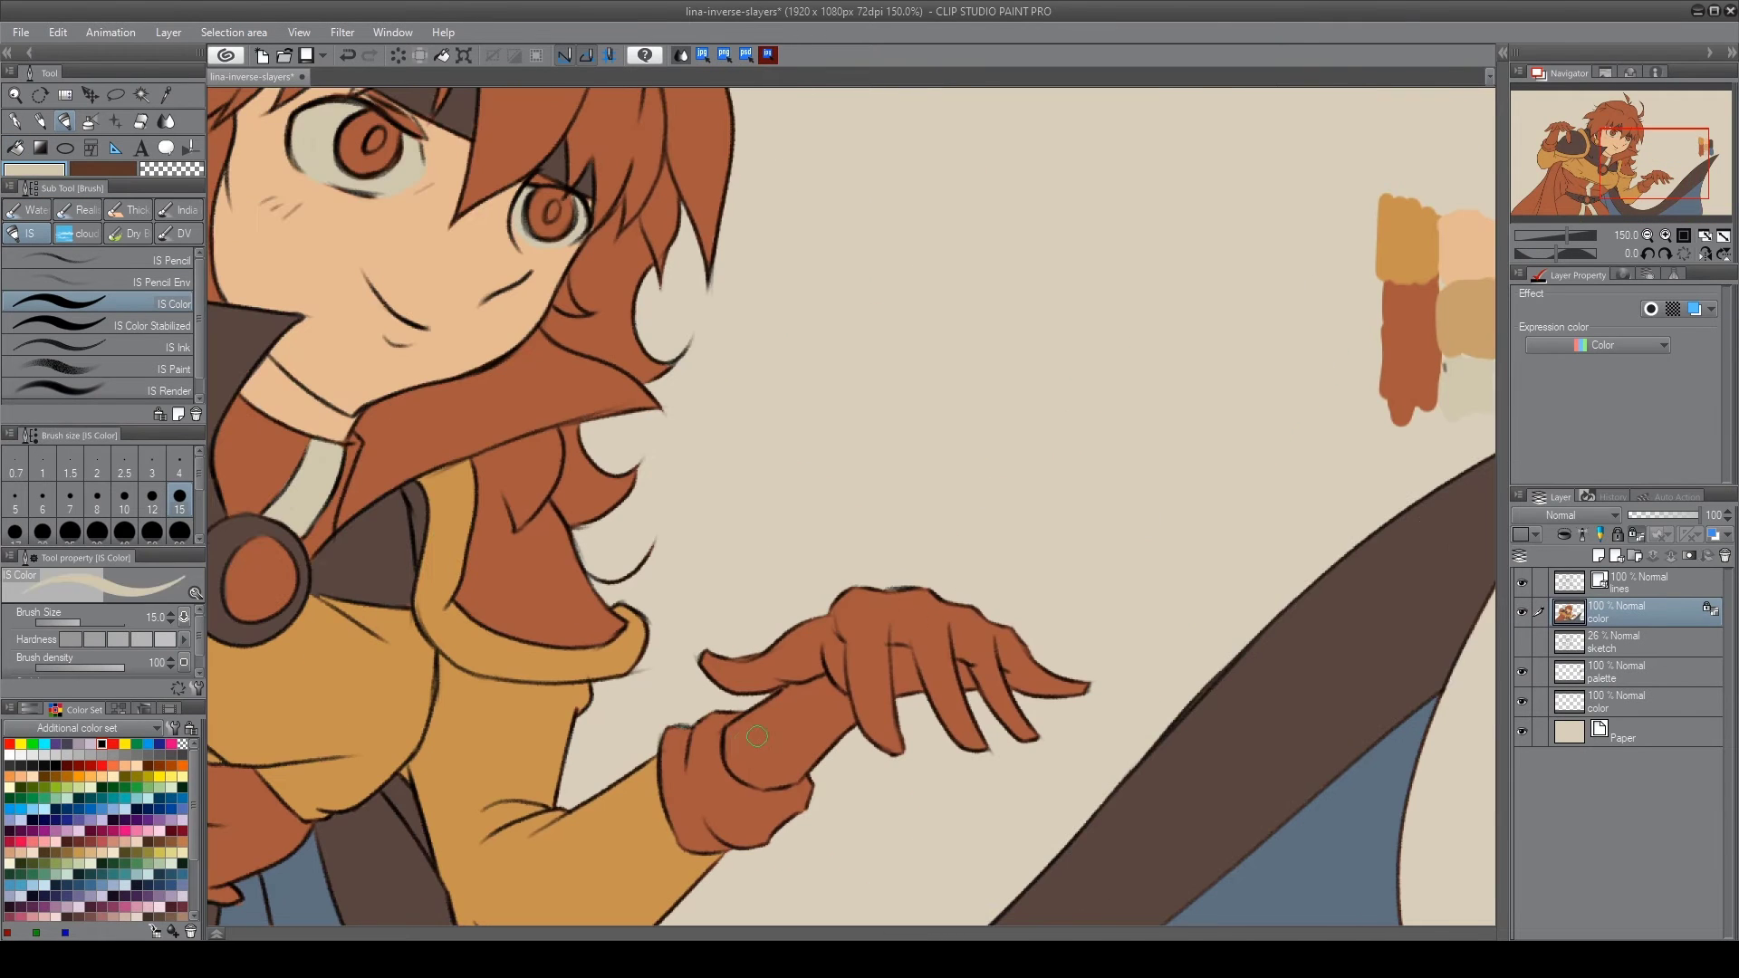
Fill both gloves cream and the left part of the cape dark brown
left_click(797, 869, "alt")
key("alt+BackSpace")
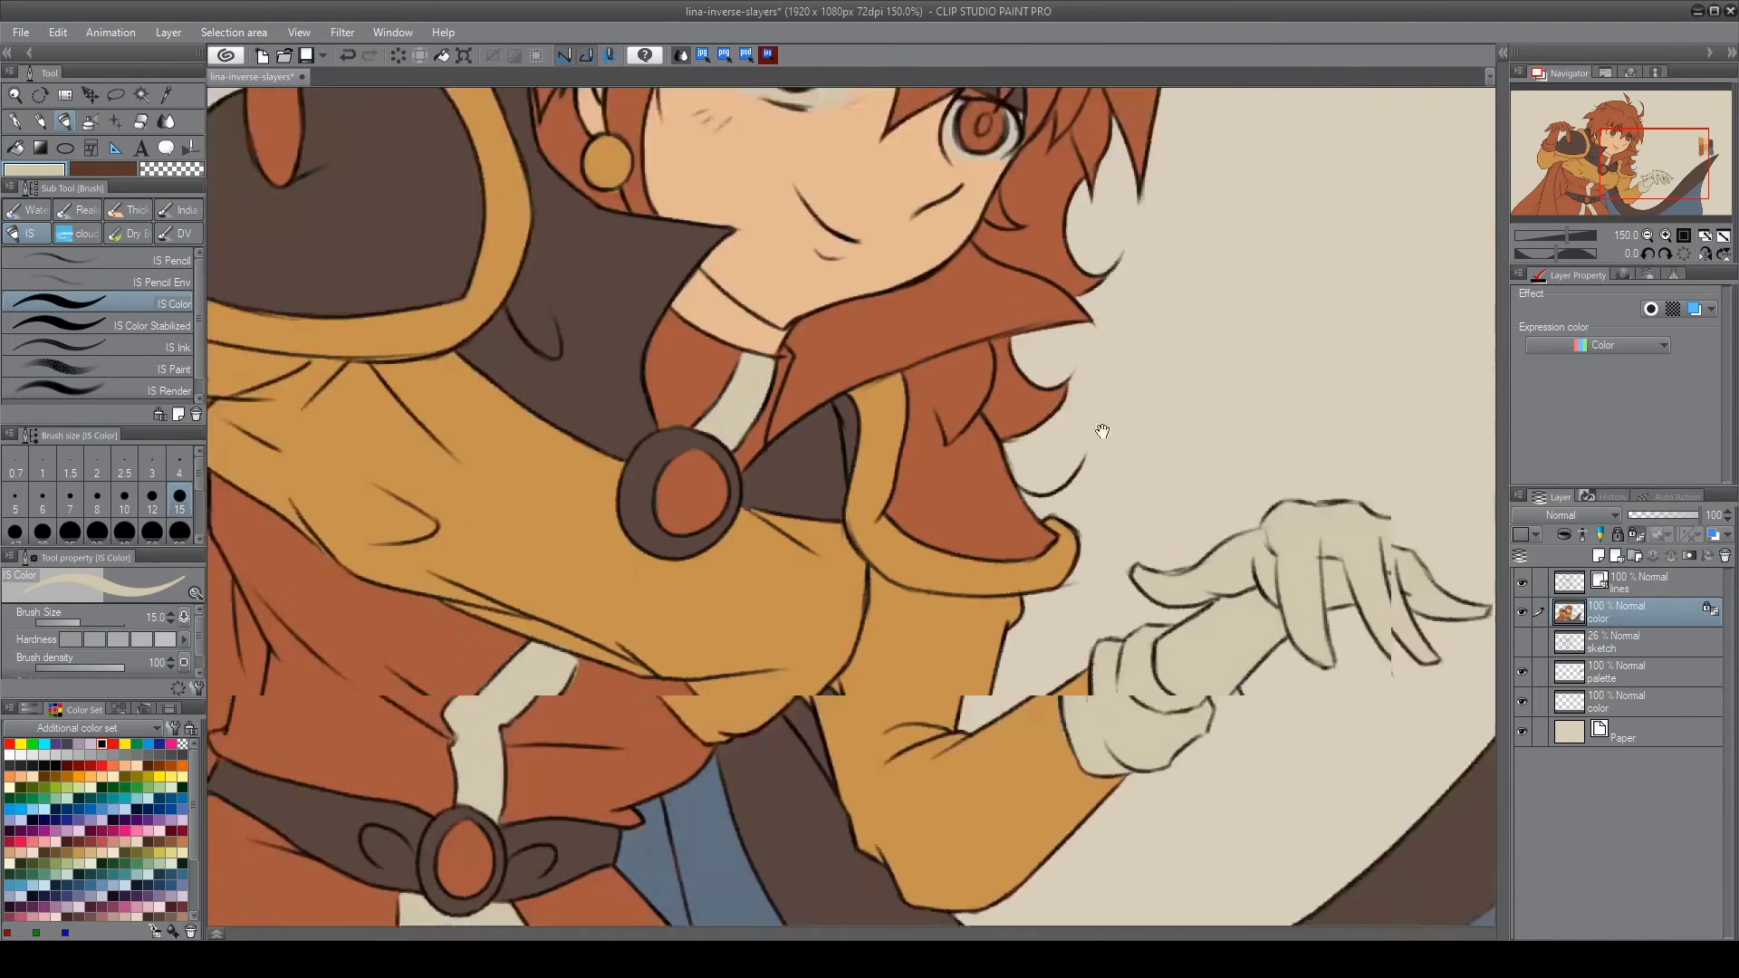
left_click_drag(716, 835, 1358, 543)
left_click(561, 414, "alt")
key("alt+BackSpace")
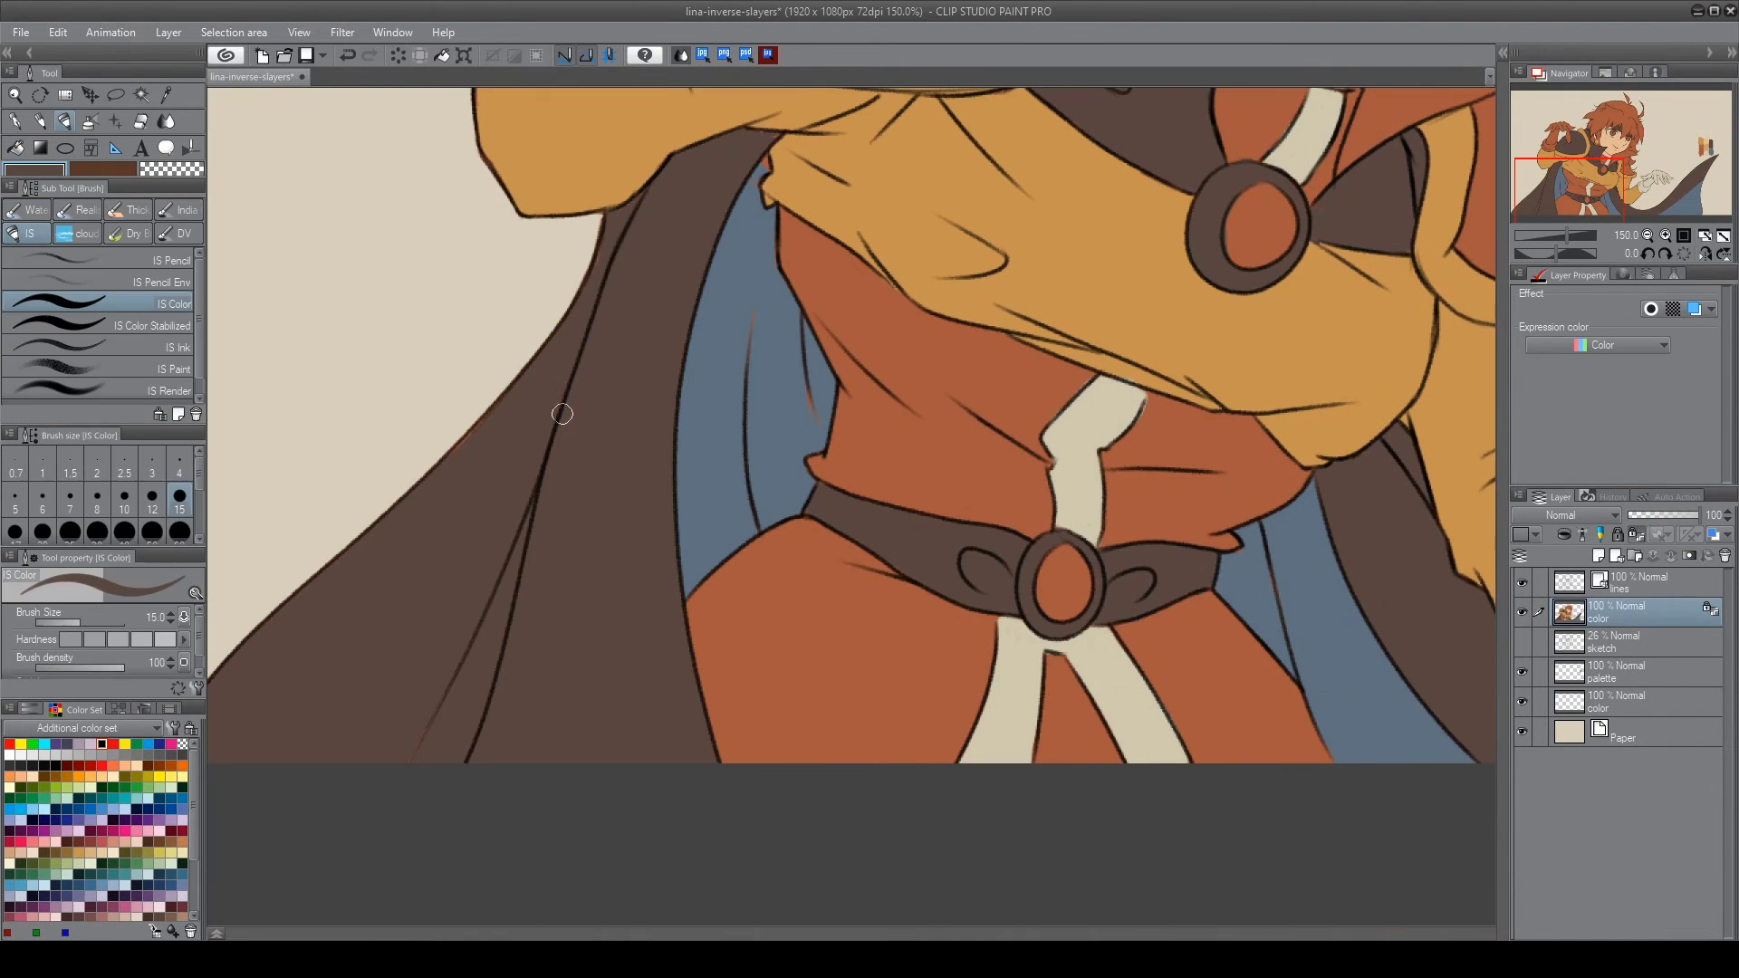
left_click_drag(561, 413, 788, 532)
left_click(770, 329, "alt")
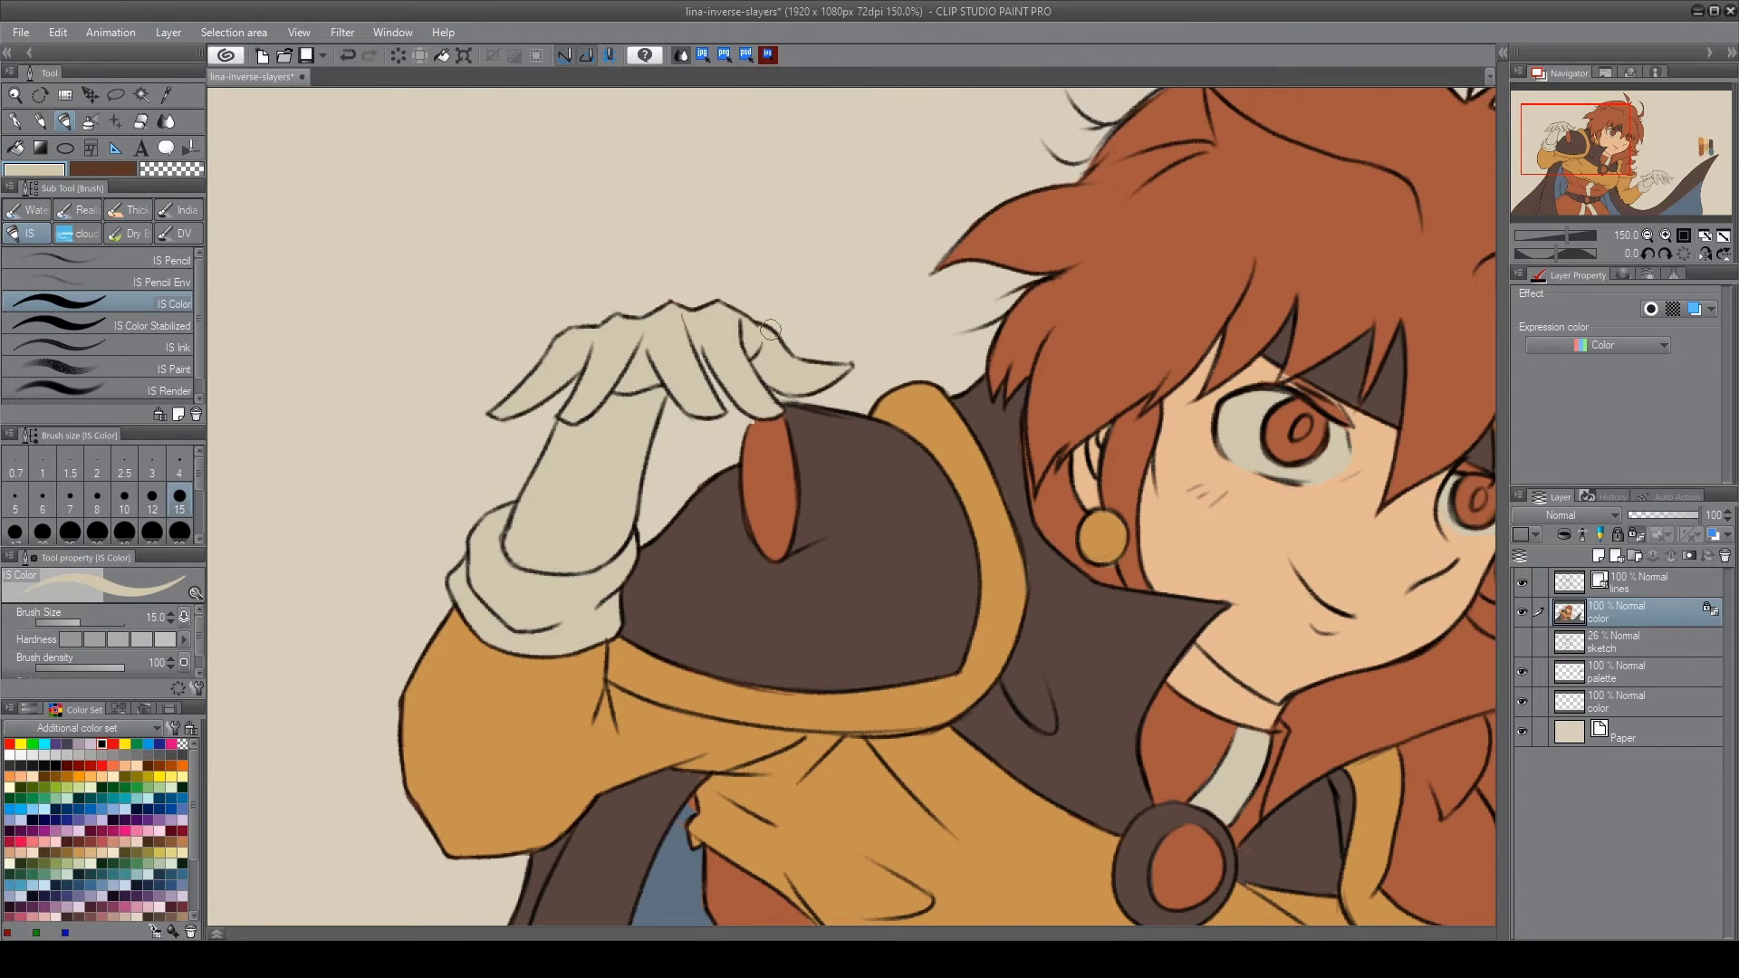
key("ctrl+0")
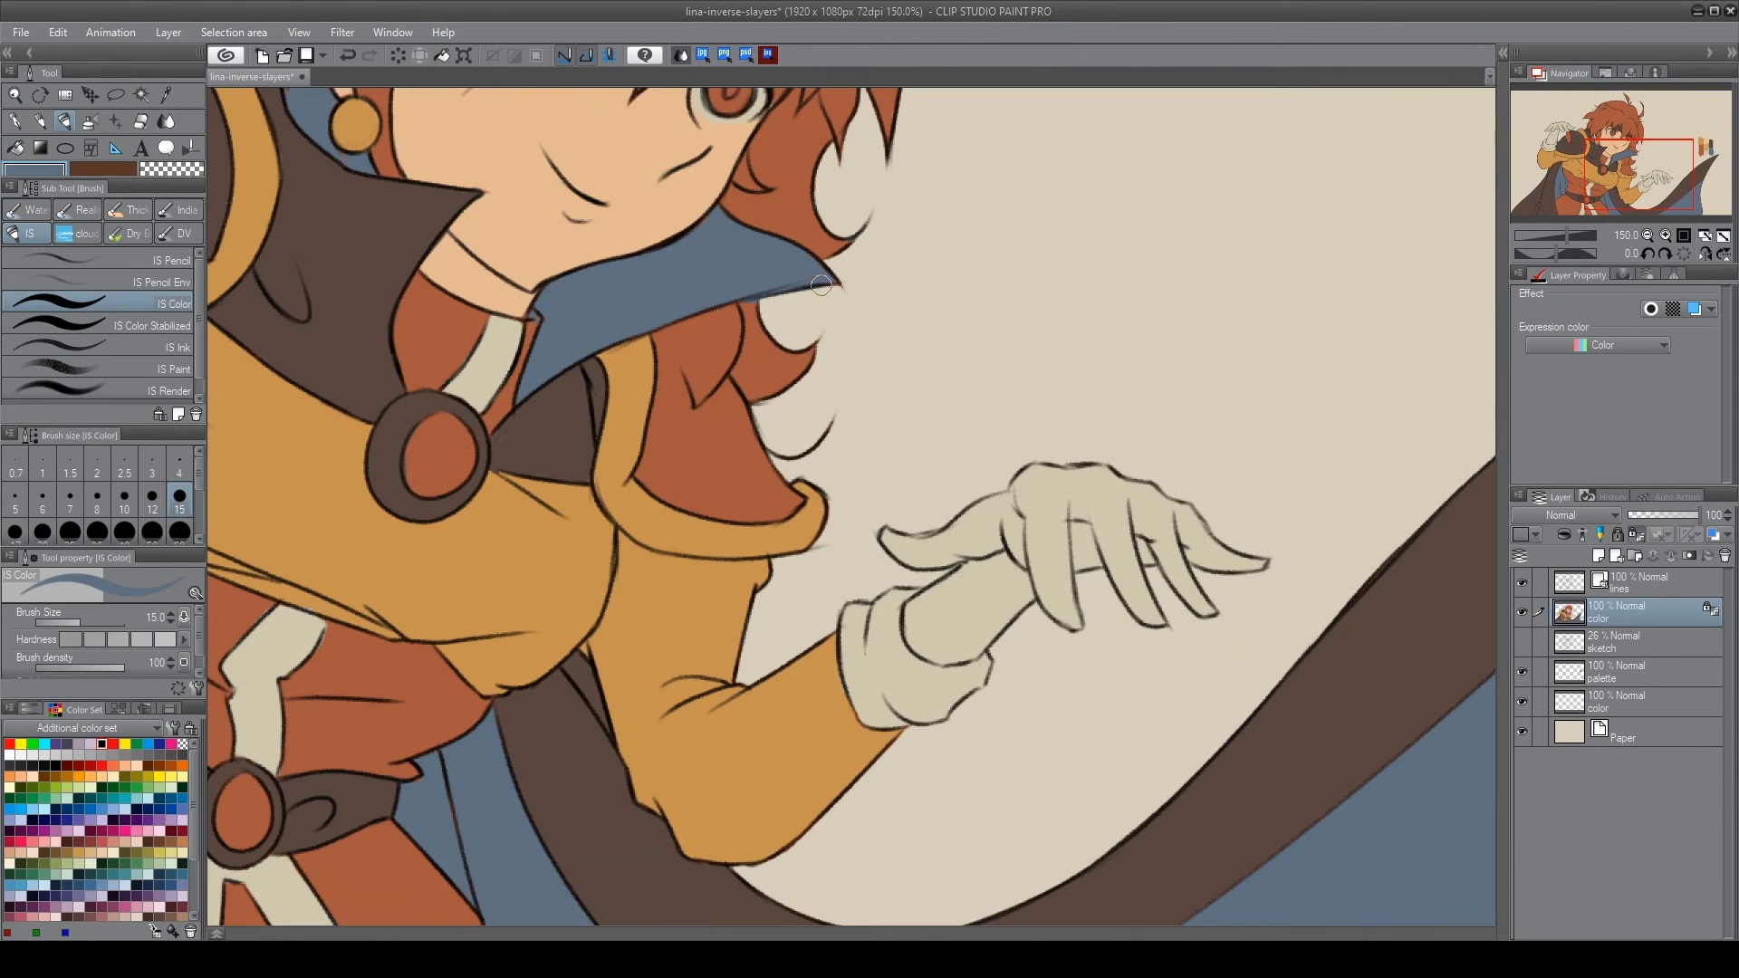
left_click_drag(604, 315, 812, 740)
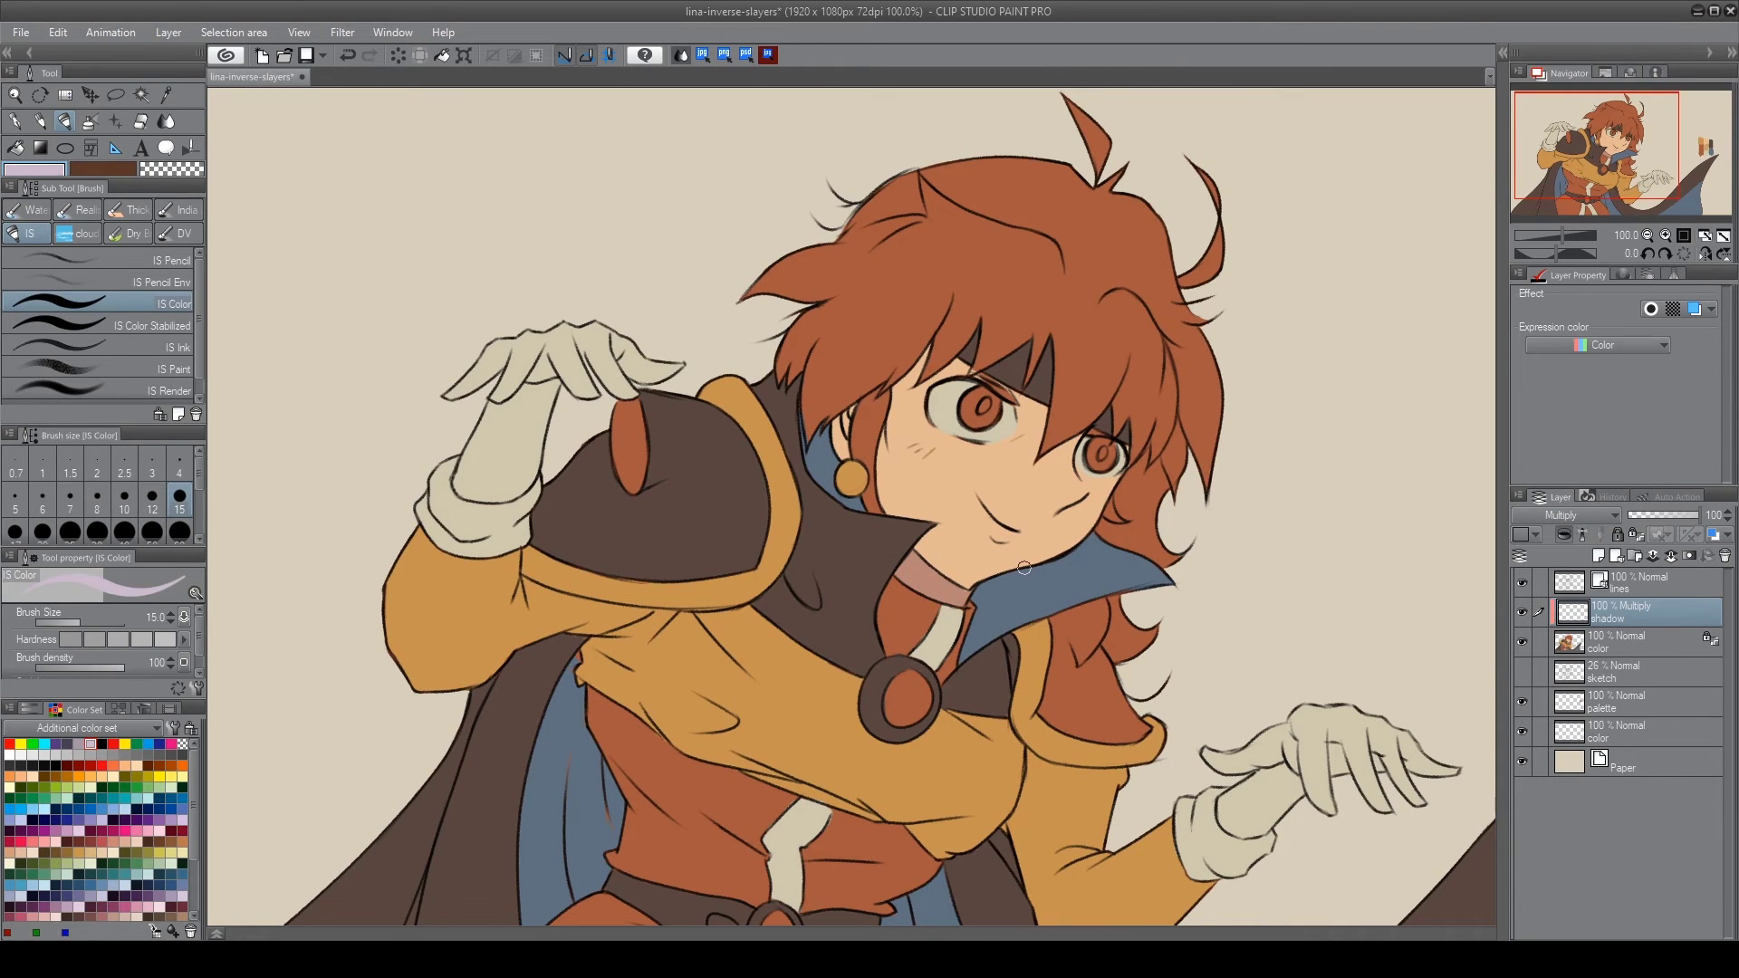
Shade along the tops of both eyes, the jacket and the blue collar
scroll(975, 336, "up", 2)
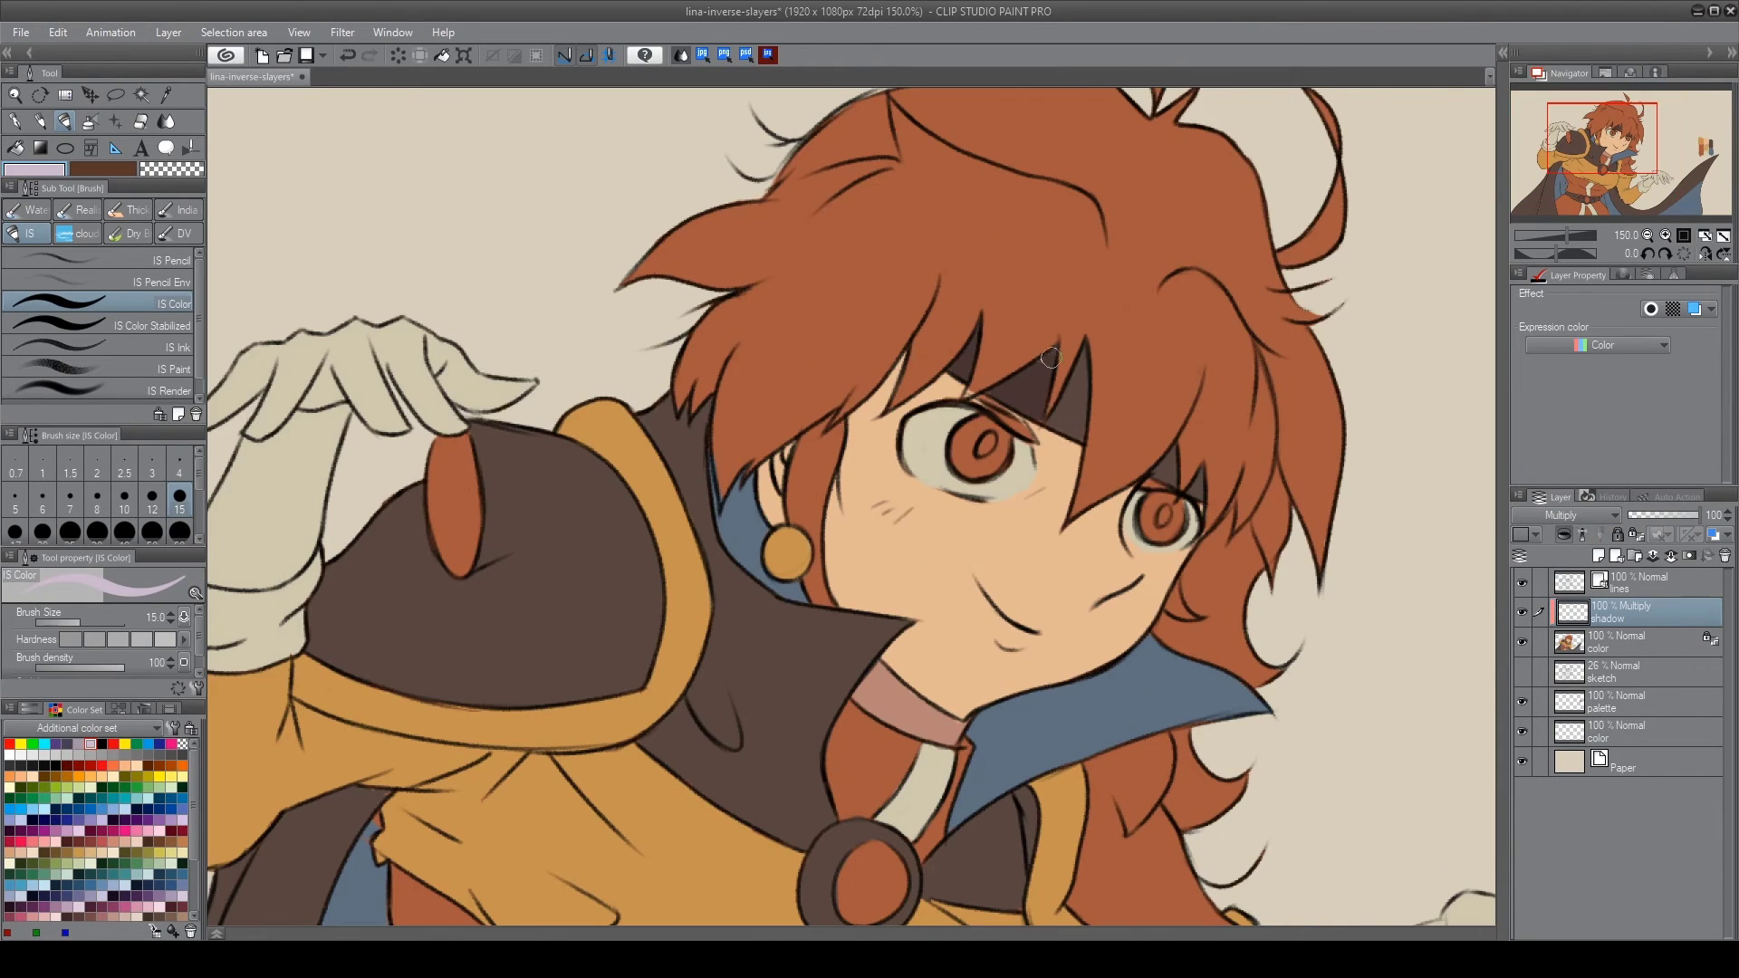
left_click_drag(1136, 502, 1197, 489)
left_click_drag(1028, 430, 955, 416)
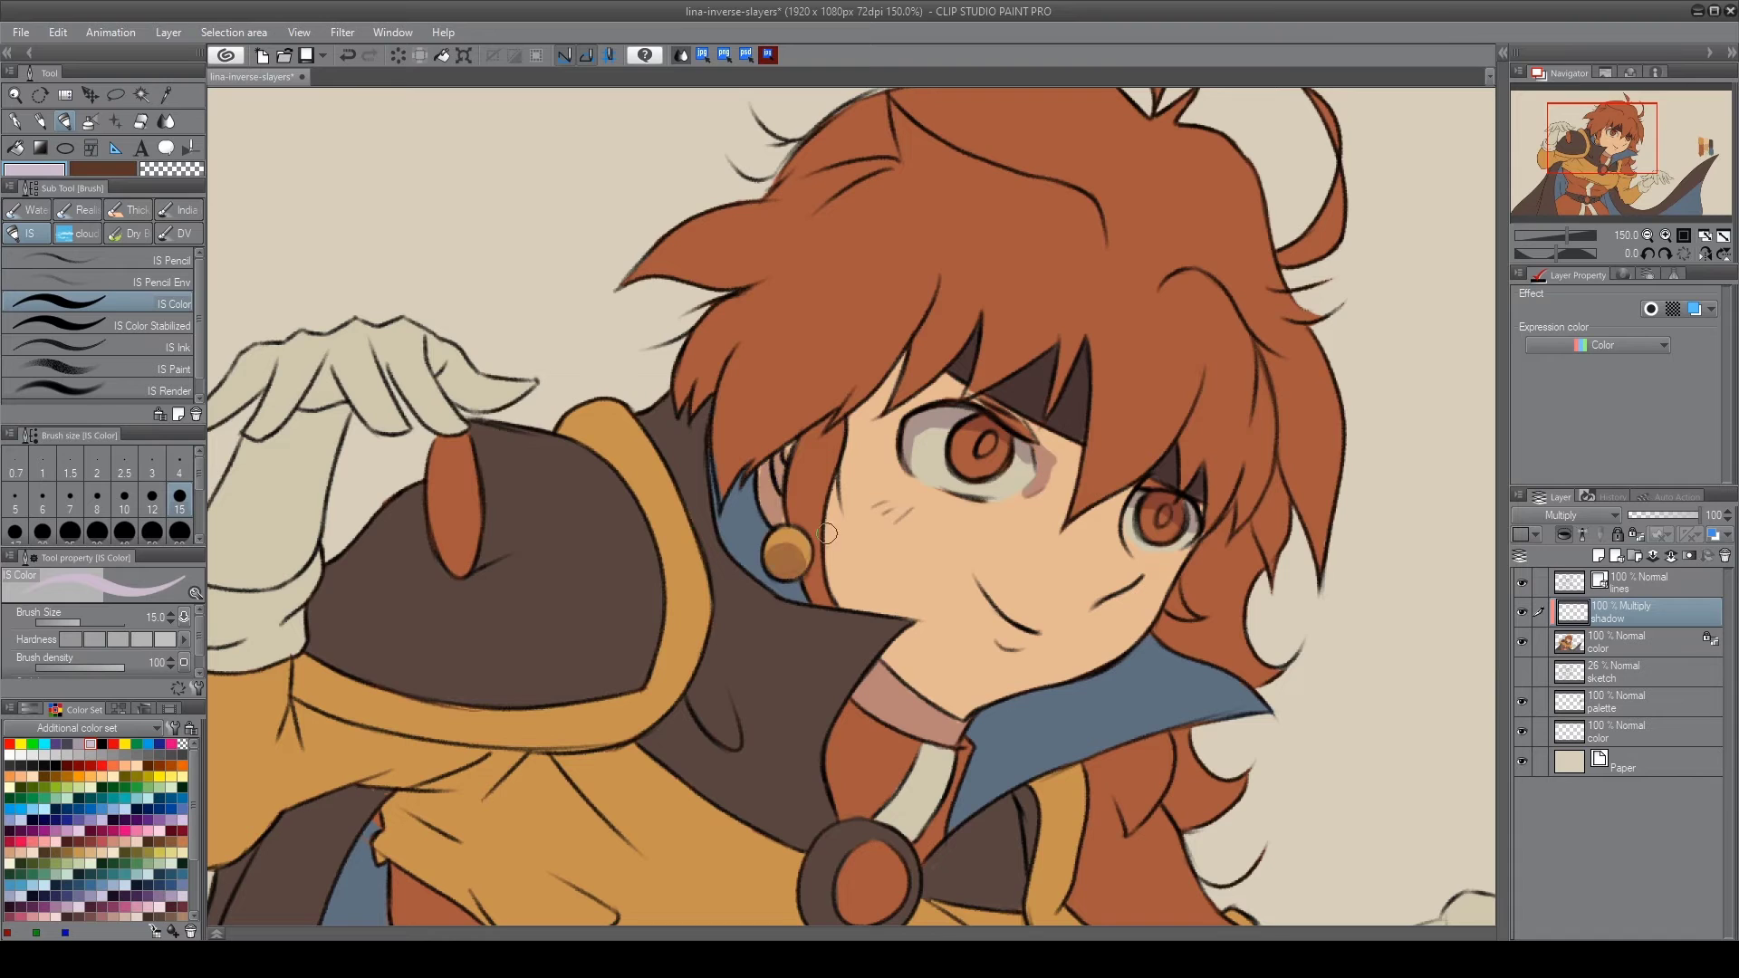
left_click_drag(729, 675, 693, 738)
left_click_drag(960, 814, 1195, 665)
Shade the hair on the right and extend the blue collar shadow, undoing a stray stroke
left_click_drag(1209, 575, 1155, 661)
left_click_drag(1272, 579, 1213, 684)
left_click_drag(1177, 824, 1183, 741)
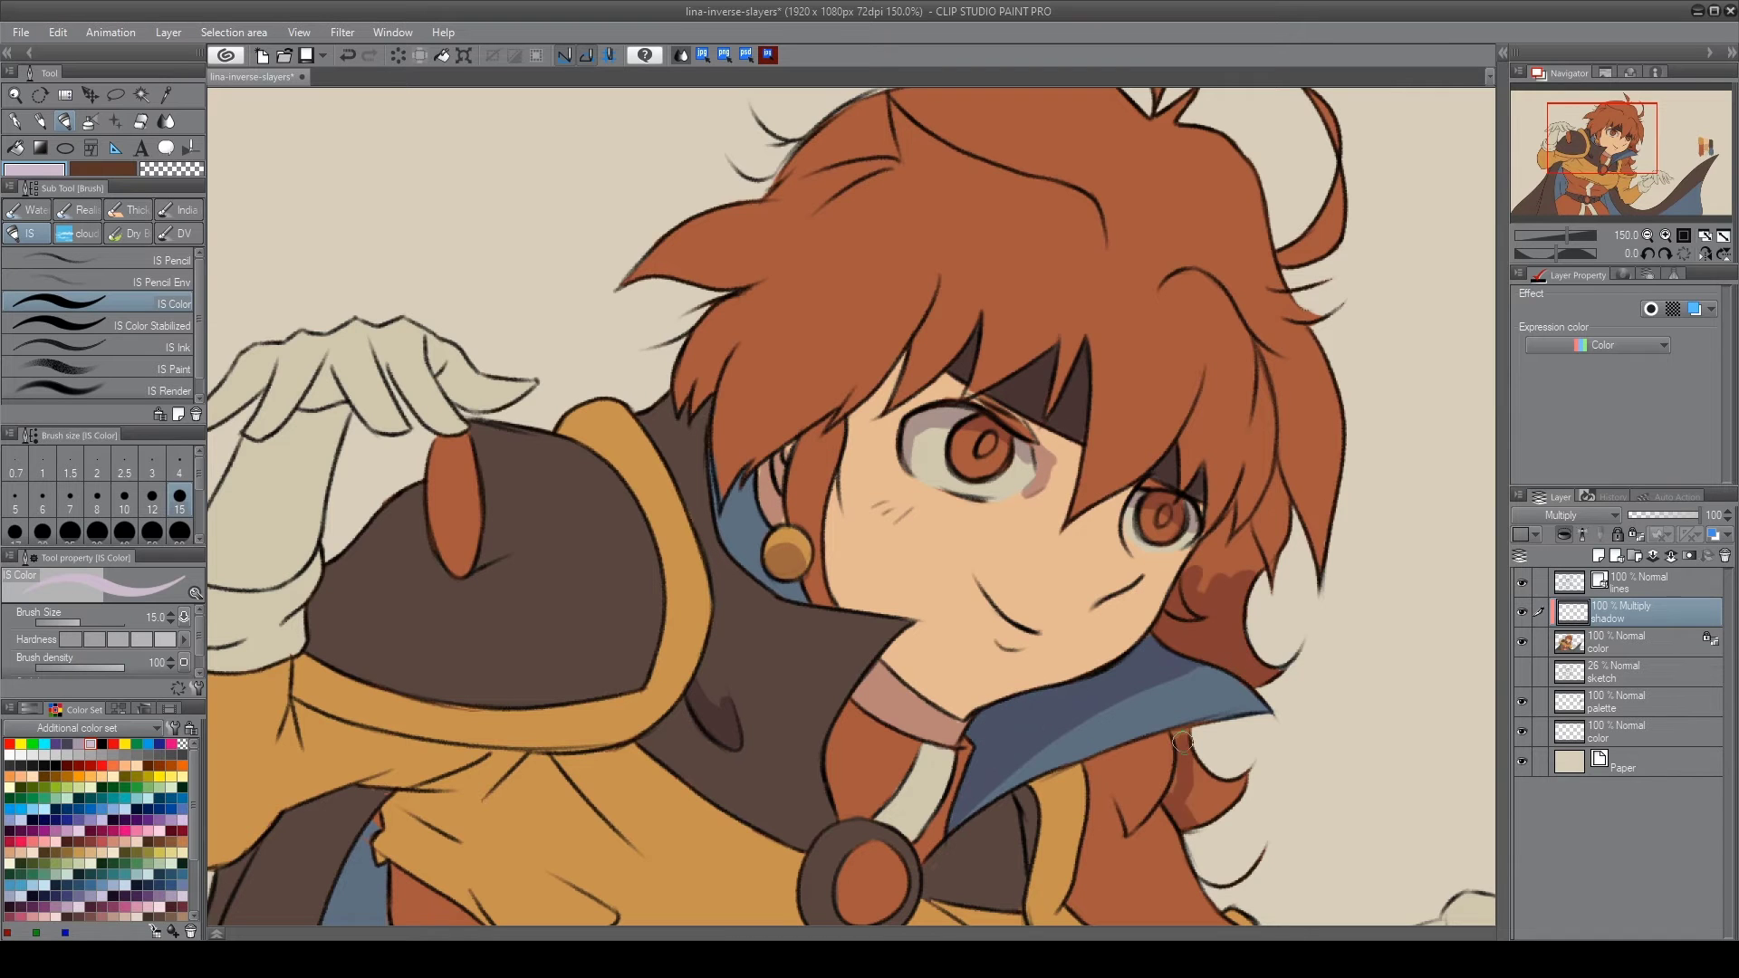
key("ctrl+z")
key("ctrl+z")
left_click_drag(1259, 525, 1200, 588)
left_click_drag(1295, 475, 1277, 580)
left_click_drag(724, 516, 765, 643)
left_click_drag(783, 611, 763, 645)
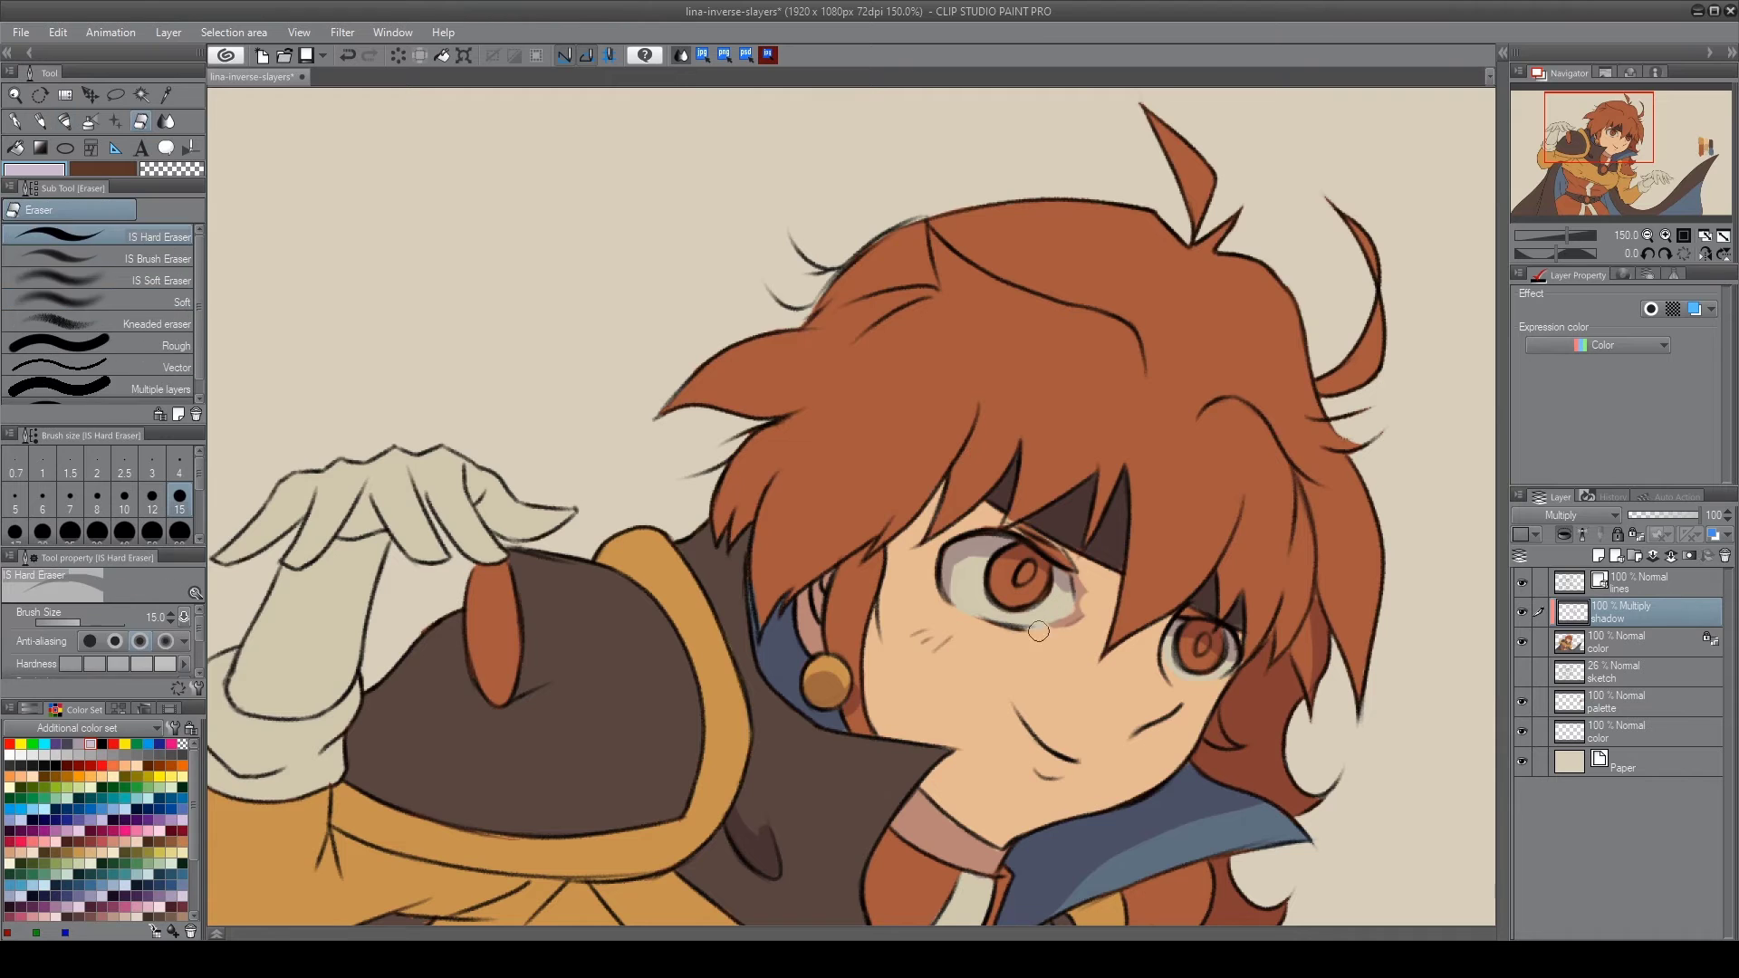
Switch between the color and shadow layers and start a shadow on the cloak
scroll(1250, 584, "down", 3)
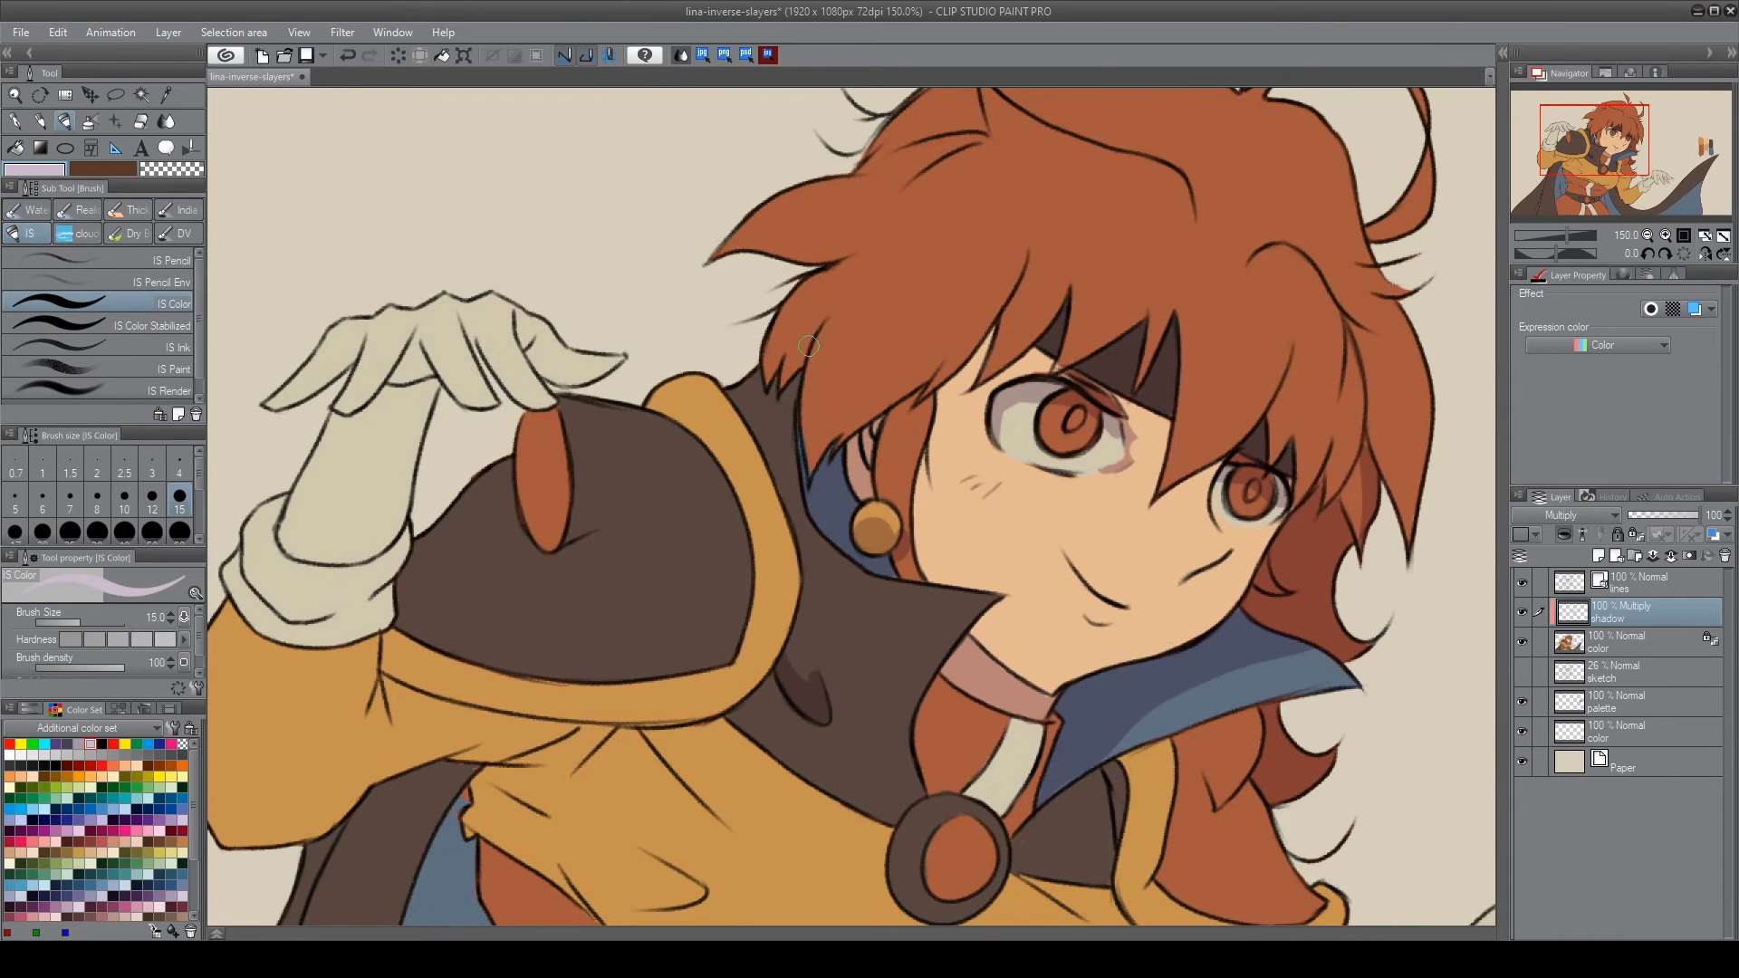
left_click(1571, 641)
scroll(531, 642, "down", 2)
scroll(531, 643, "down", 2)
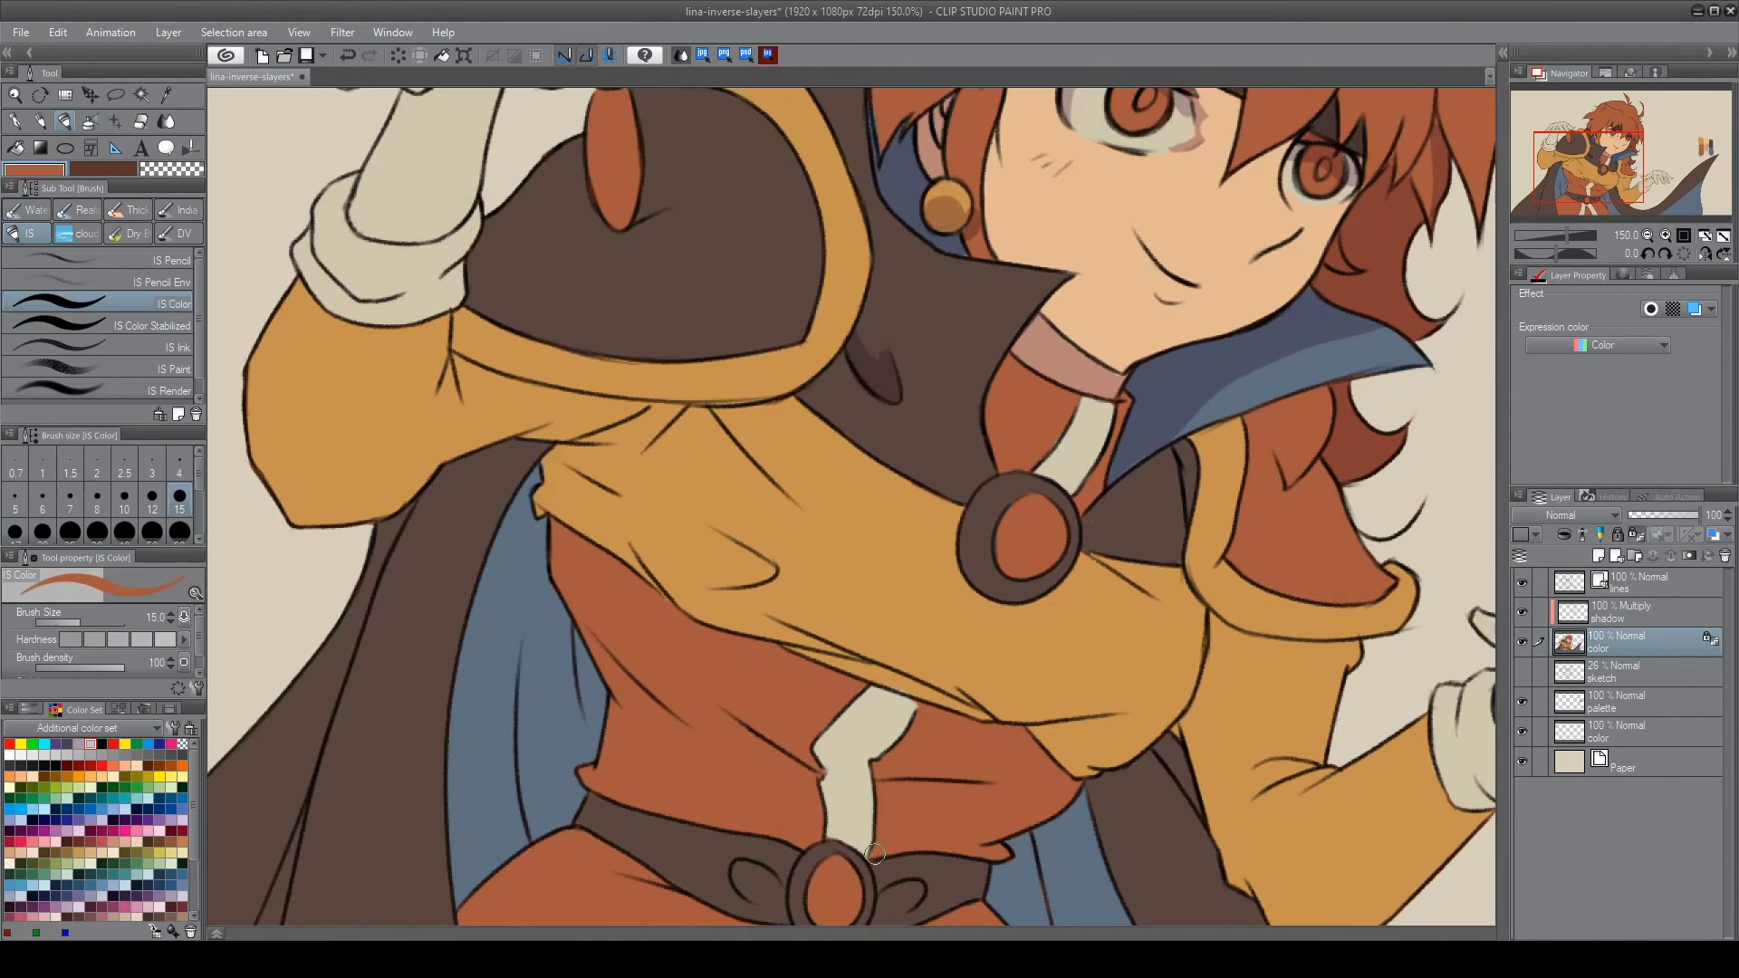
key("alt+bracketright")
scroll(566, 652, "up", 2)
mouse_move(557, 548)
left_mouse_down()
mouse_move(658, 523)
mouse_move(911, 398)
left_mouse_up()
Add small cloak shadows, a cloak fold and chest shading, toggling brush and eraser
key("e")
key("b")
key("e")
key("b")
left_click_drag(580, 670, 679, 580)
key("e")
key("b")
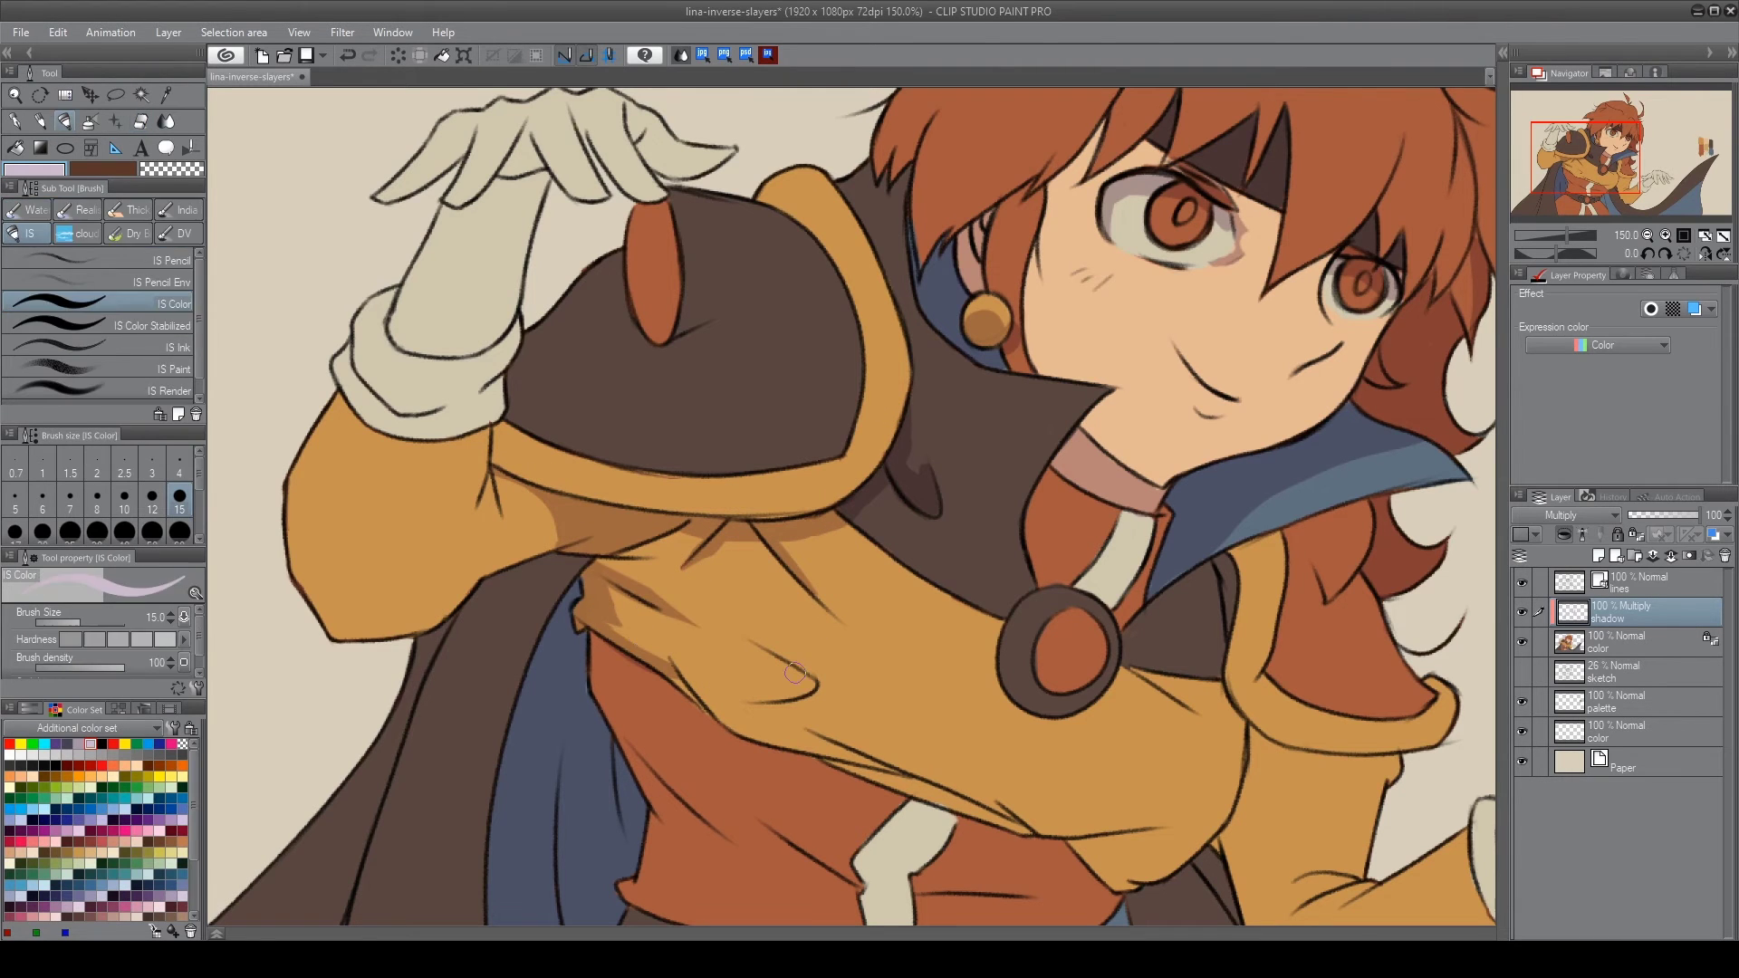
left_click_drag(765, 725, 1132, 869)
left_click_drag(679, 679, 860, 616)
Shade the chest and cloak folds and the yellow sleeve near the shoulder
key("period")
left_click_drag(724, 661, 894, 749)
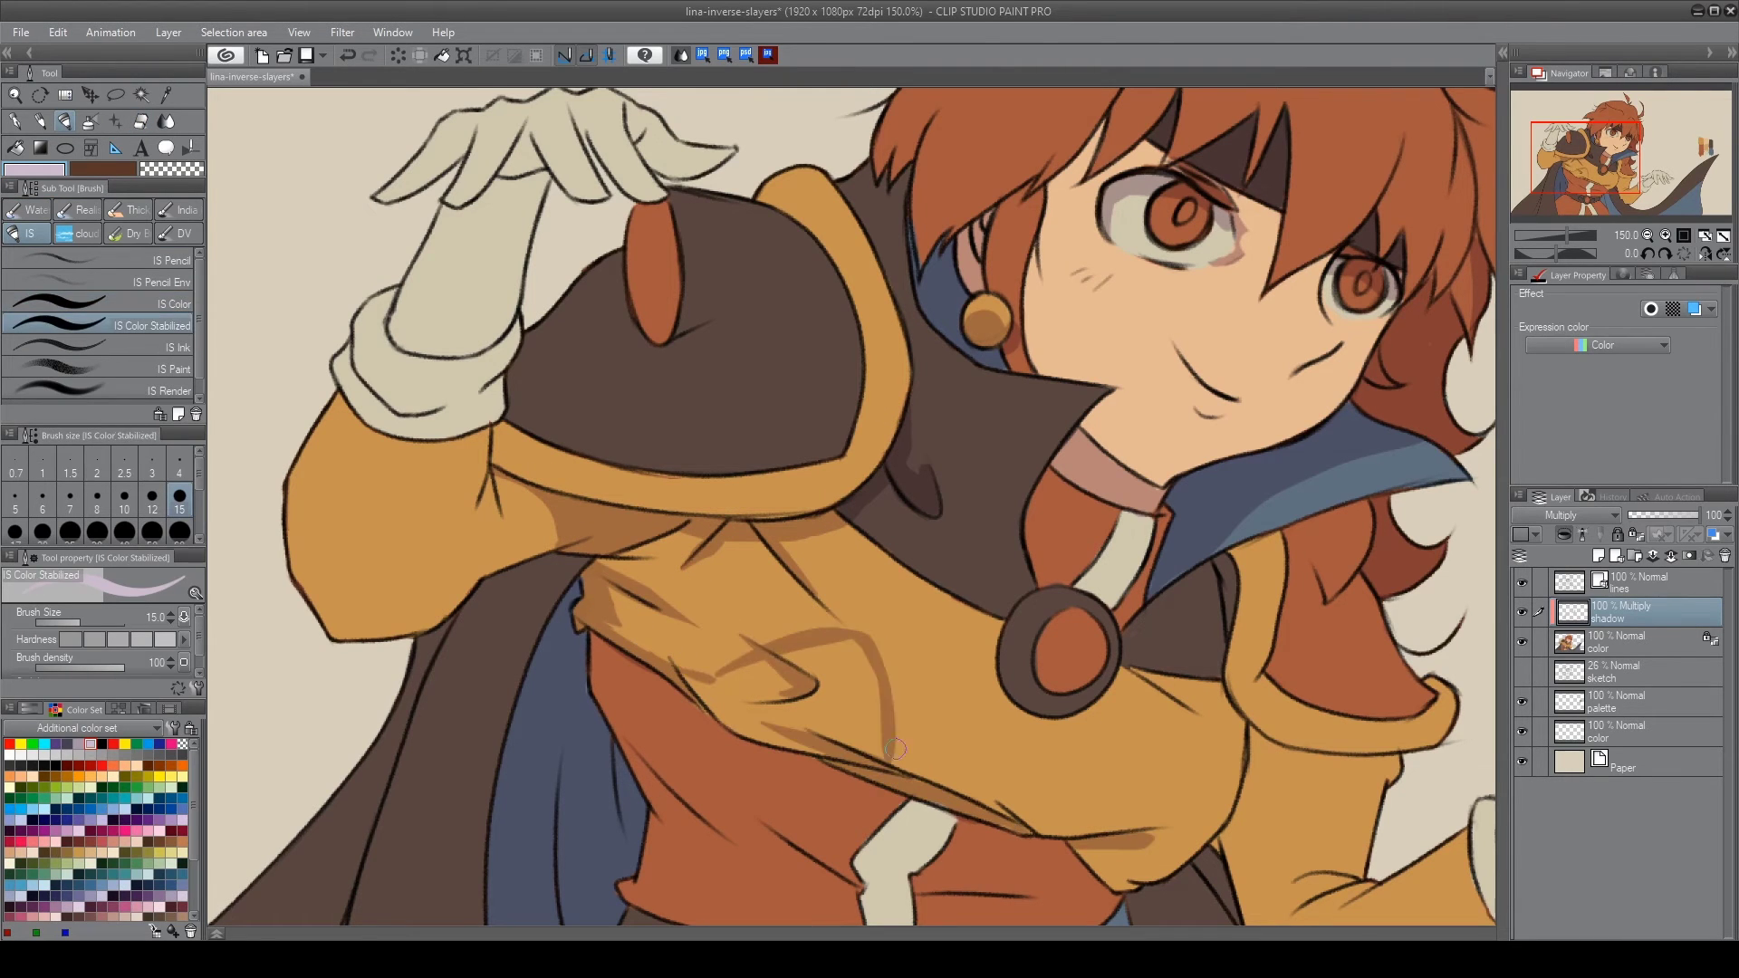
left_click_drag(1014, 843, 1204, 742)
left_click_drag(901, 738, 1060, 815)
key("comma")
left_click_drag(688, 724, 769, 665)
mouse_move(734, 743)
left_mouse_down()
mouse_move(803, 675)
mouse_move(869, 752)
left_mouse_up()
left_click_drag(1032, 770, 1123, 842)
left_click_drag(1087, 760, 1186, 883)
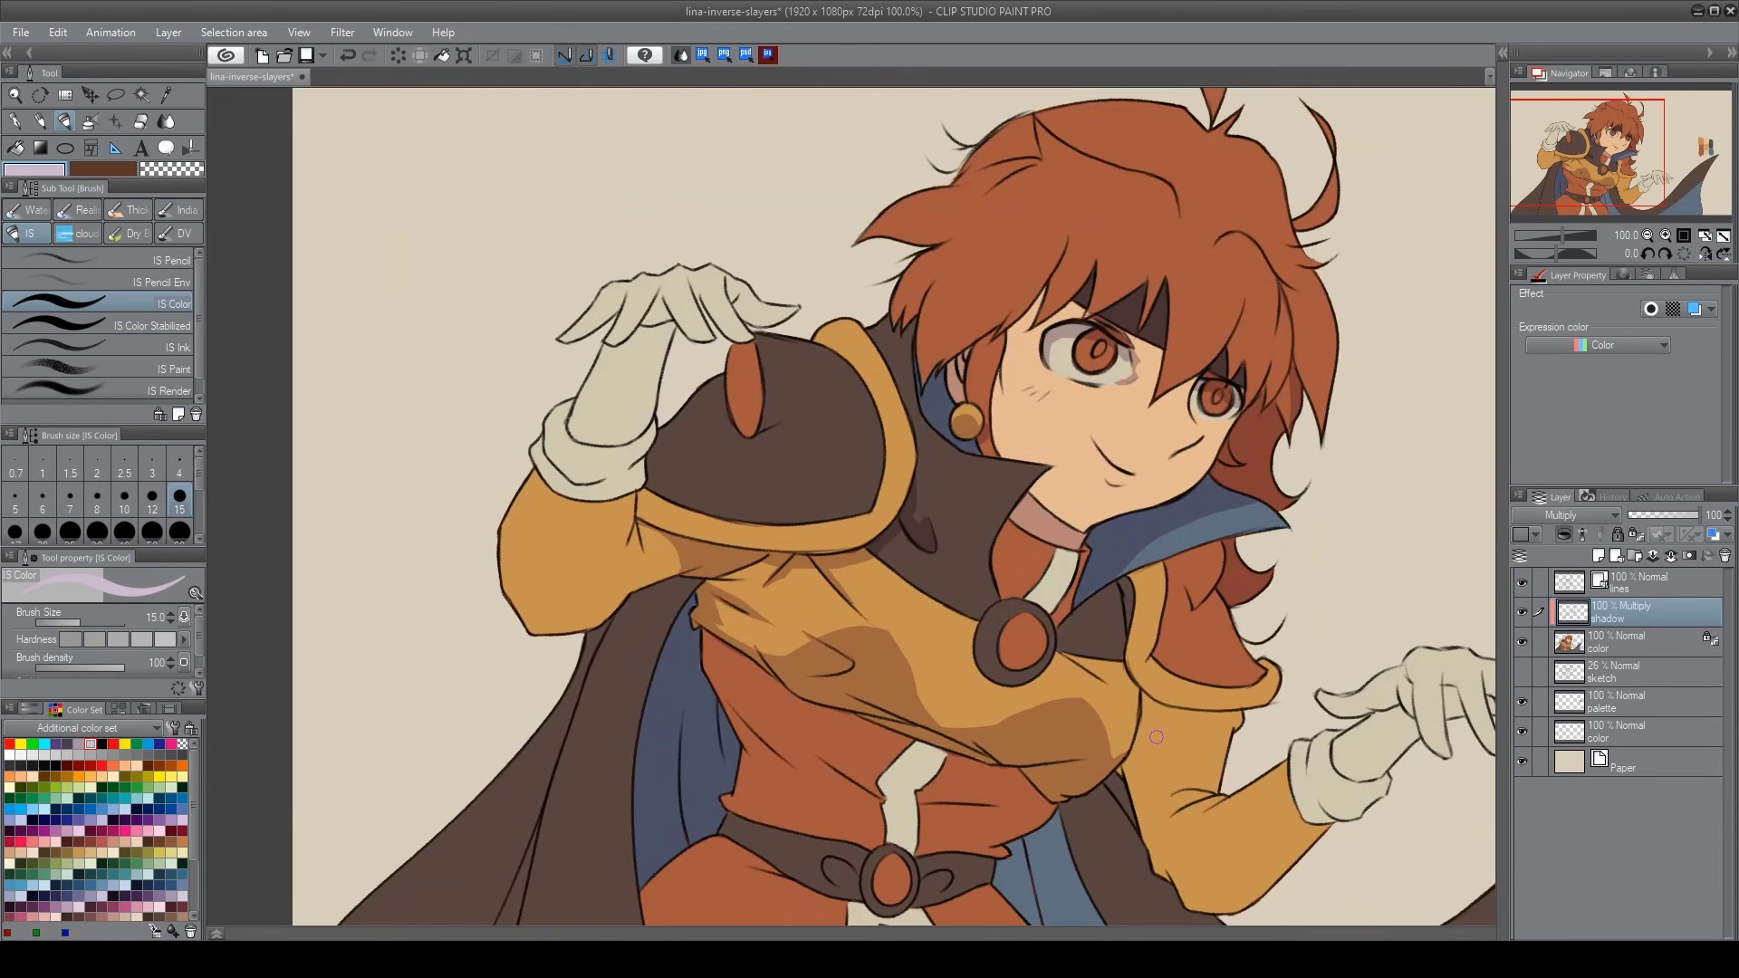
left_click_drag(1156, 736, 1151, 729)
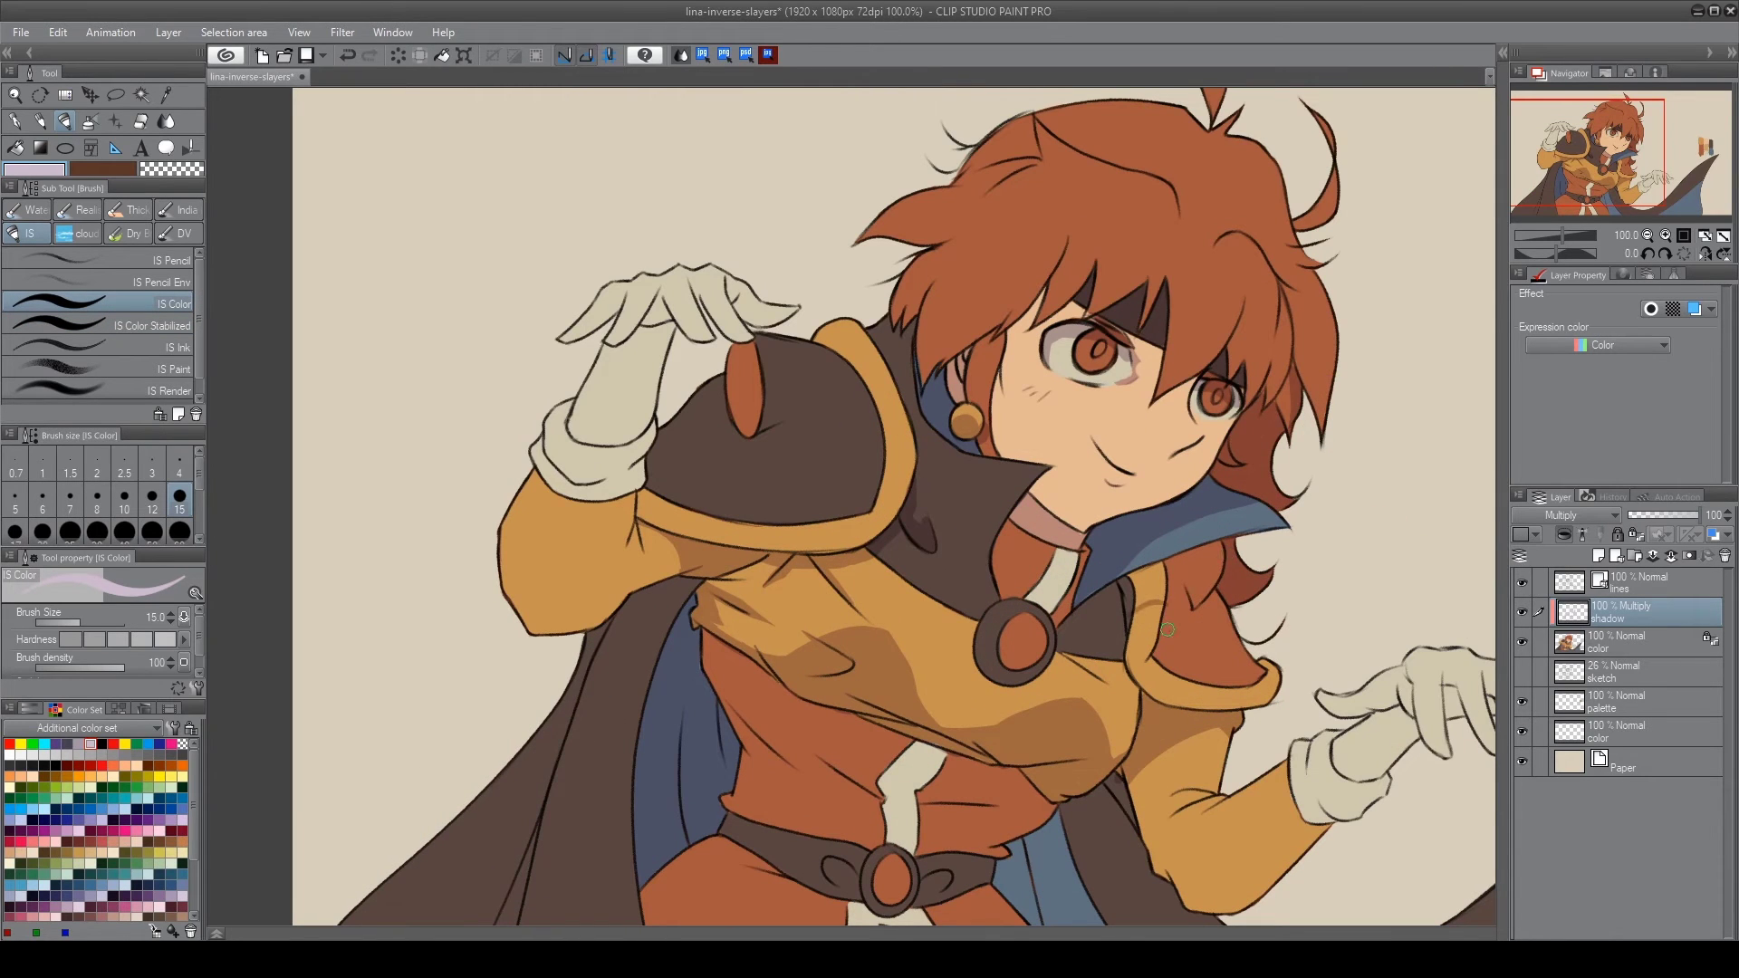
Remove the shadow near the brooch and shade the shoulder pad and collar
key("e")
key("b")
key("e")
key("b")
key("ctrl+z")
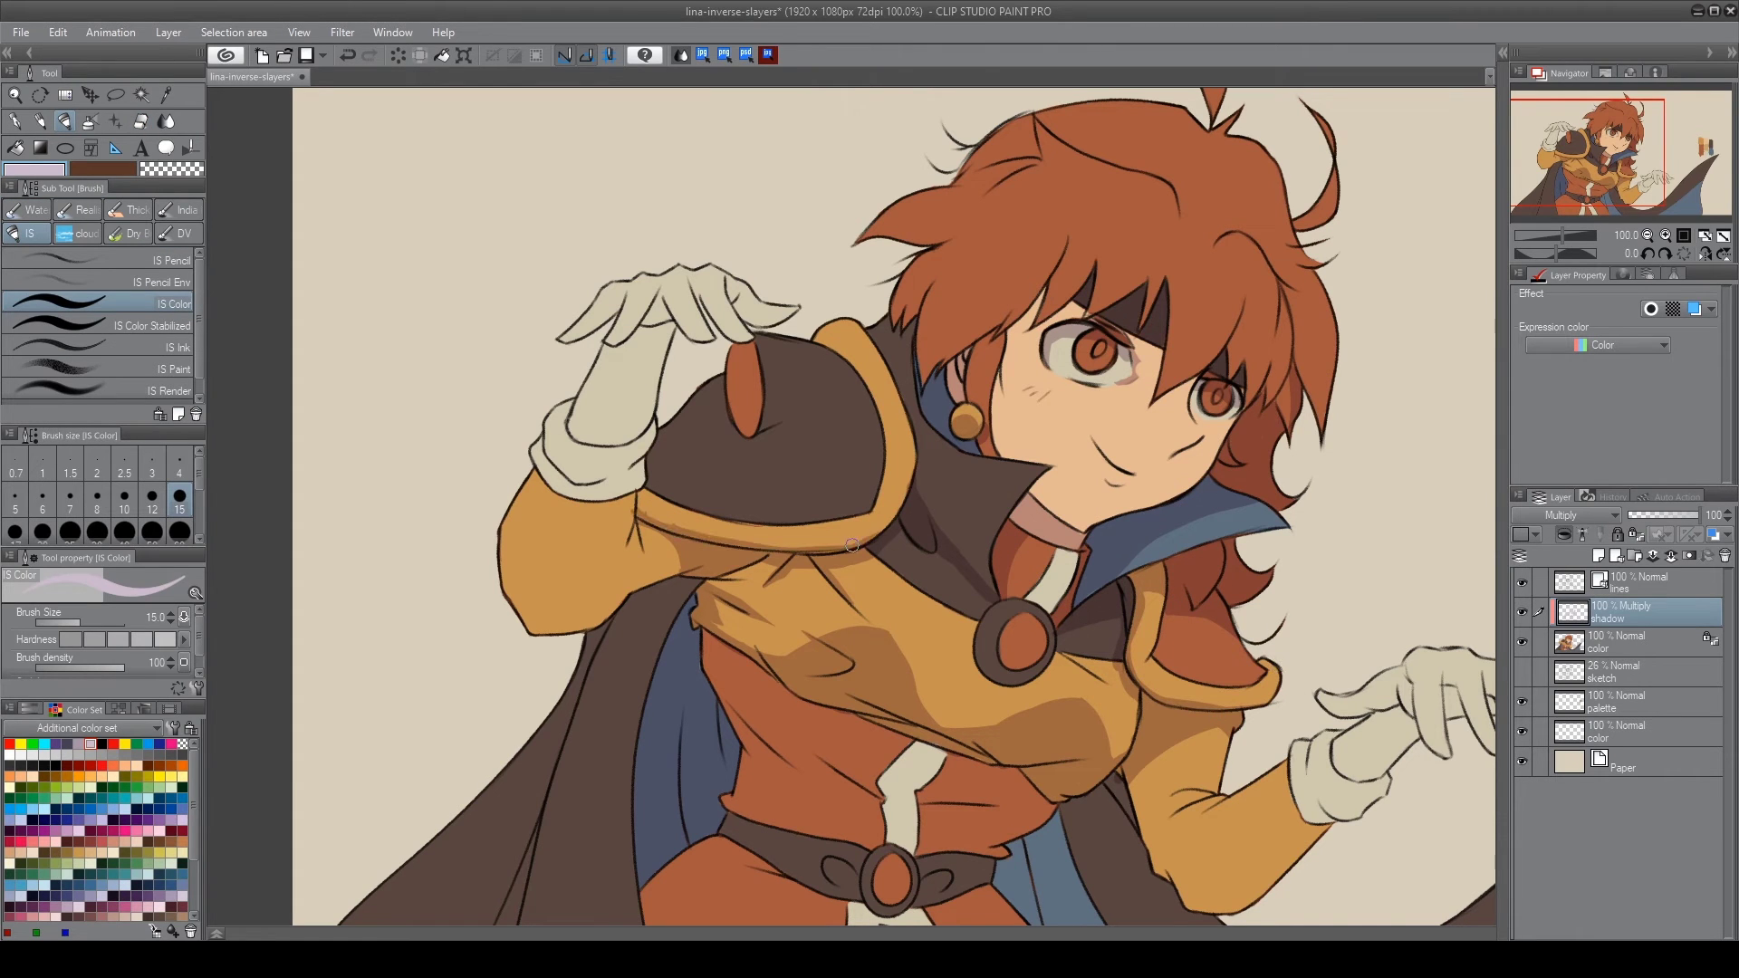
left_click_drag(852, 544, 901, 326)
left_click_drag(942, 439, 946, 521)
key("e")
key("b")
left_click_drag(769, 372, 860, 426)
left_click_drag(815, 339, 884, 416)
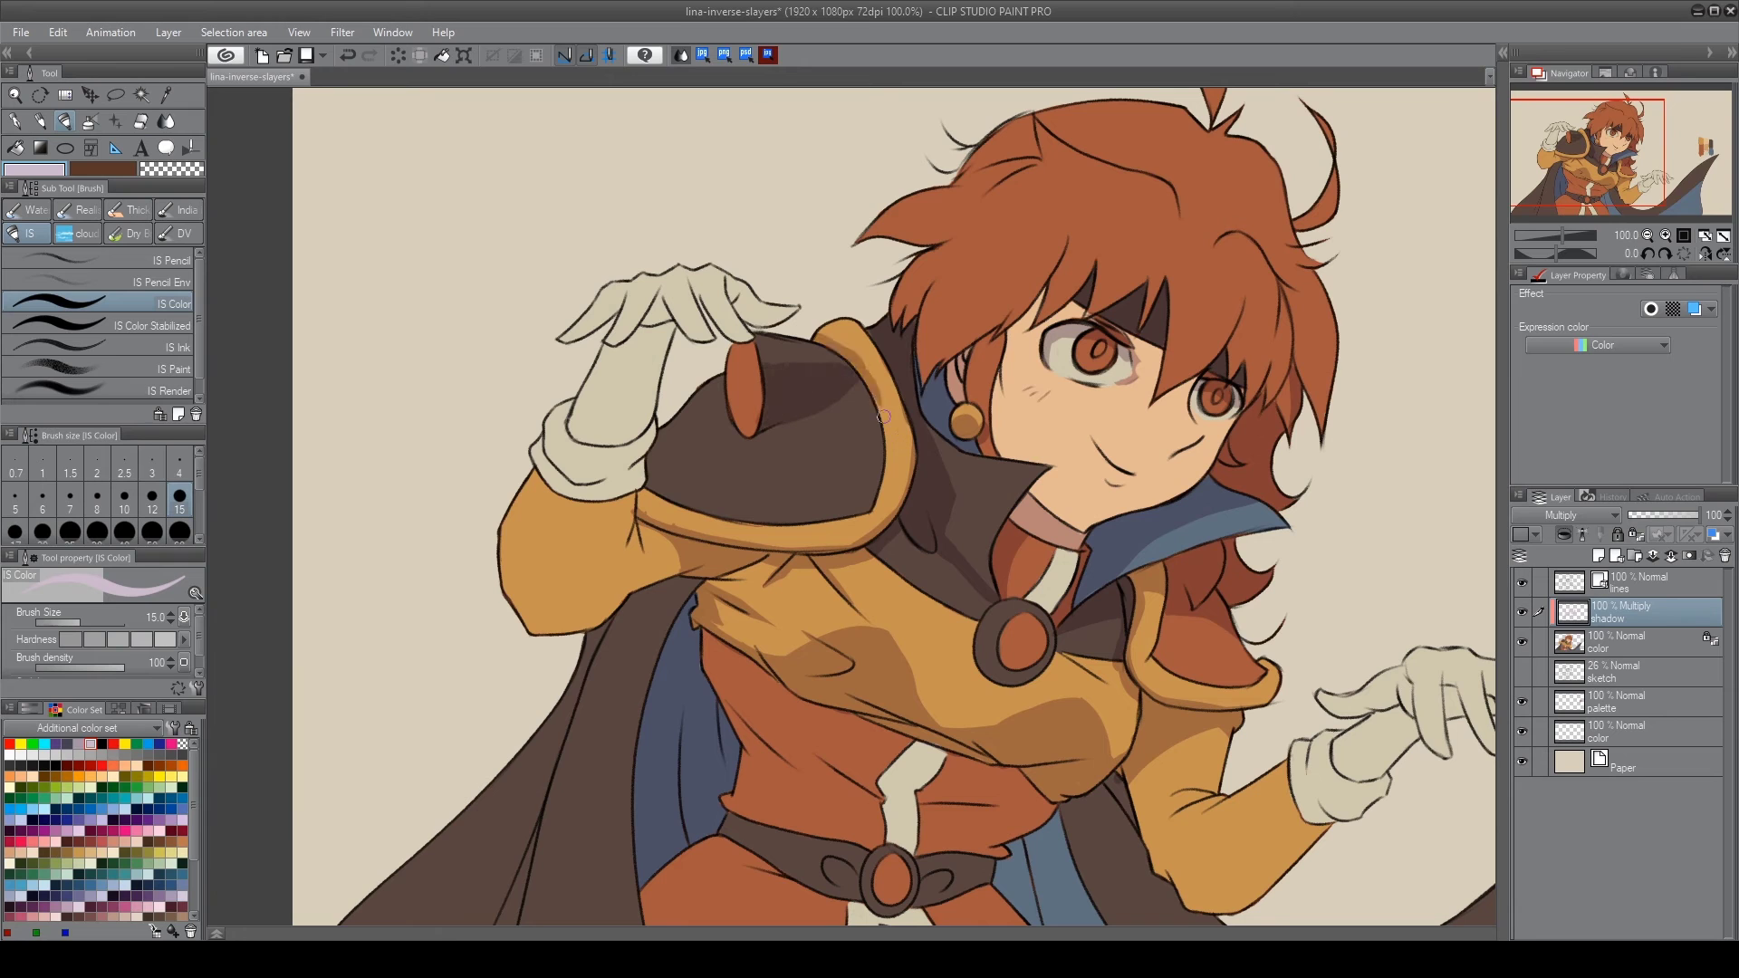
Shade the left sleeve, glove and cuff, and trim the shoulder pad shadow
mouse_move(622, 555)
left_mouse_down()
mouse_move(616, 507)
mouse_move(675, 588)
mouse_move(588, 571)
left_mouse_up()
key("e")
key("b")
mouse_move(666, 326)
left_mouse_down()
mouse_move(634, 439)
mouse_move(589, 489)
mouse_move(747, 362)
left_mouse_up()
key("e")
key("b")
key("e")
left_click_drag(751, 421, 747, 339)
key("b")
mouse_move(729, 507)
left_mouse_down()
mouse_move(878, 471)
mouse_move(743, 521)
left_mouse_up()
Touch up the colour near the right shoulder on the color layer
left_click_drag(987, 543, 903, 489)
left_click(1621, 641)
left_click_drag(1105, 534, 1078, 587)
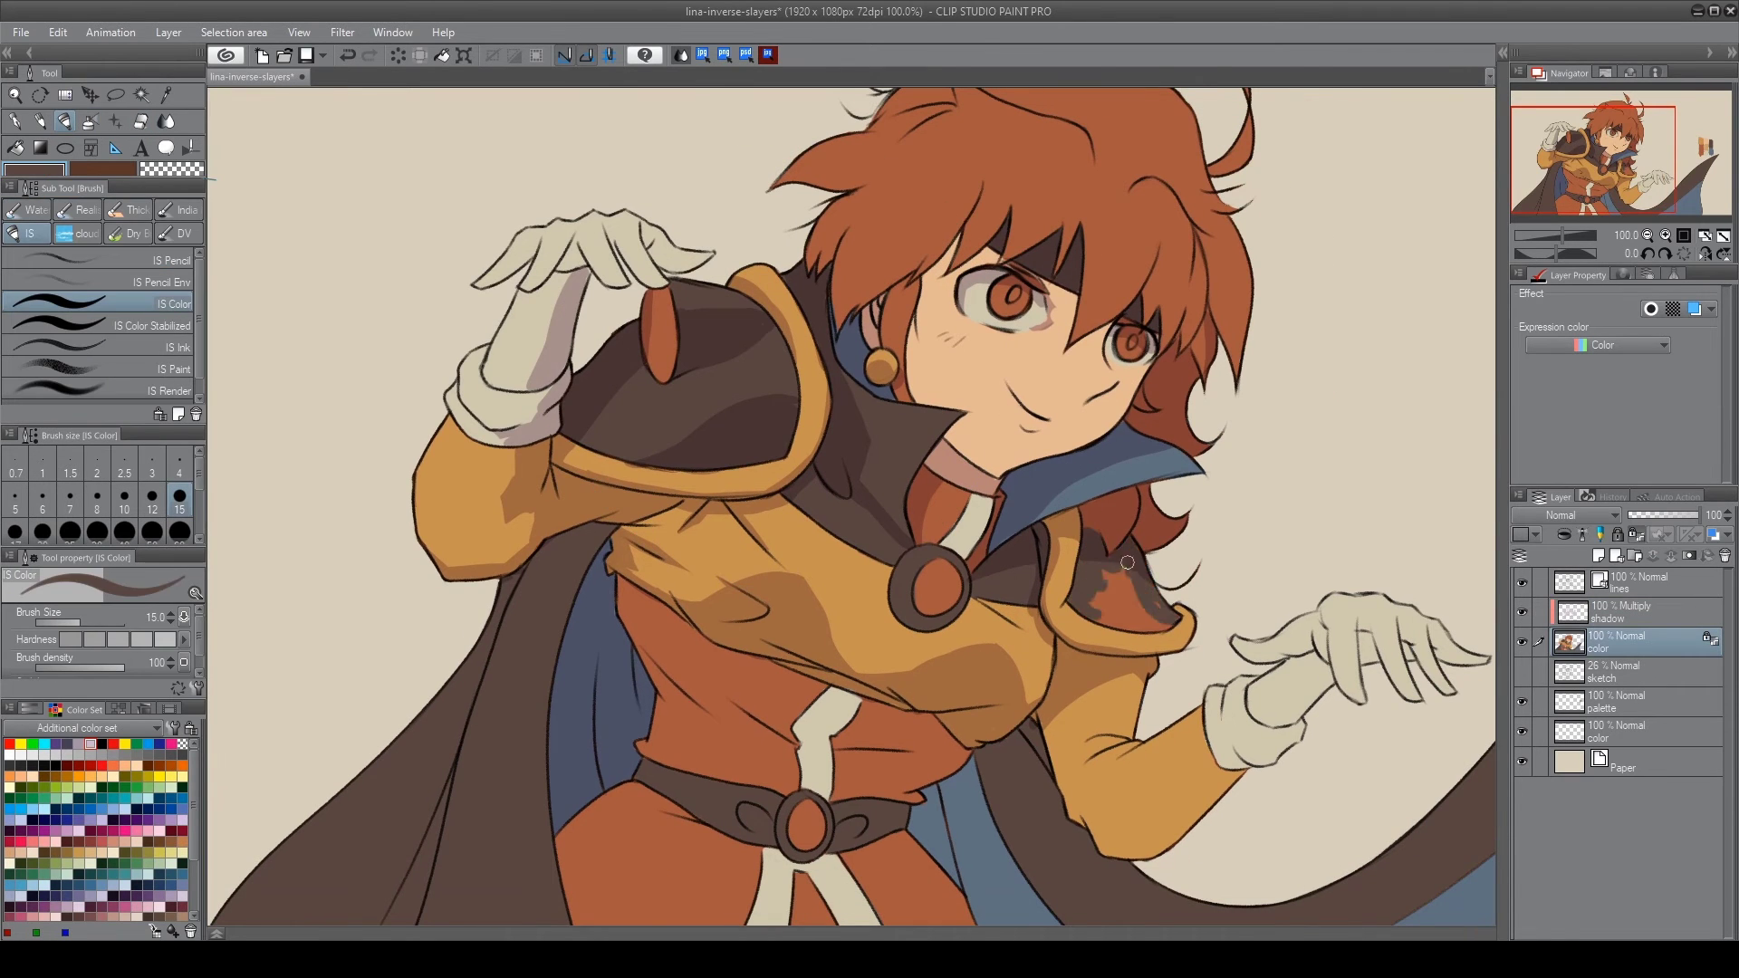
On the shadow layer, shade the raised glove, forearm and right sleeve in light lavender
left_click(1621, 612)
left_click(93, 743)
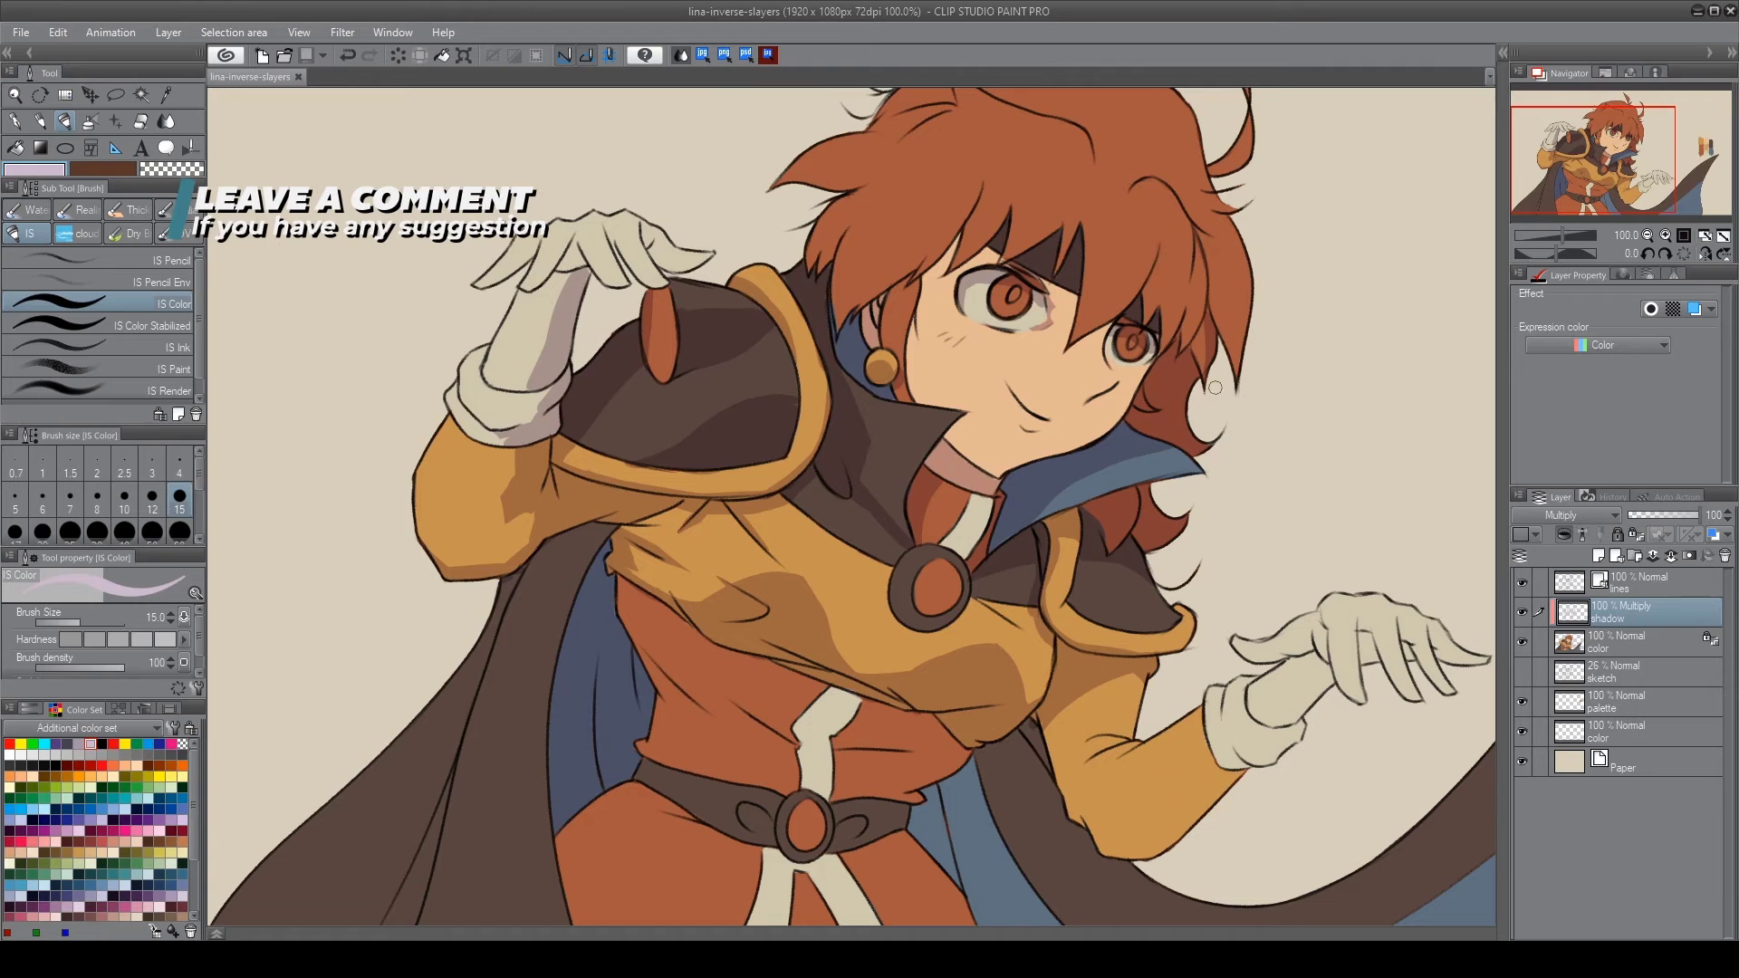
left_click_drag(689, 226, 634, 267)
left_click_drag(543, 240, 512, 272)
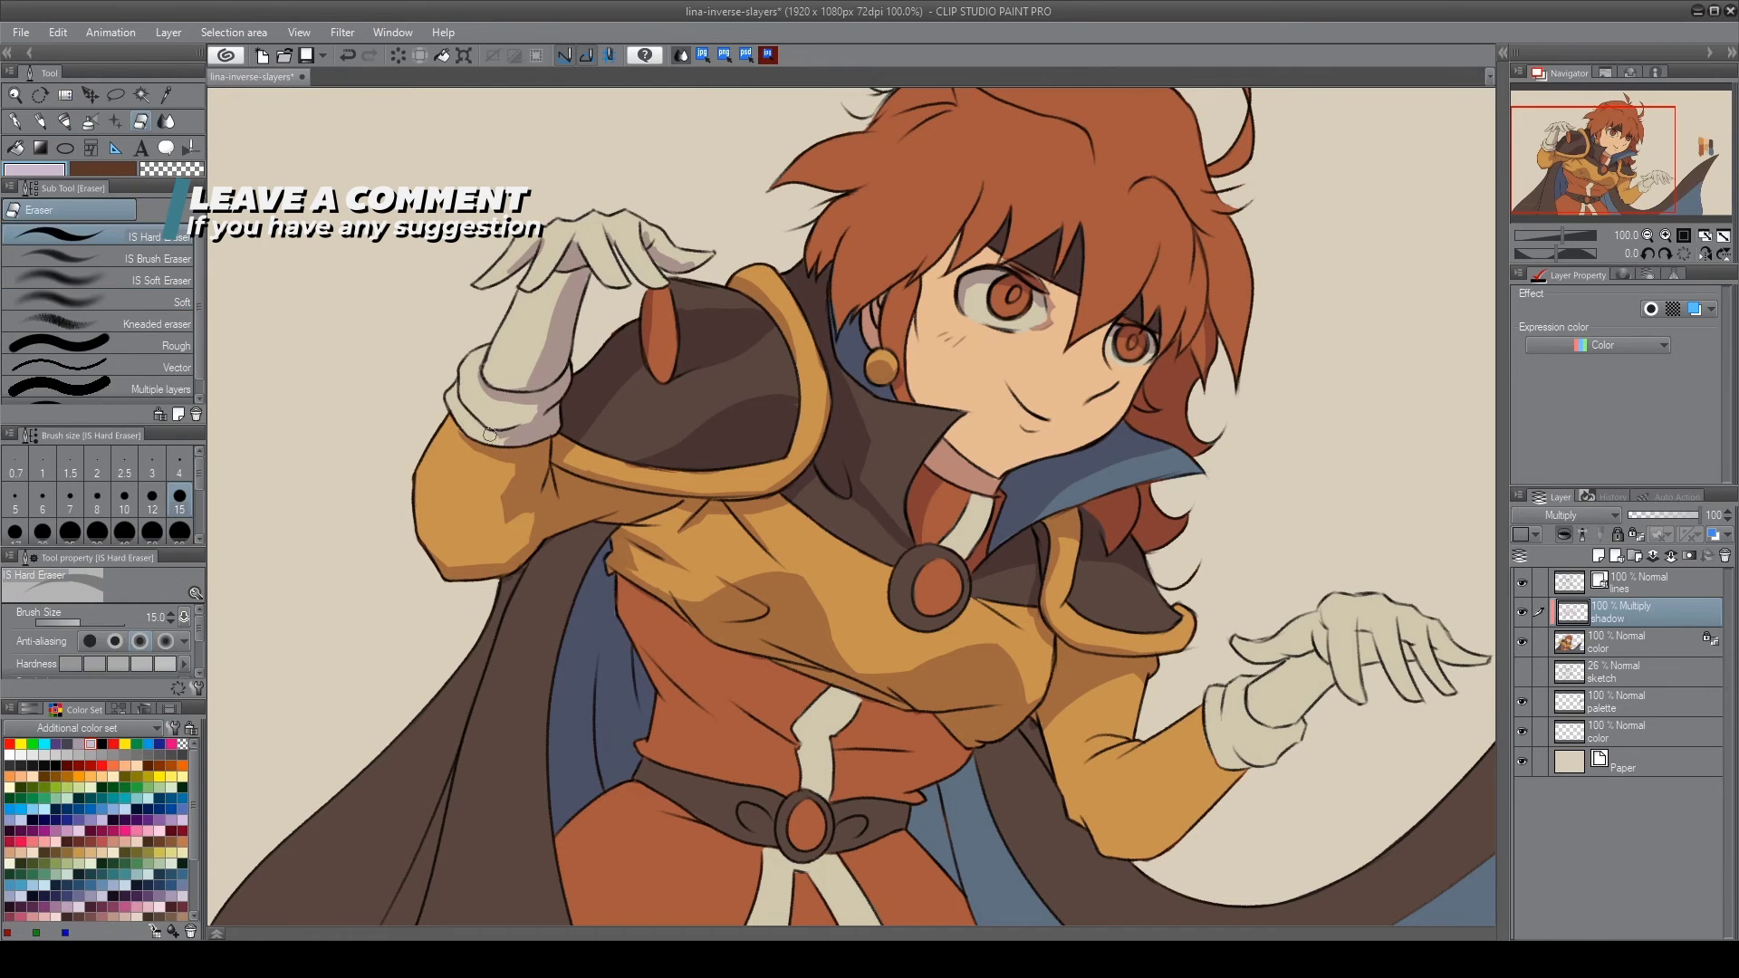
left_click_drag(470, 430, 296, 232)
left_click_drag(915, 652, 1064, 575)
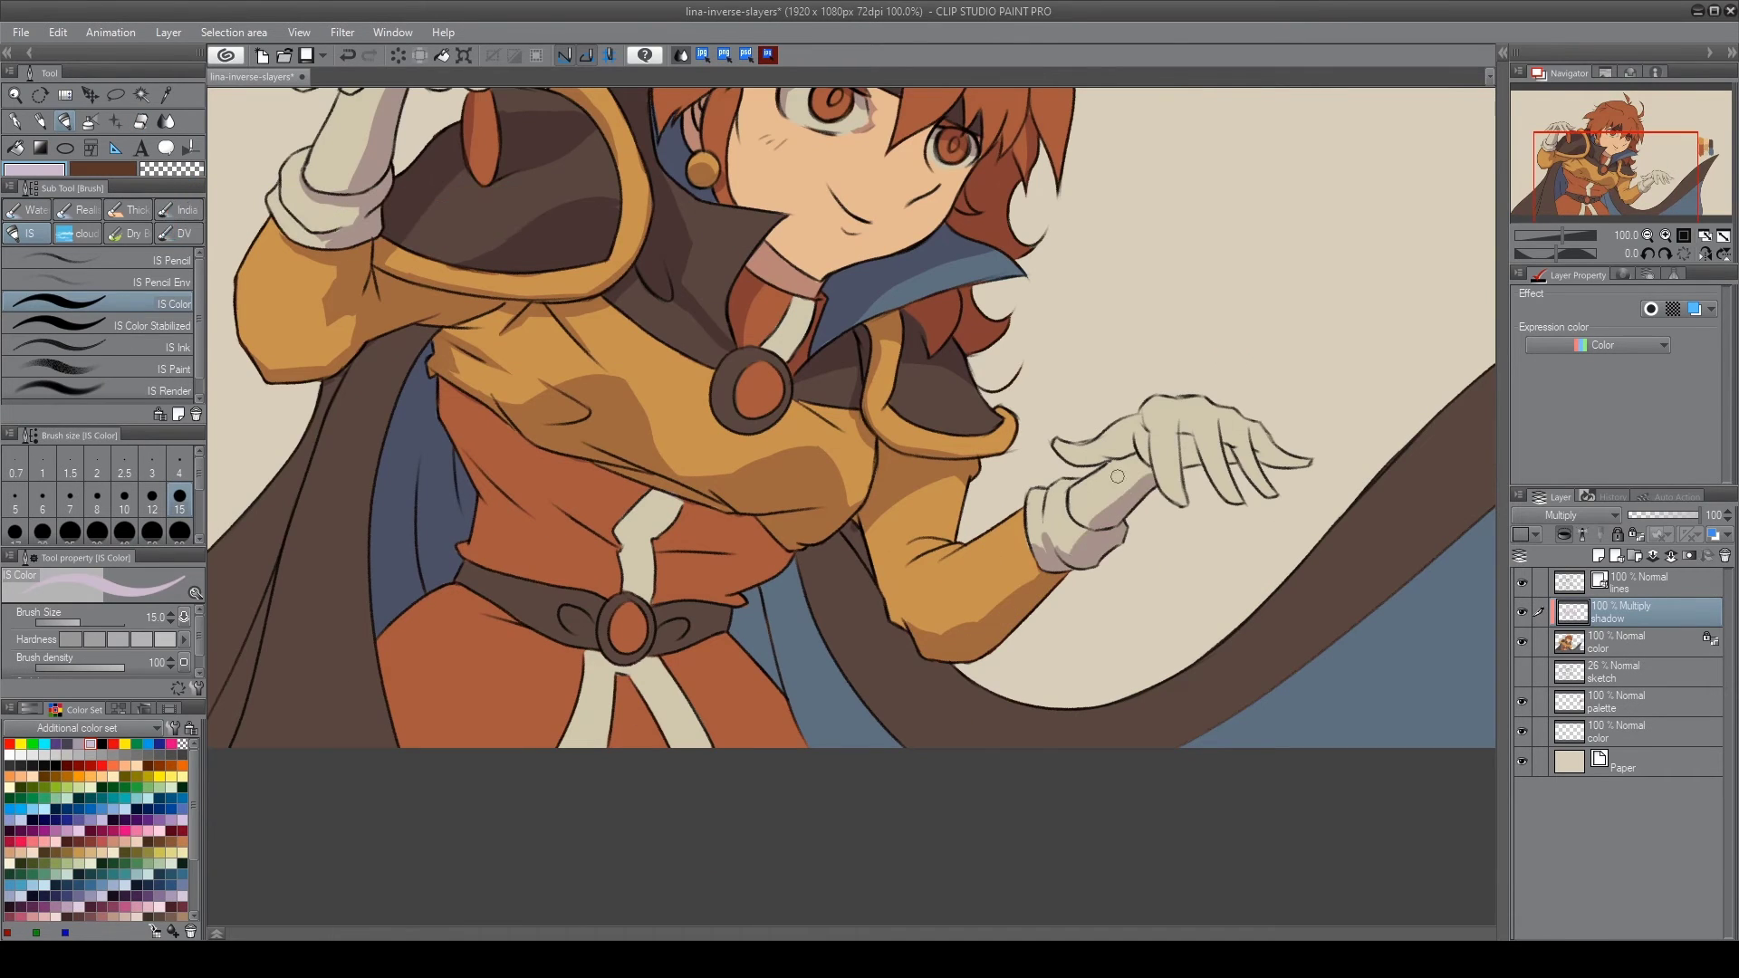
mouse_move(1325, 467)
left_mouse_down()
mouse_move(1217, 417)
mouse_move(1059, 462)
left_mouse_up()
mouse_move(1377, 579)
left_mouse_down()
mouse_move(1100, 563)
mouse_move(1293, 505)
left_mouse_up()
Shade the cape fold, the torso along the white strap, the belt area and the skirt
left_click_drag(181, 489, 524, 422)
mouse_move(530, 569)
left_mouse_down()
mouse_move(582, 422)
mouse_move(506, 702)
left_mouse_up()
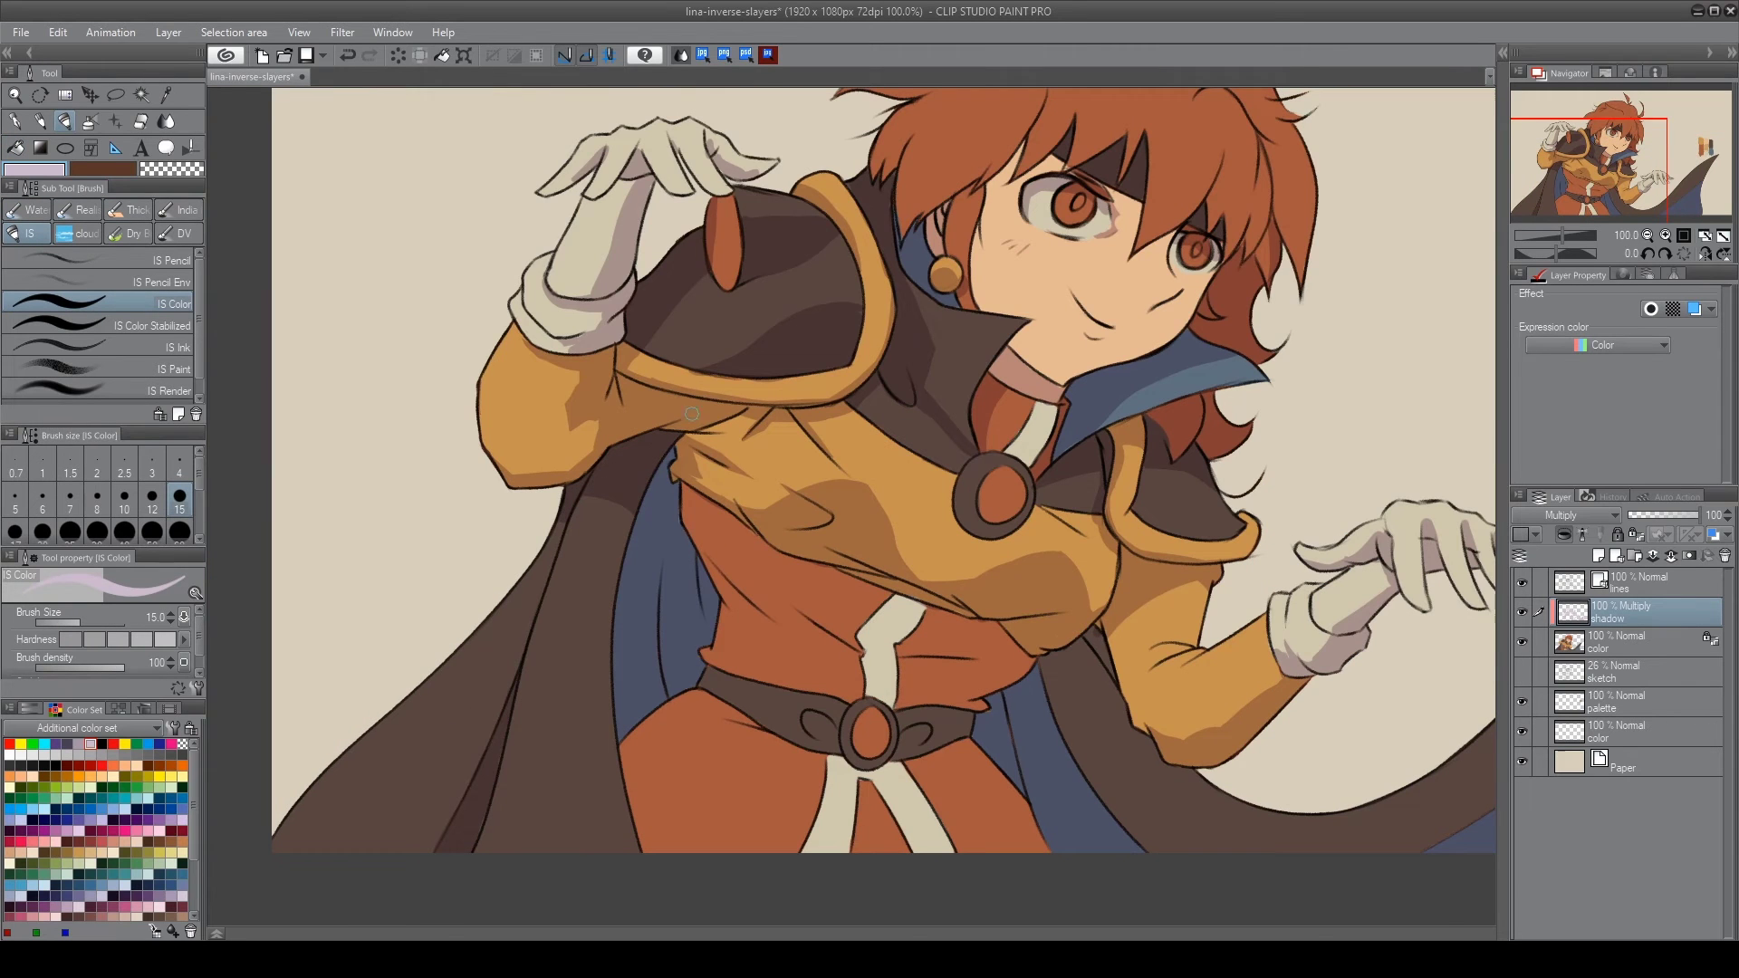
left_click_drag(759, 544, 715, 579)
left_click_drag(892, 602, 951, 702)
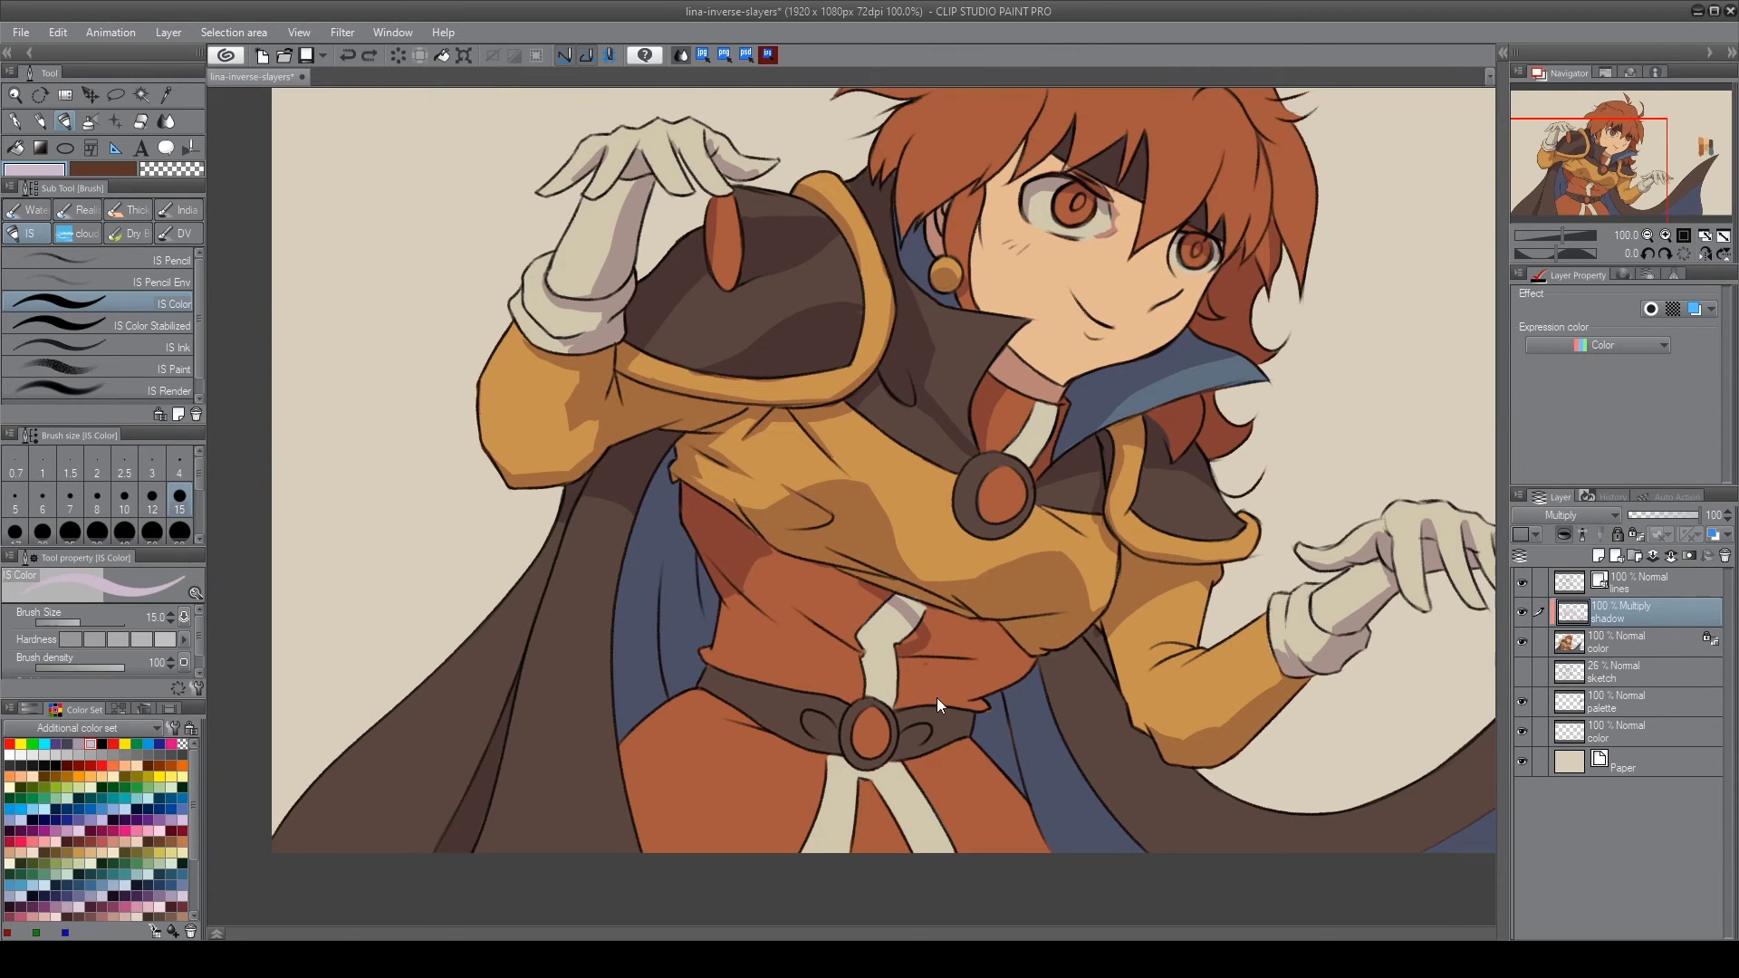
mouse_move(901, 602)
left_mouse_down()
mouse_move(960, 702)
mouse_move(1023, 679)
left_mouse_up()
left_click_drag(855, 778, 905, 846)
left_click_drag(969, 752, 837, 770)
left_click_drag(729, 676, 677, 523)
left_click_drag(983, 688, 888, 597)
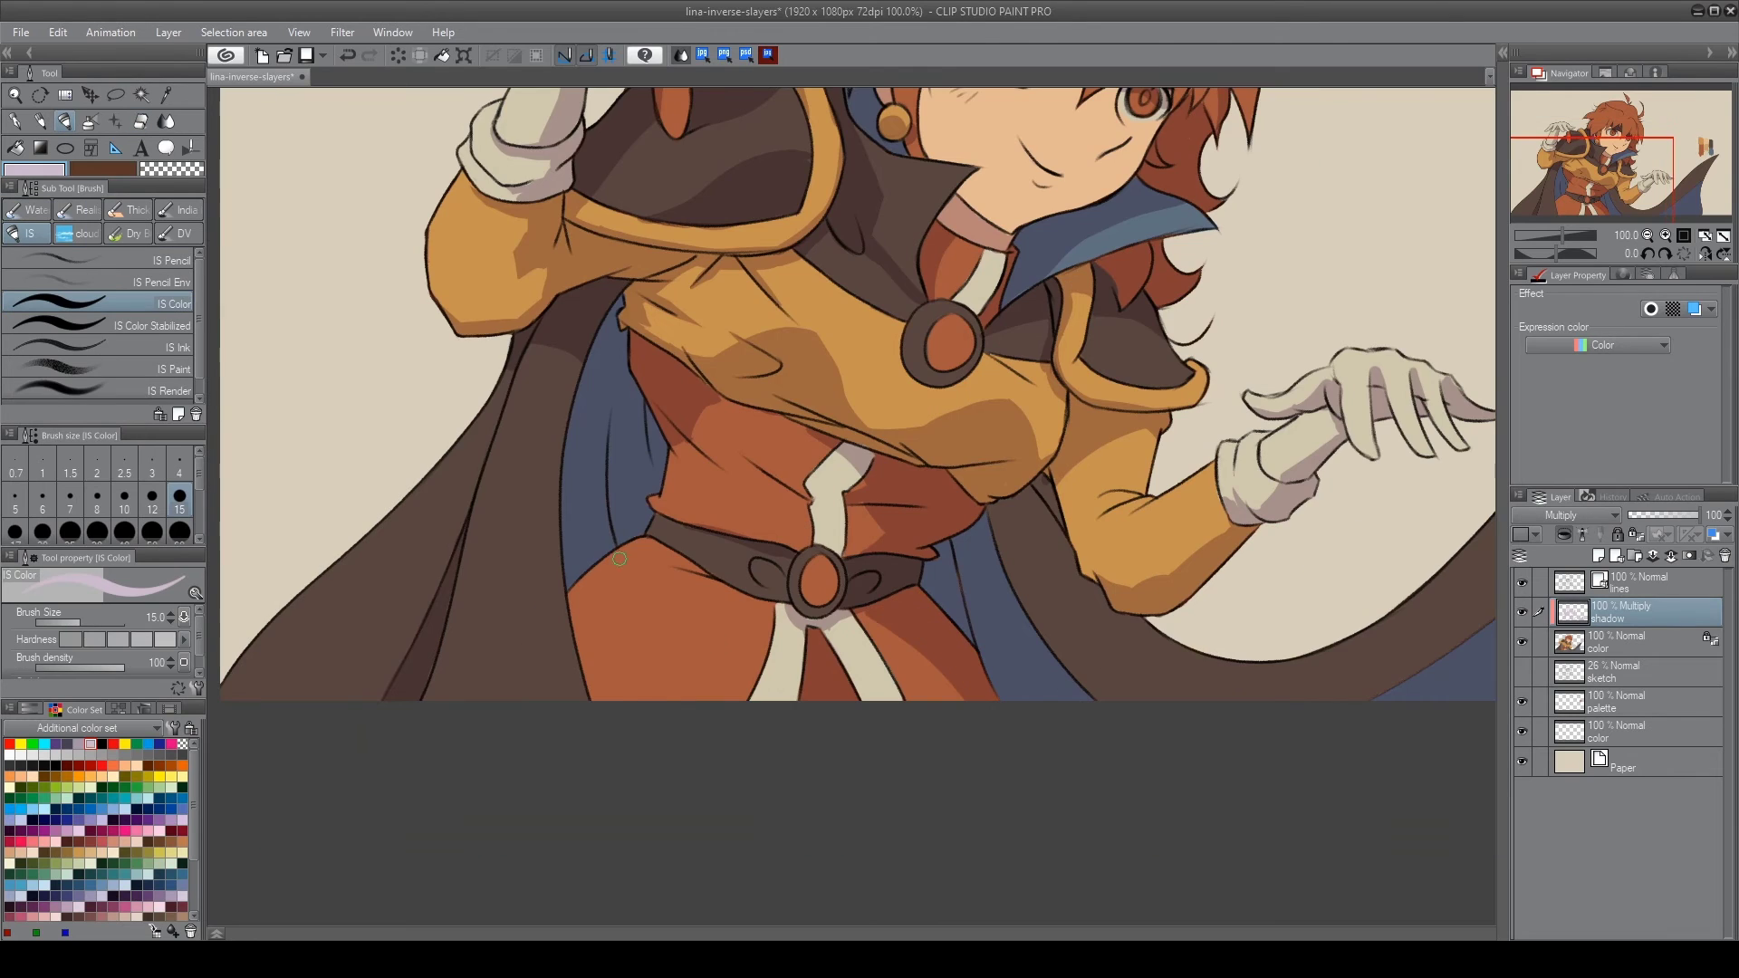
left_click_drag(597, 557, 631, 640)
Add shadow strokes near the face and darken the shadow on the hair's right side
scroll(631, 640, "down", 3)
mouse_move(1032, 344)
left_mouse_down()
mouse_move(987, 425)
mouse_move(1028, 398)
left_mouse_up()
key("e")
key("b")
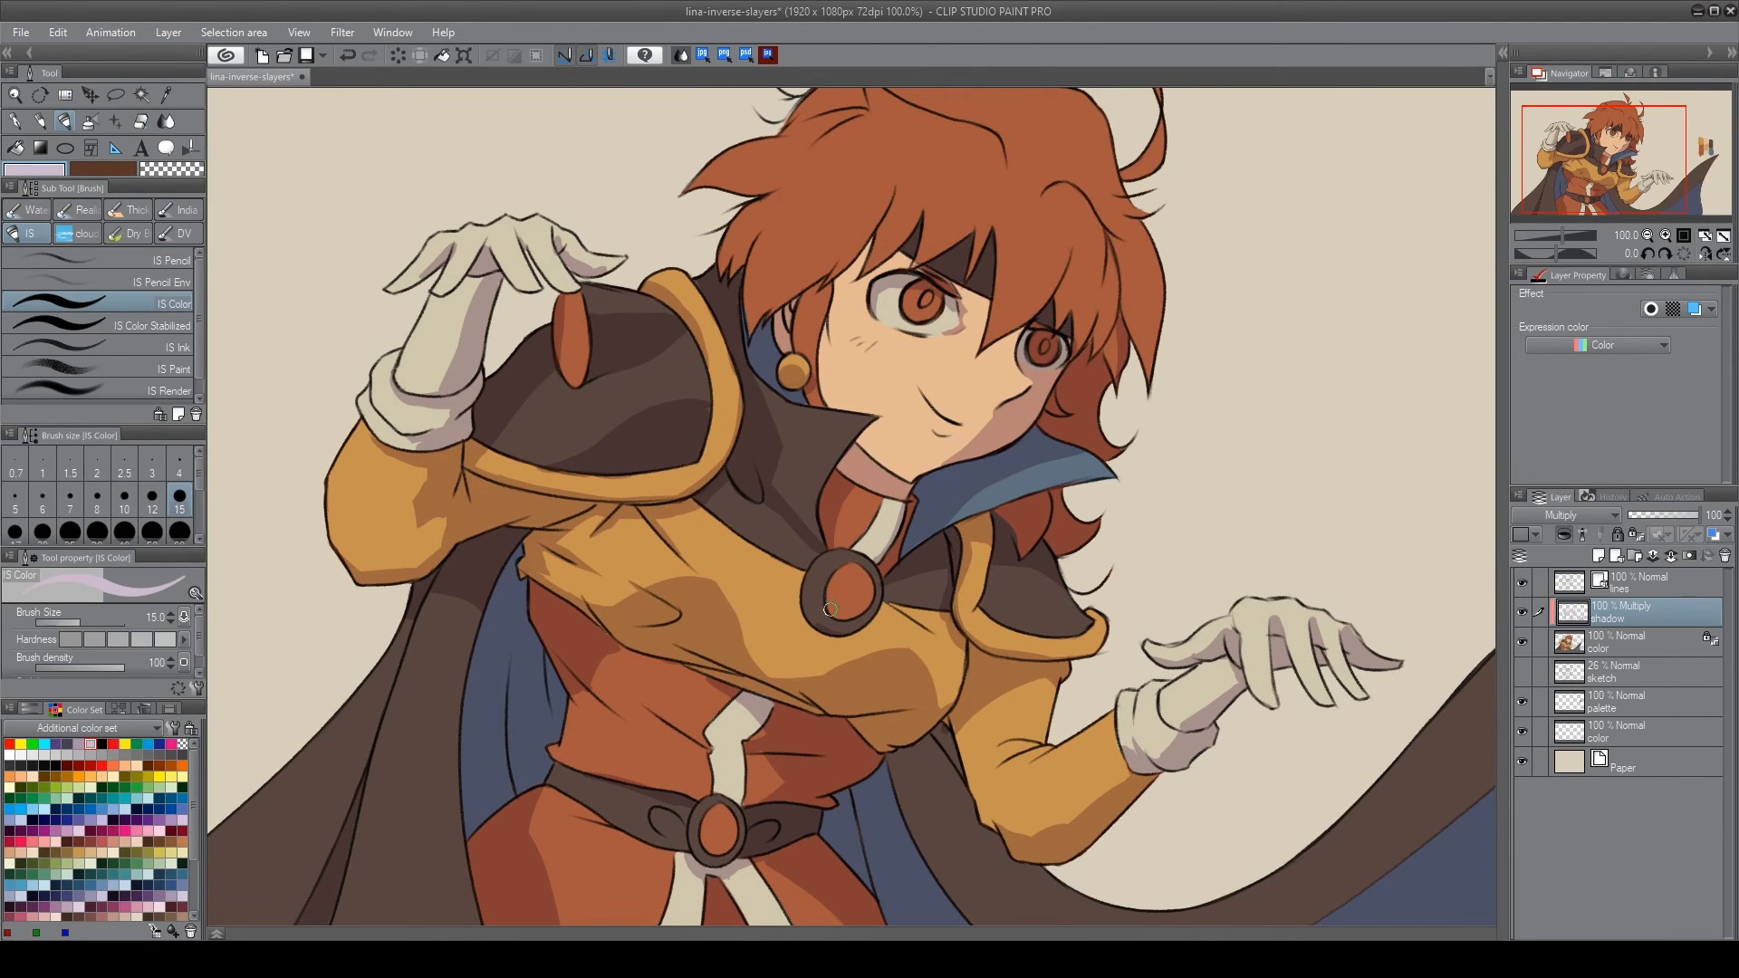
key("e")
key("b")
scroll(1218, 716, "down", 3)
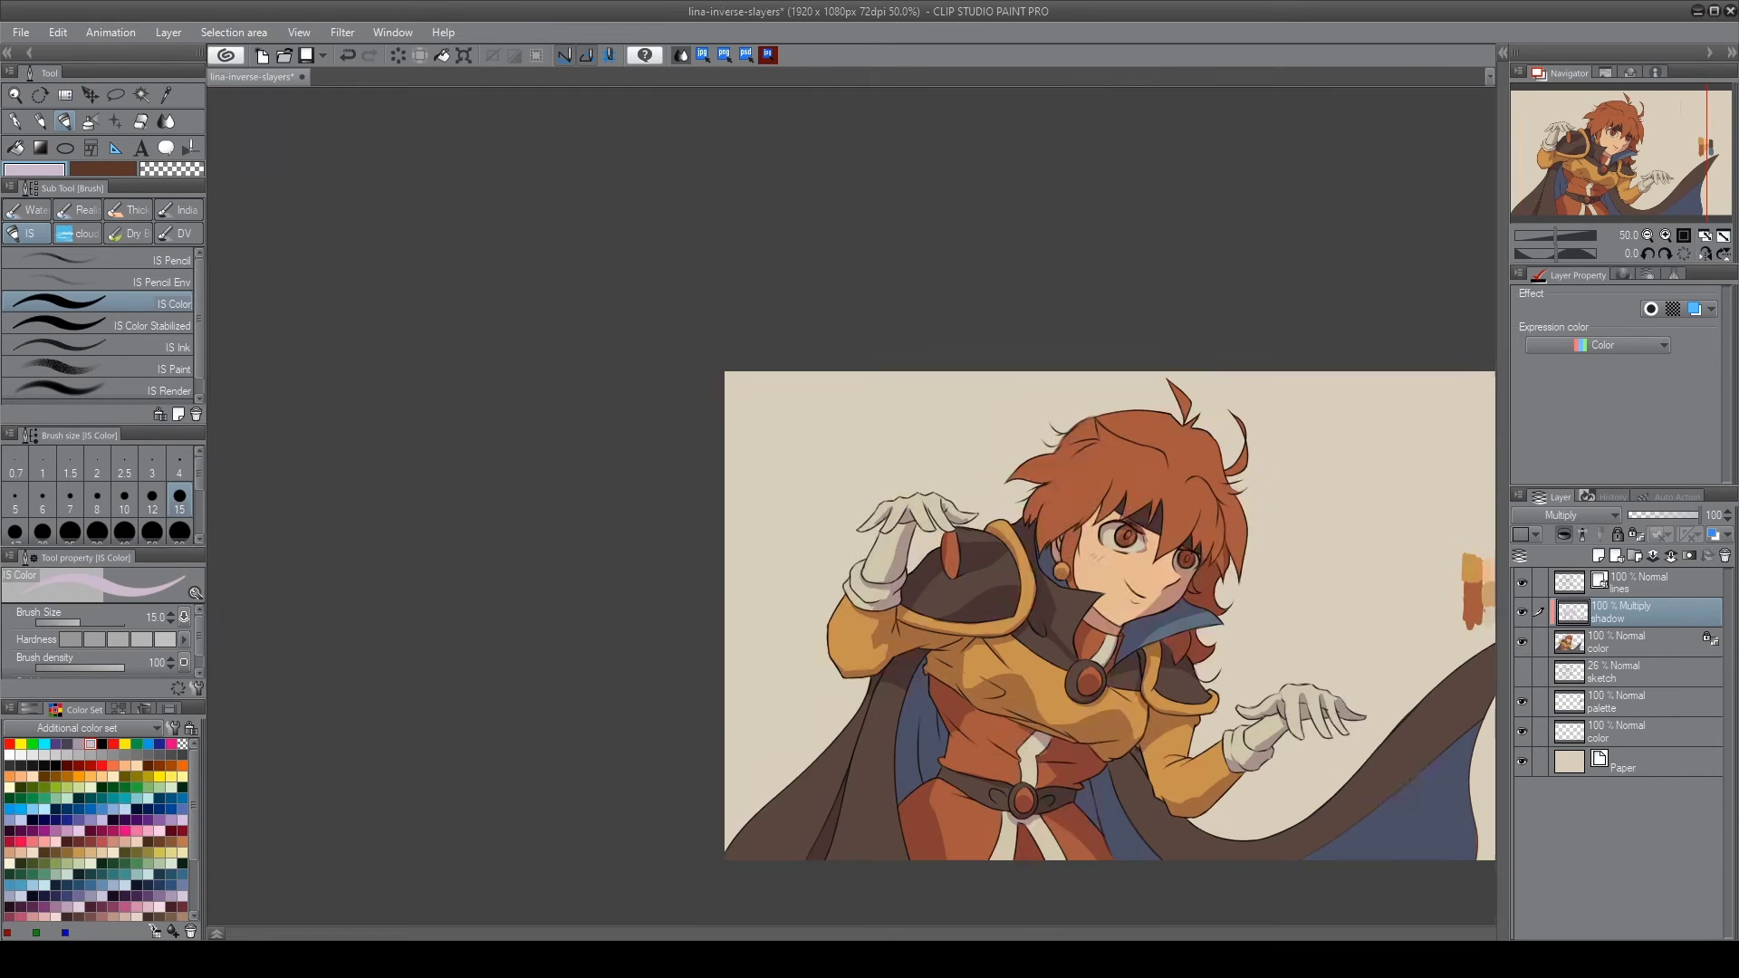
scroll(772, 370, "up", 5)
left_click_drag(771, 369, 819, 561)
mouse_move(420, 452)
left_mouse_down()
mouse_move(643, 465)
mouse_move(598, 633)
left_mouse_up()
Paint a pink shadow along the left side of the face and save the illustration
key("e")
left_click_drag(625, 480, 625, 534)
key("b")
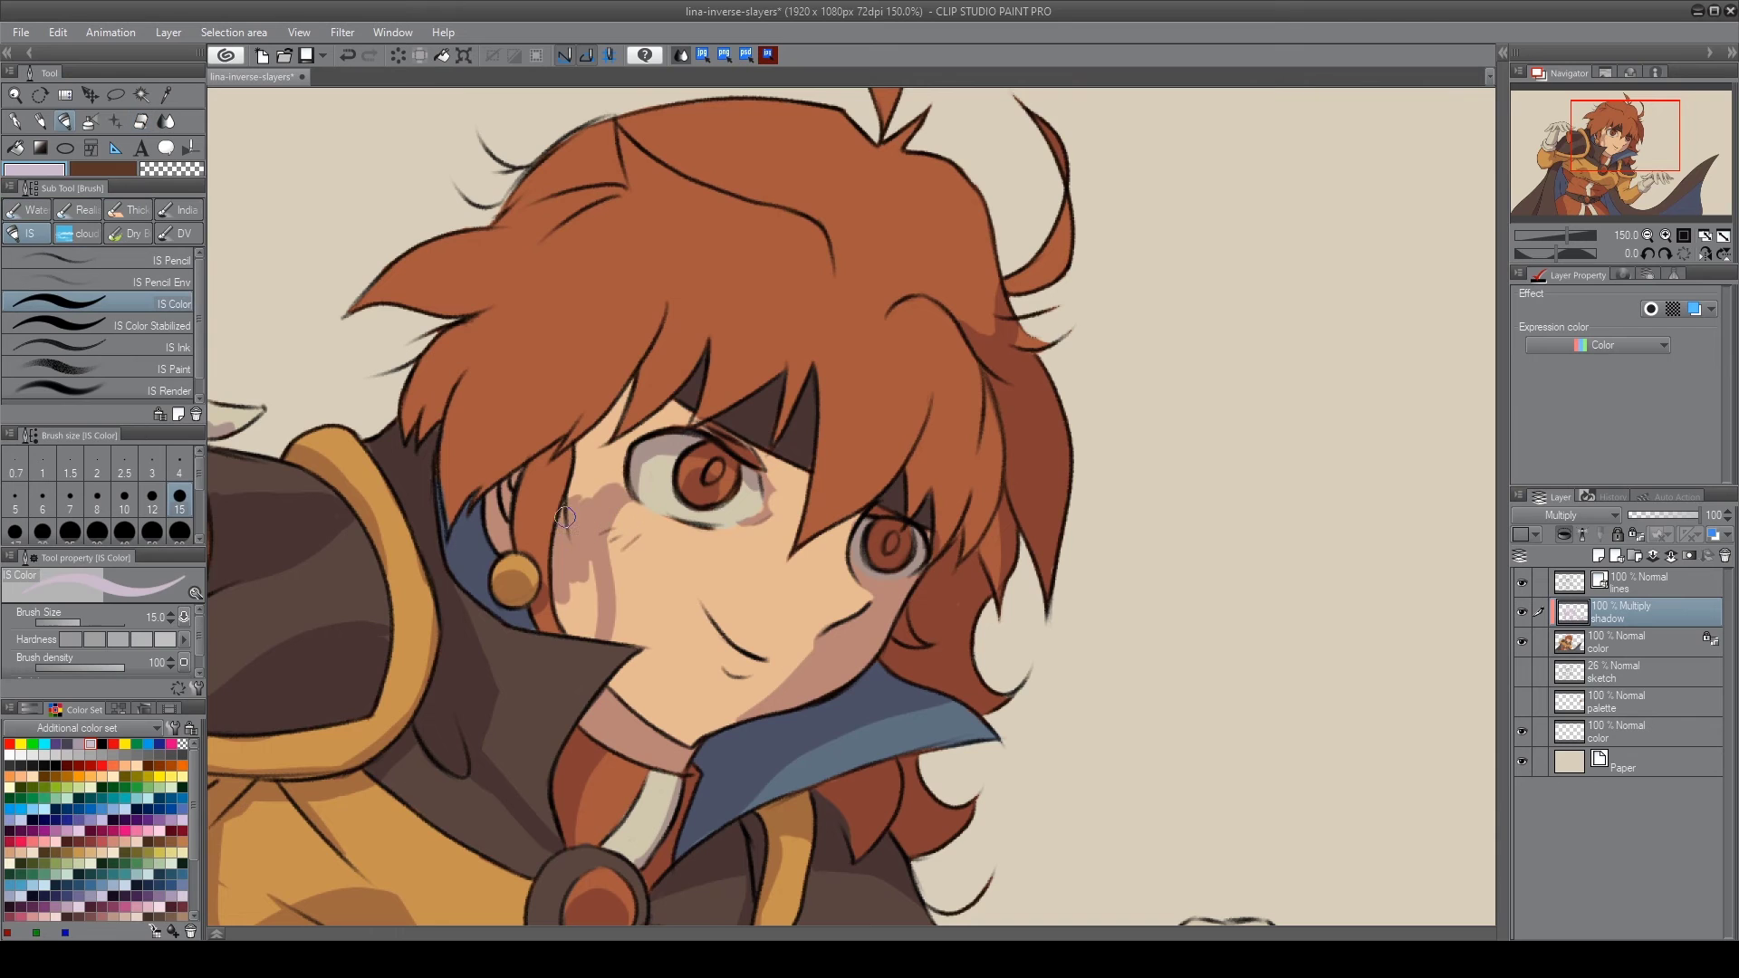
left_click_drag(571, 435, 552, 625)
left_click_drag(589, 390, 614, 456)
scroll(615, 455, "down", 4)
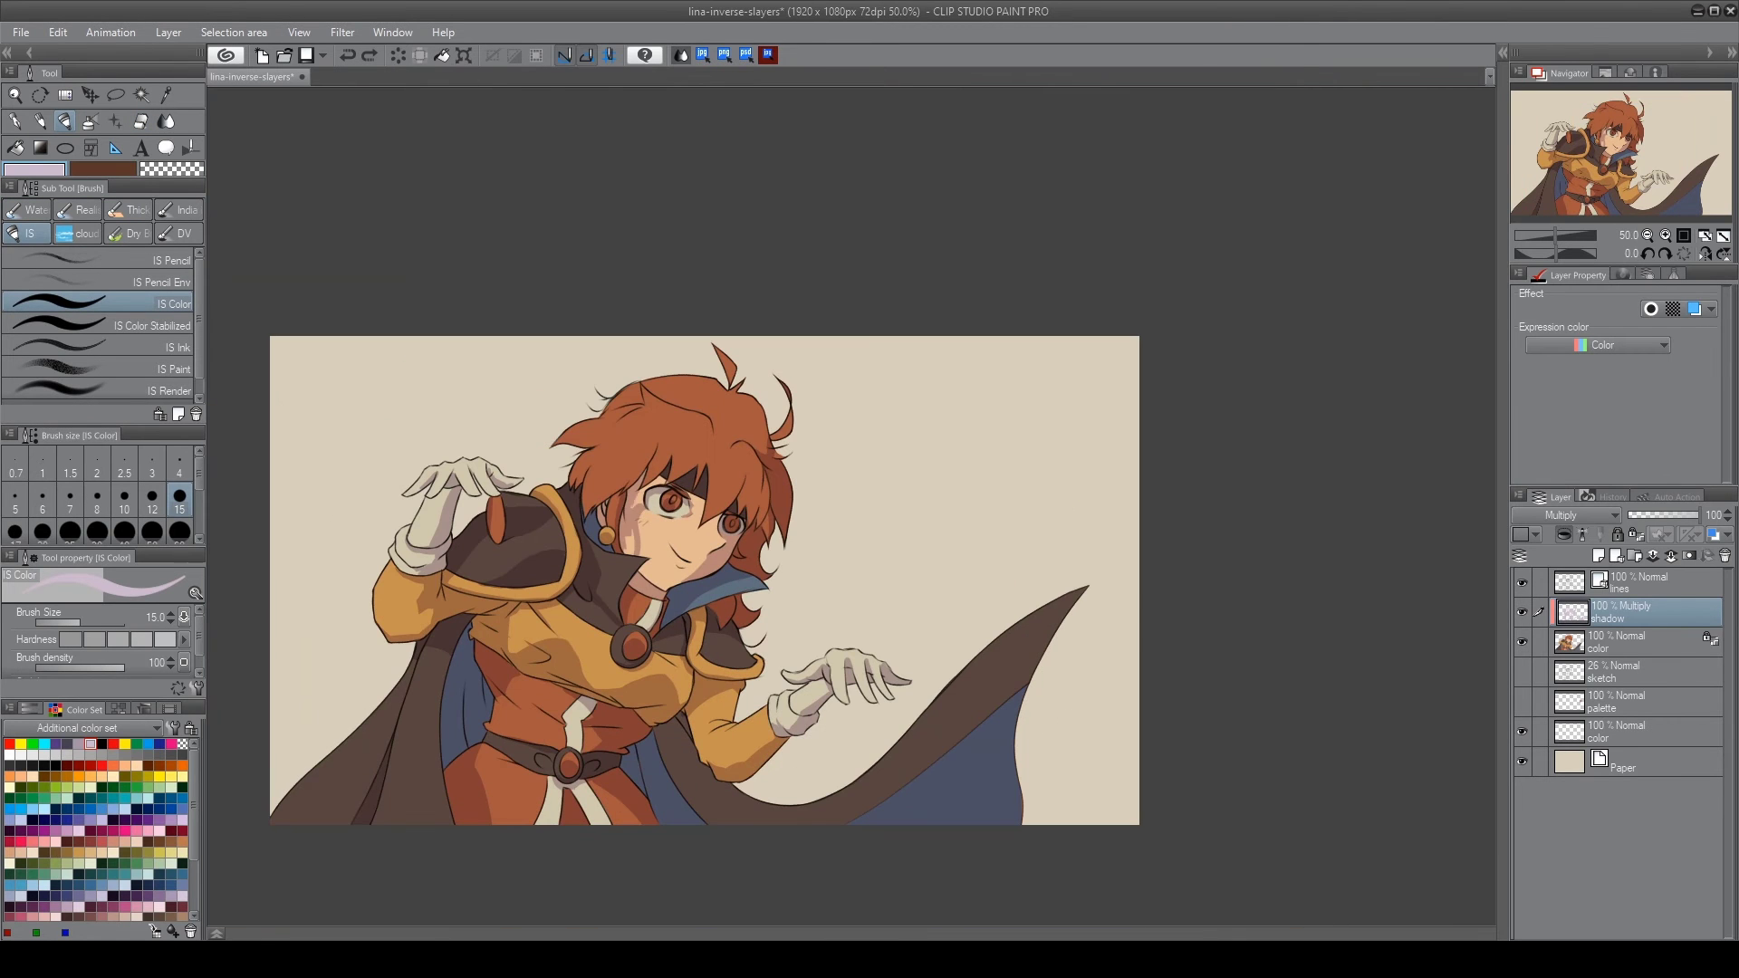
key("ctrl+s")
Add a new layer named 'grad' above the shadow layer
left_click(1599, 555)
type("gradb")
scroll(1211, 465, "up", 1)
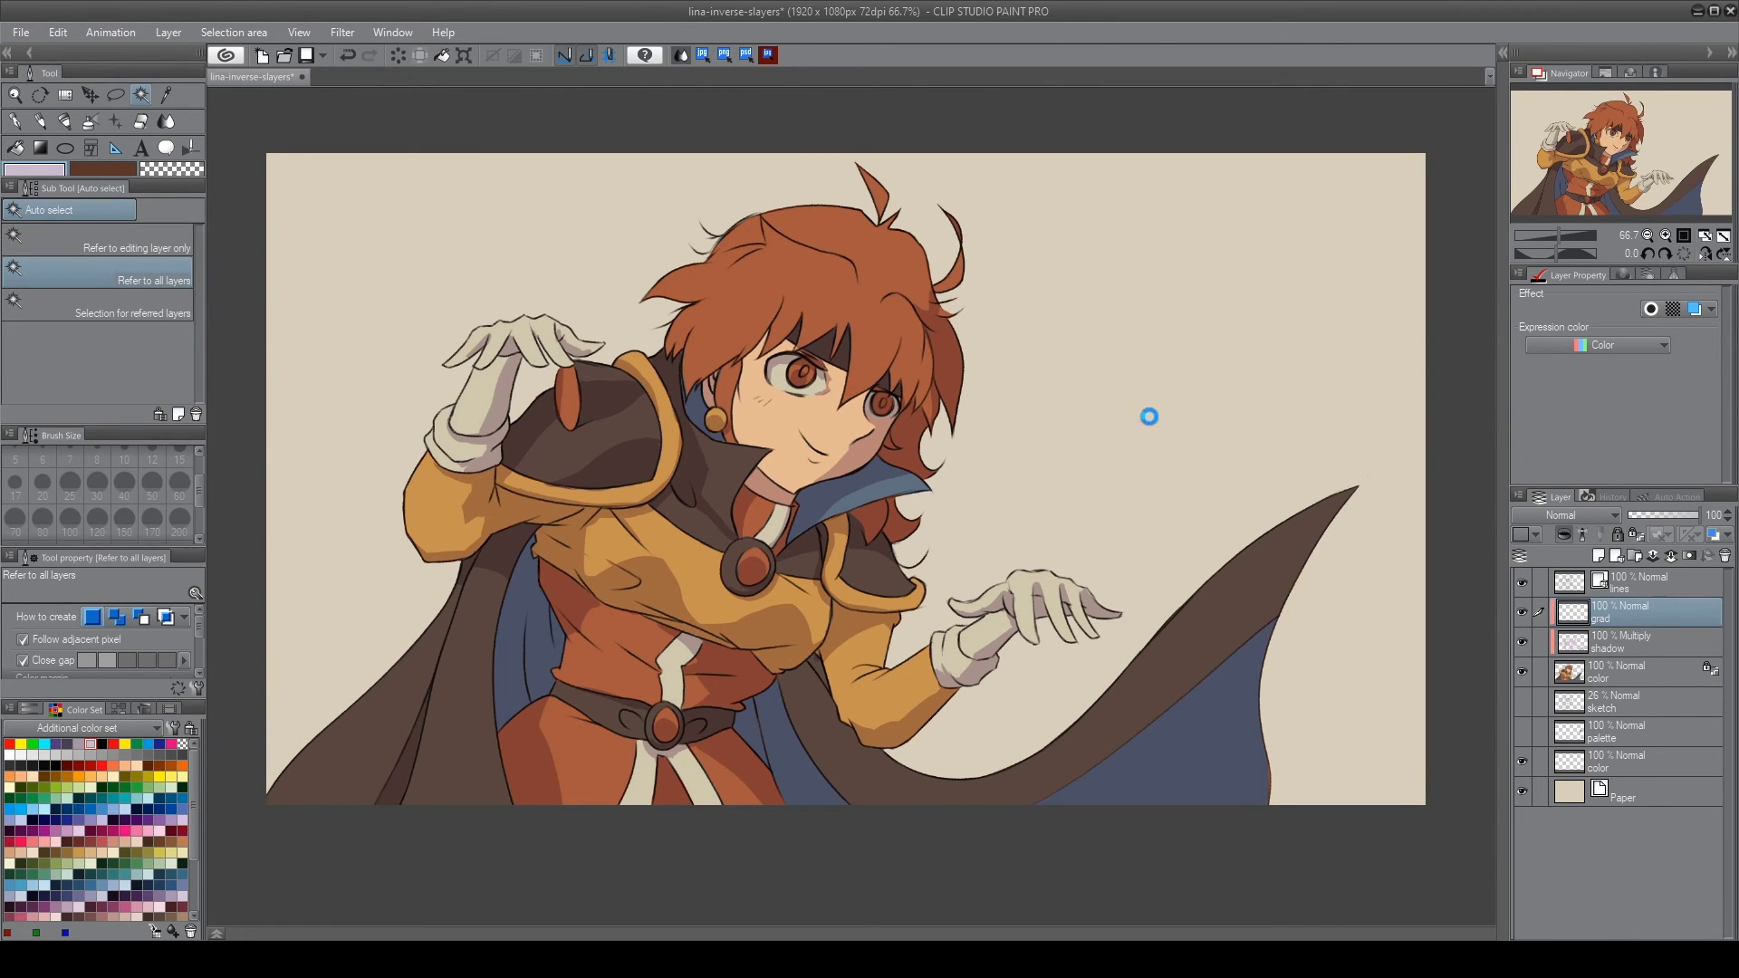
Spray soft reddish, dark brown and maroon airbrush tones along the figure's lower edges
key("b")
left_click_drag(896, 421, 829, 484)
left_click(795, 615, "alt")
left_click(701, 544, "alt")
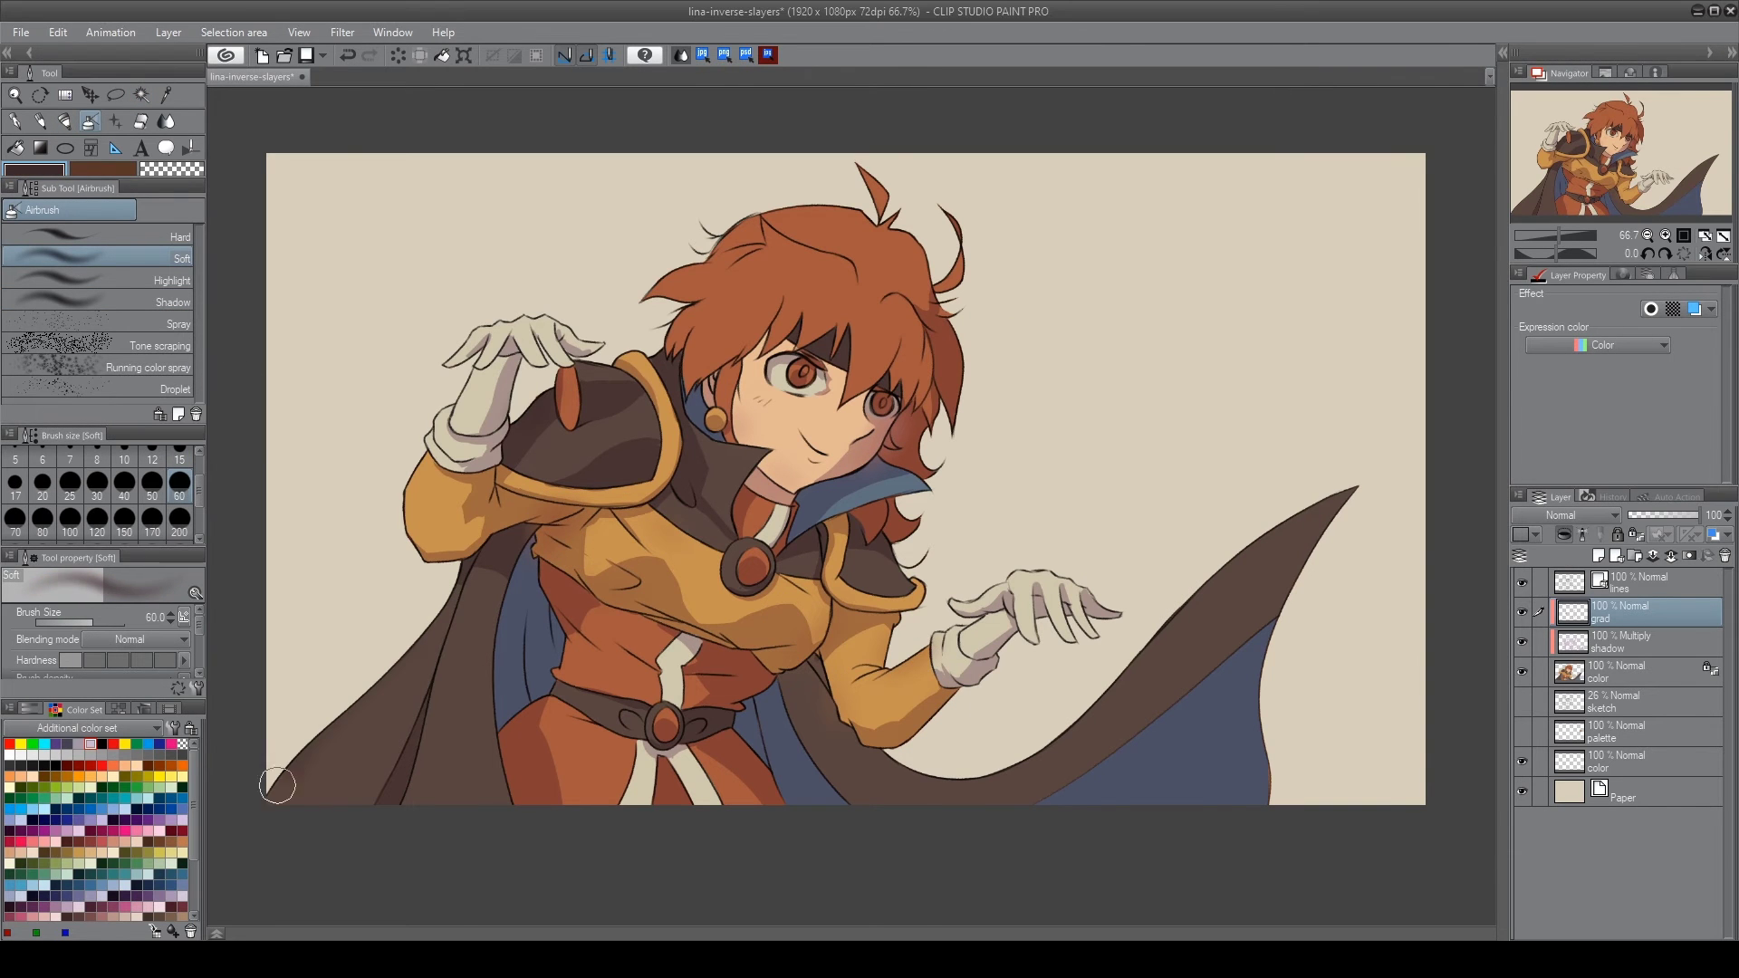
left_click(951, 313, "alt")
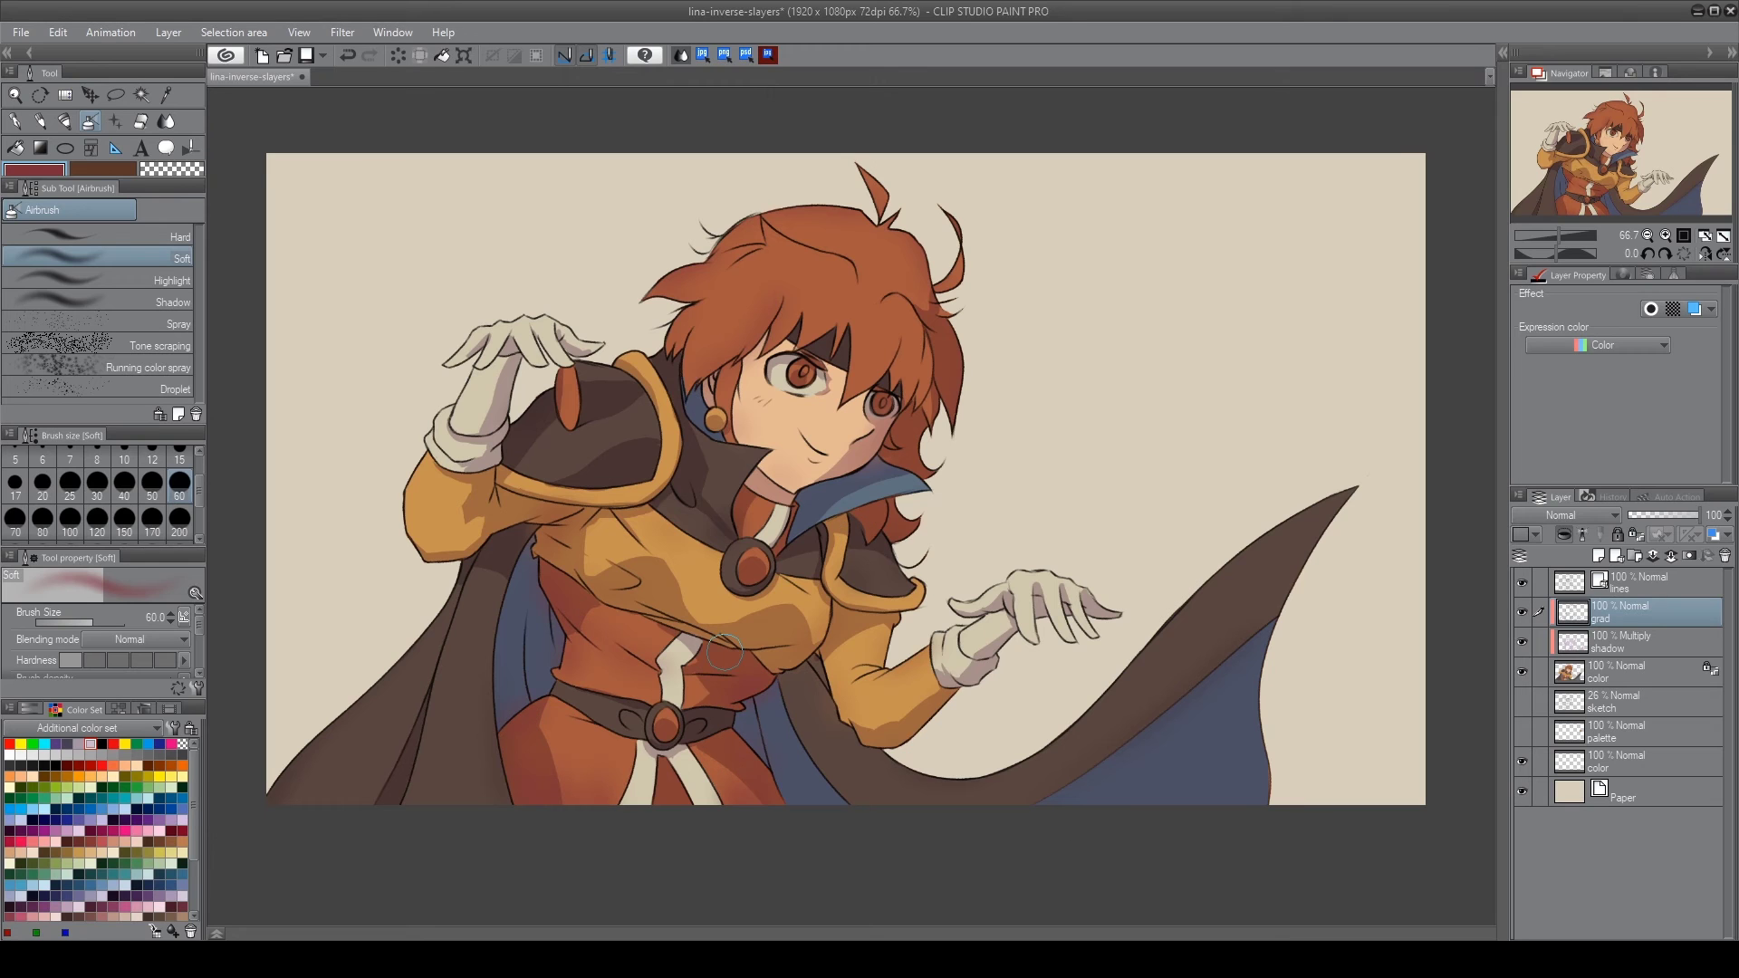
left_click(1621, 671)
scroll(780, 375, "up", 3)
Tint the irises with purple and maroon on the color layer at brush size 7
key("b")
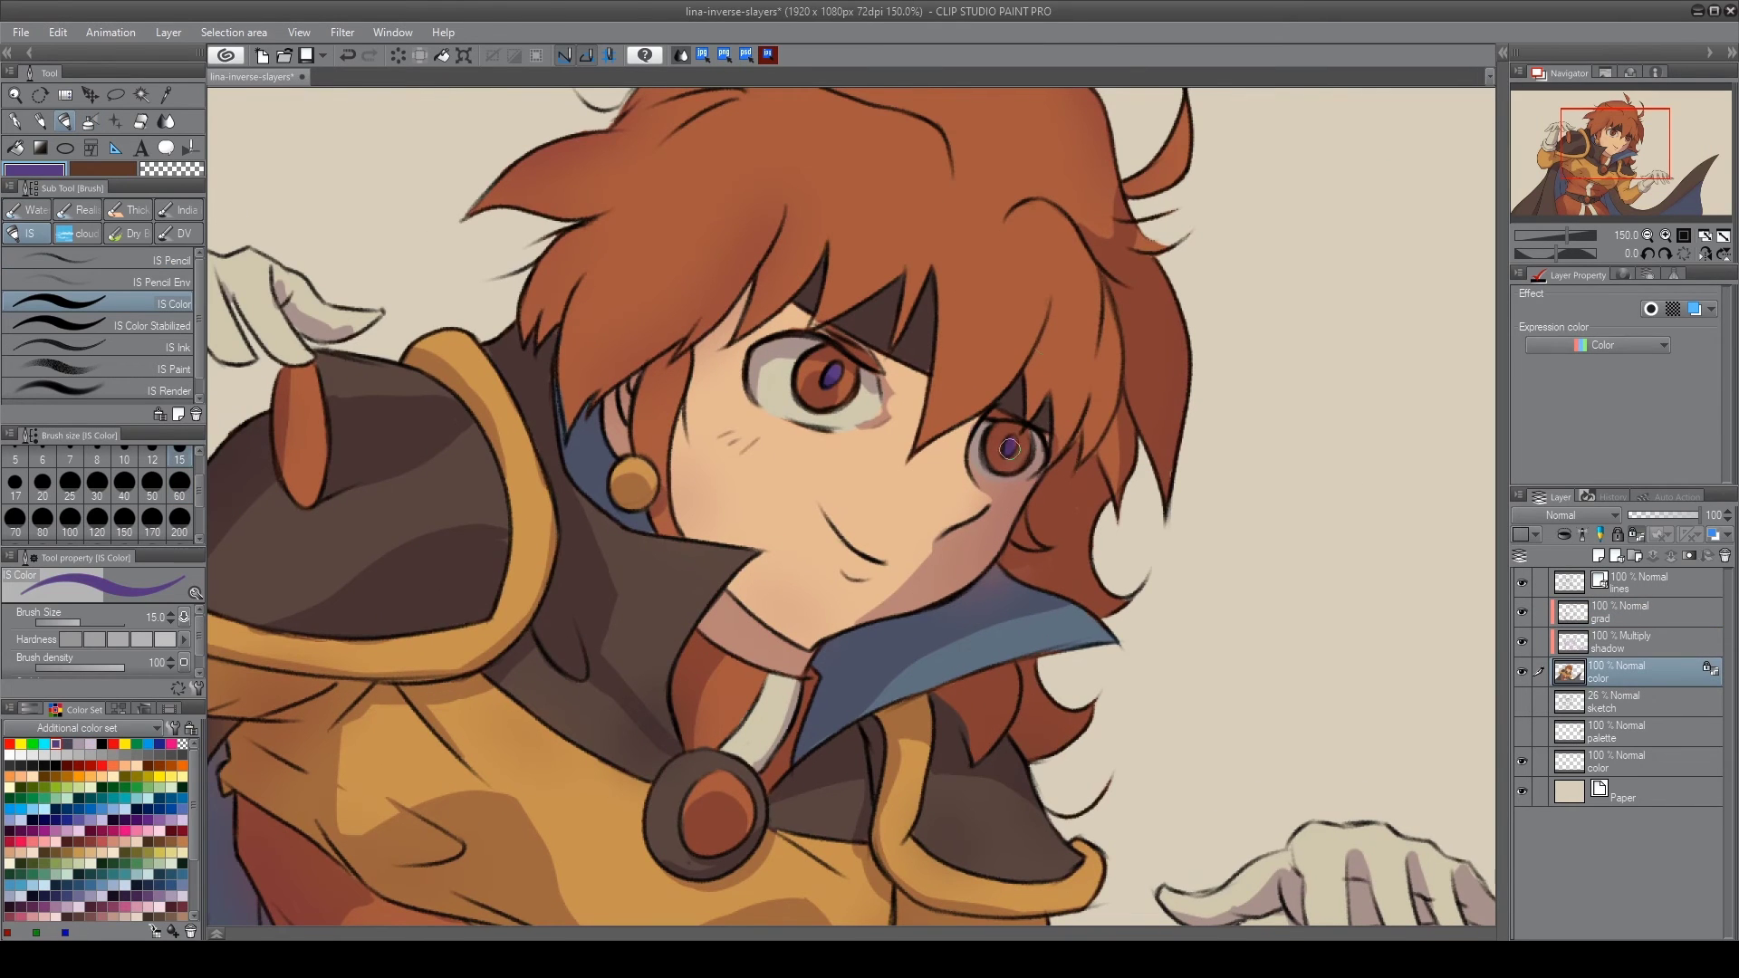
left_click(1009, 449, "alt")
left_click(852, 365, "alt")
key("b")
key("bracketleft")
key("bracketleft")
key("bracketleft")
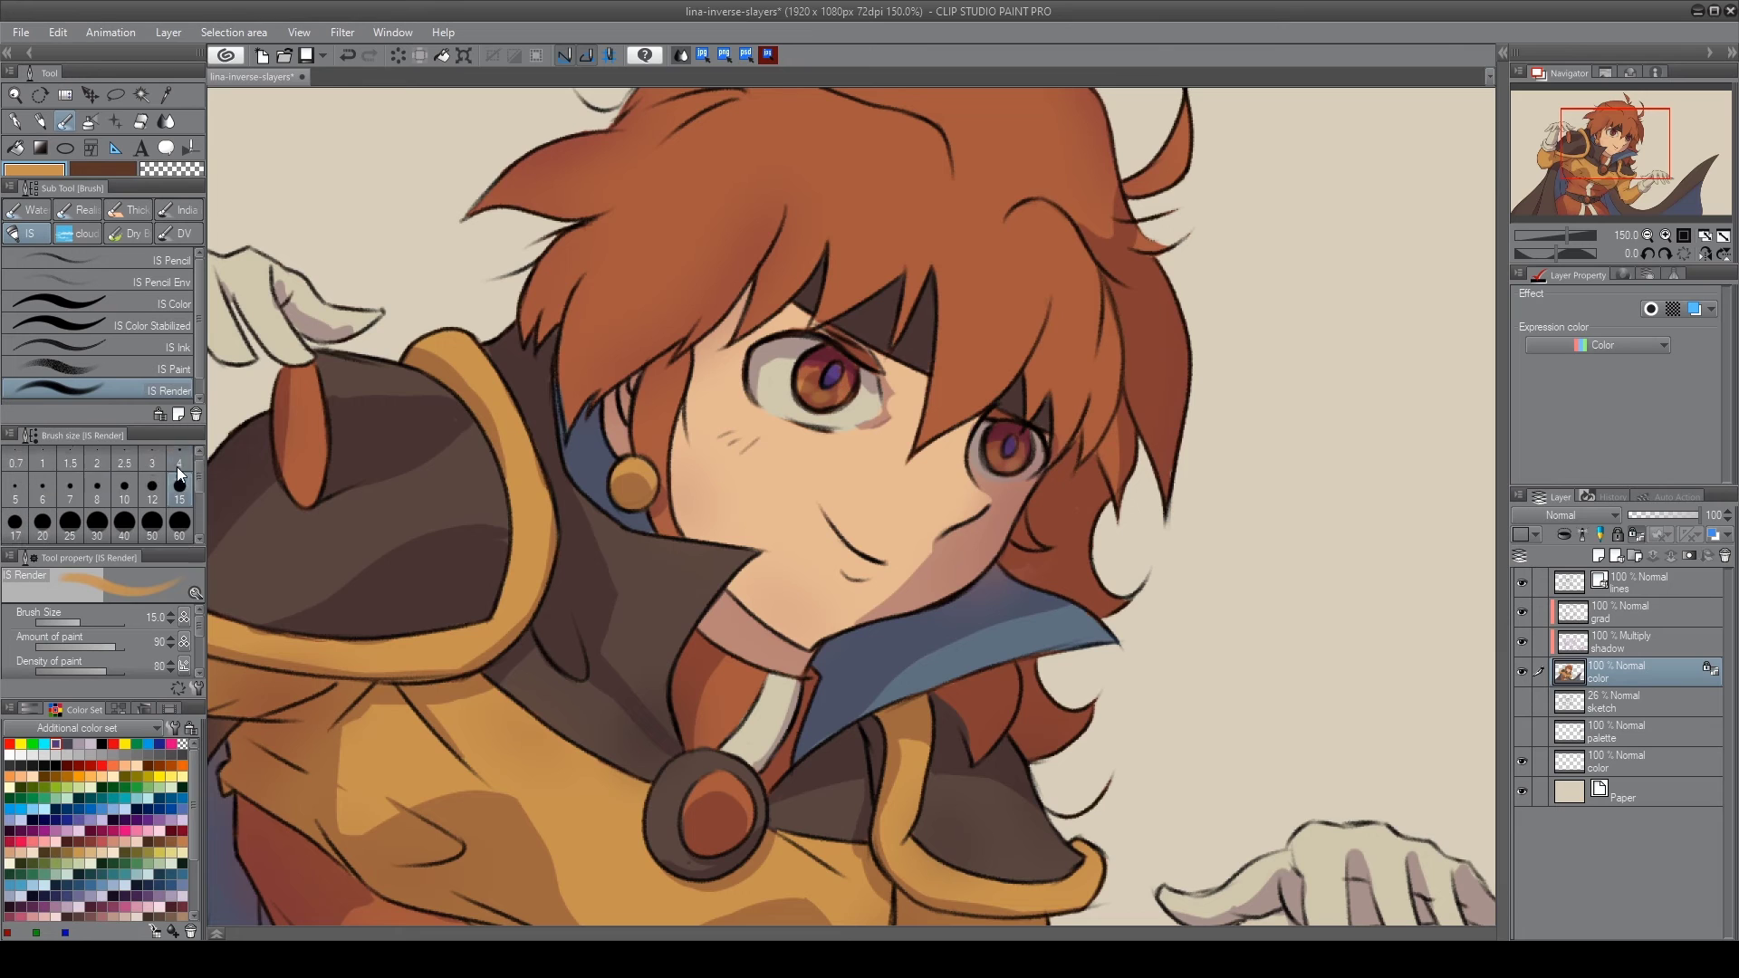
Add a new 'highlight' layer above the line art with a fine white pencil
left_click(1641, 589)
left_click(1598, 555)
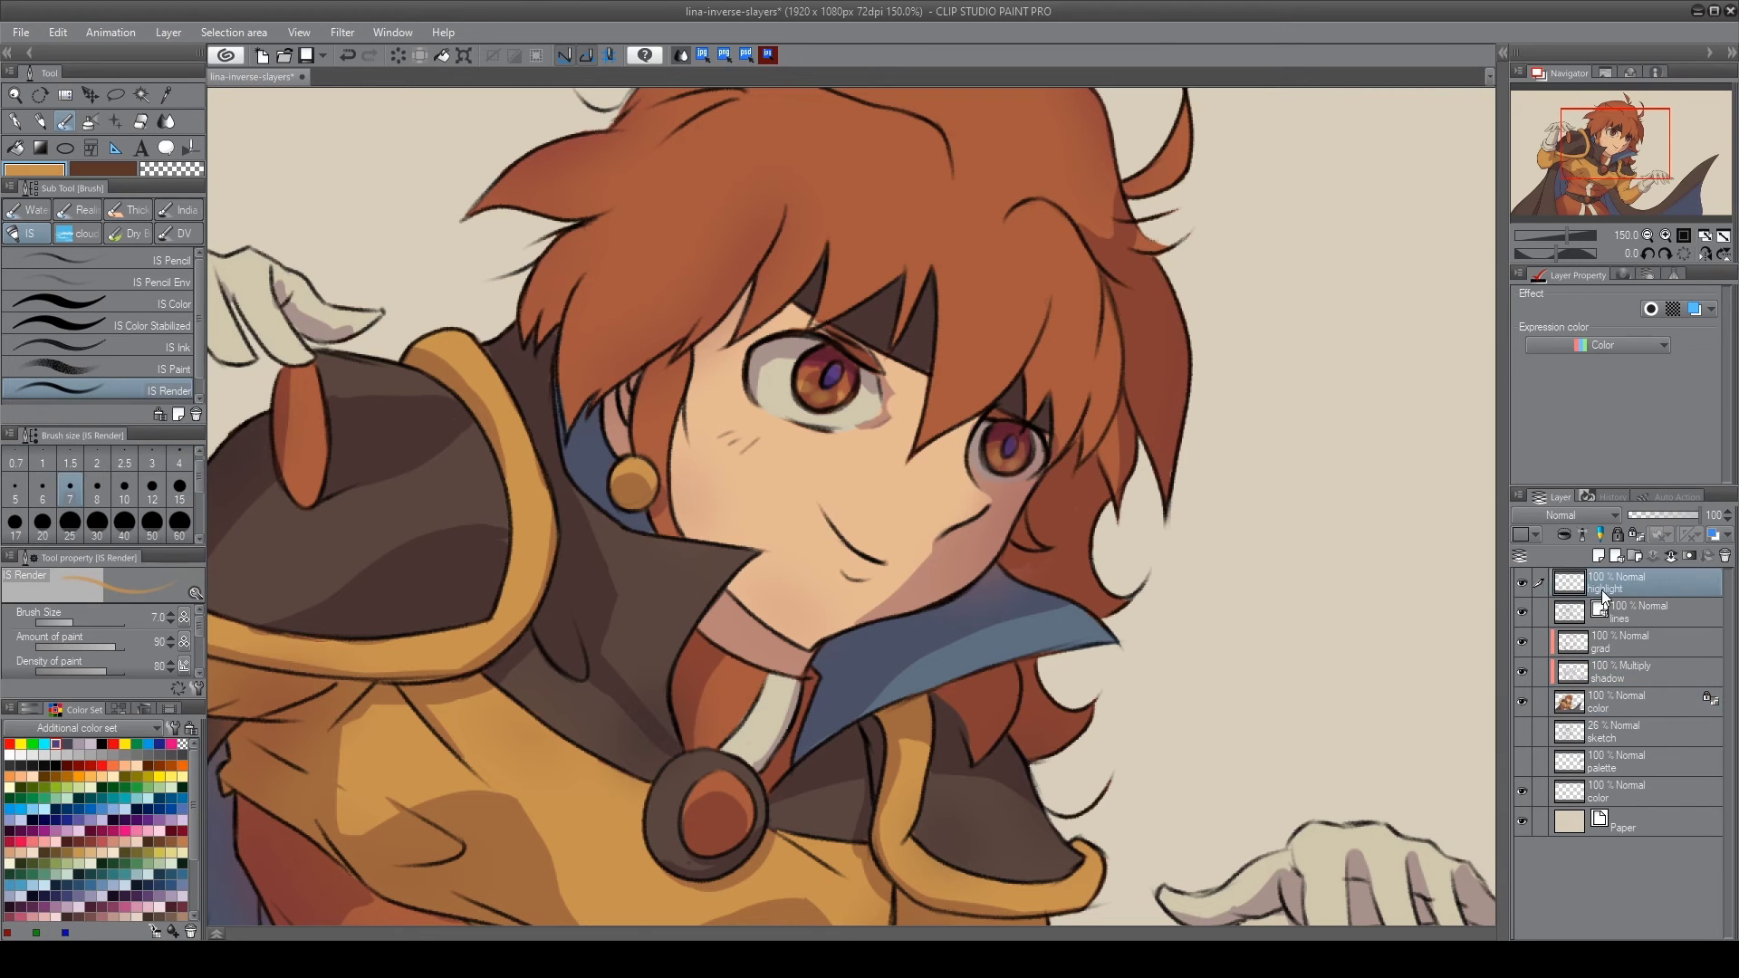
key("b")
key("b")
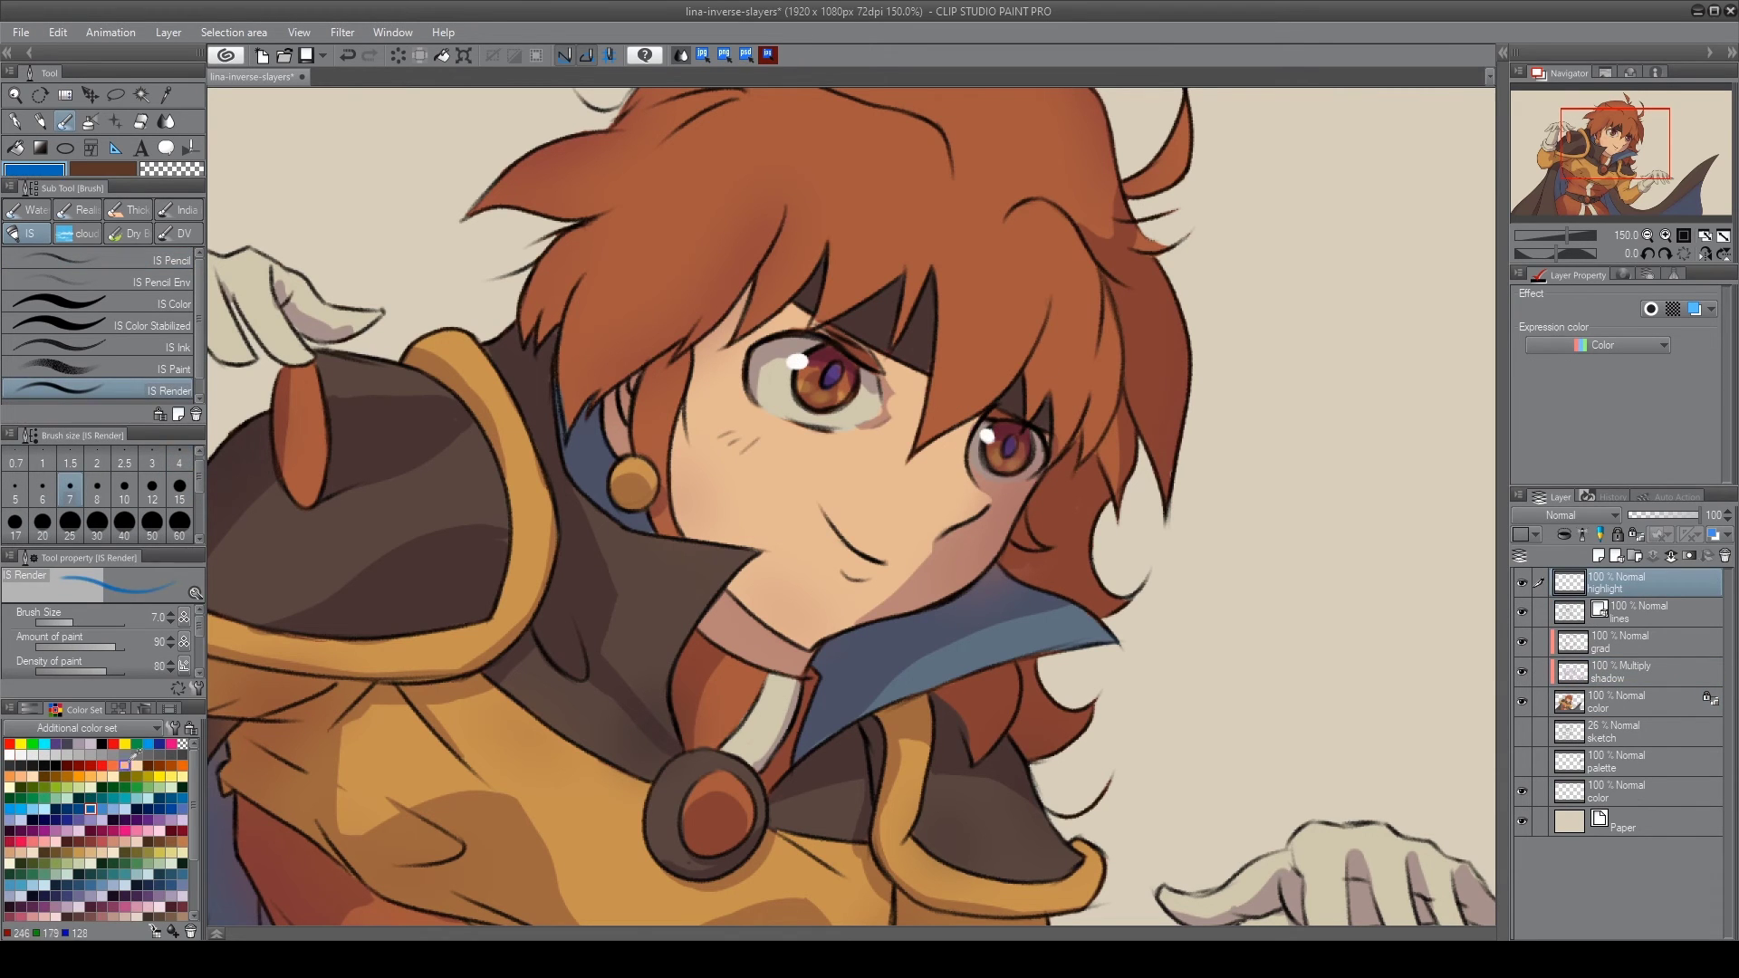
key("b")
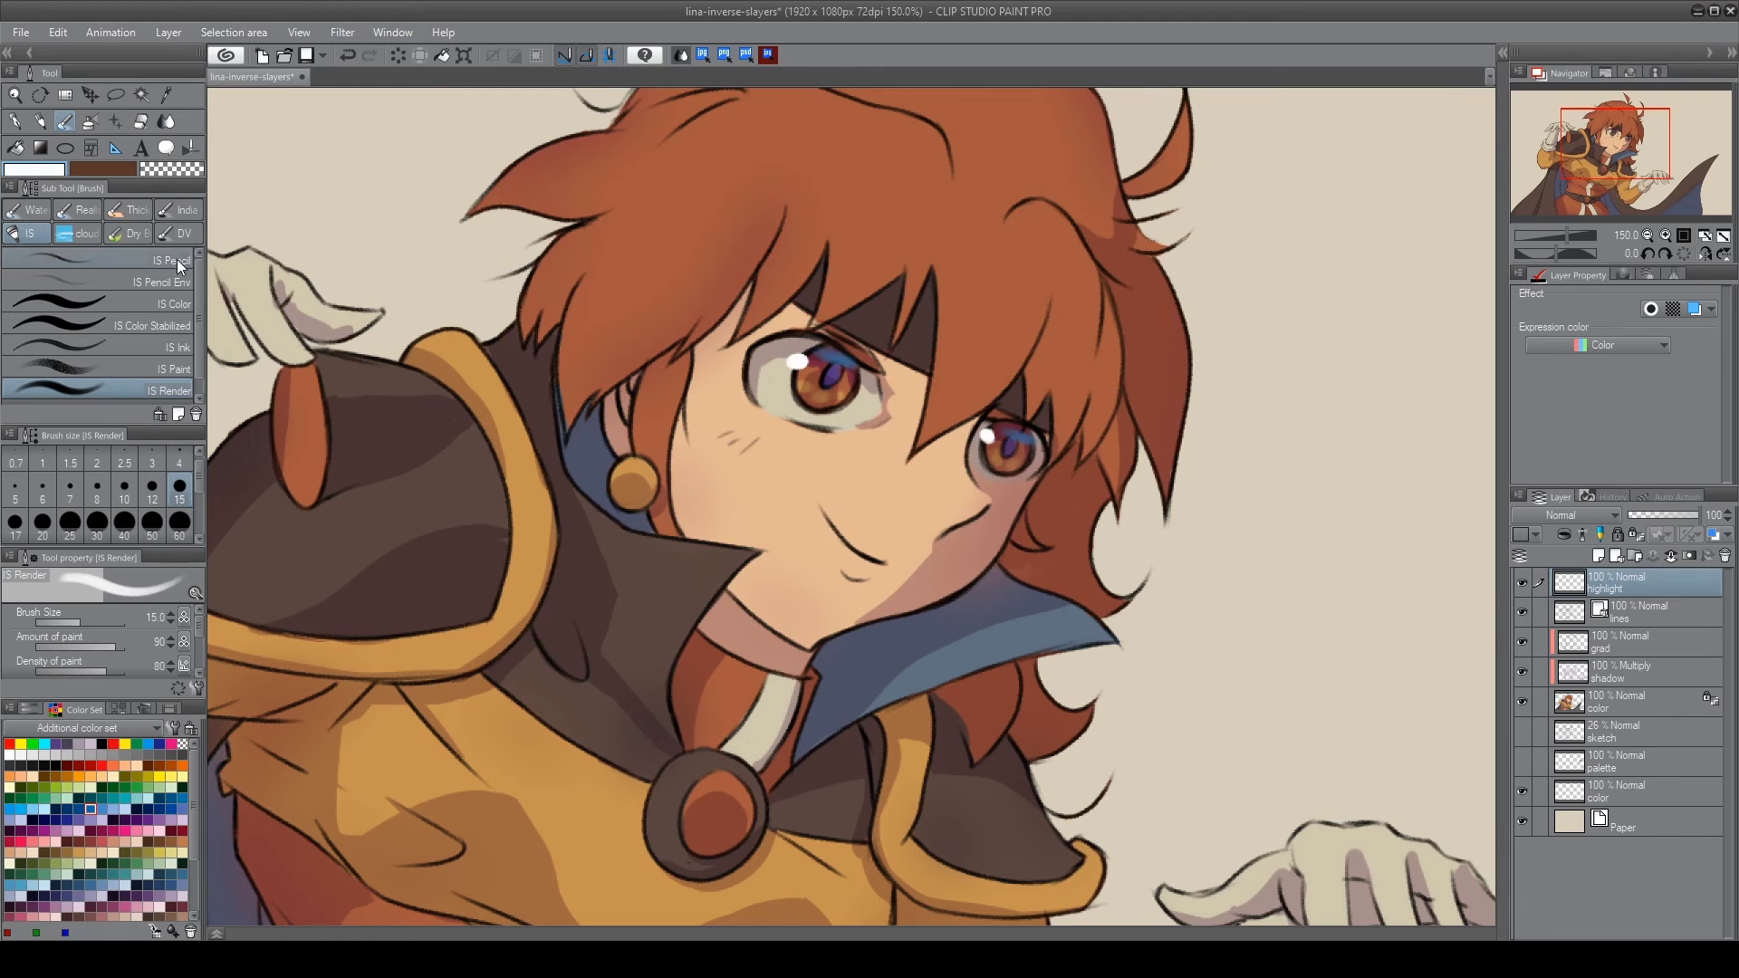
left_click_drag(954, 450, 1080, 719)
left_click_drag(749, 748, 901, 523)
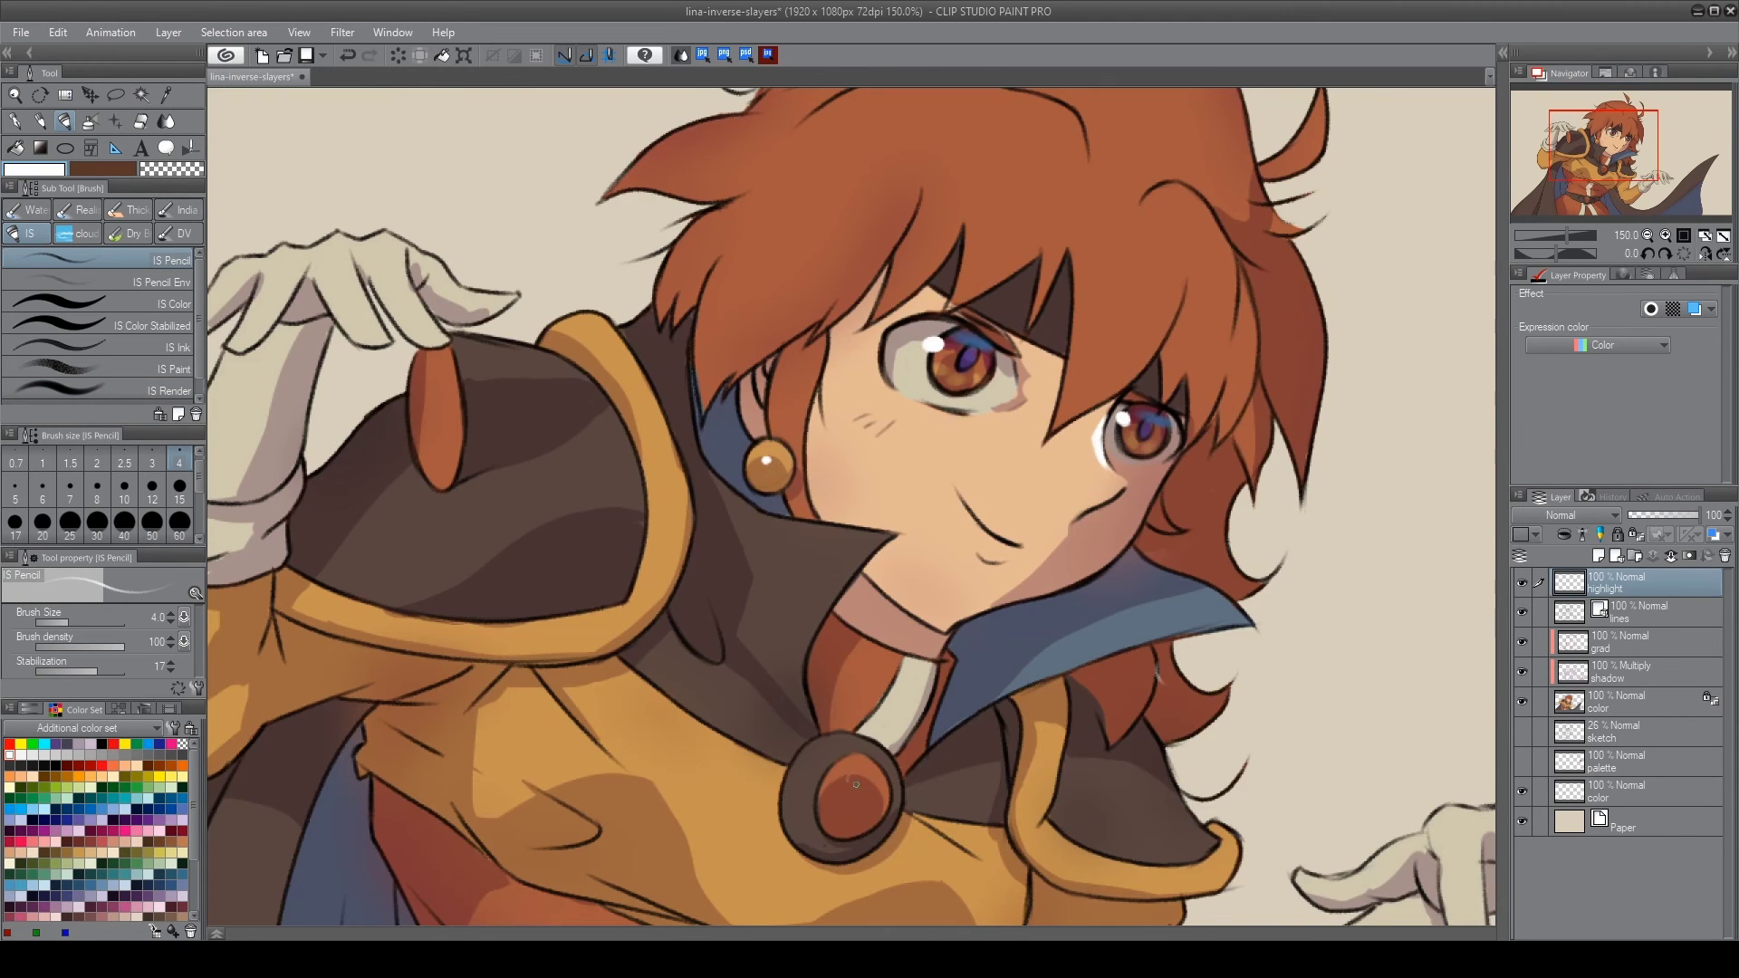
Draw white glints on the brooch and along the hair edge, undoing the stroke's end
key("e")
key("b")
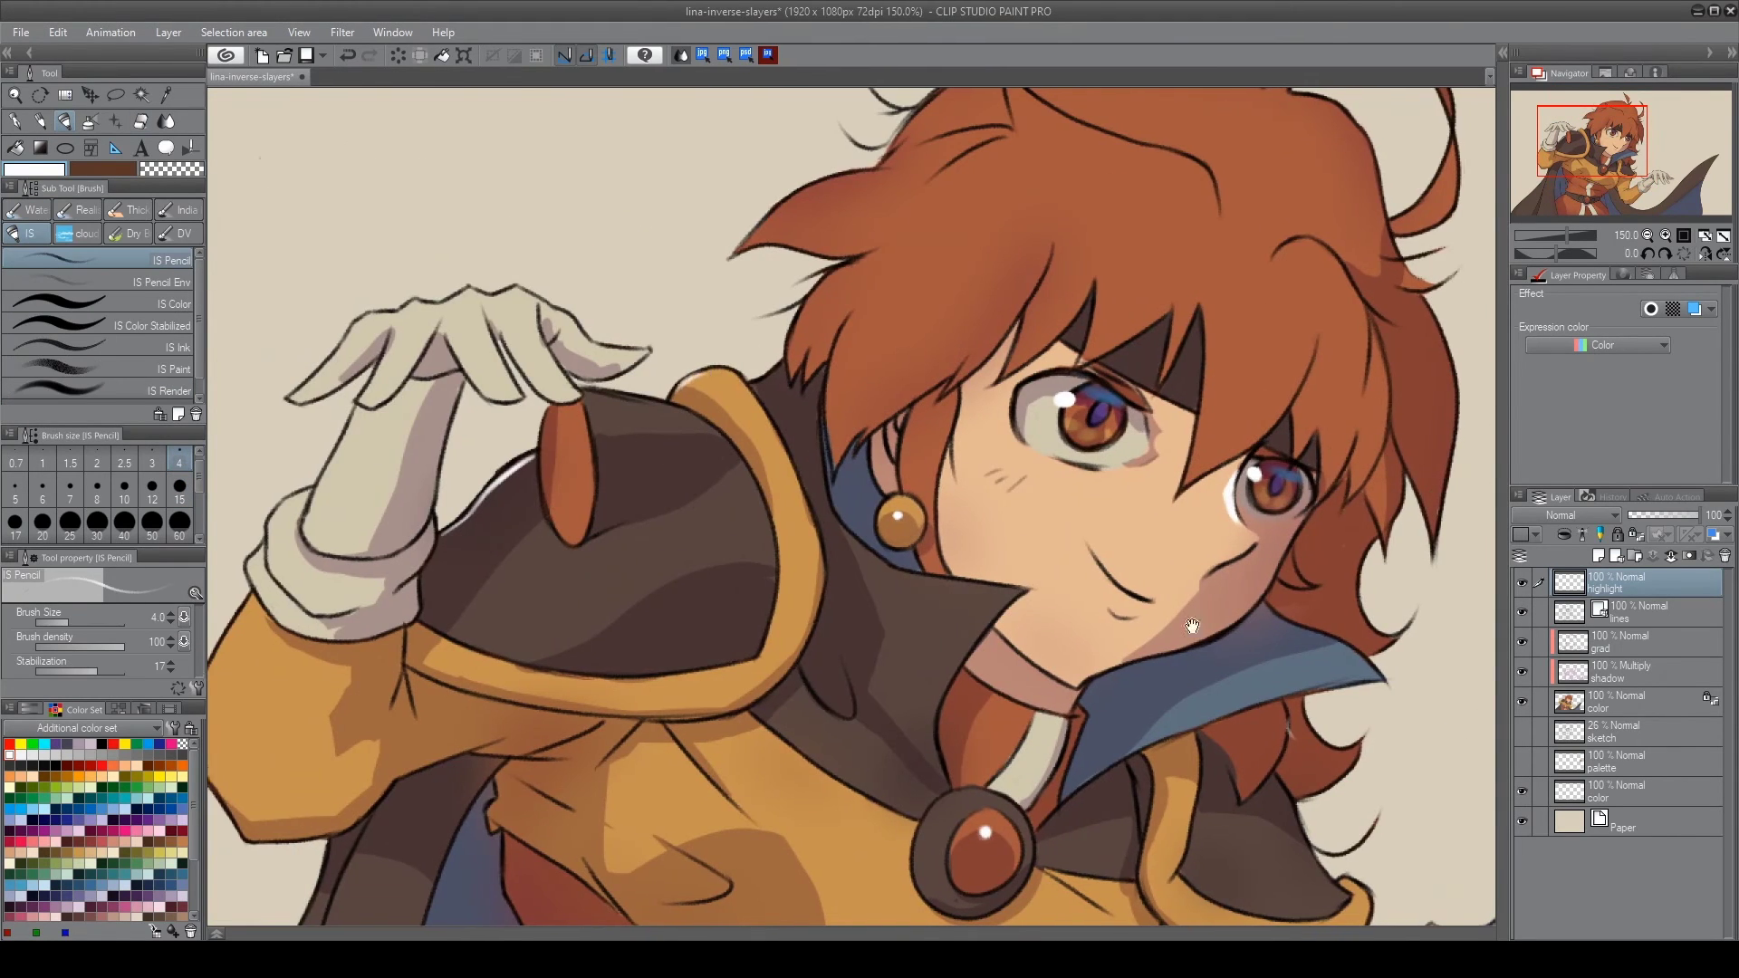
left_click_drag(1276, 299, 852, 281)
left_click_drag(851, 54, 851, 291)
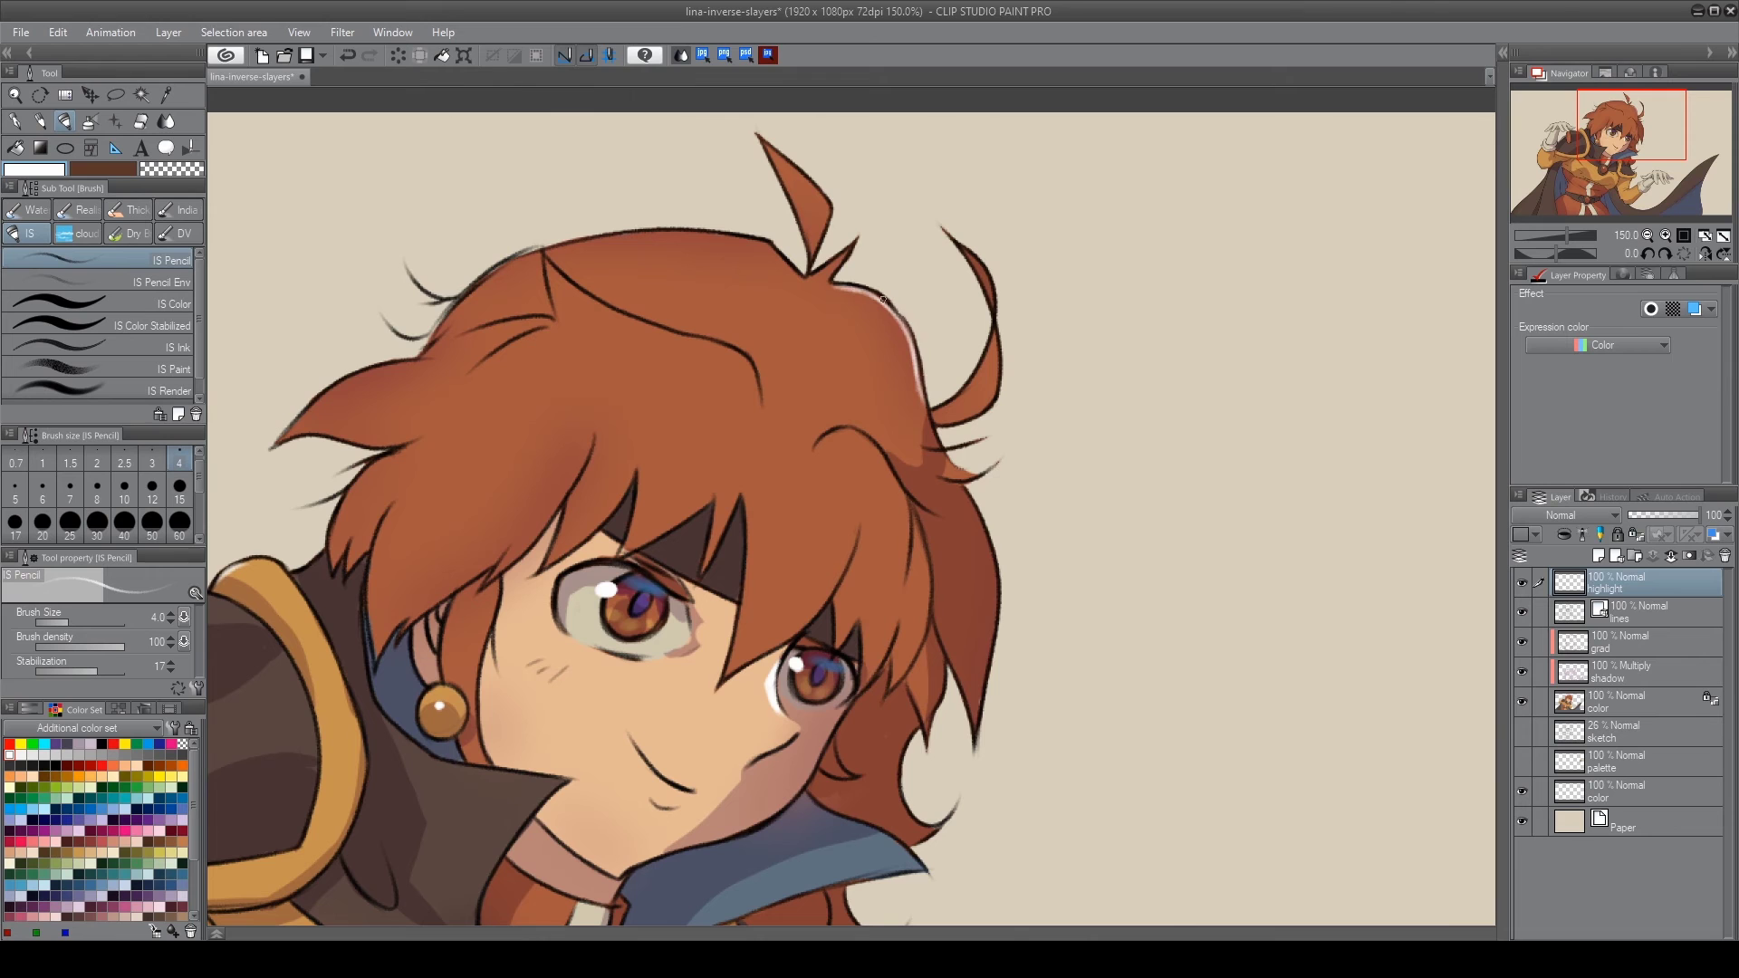
key("ctrl+z")
scroll(886, 522, "down", 2)
scroll(885, 523, "down", 3)
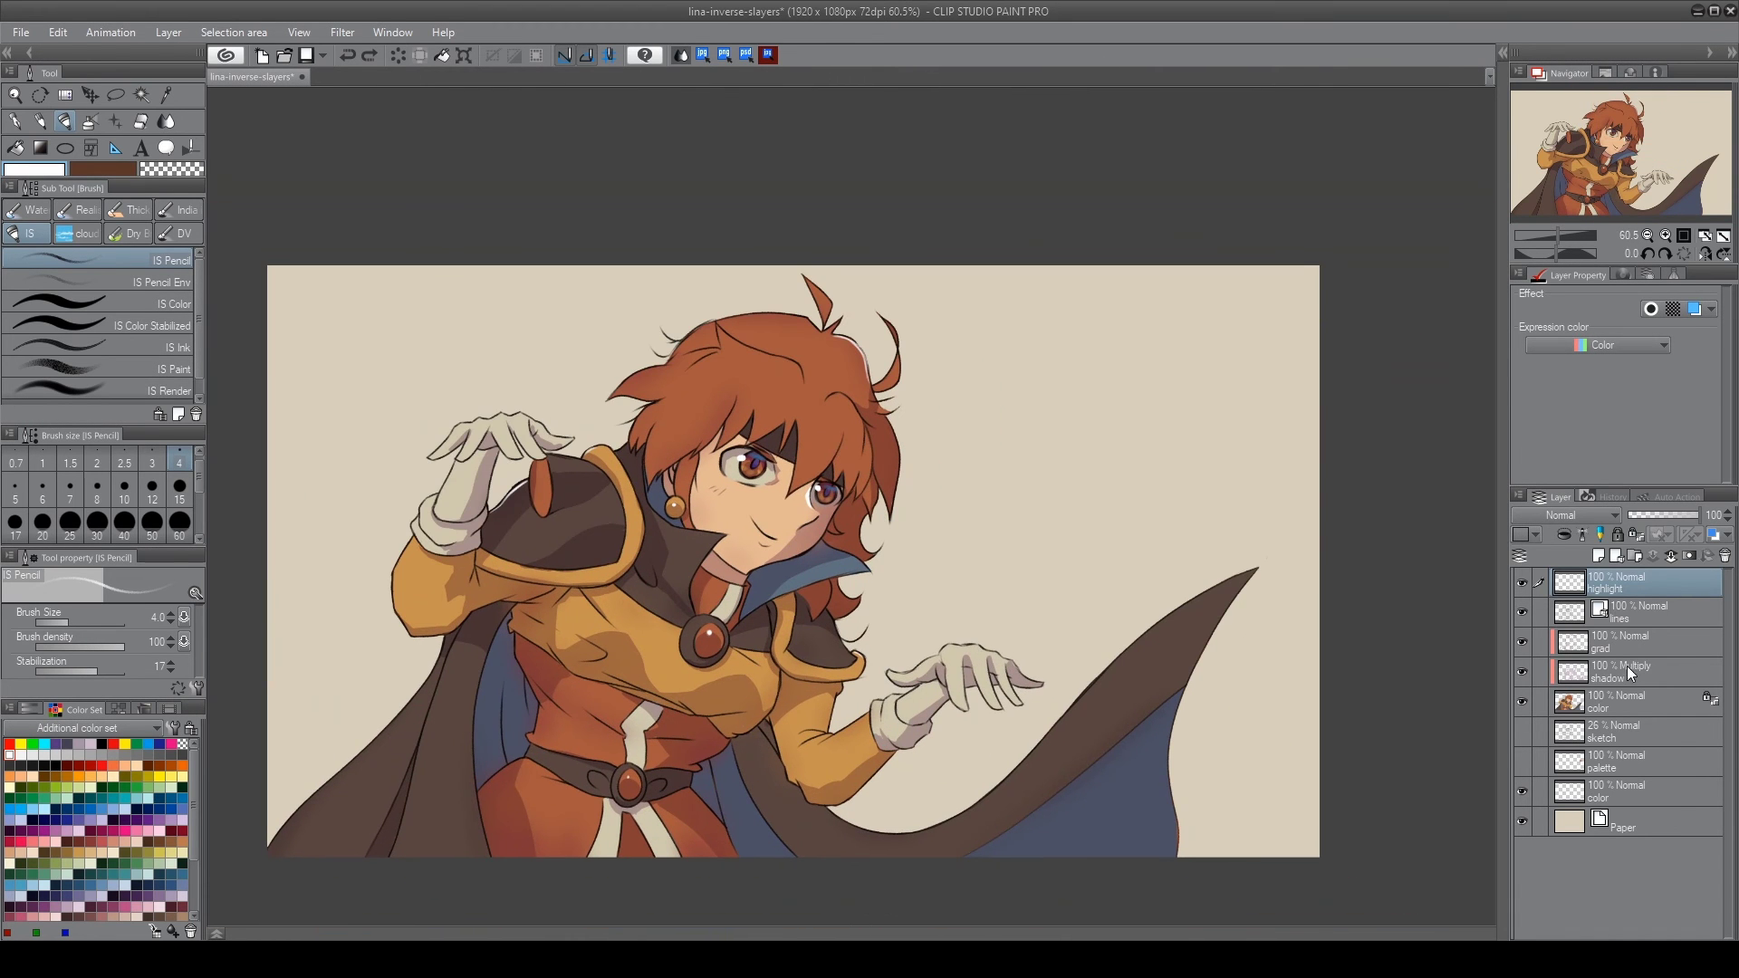
Duplicate the lines layer, then block in a green hill and a pale grey-blue tree
left_click(1621, 612)
left_click(702, 56)
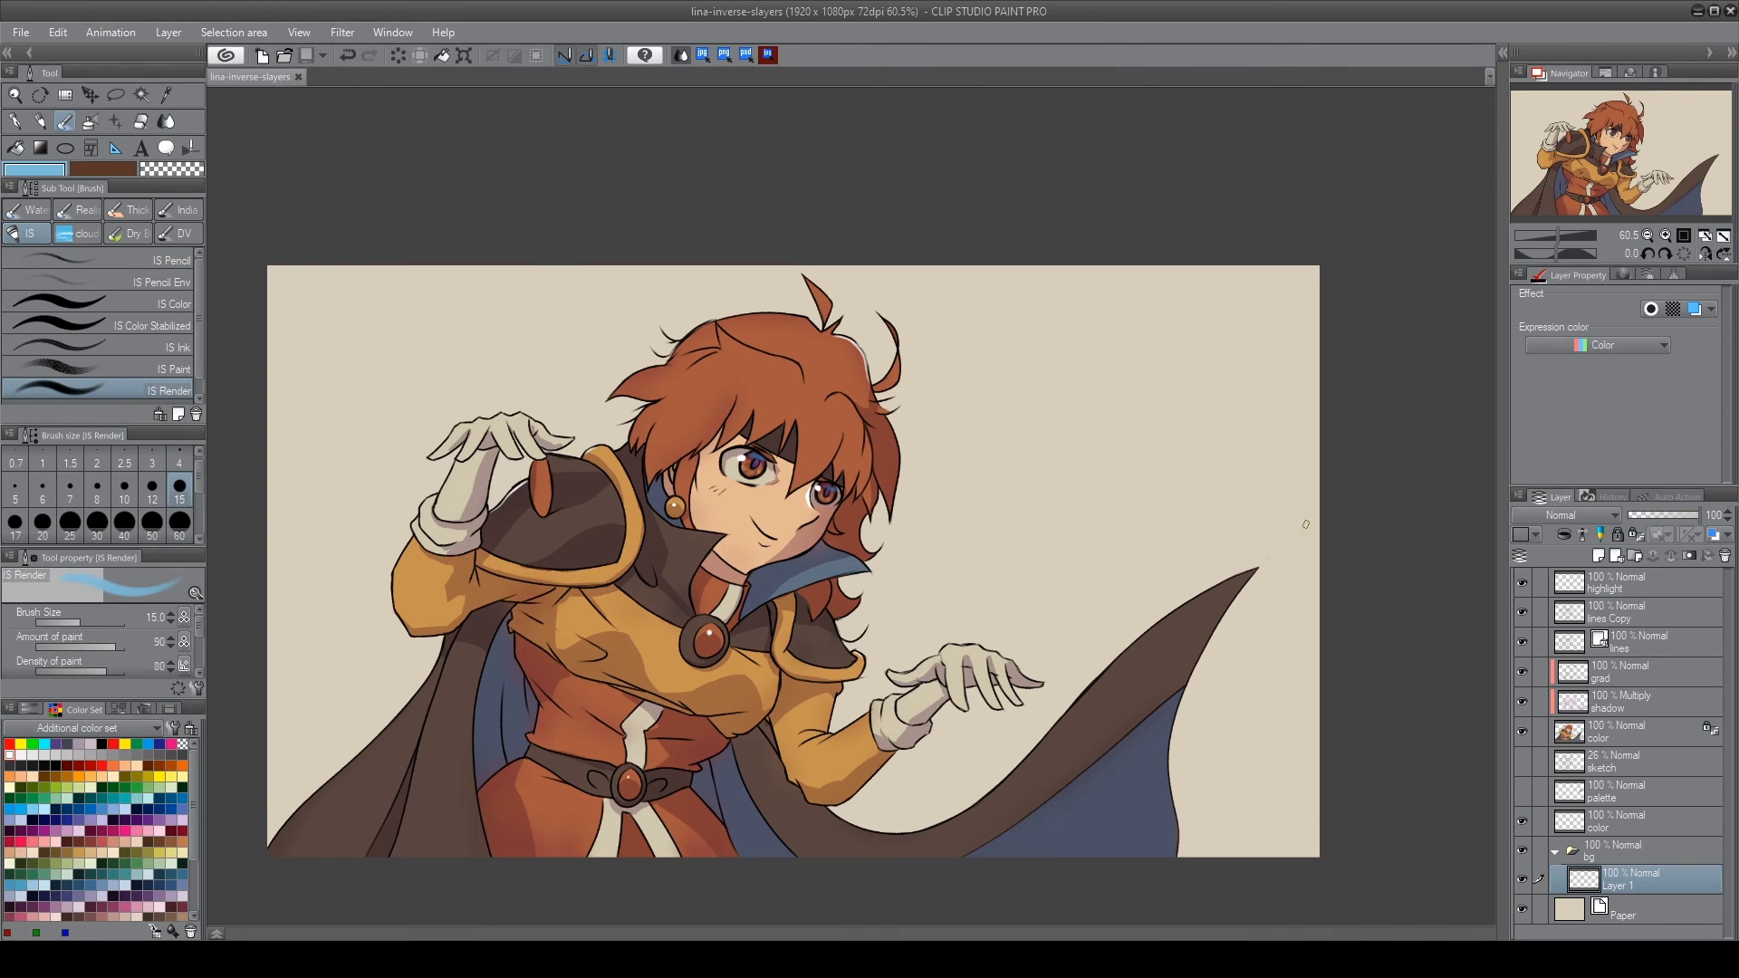
mouse_move(1130, 692)
left_mouse_down()
mouse_move(1241, 660)
mouse_move(870, 907)
left_mouse_up()
left_click_drag(1136, 624, 1069, 267)
left_click_drag(1265, 502, 1135, 670)
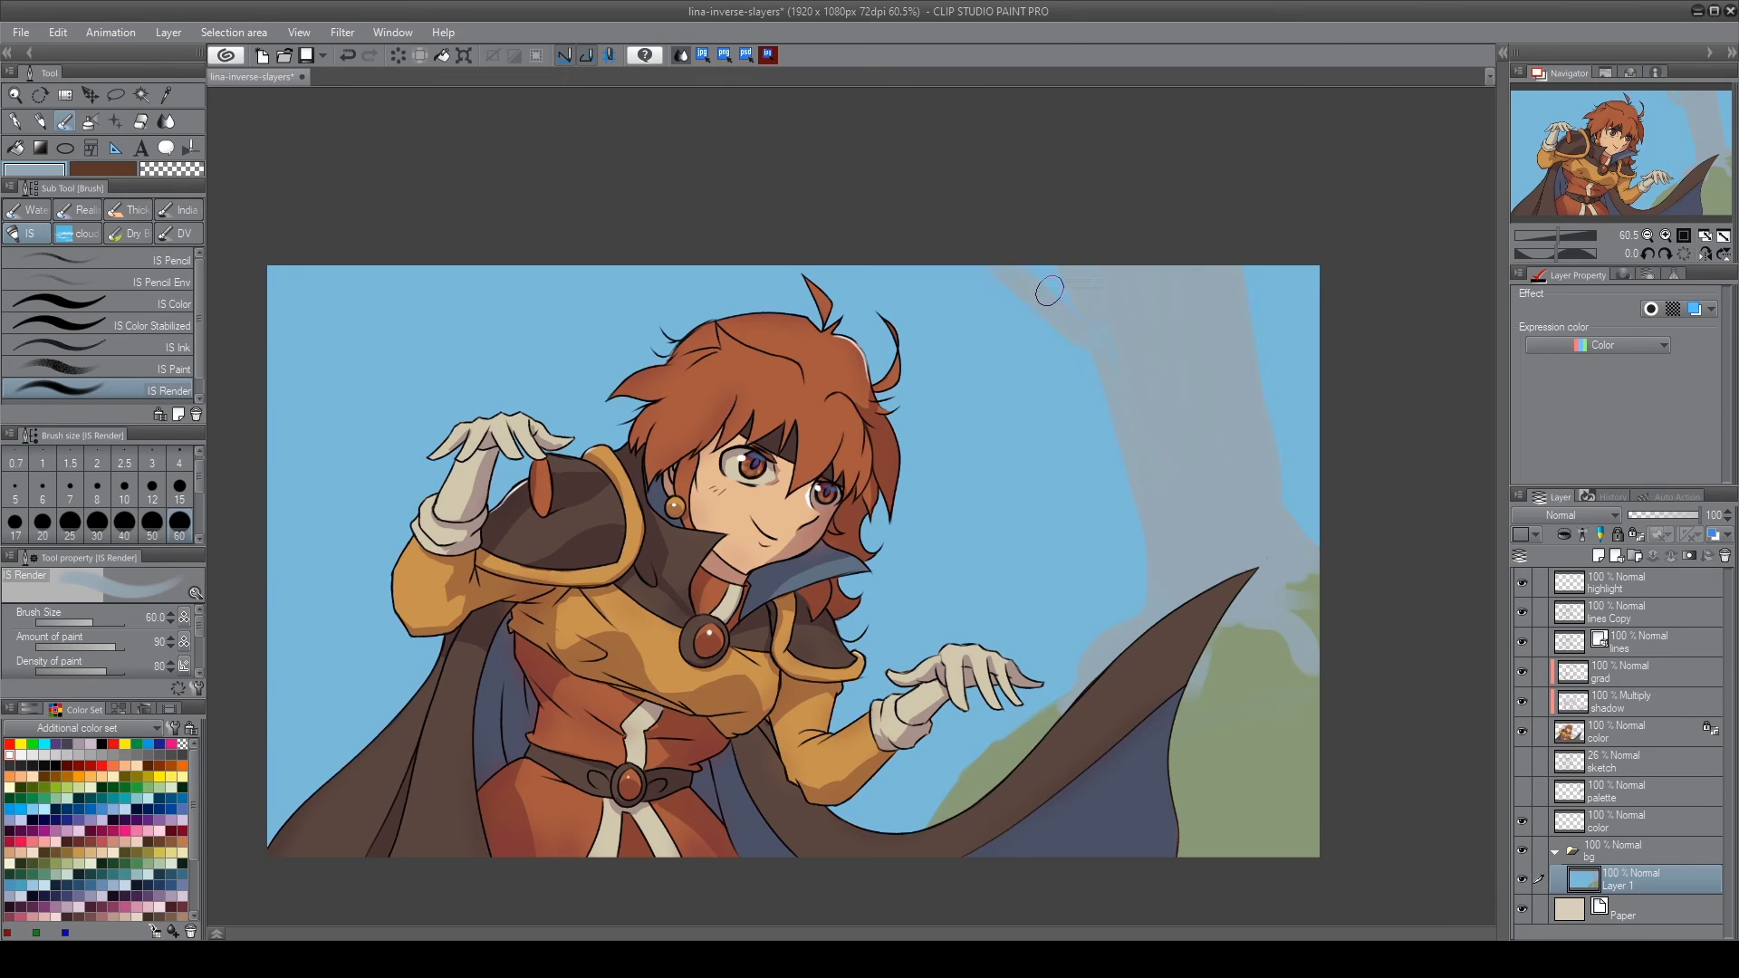
Paint a darker grey tree trunk down to the hill, with blue-grey beside the cape tip
left_click_drag(1049, 290, 1168, 507)
left_click_drag(1240, 272, 1295, 522)
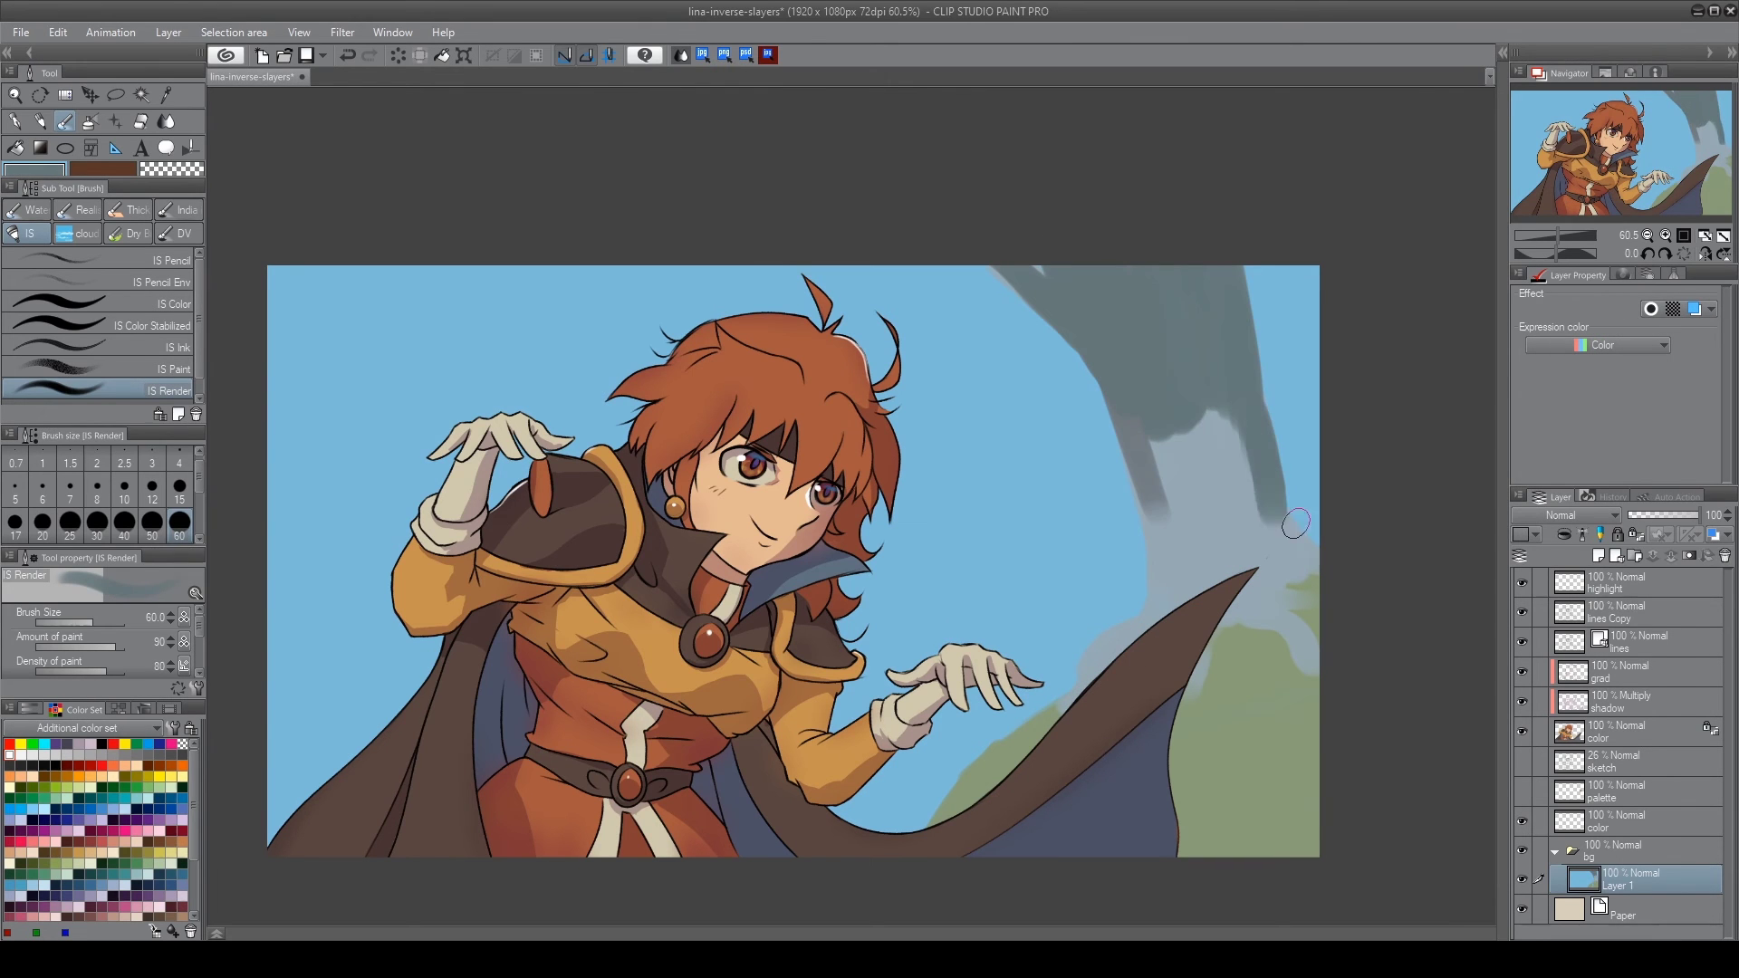
left_click_drag(1186, 416, 1077, 697)
left_click_drag(1204, 616, 1288, 509)
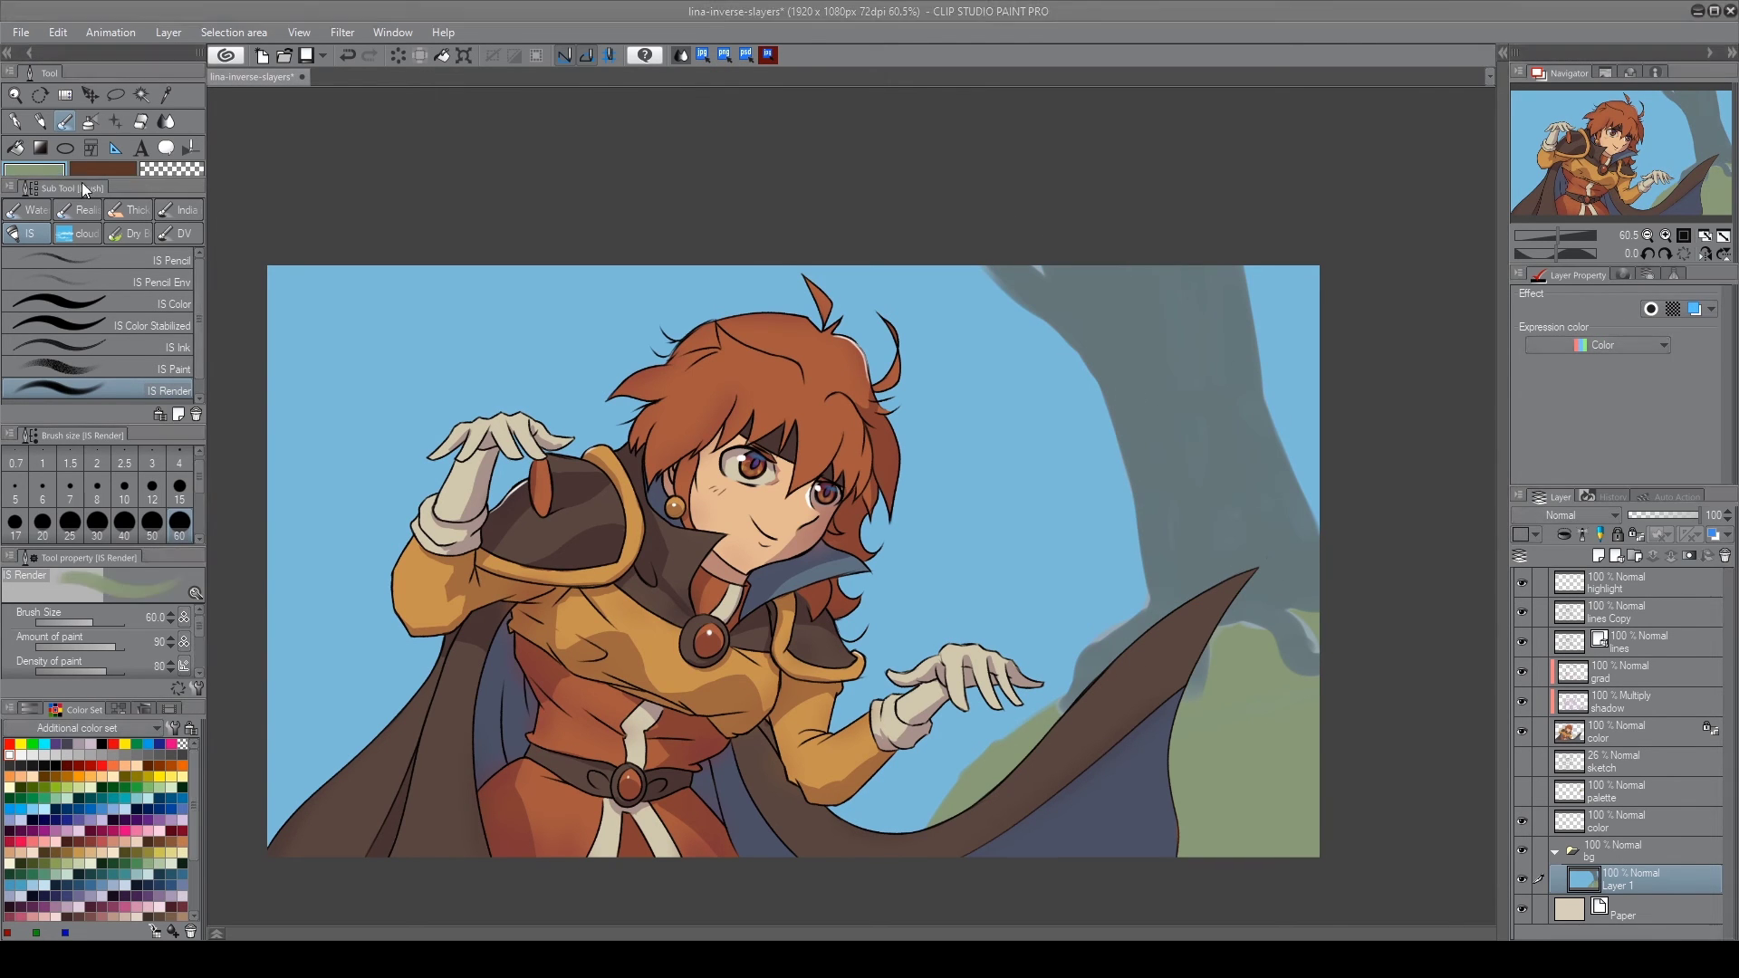
mouse_move(1177, 815)
left_mouse_down()
mouse_move(1268, 688)
mouse_move(1315, 661)
left_mouse_up()
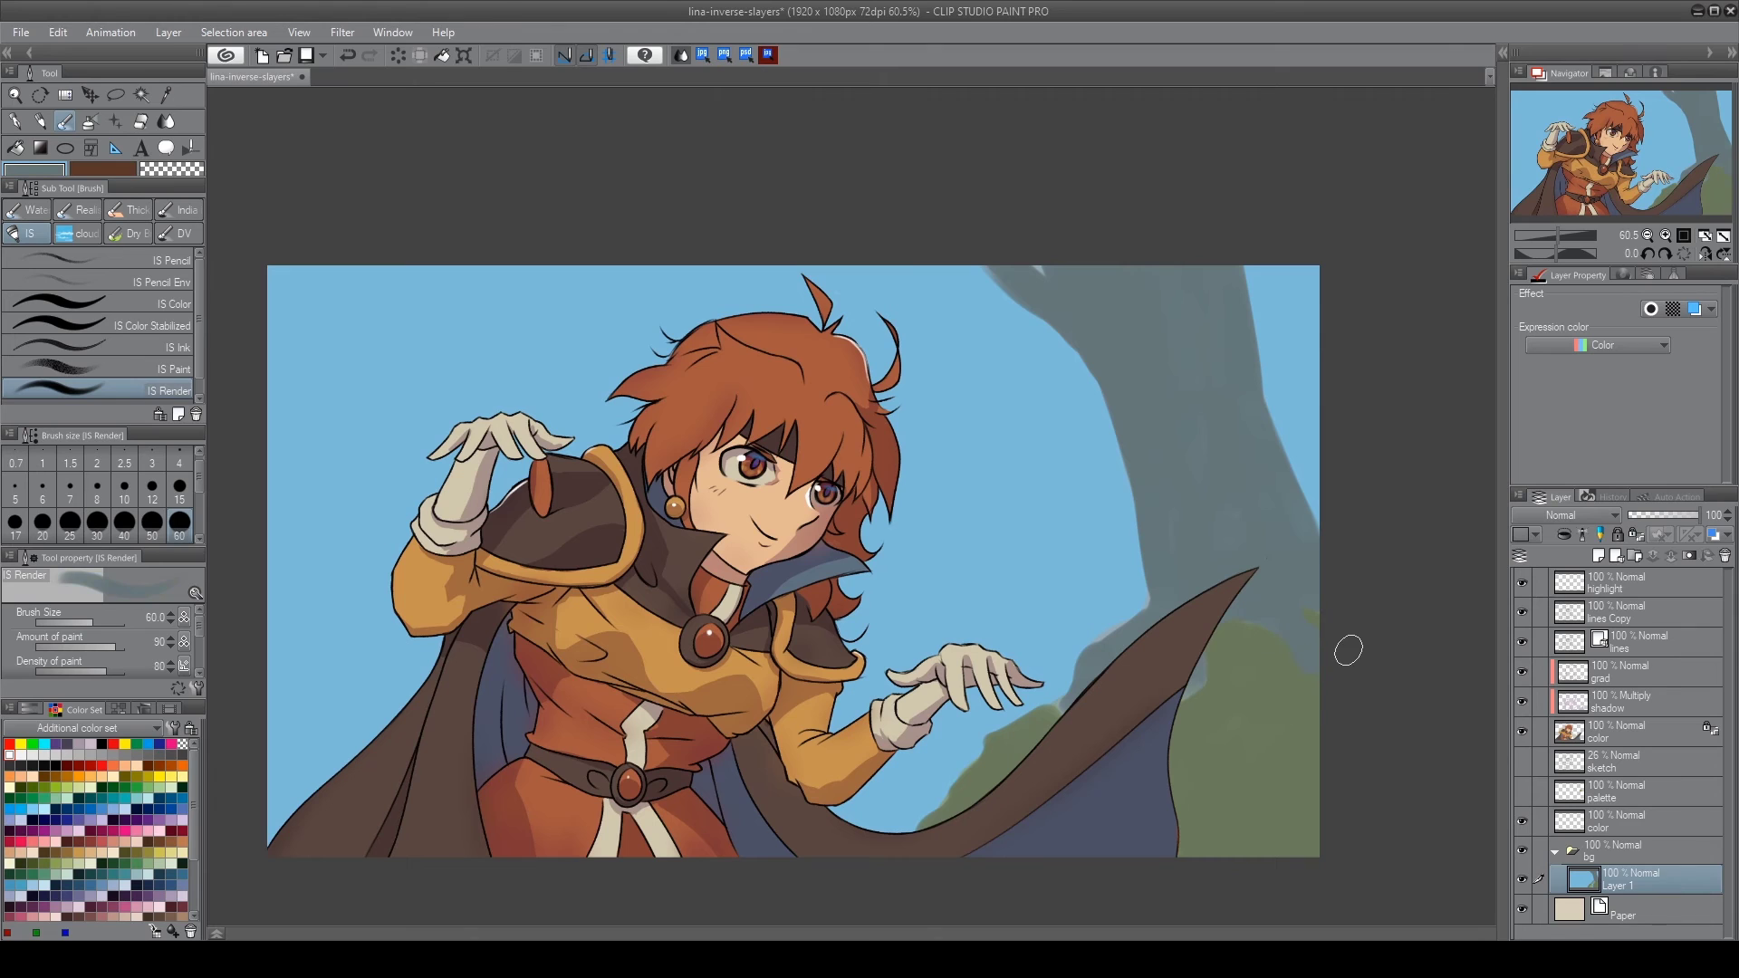
Add a new layer, then reselect Layer 1 with the render brush for background painting
key("ctrl+shift+n")
key("p")
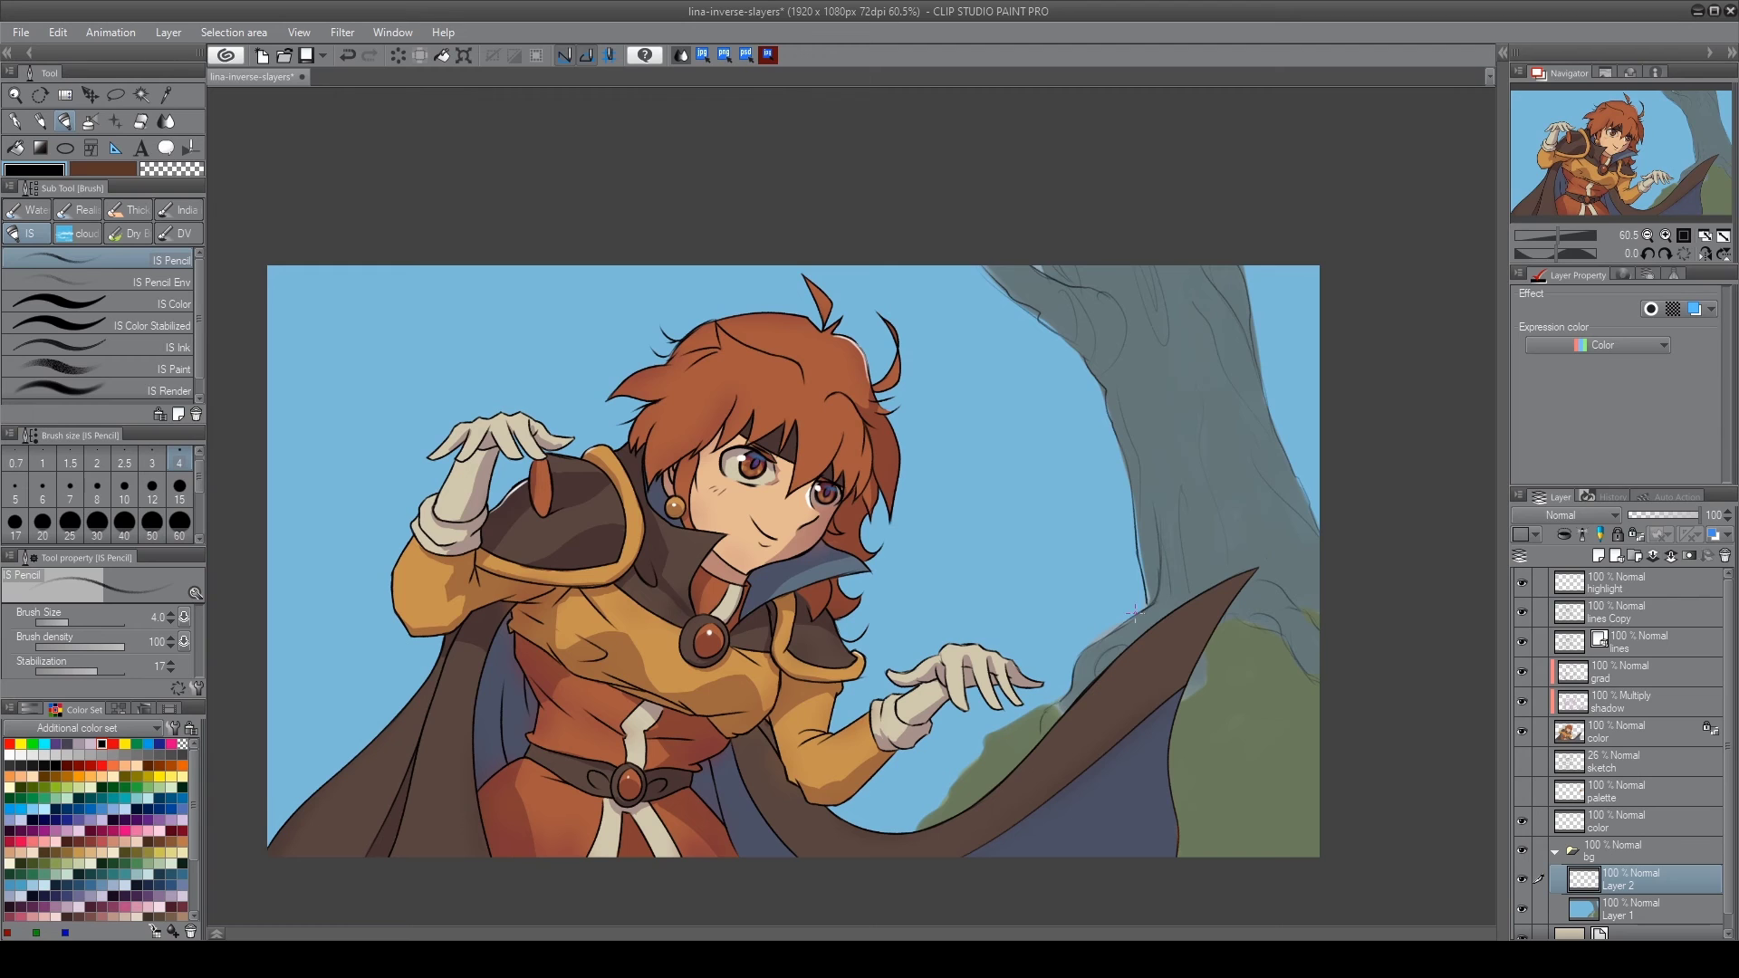
left_click_drag(1250, 668, 1262, 616)
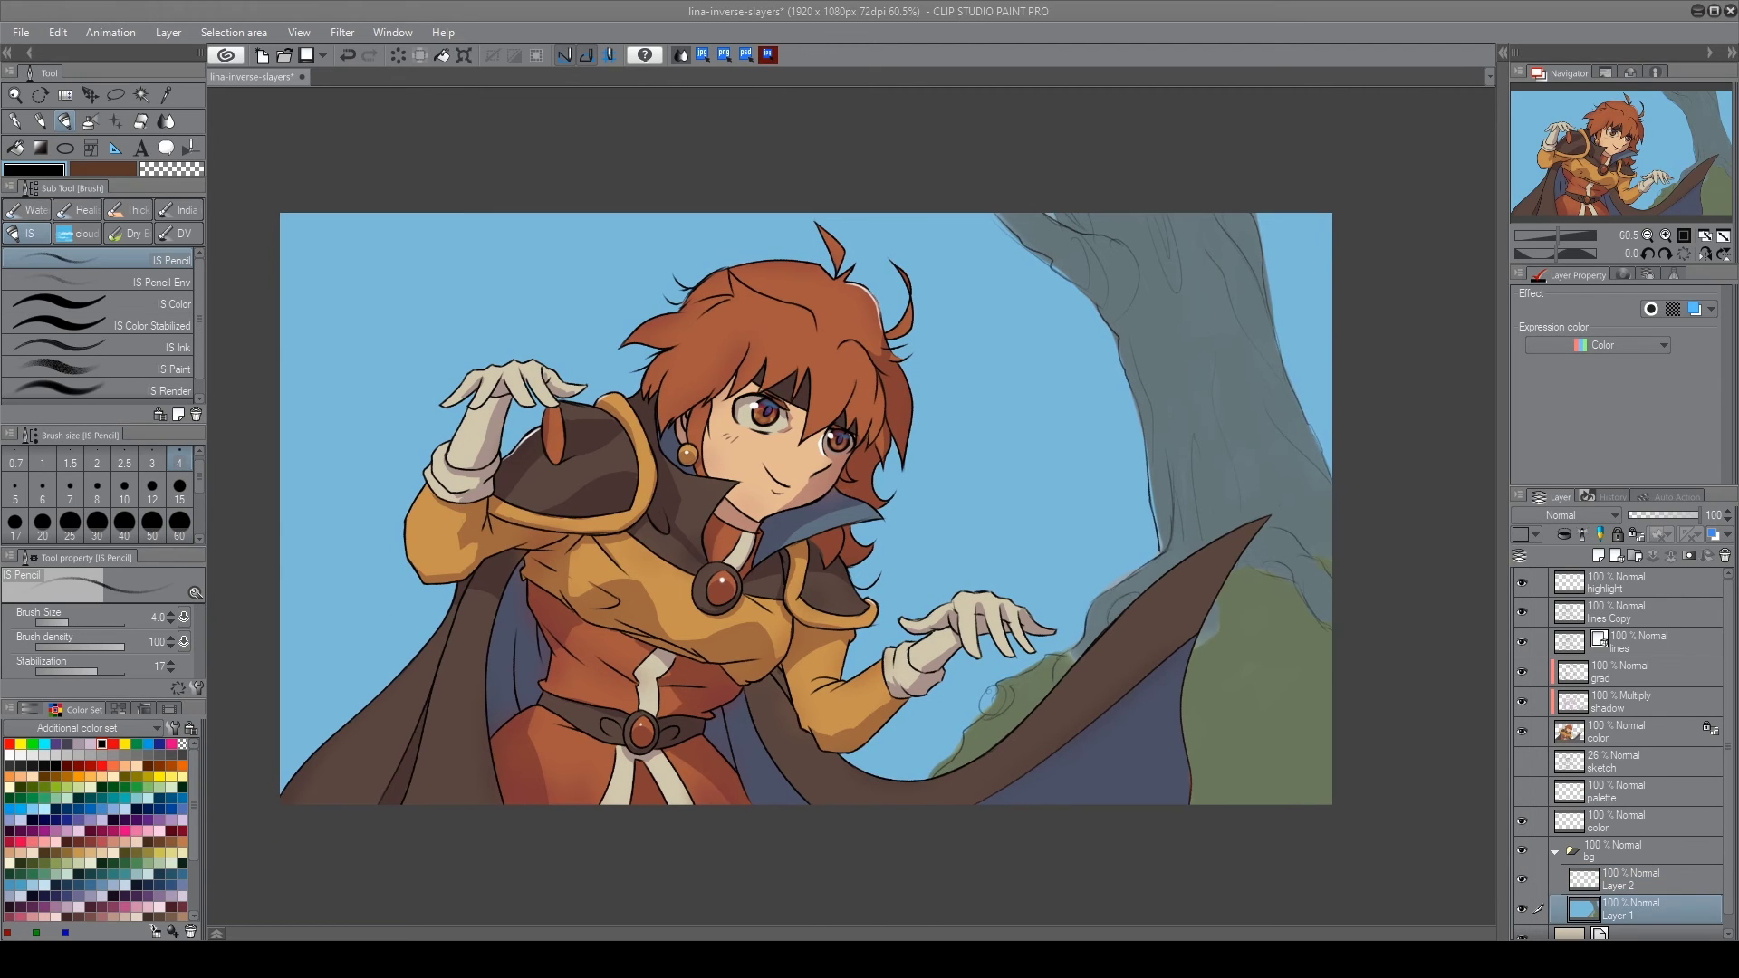
left_click(987, 474, "alt")
key("b")
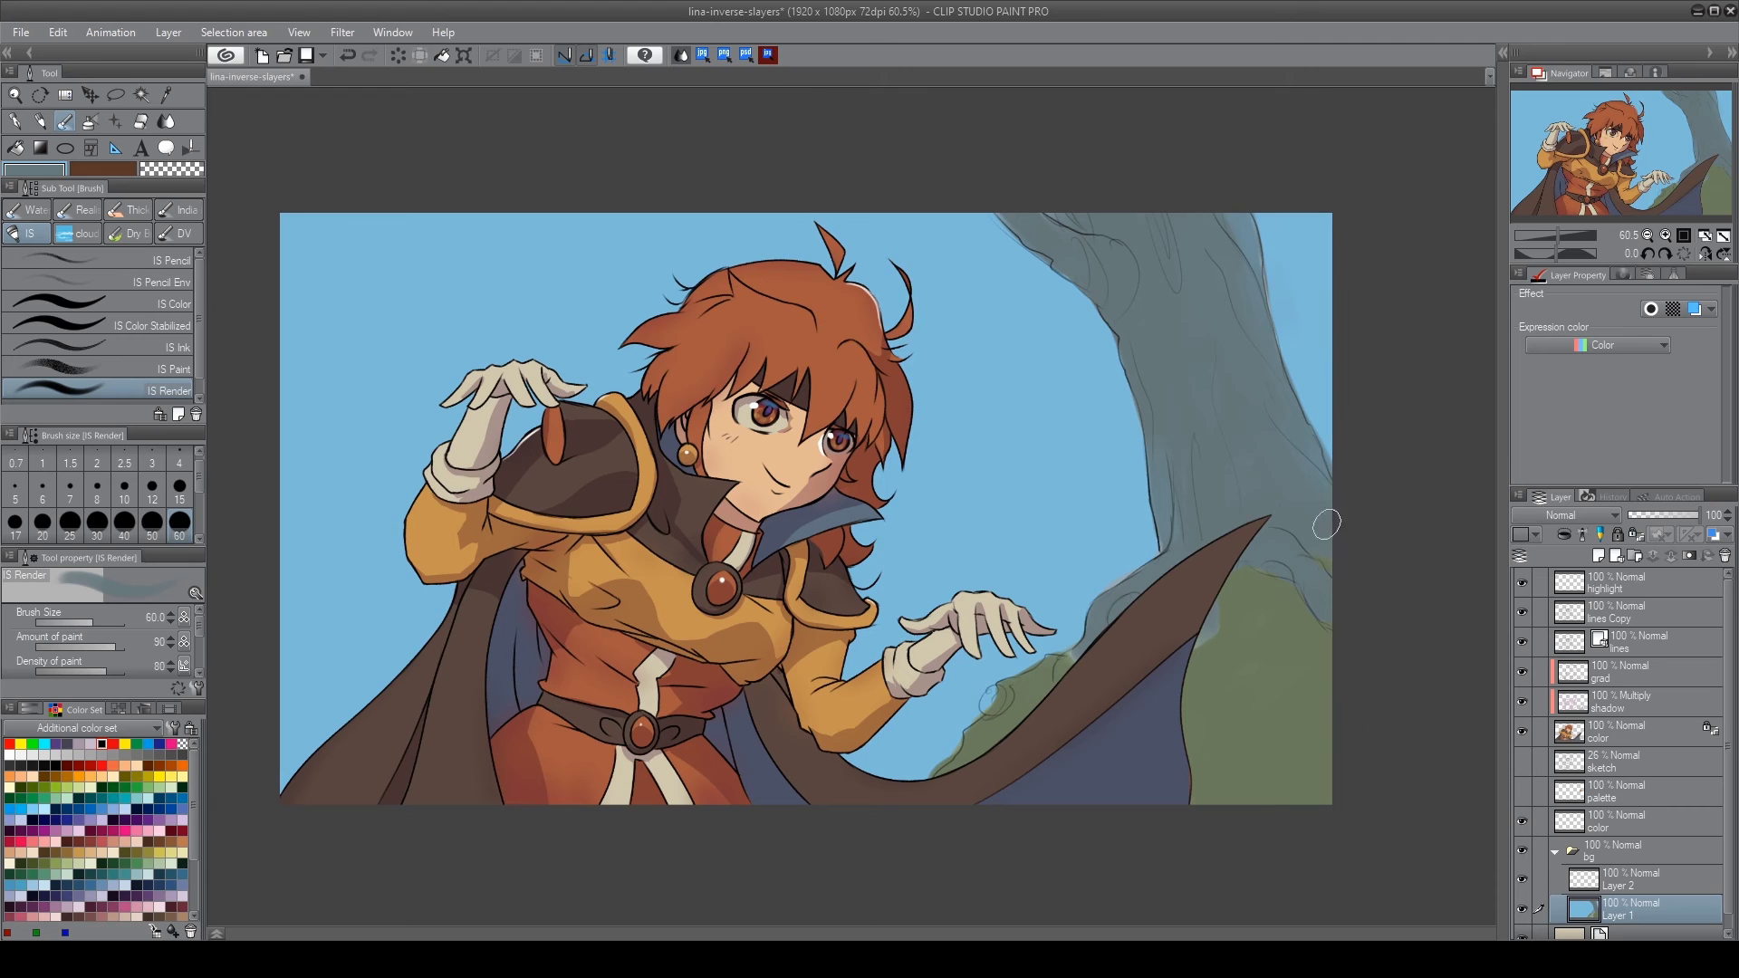
key("b")
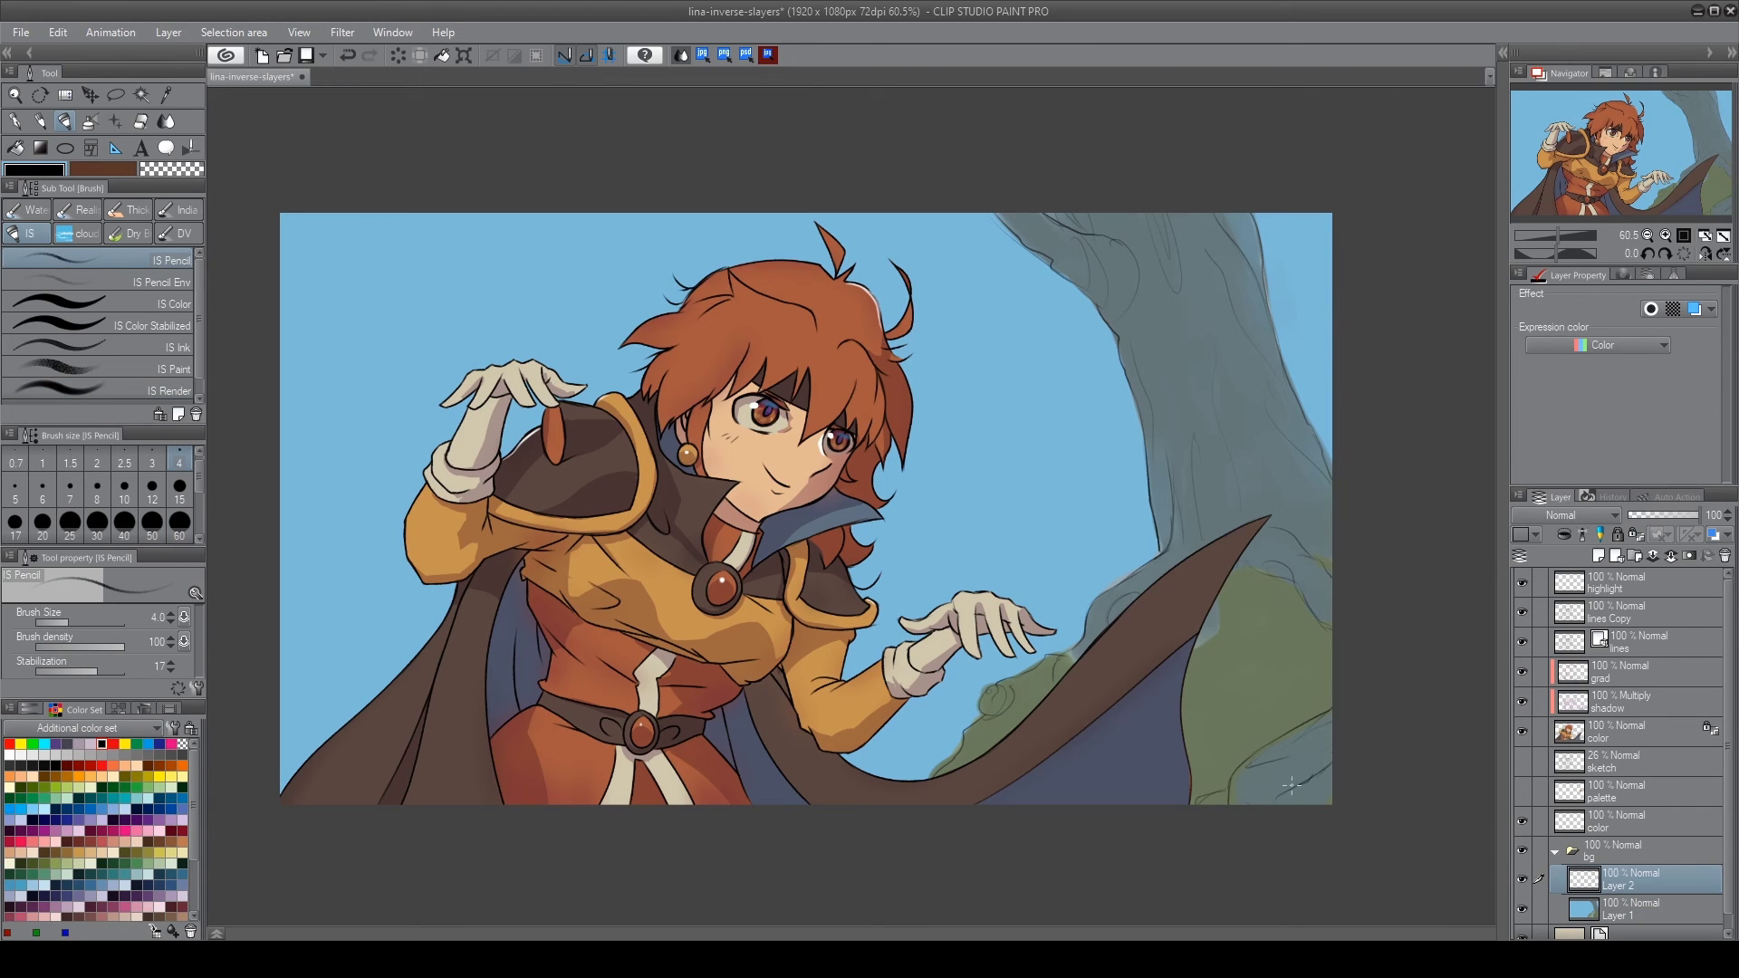
left_click(1234, 622, "alt")
Paint grey-blue tree trunks behind the arm and along the left edge, with a rising branch
key("b")
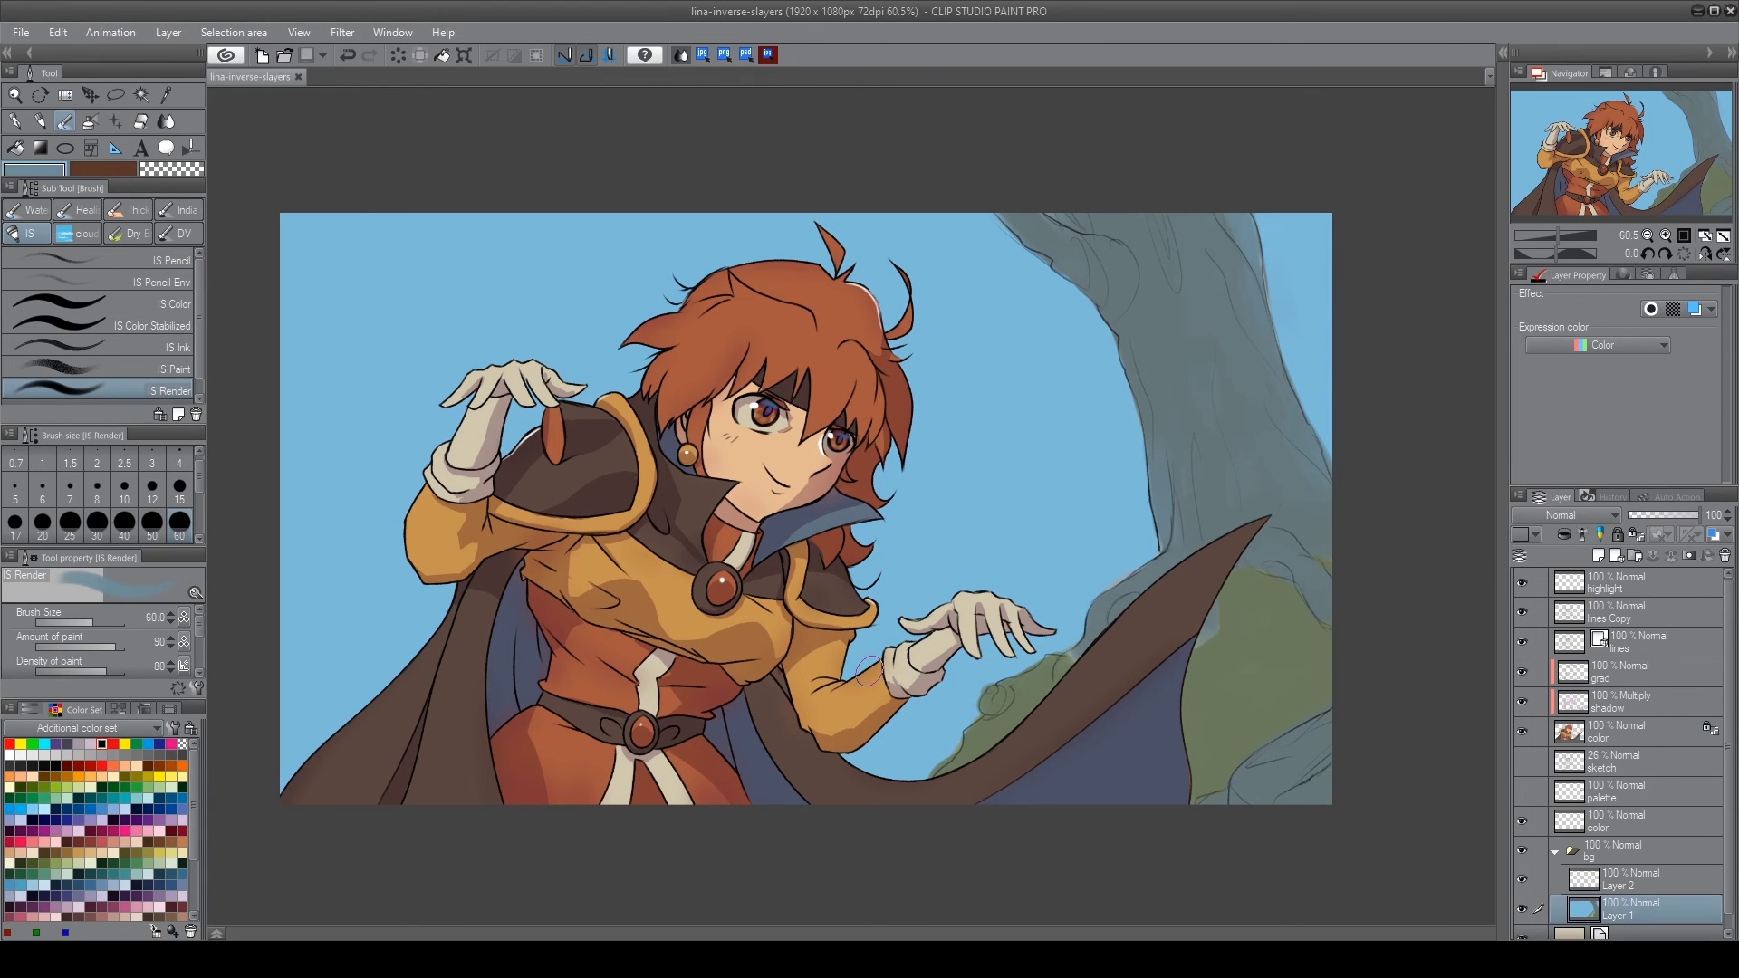
left_click_drag(896, 498, 897, 779)
left_click_drag(951, 467, 923, 774)
left_click_drag(960, 435, 860, 769)
left_click_drag(308, 770, 313, 435)
mouse_move(335, 725)
left_mouse_down()
mouse_move(363, 202)
mouse_move(298, 353)
left_mouse_up()
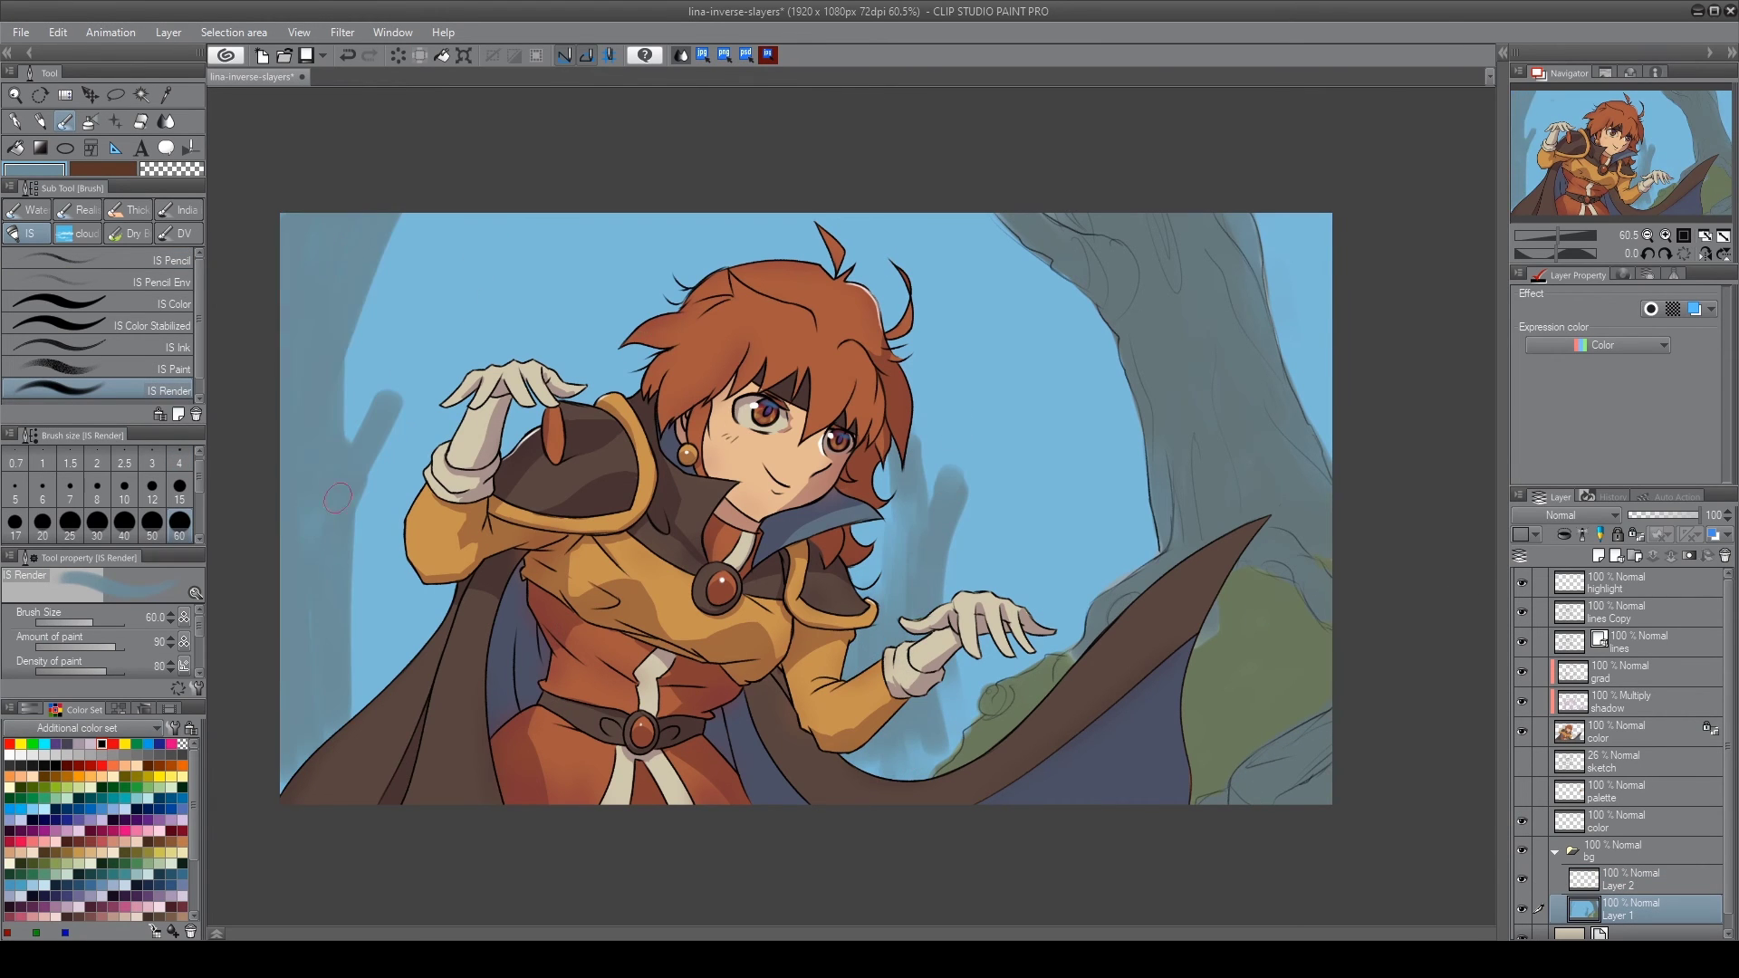
left_click_drag(494, 237, 357, 715)
left_click_drag(430, 288, 552, 214)
left_click_drag(385, 362, 430, 285)
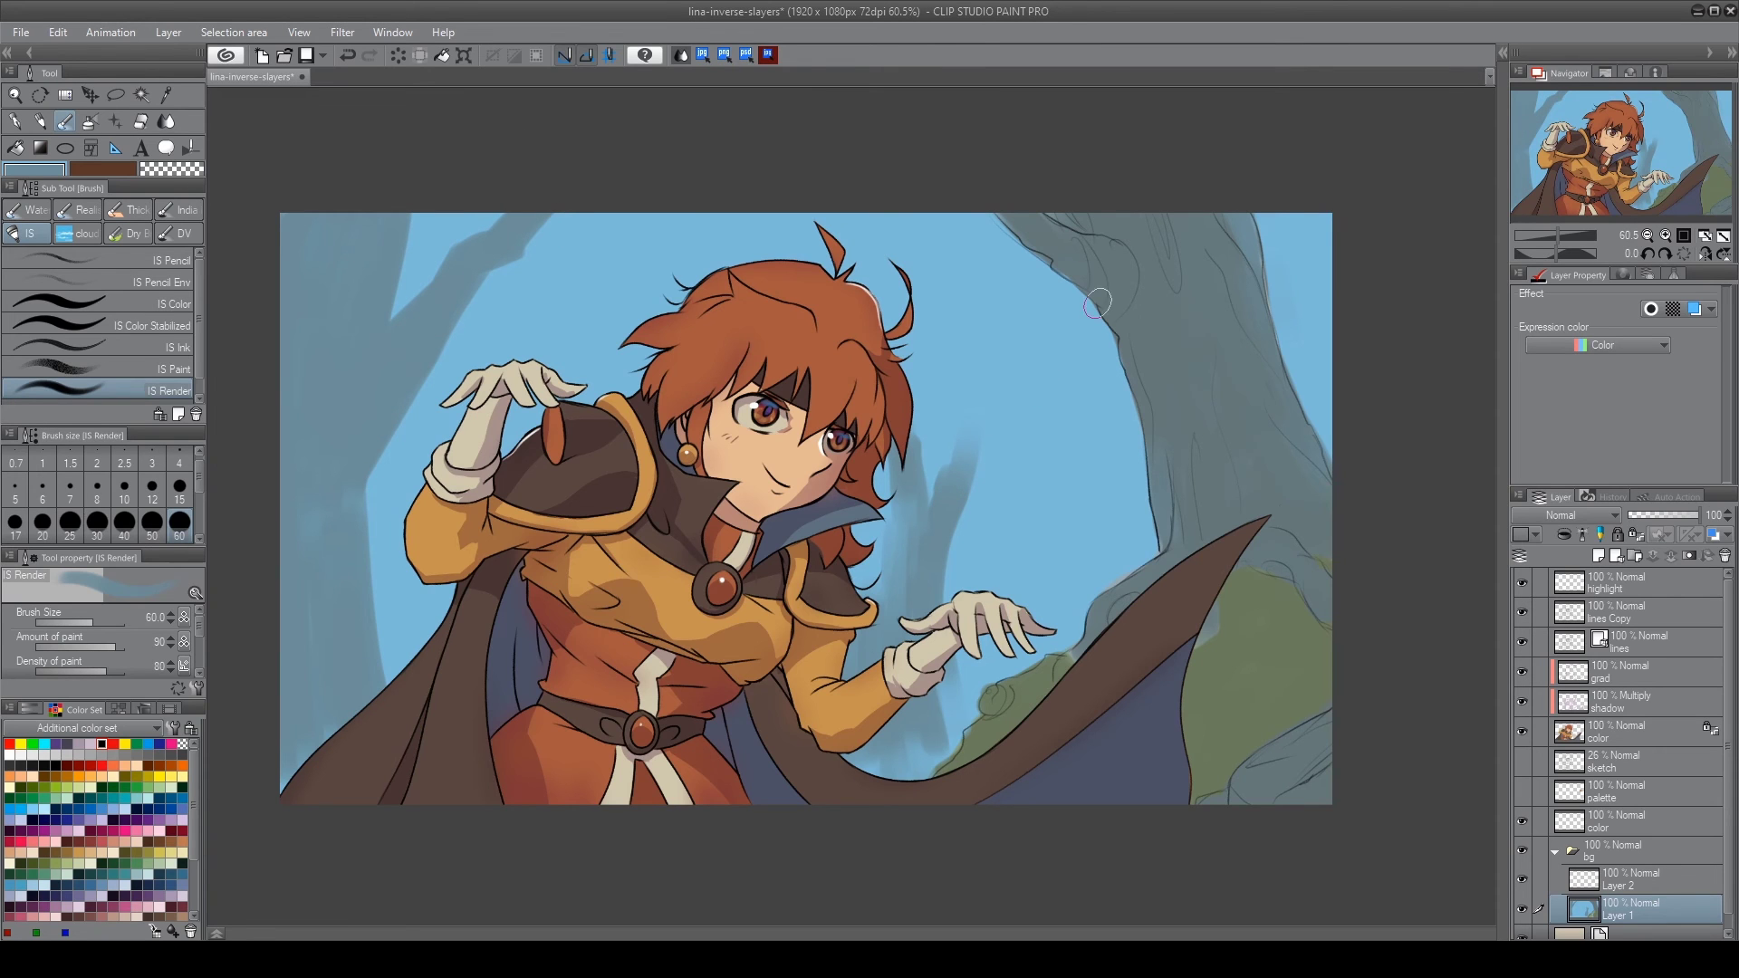
Add grey-blue foliage masses across the upper sky and darken the broad left trunk
mouse_move(983, 367)
left_mouse_down()
mouse_move(1042, 308)
mouse_move(570, 204)
mouse_move(634, 317)
mouse_move(479, 335)
left_mouse_up()
mouse_move(362, 688)
left_mouse_down()
mouse_move(530, 217)
mouse_move(294, 783)
left_mouse_up()
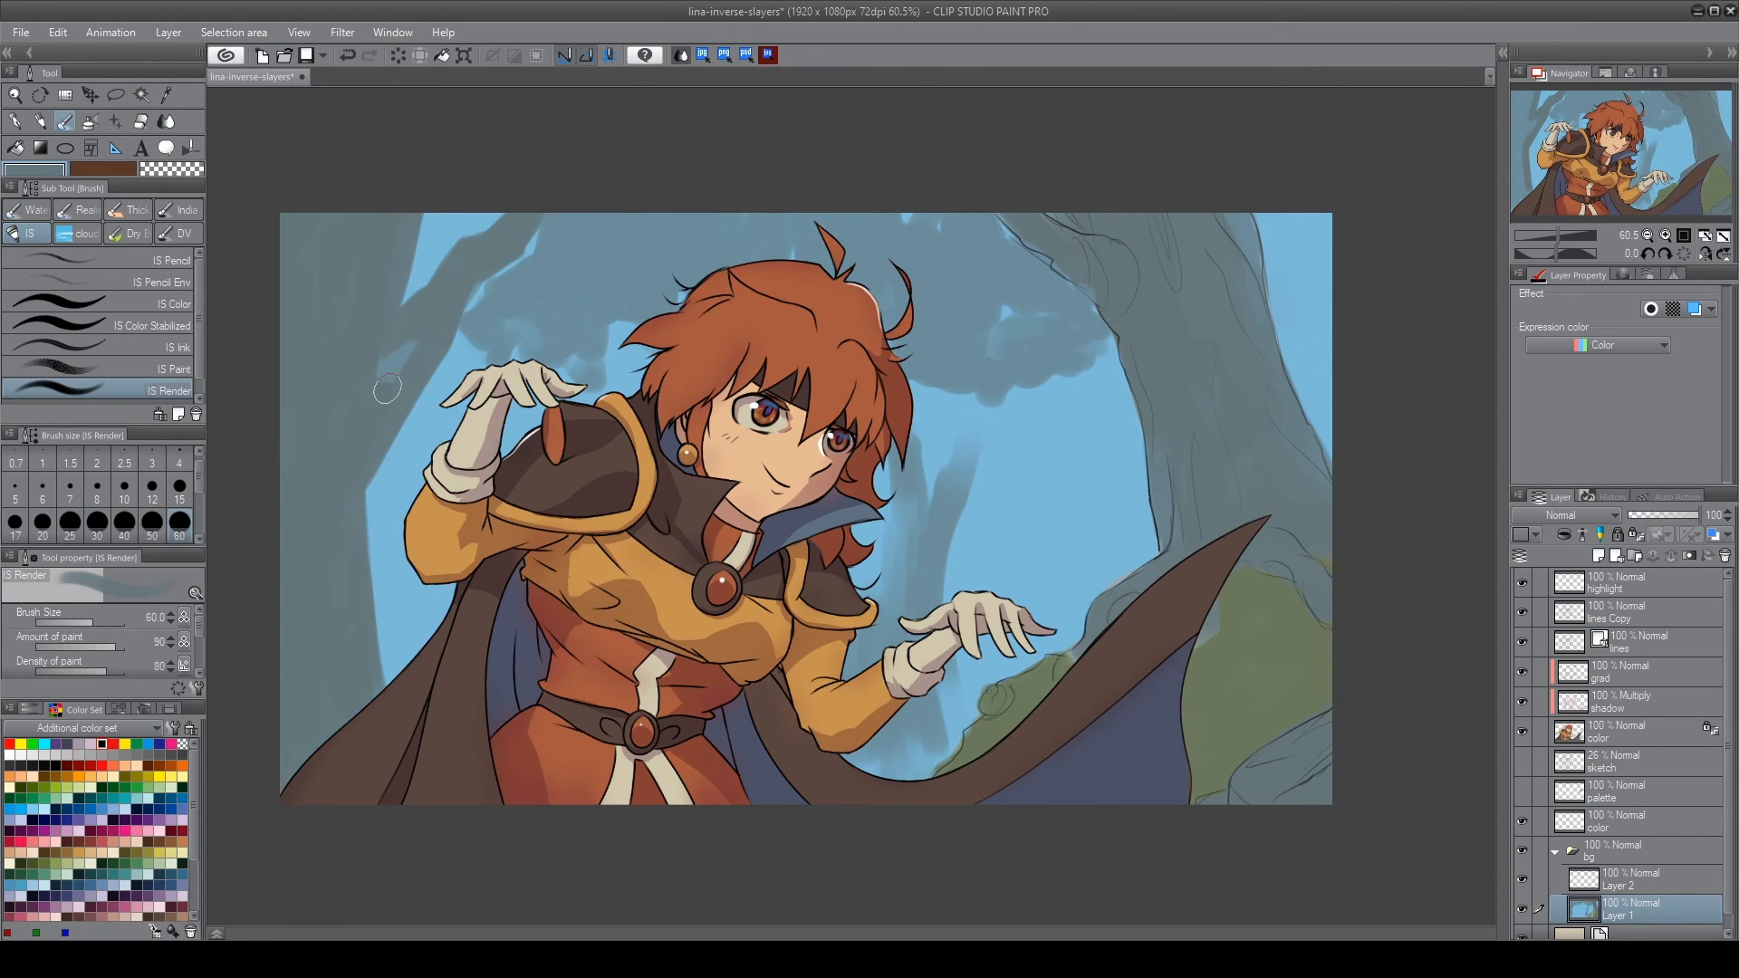
left_click_drag(431, 254, 498, 198)
left_click_drag(475, 335, 412, 452)
left_click_drag(1322, 227, 1285, 353)
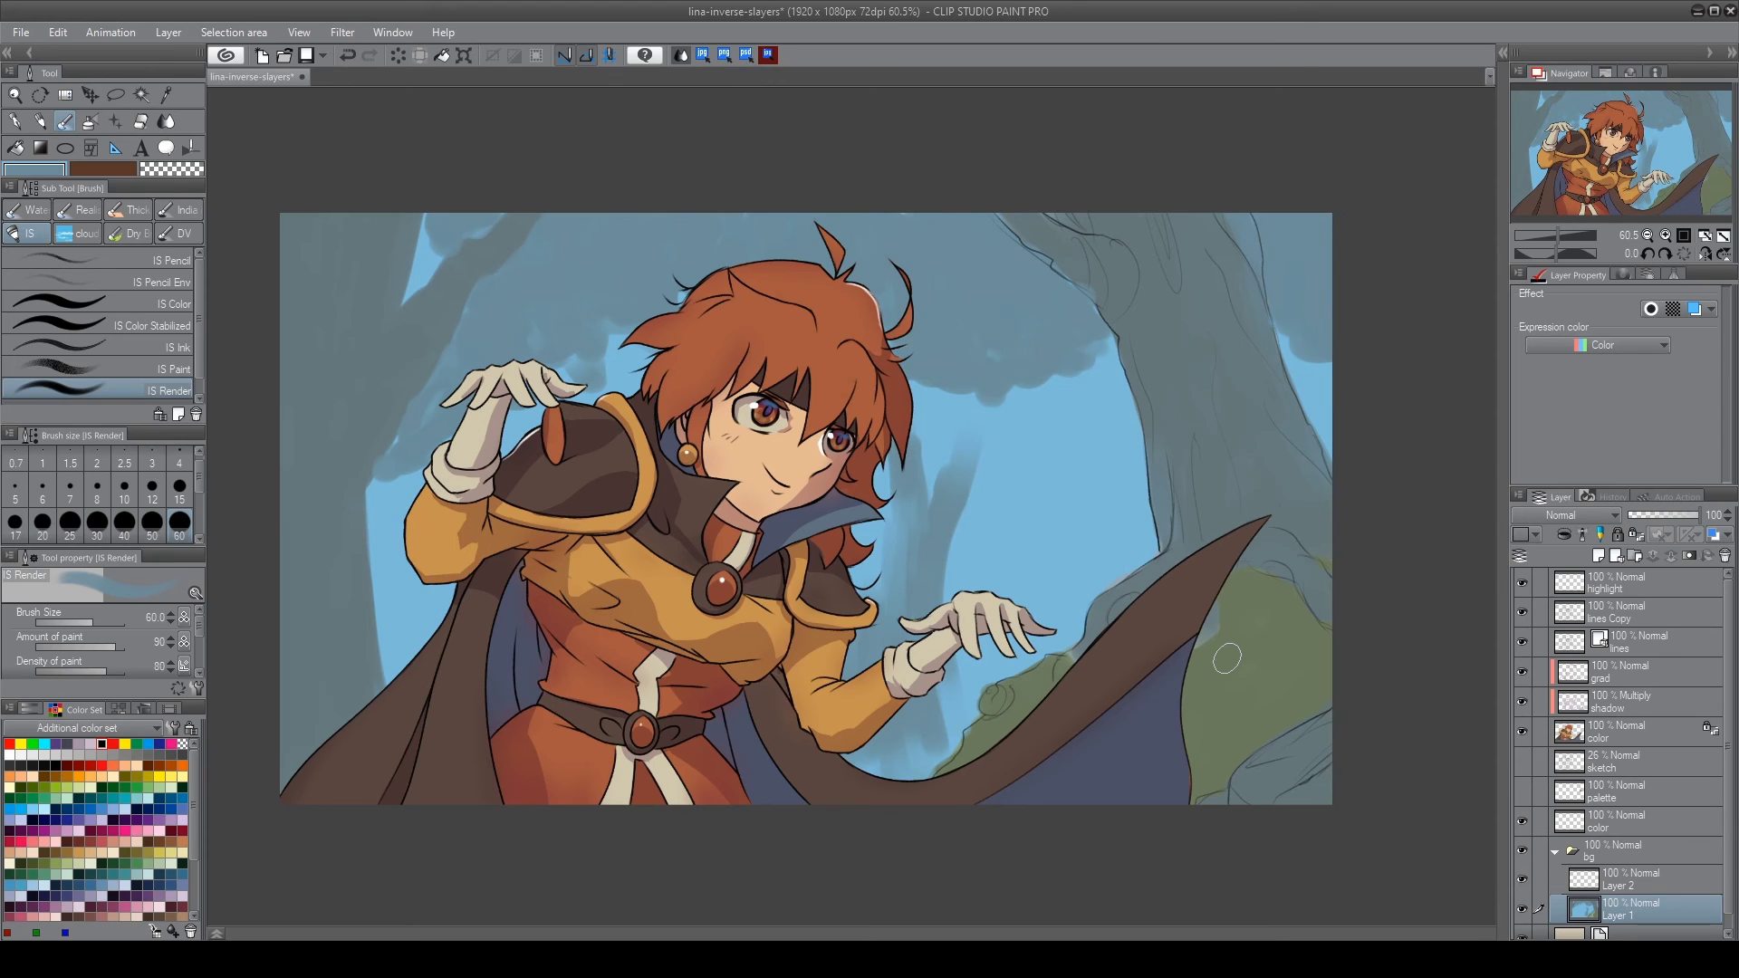
Dab light sky-blue gaps into the canopy
left_click(1018, 528, "alt")
left_click_drag(942, 380, 942, 489)
left_click_drag(1037, 349, 1037, 453)
left_click_drag(938, 434, 938, 526)
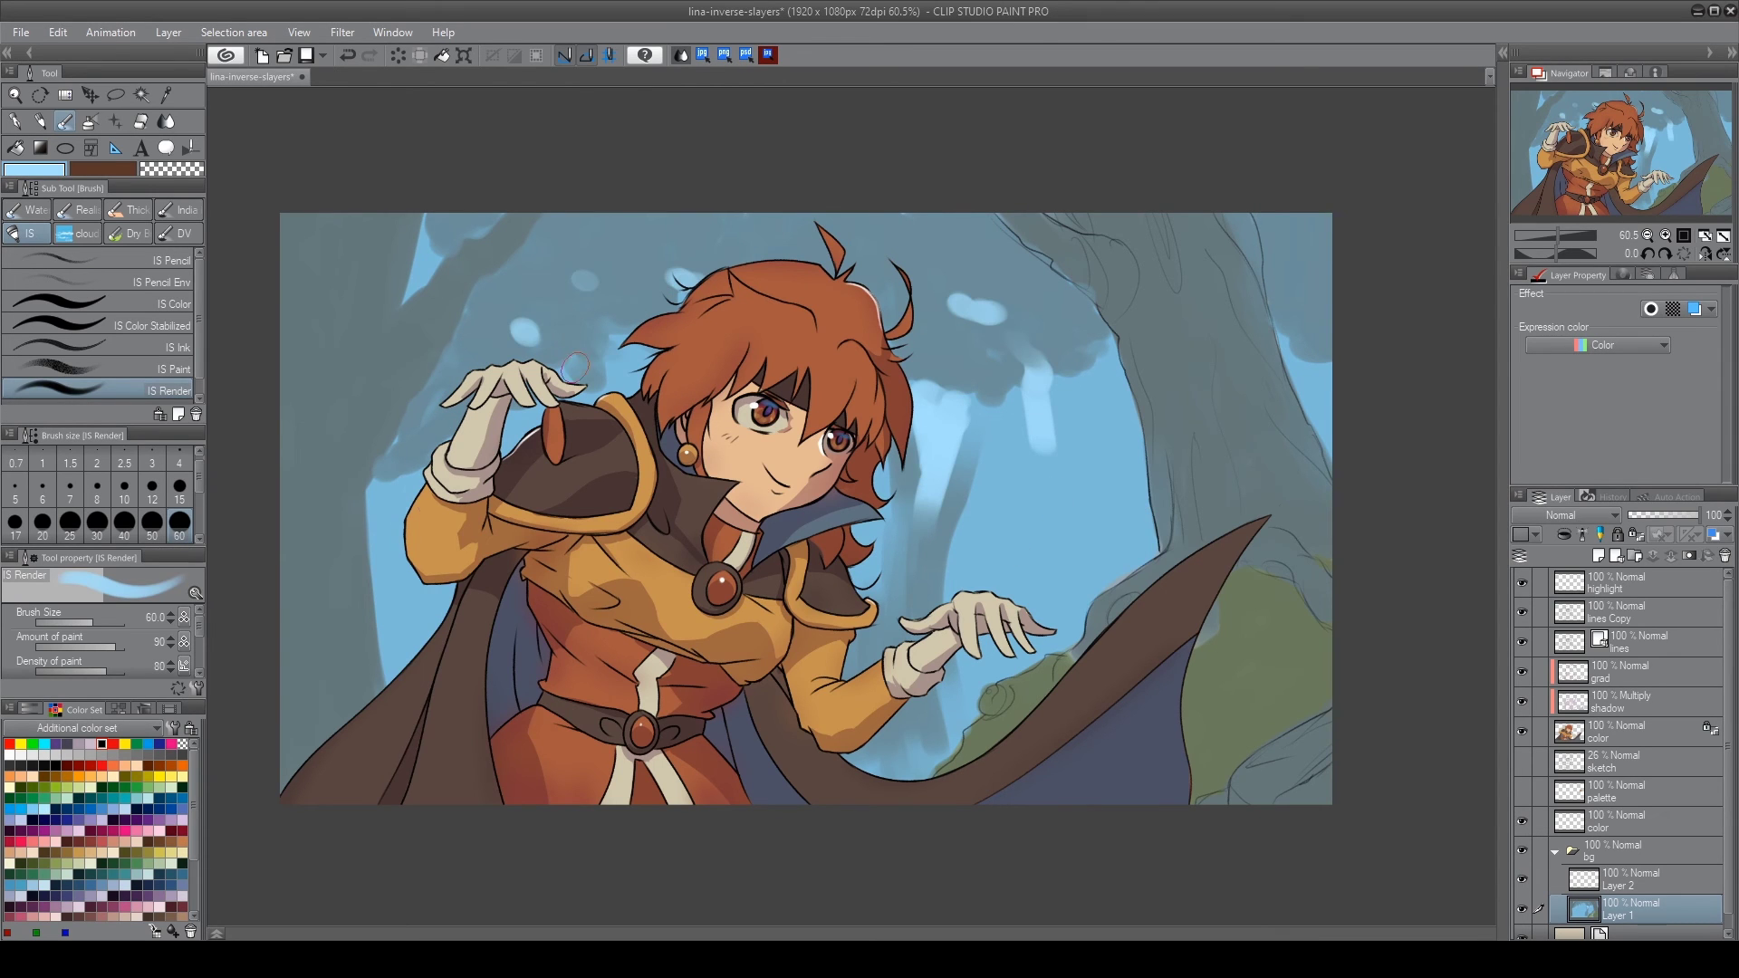
left_click_drag(525, 326, 679, 276)
left_click_drag(525, 408, 407, 475)
Cover excess light-blue streaks with grey-blue, sampling a darker grey-blue from the canvas
left_click(892, 480, "alt")
left_click_drag(942, 389, 951, 512)
left_click_drag(1005, 366, 978, 597)
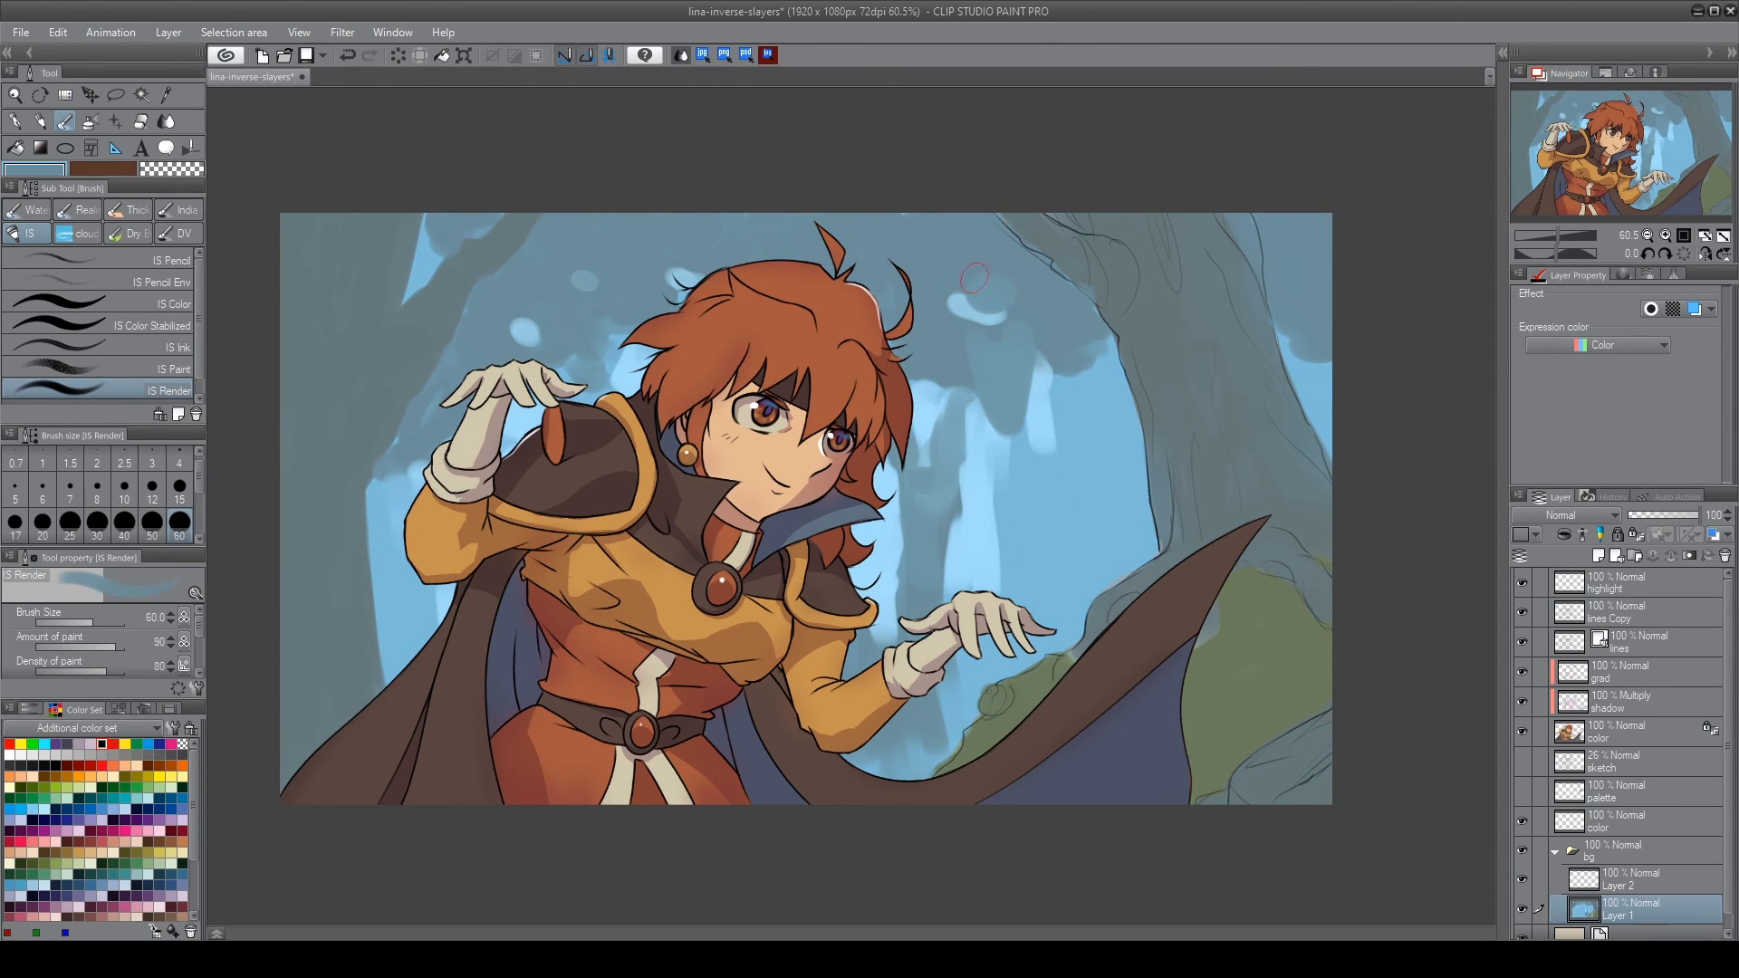
left_click_drag(951, 298, 1005, 317)
mouse_move(1033, 385)
left_mouse_down()
mouse_move(987, 430)
mouse_move(996, 584)
left_mouse_up()
mouse_move(1101, 358)
left_mouse_down()
mouse_move(1042, 615)
mouse_move(984, 485)
mouse_move(942, 600)
left_mouse_up()
left_click_drag(891, 587, 910, 444)
left_click(930, 407, "alt")
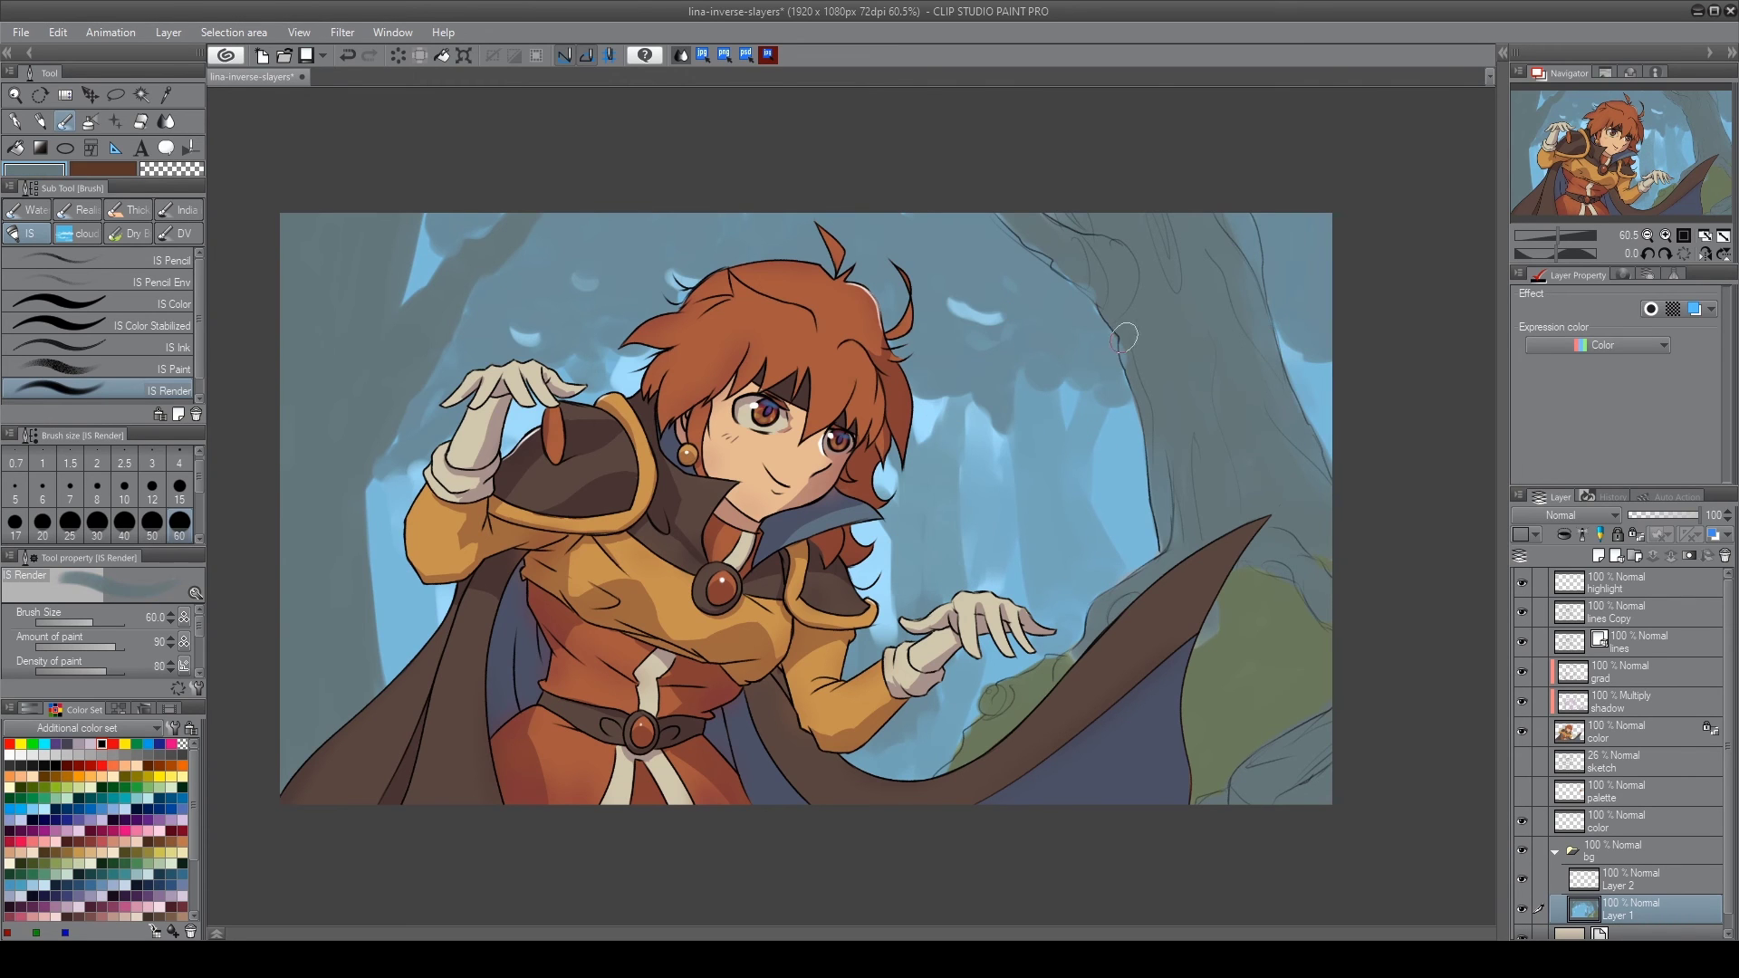
Draw a dark vertical pencil line at the left, then undo it
key("p")
left_click_drag(380, 687, 366, 494)
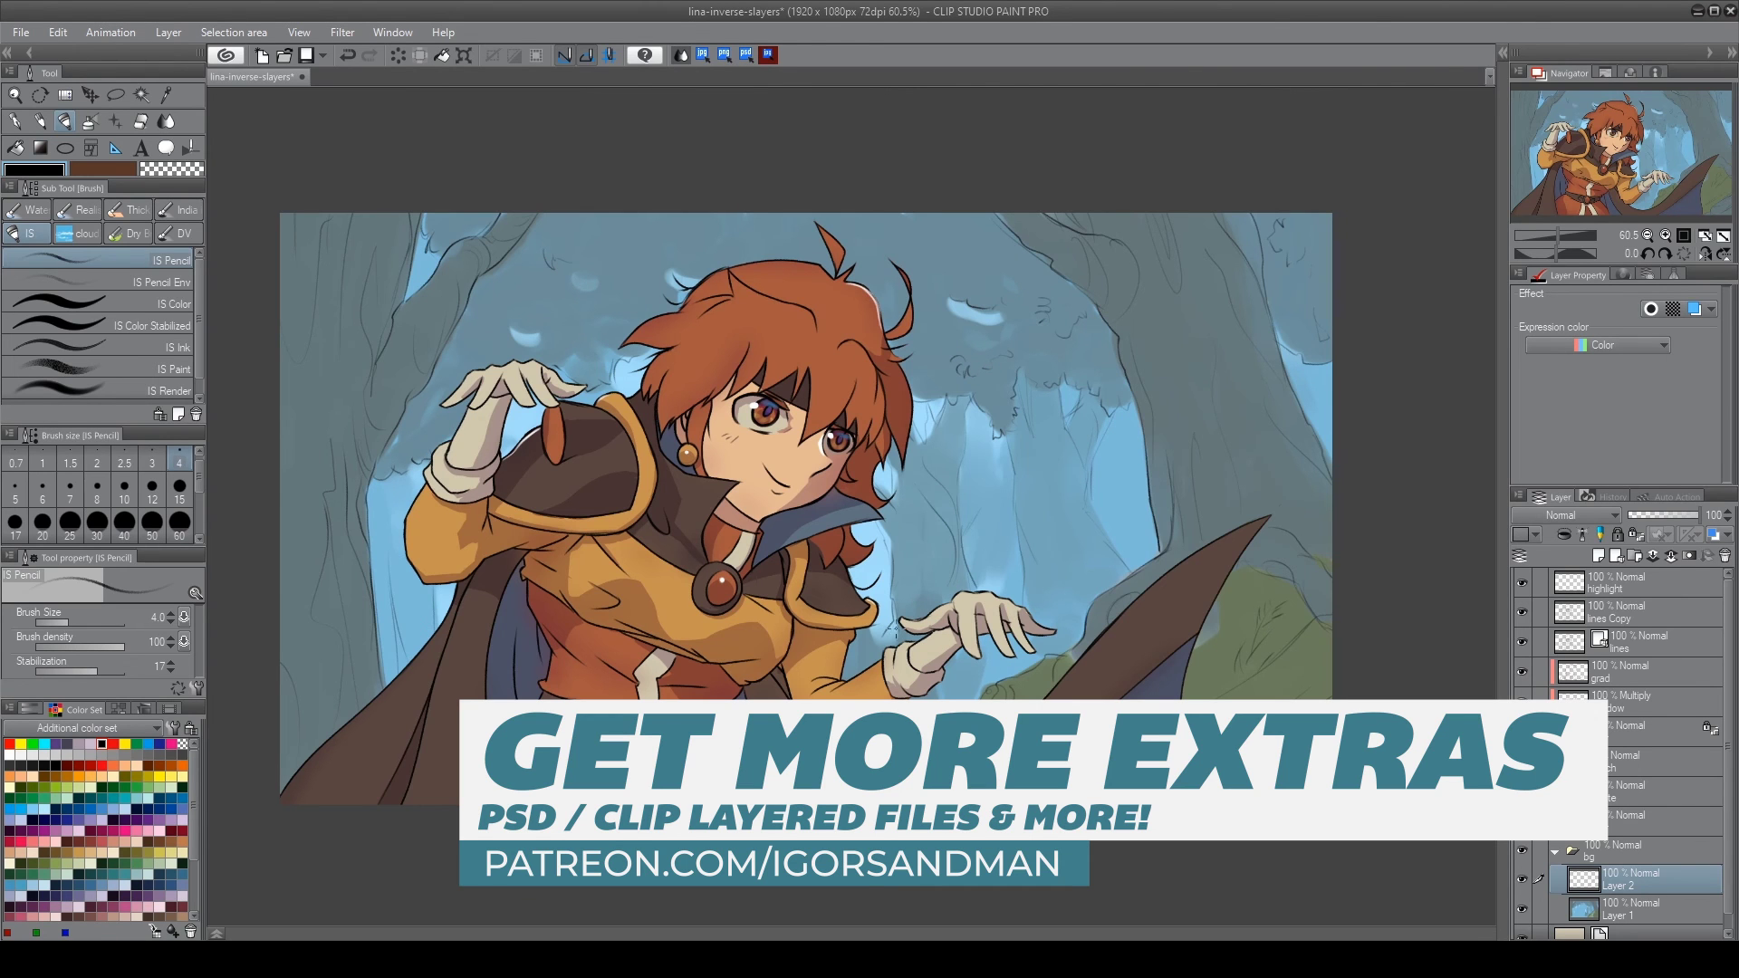
key("ctrl+z")
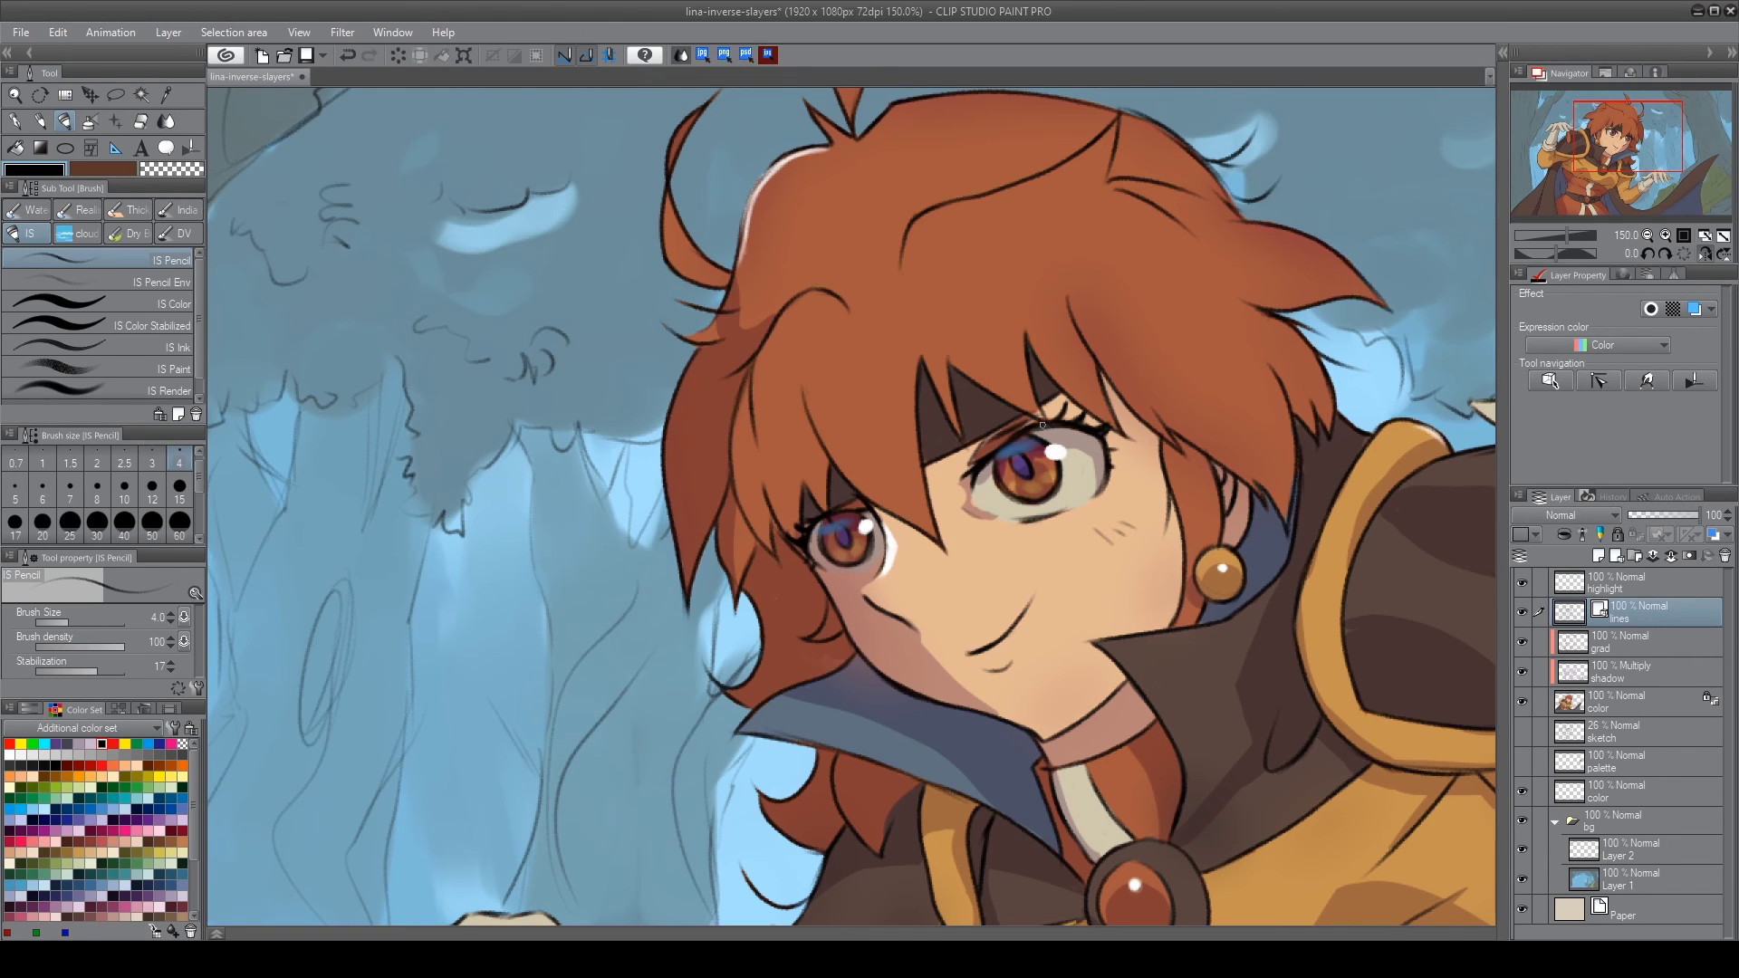
On Layer 1, paint green foliage in the lower-left corner of the forest
key("ctrl+minus")
key("ctrl+minus")
key("ctrl+minus")
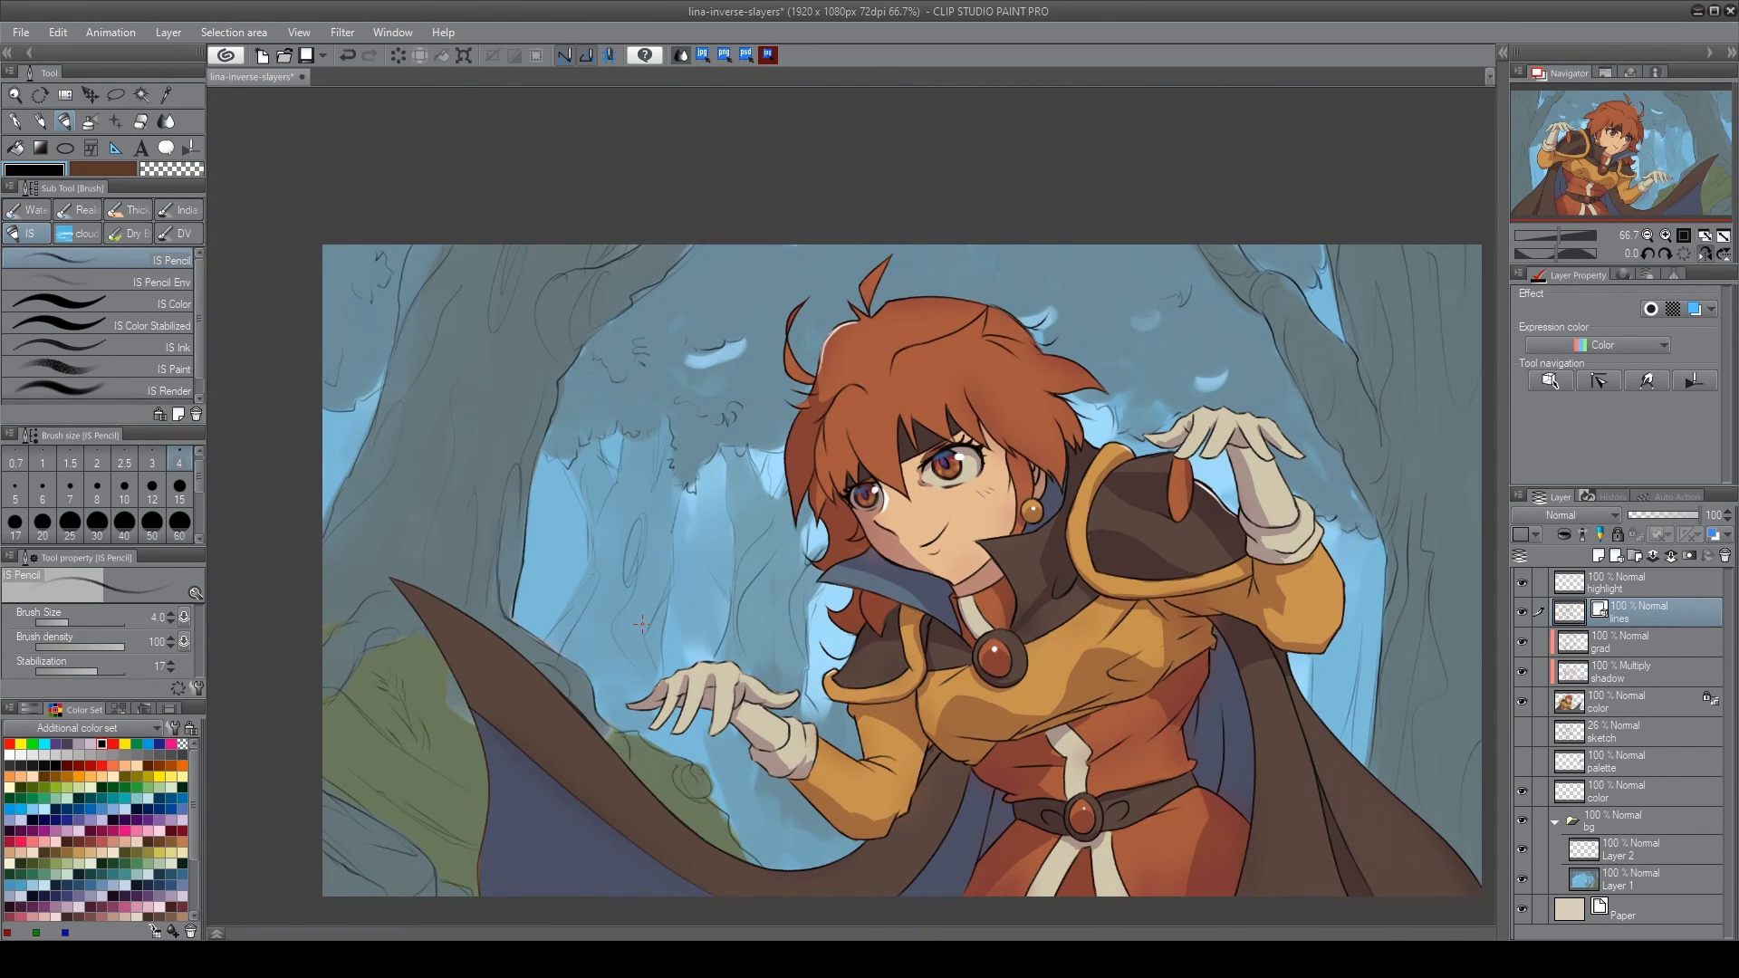
left_click(1621, 878)
left_click(99, 390)
left_click(362, 725, "alt")
left_click_drag(344, 742, 453, 770)
mouse_move(416, 707)
left_mouse_down()
mouse_move(463, 794)
mouse_move(444, 794)
left_mouse_up()
Add beige sunlight dapples across the left tree trunks with a size-30 brush
left_click_drag(408, 633, 636, 688)
left_click(724, 452, "alt")
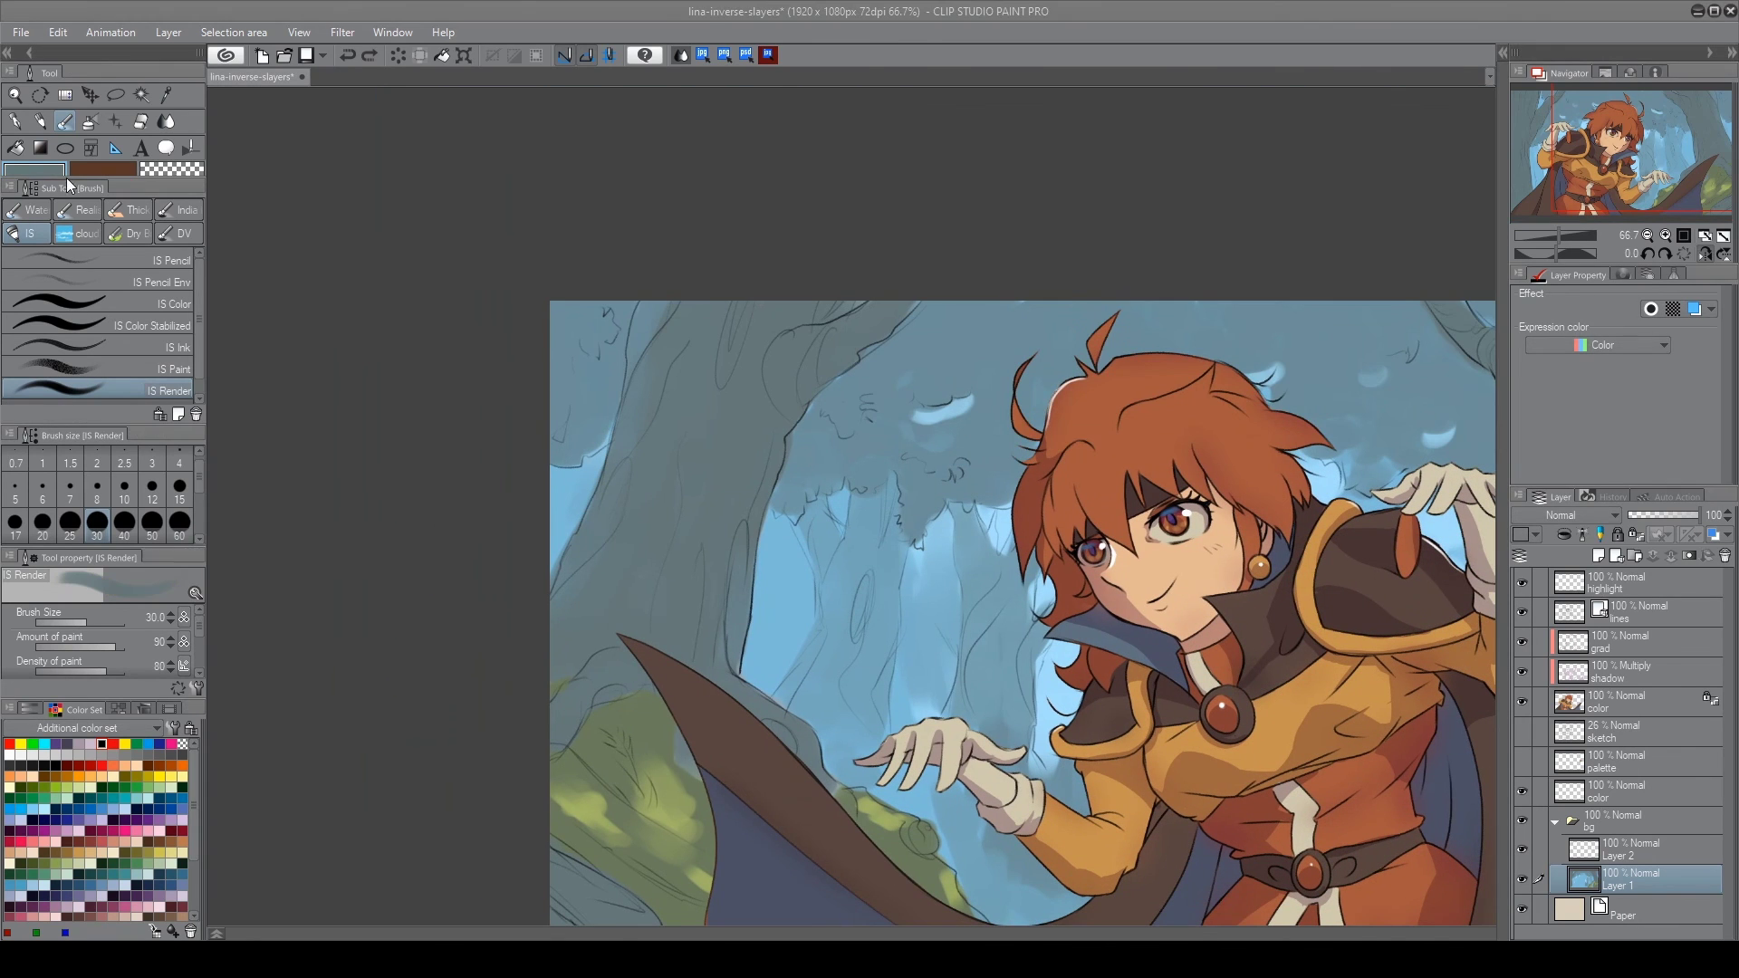
mouse_move(1485, 504)
left_mouse_down()
mouse_move(1337, 480)
mouse_move(1298, 455)
left_mouse_up()
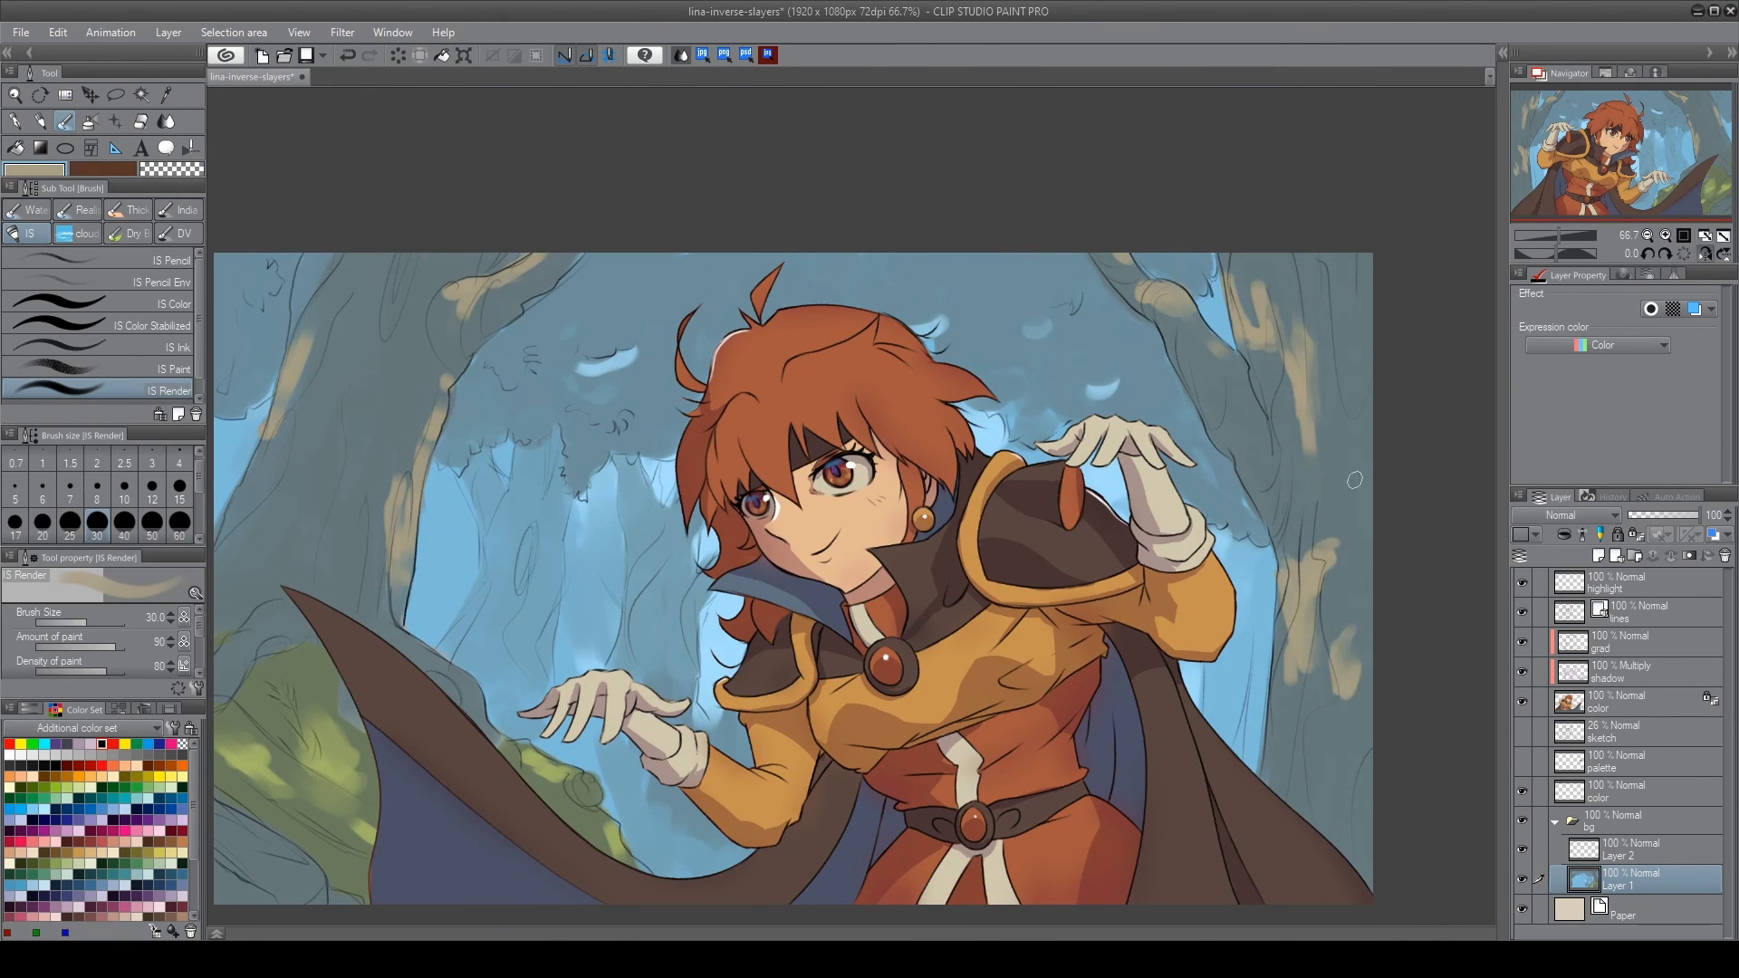
scroll(1354, 480, "down", 2)
key("ctrl+y")
key("ctrl+y")
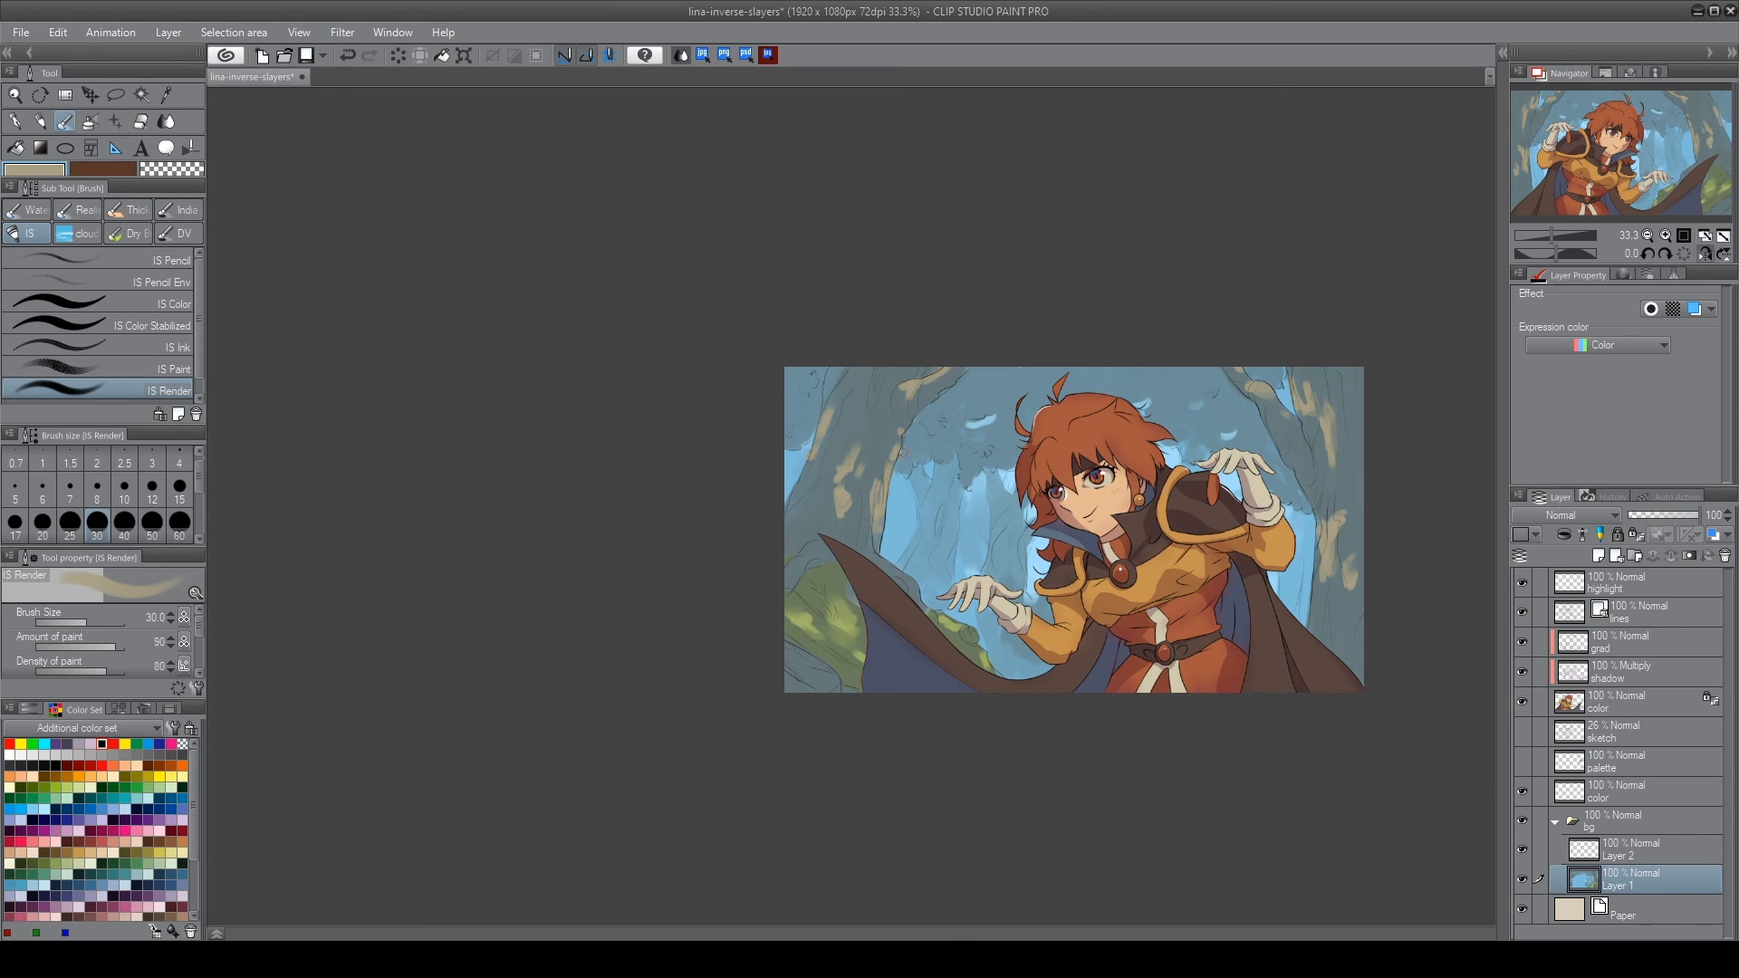
scroll(943, 498, "up", 2)
left_click(904, 472, "alt")
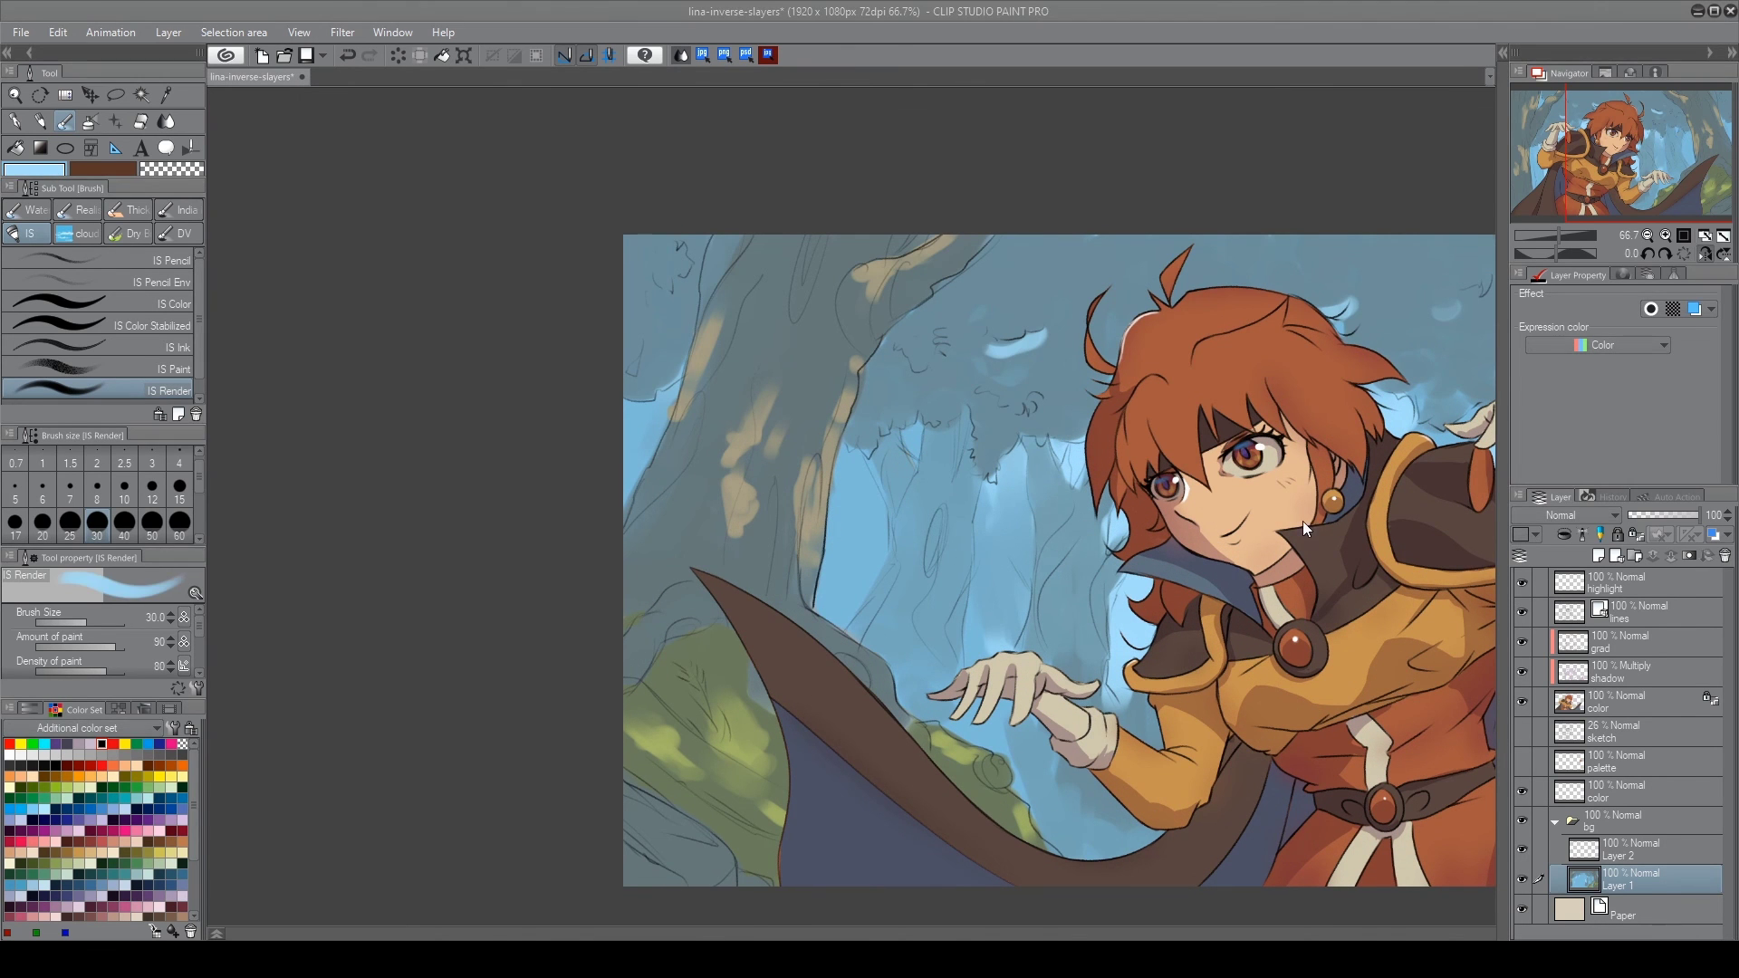
left_click_drag(1485, 557, 1188, 537)
scroll(609, 525, "down", 2)
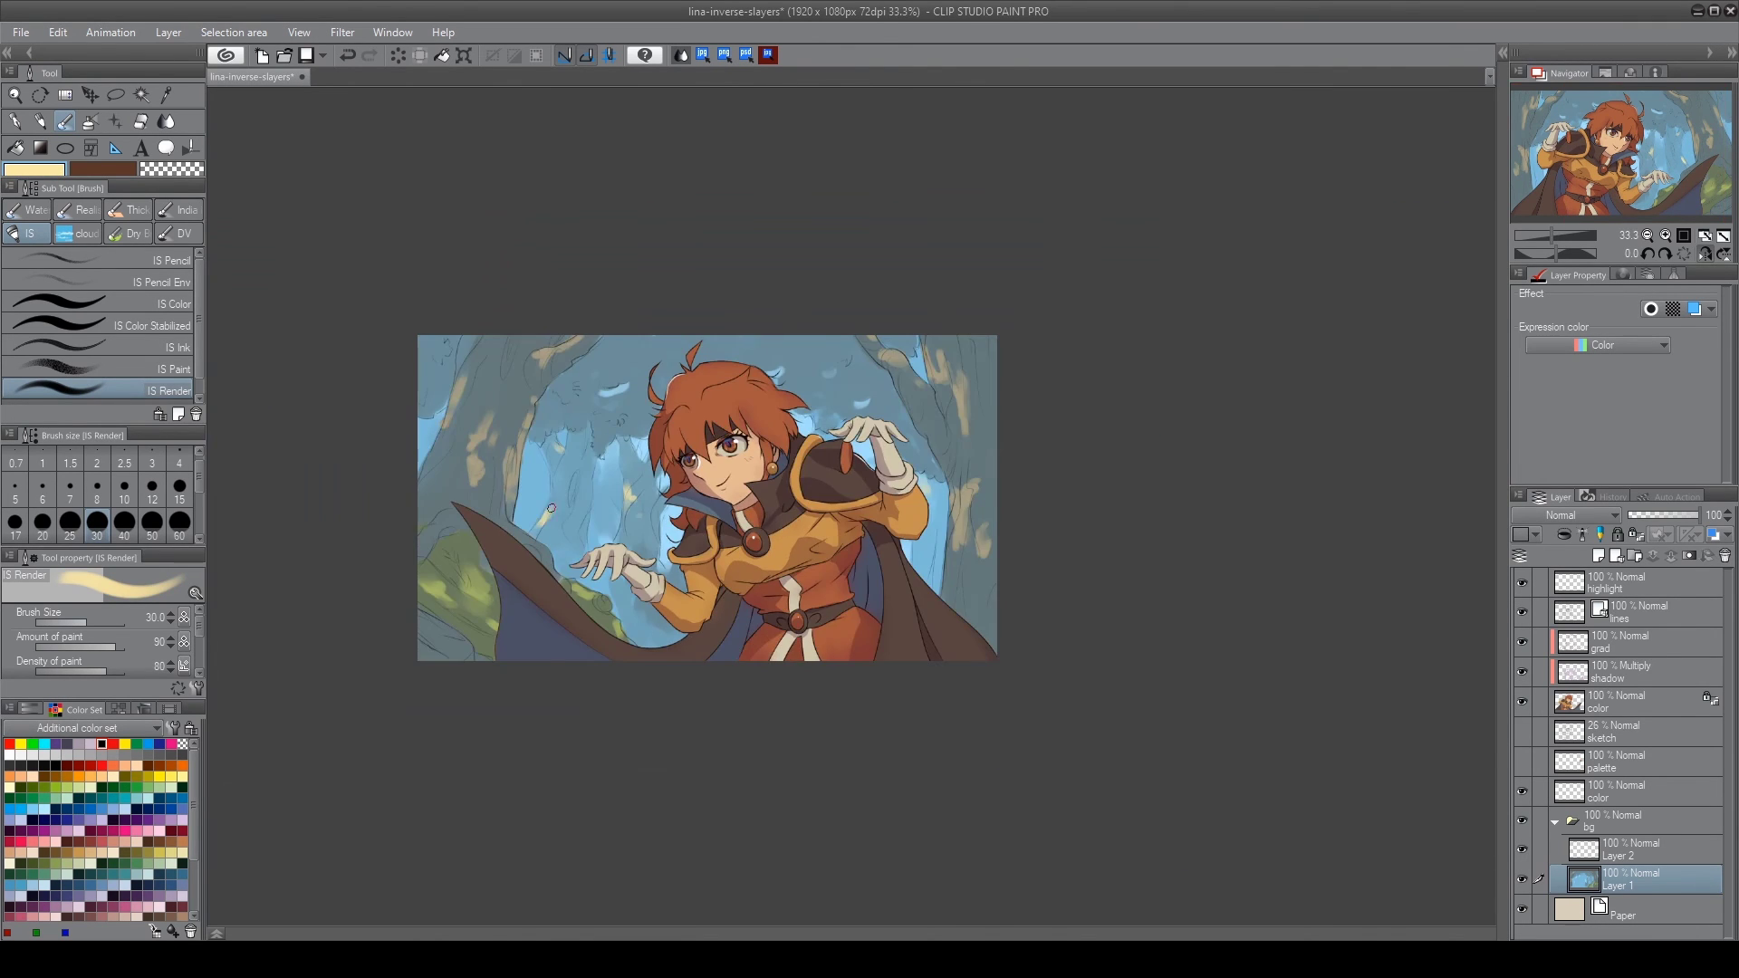
scroll(546, 516, "up", 2)
Pick light-blue and green colours and sample a light beige from the canvas
left_click(630, 515, "alt")
scroll(652, 520, "down", 2)
scroll(666, 533, "up", 2)
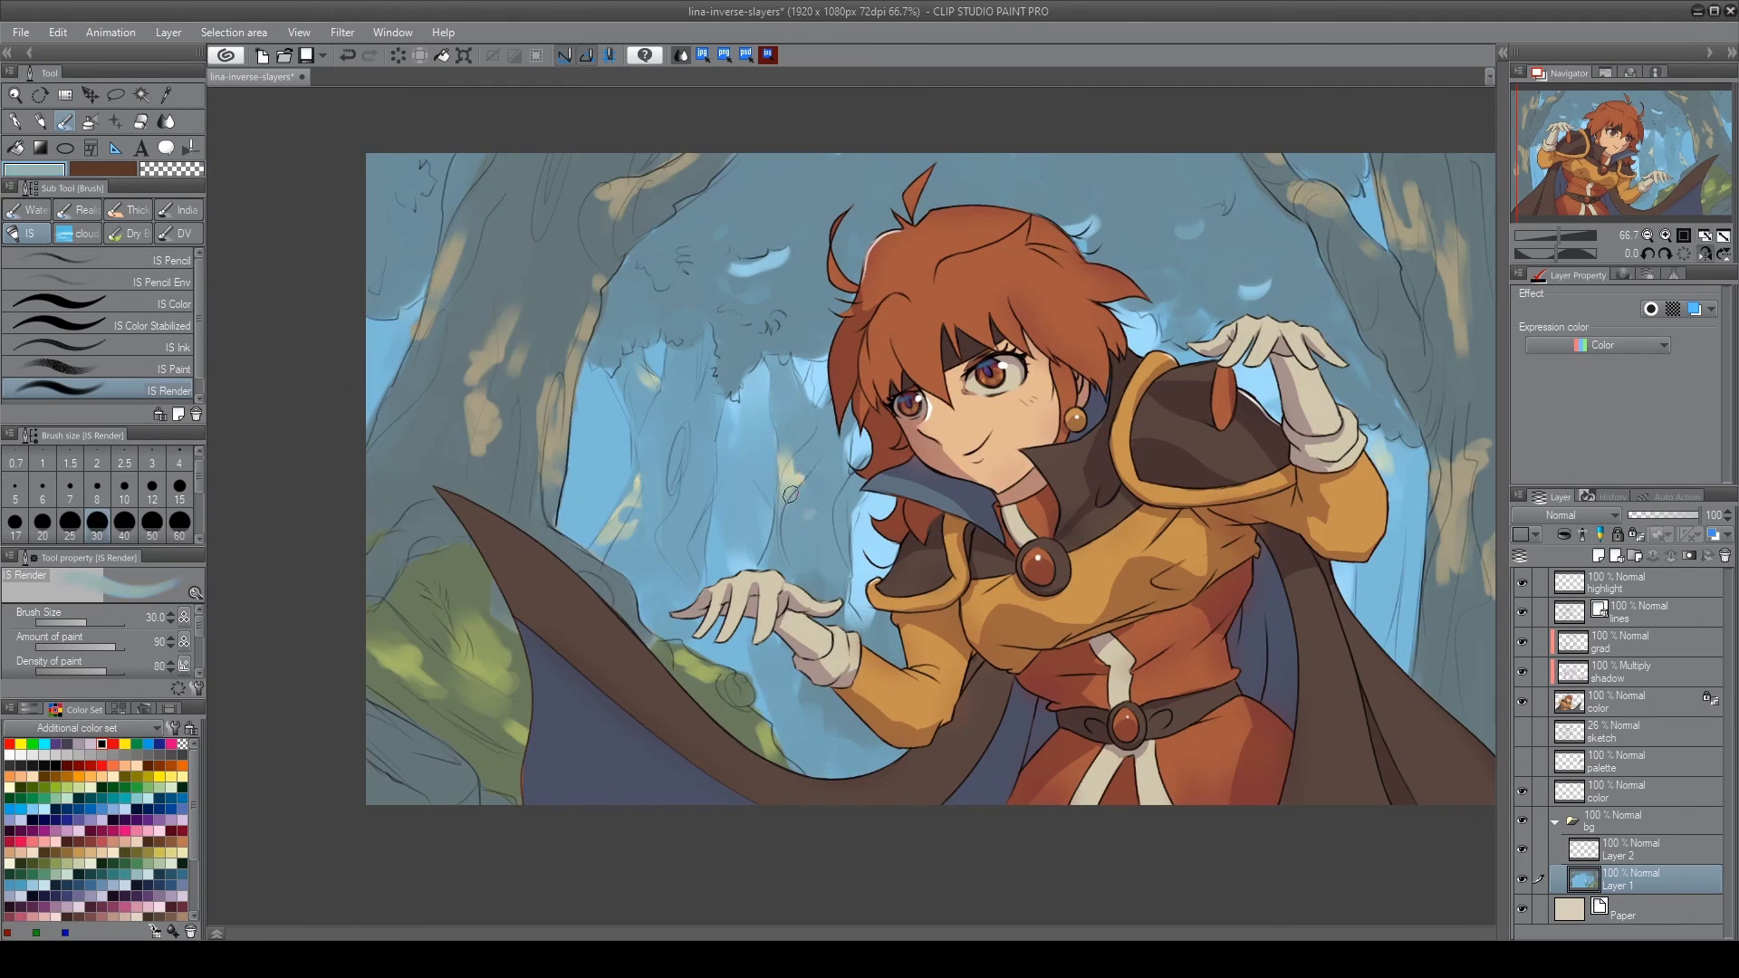
left_click(521, 652, "alt")
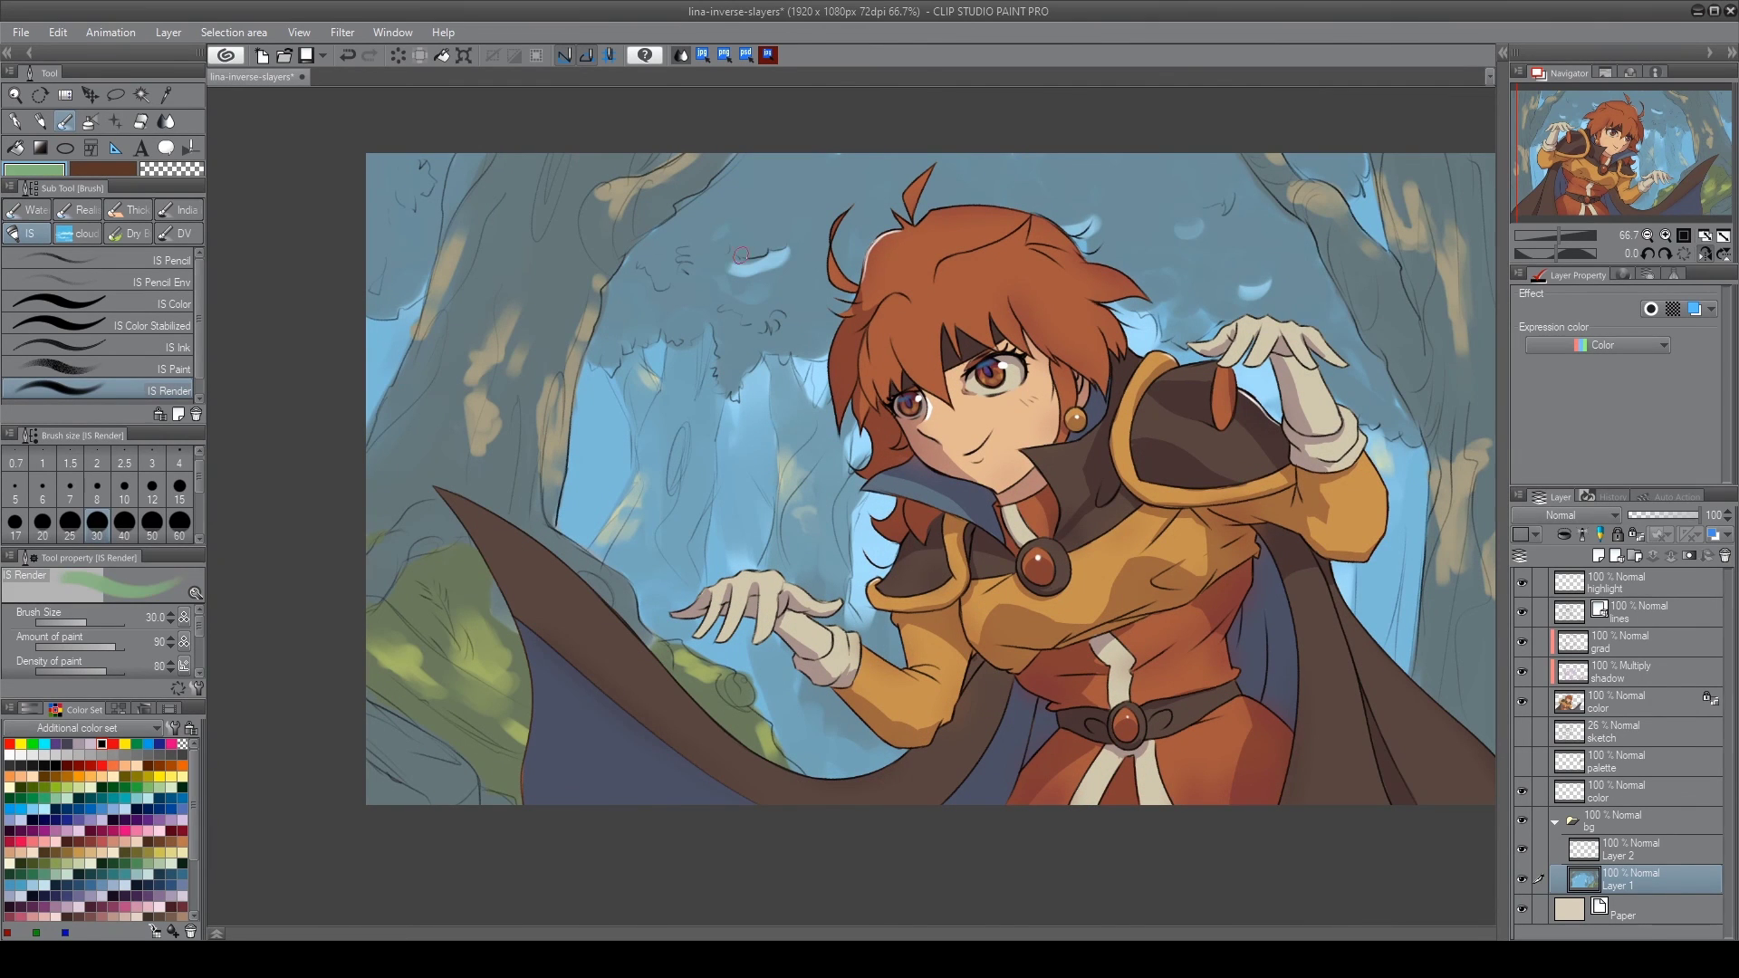
scroll(981, 557, "down", 1)
scroll(981, 557, "down", 1)
left_click(1213, 379, "alt")
Pick olive green and grey-blue colours, then sample a grey-green from the canvas
scroll(1169, 362, "up", 1)
left_click(639, 412, "alt")
left_click(514, 679, "alt")
left_click(1175, 487, "alt")
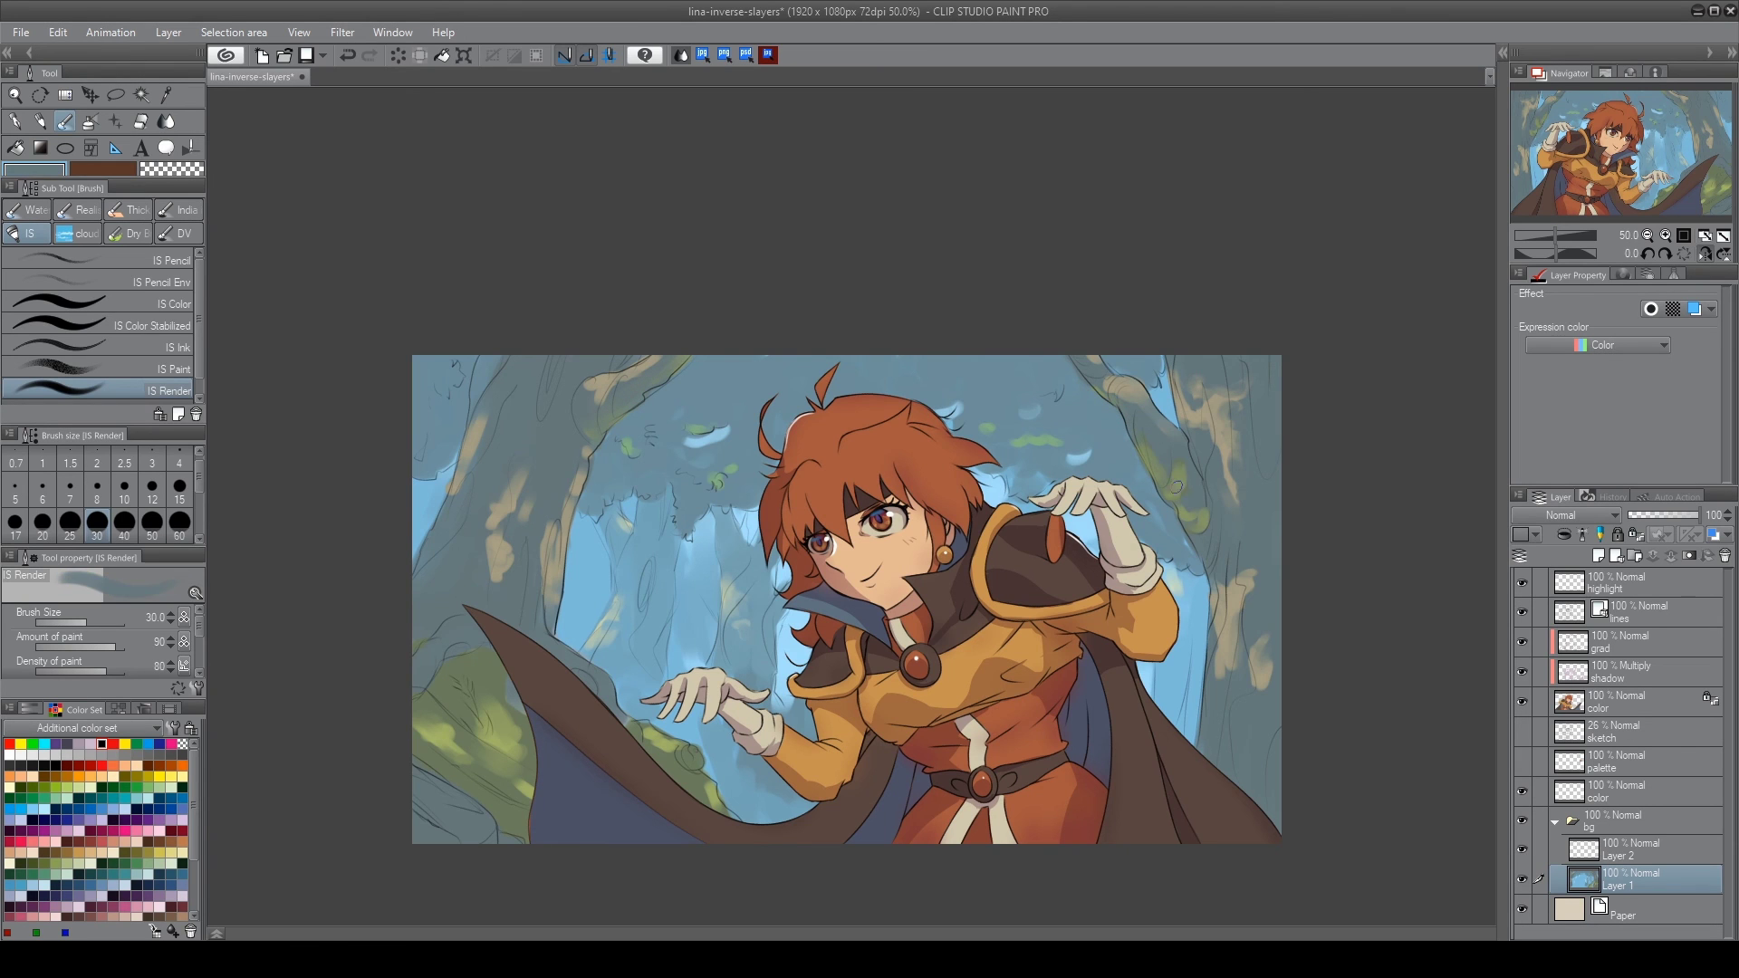
scroll(1185, 494, "down", 1)
scroll(1268, 472, "up", 2)
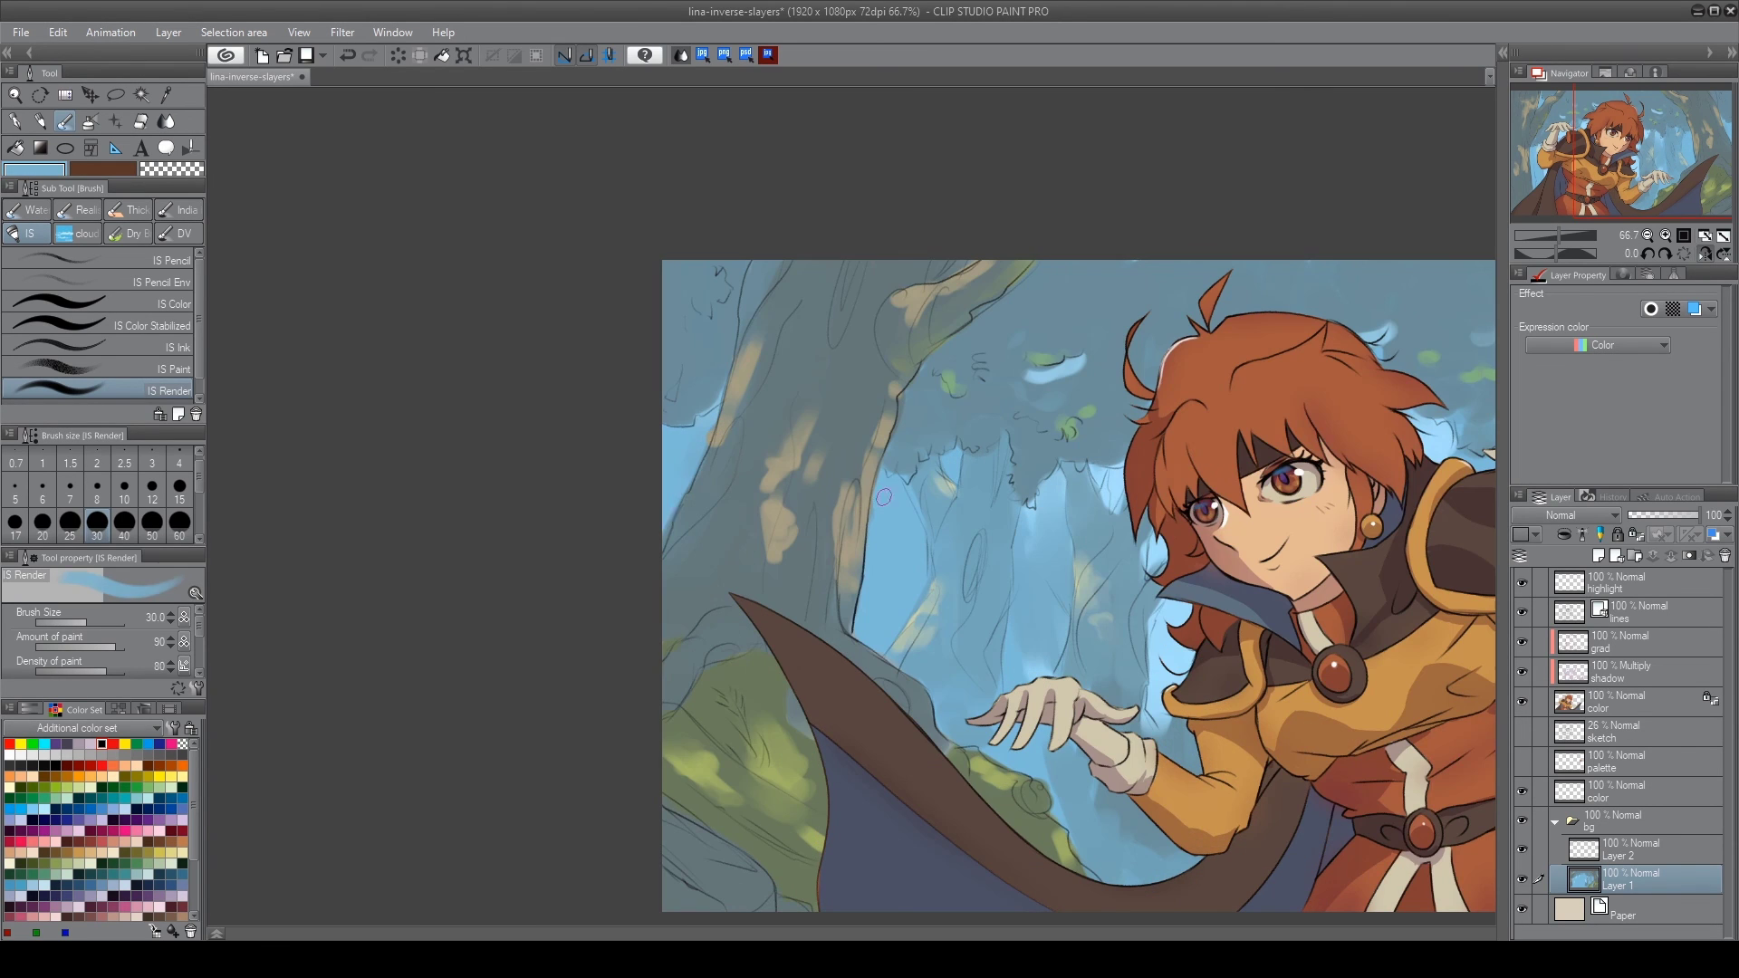
left_click(885, 534, "alt")
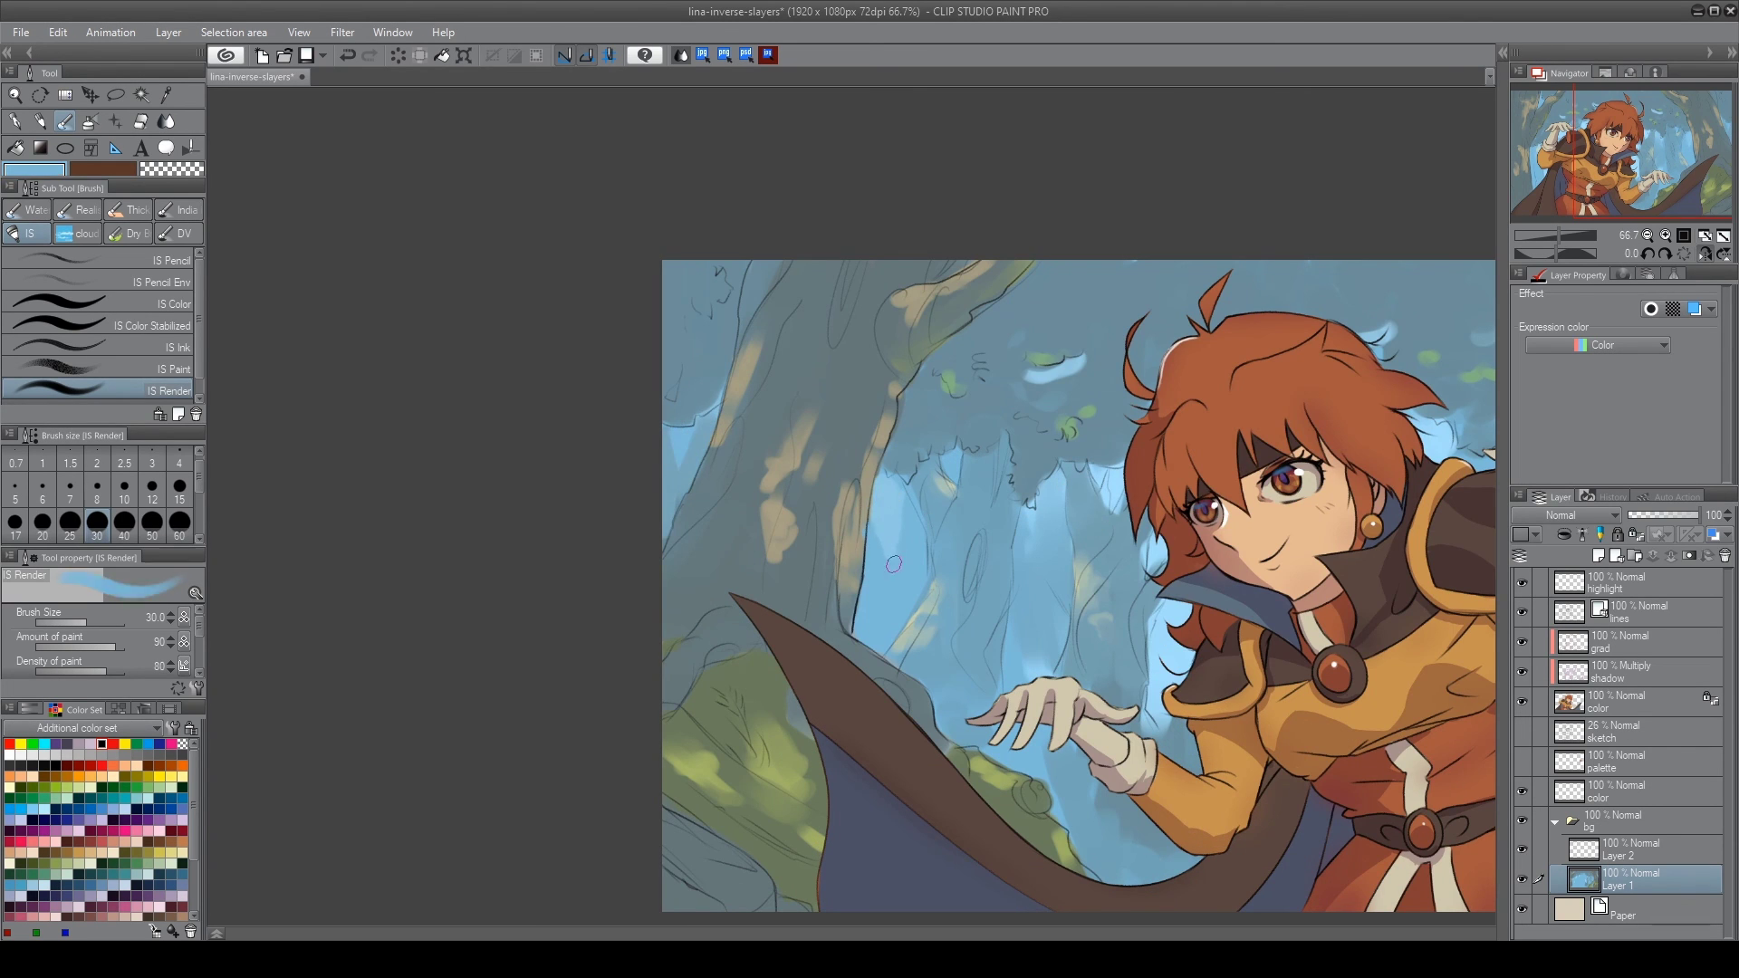
At brush size 60, blend the green smudge by the cape into blue and darken the right edge
left_click_drag(1178, 638, 902, 622)
key("bracketright")
key("bracketright")
key("bracketright")
left_click_drag(910, 817, 880, 802)
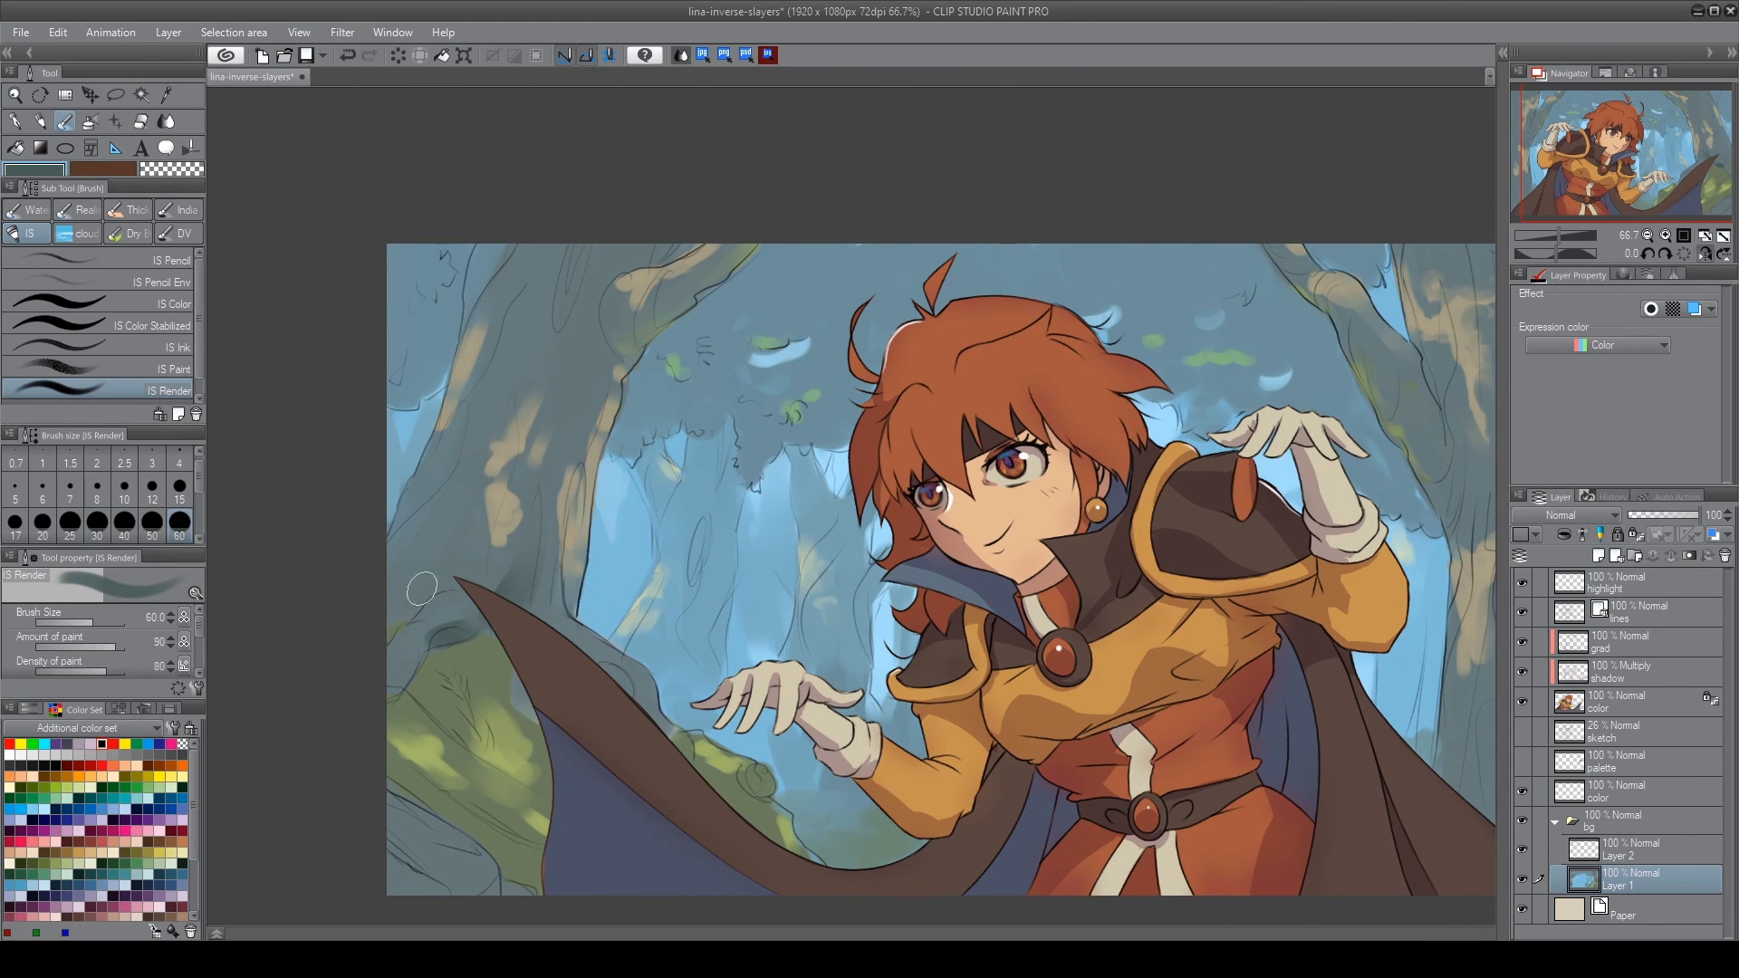
scroll(1254, 715, "down", 2)
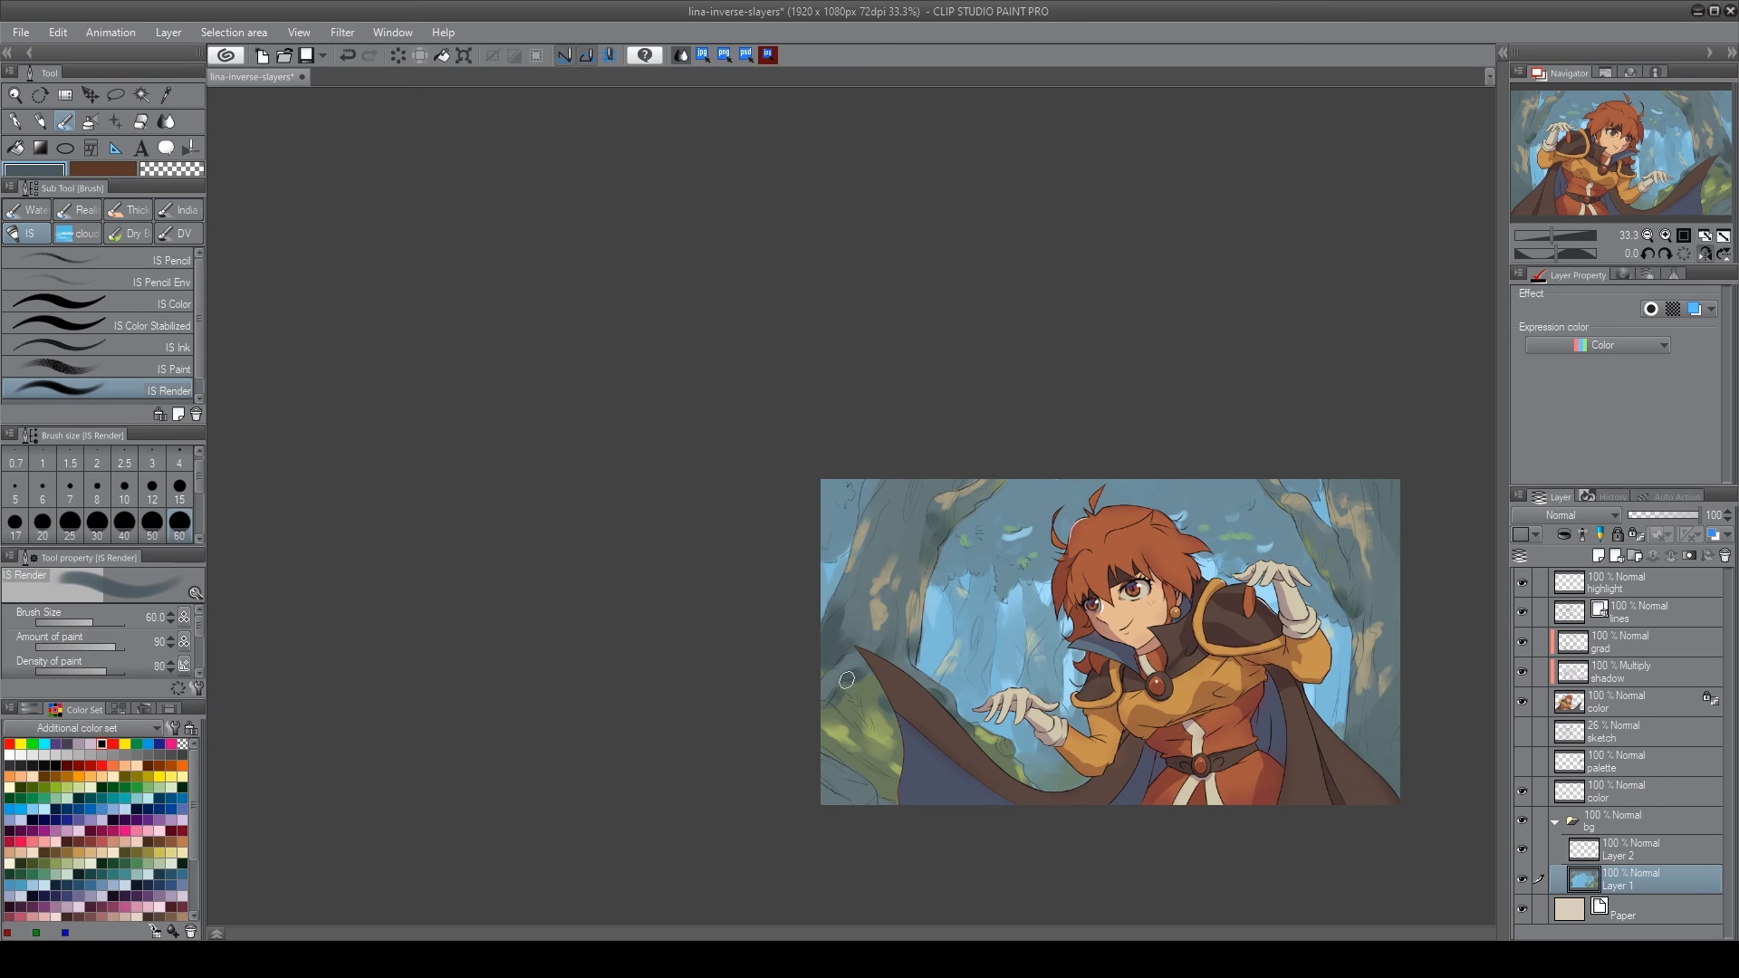
left_click_drag(1394, 567, 1381, 489)
left_click(1358, 523, "alt")
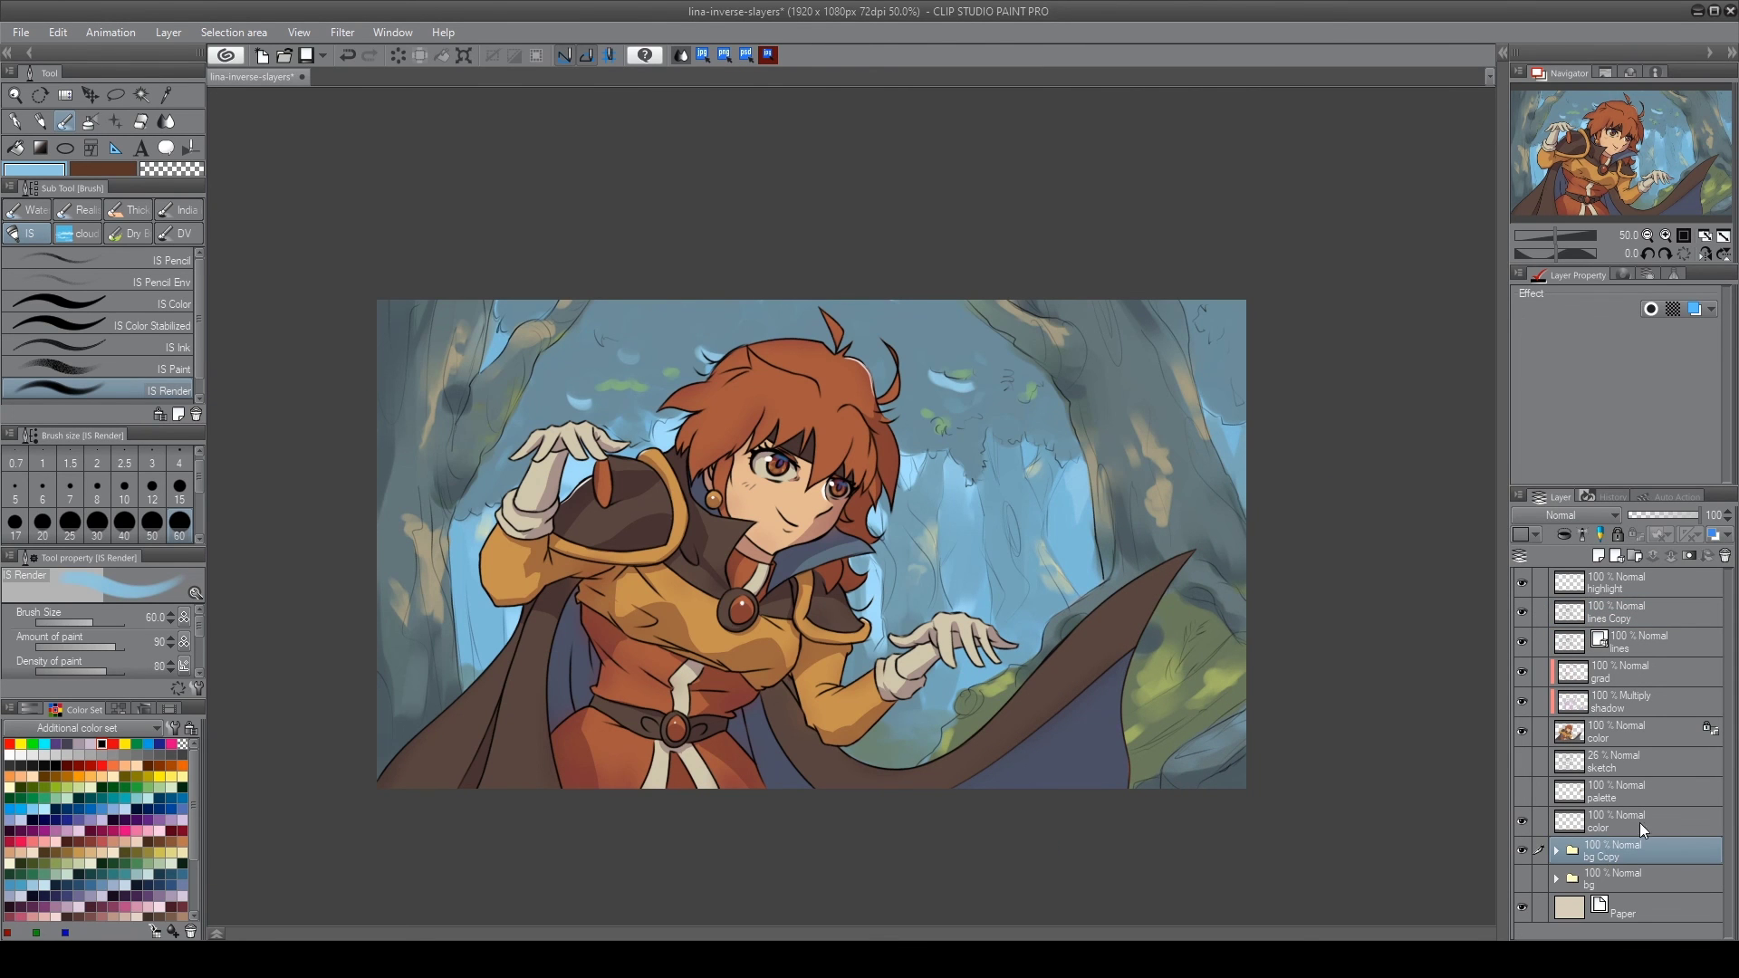
Merge the bg Copy folder into one layer and set the brush size to 500
key("ctrl+e")
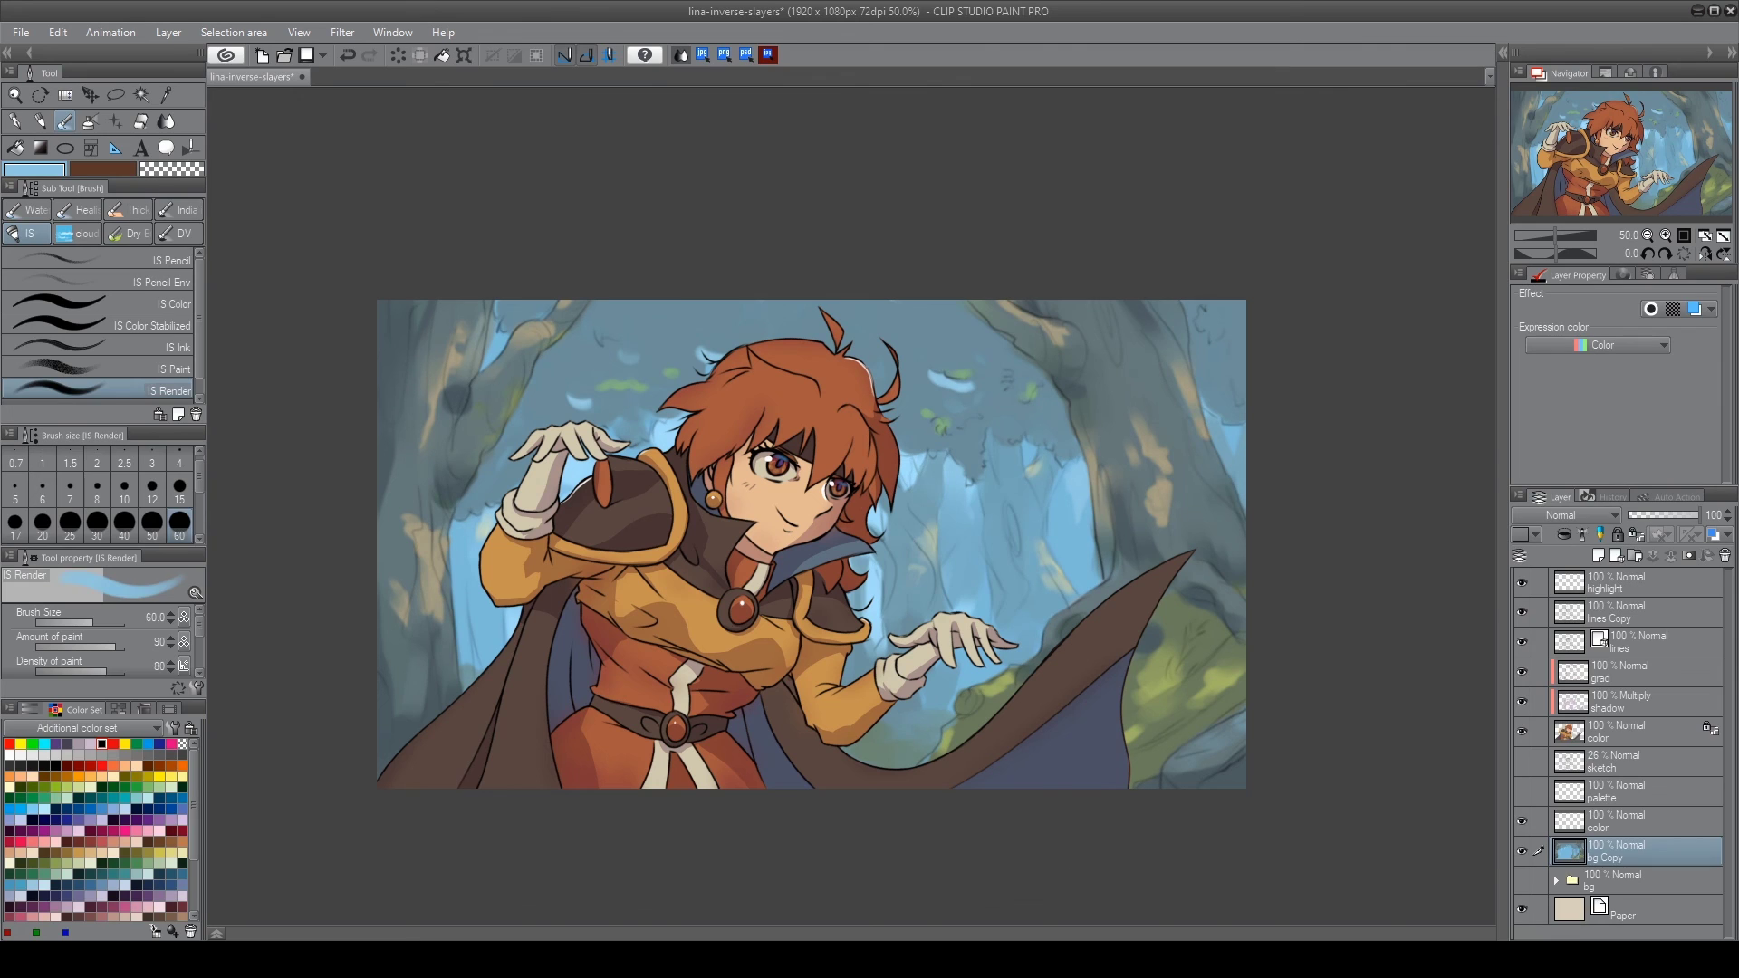
scroll(181, 498, "down", 2)
left_click(97, 531)
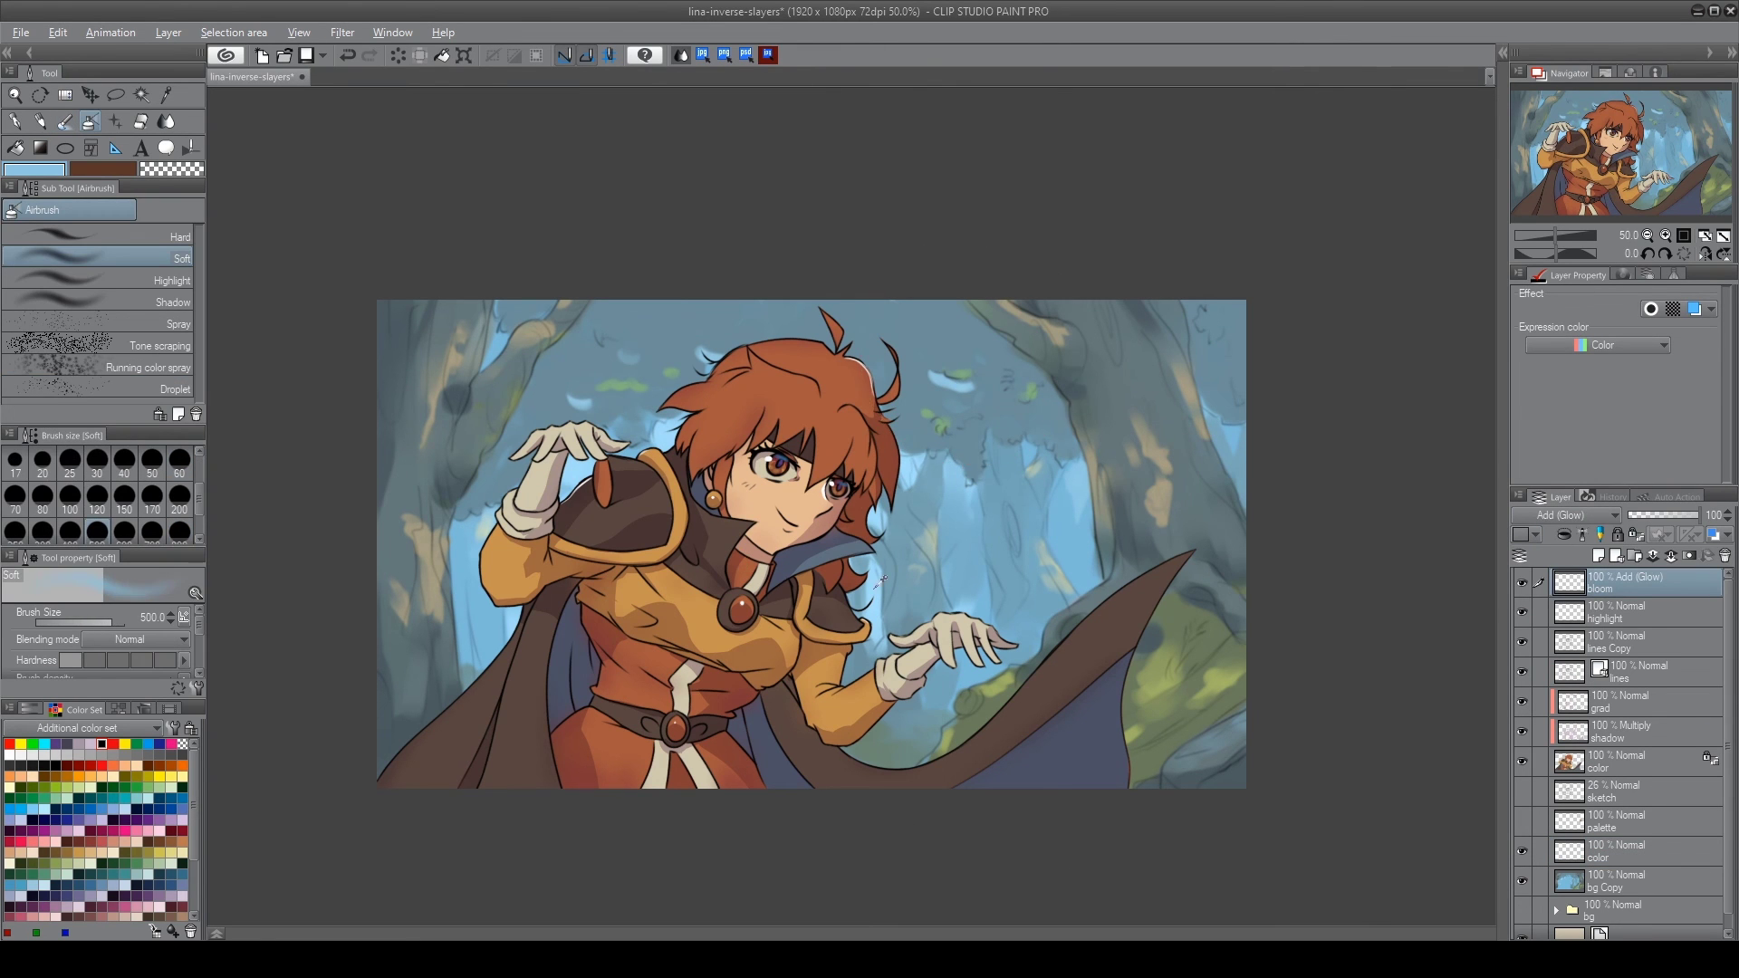
Airbrush a soft glow over the picture and softly darken the canvas edges and corners
left_click_drag(688, 299, 1132, 380)
left_click_drag(797, 326, 959, 326)
key("ctrl+z")
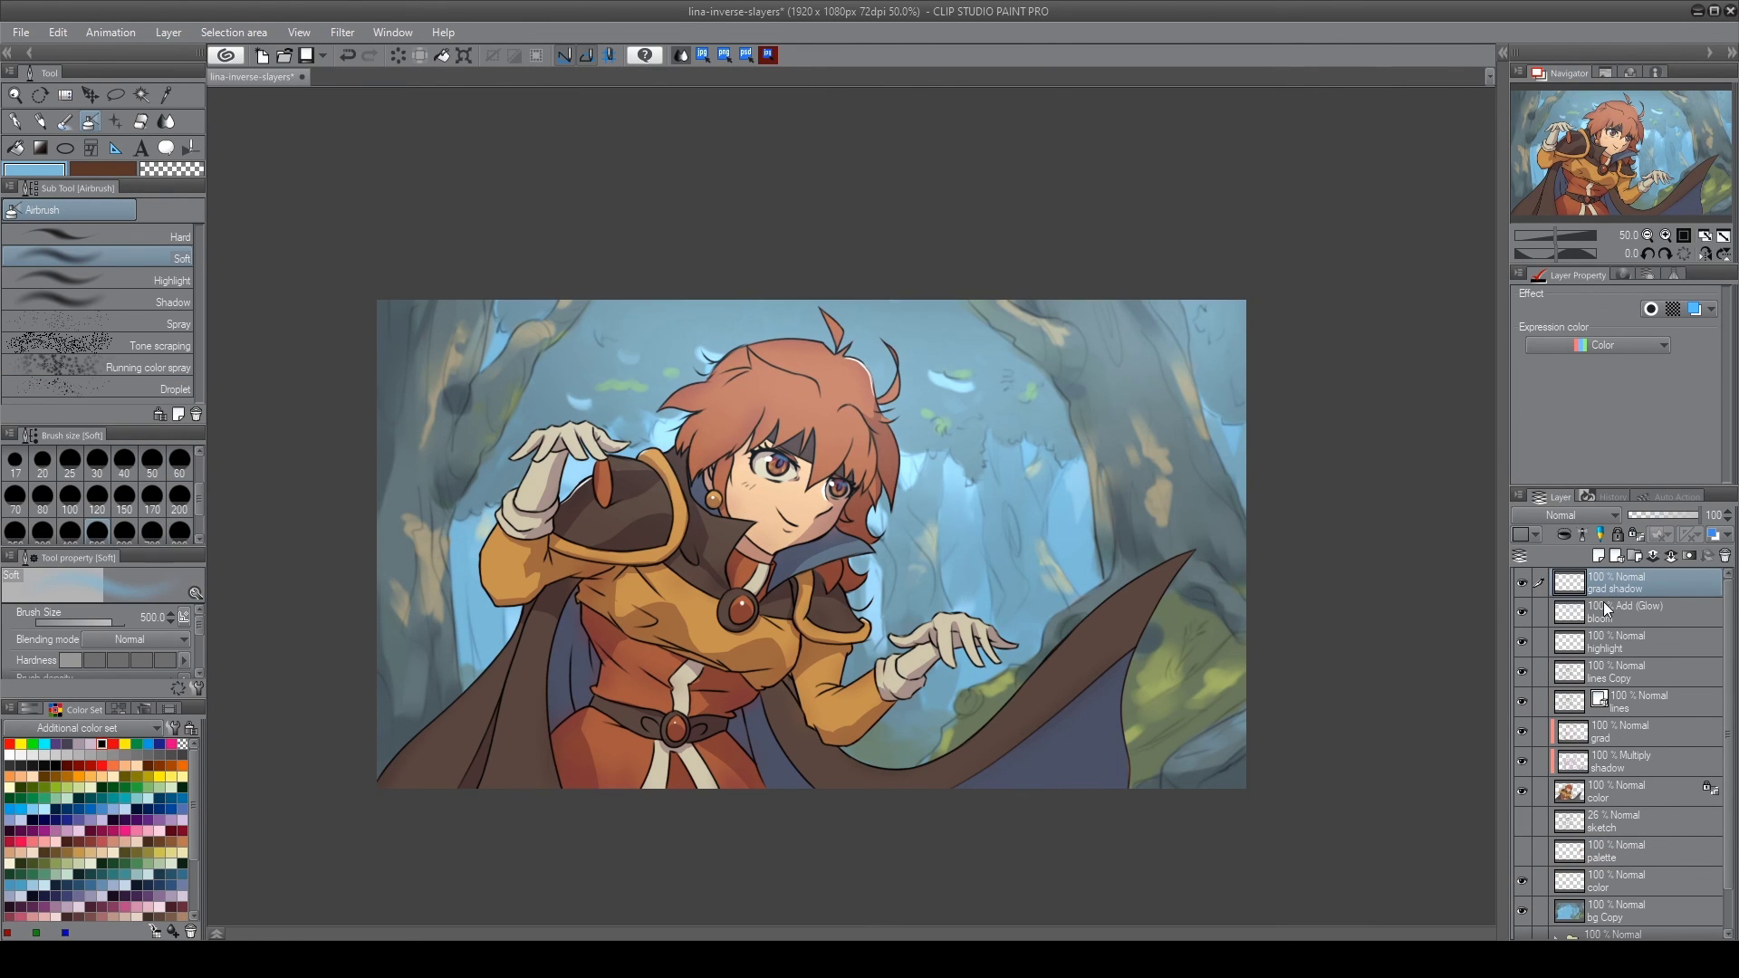
mouse_move(1112, 729)
left_mouse_down()
mouse_move(1127, 797)
mouse_move(1397, 699)
mouse_move(1268, 272)
left_mouse_up()
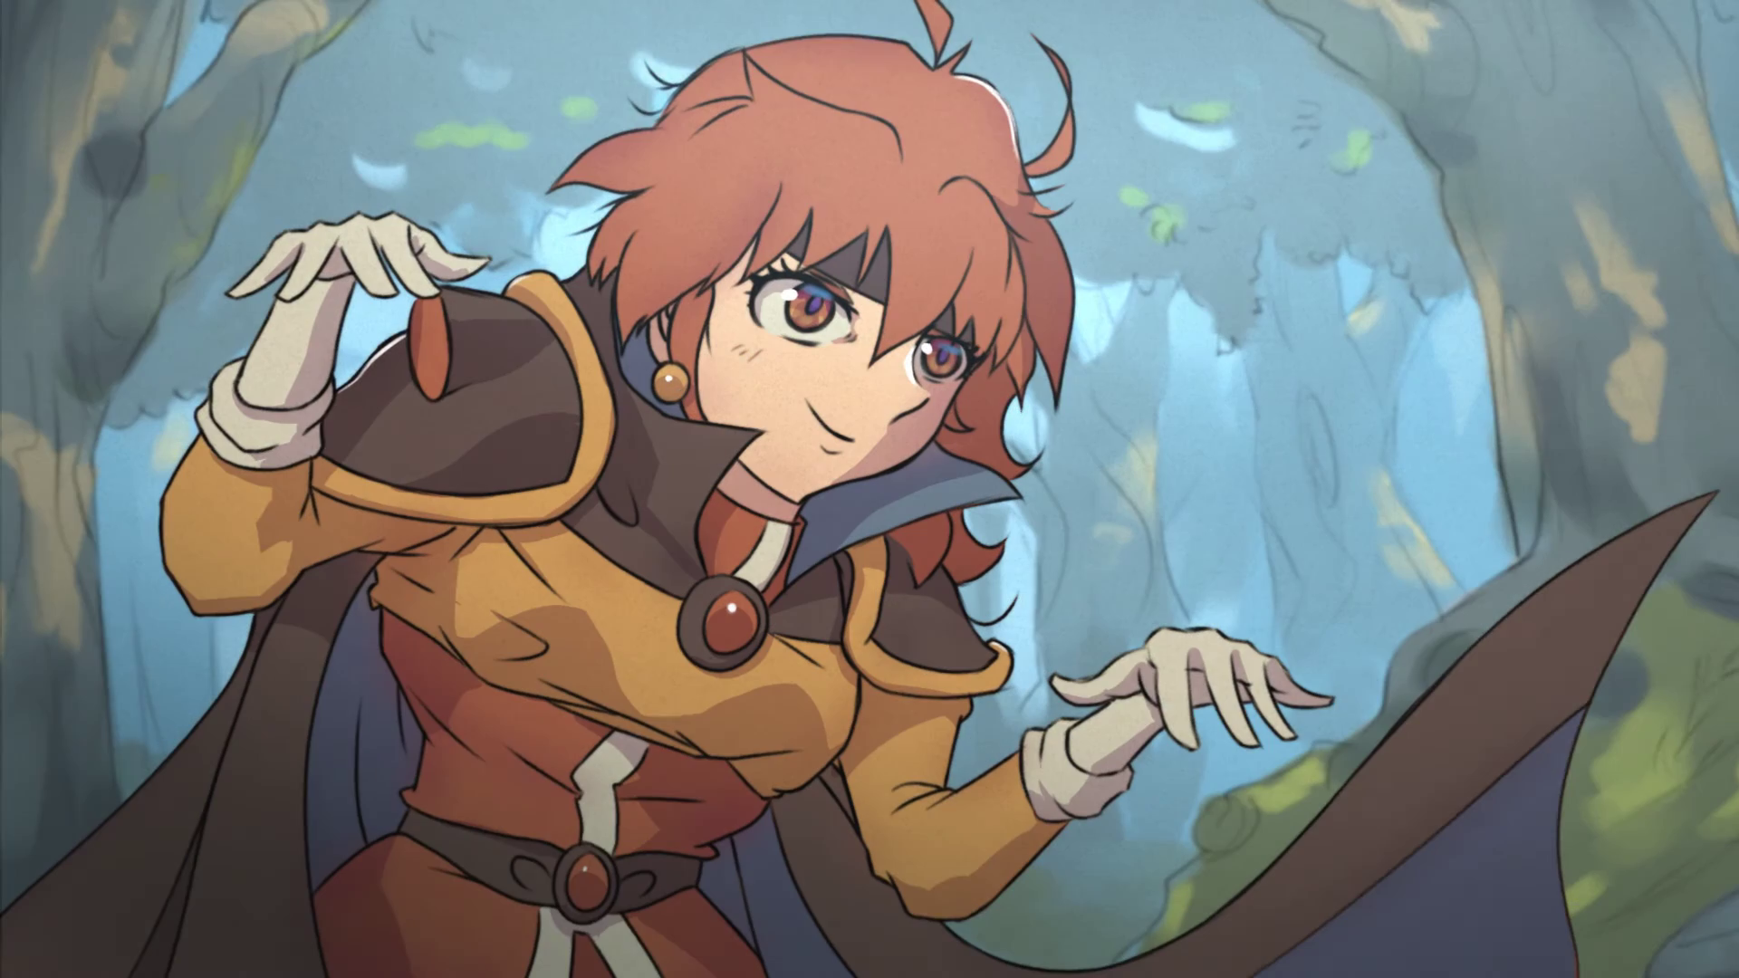